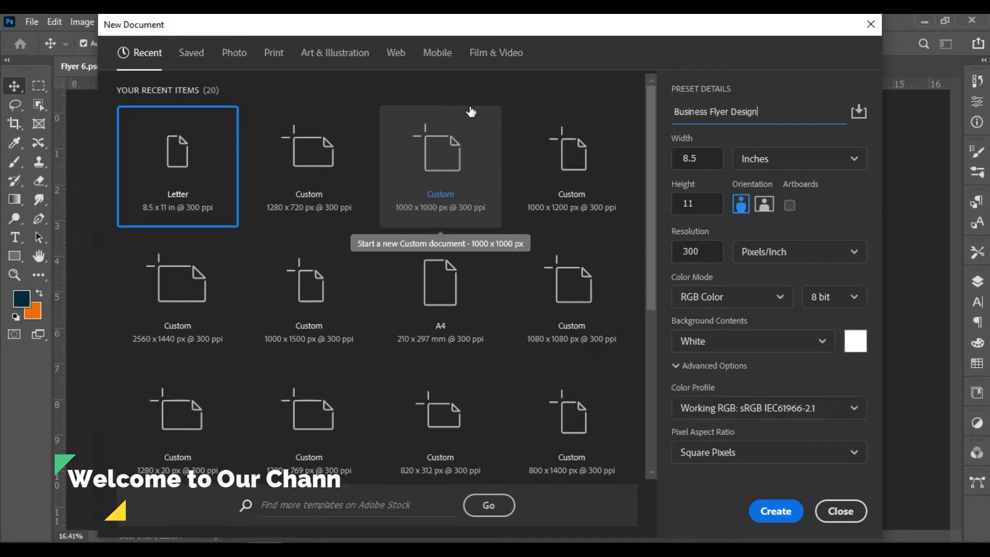
# Create a Letter document named Business Flyer Design, 8.5 x 11 inches at 300 pixels per inch in RGB Color with a white background.
pyautogui.click(783, 158)
pyautogui.click(784, 158)
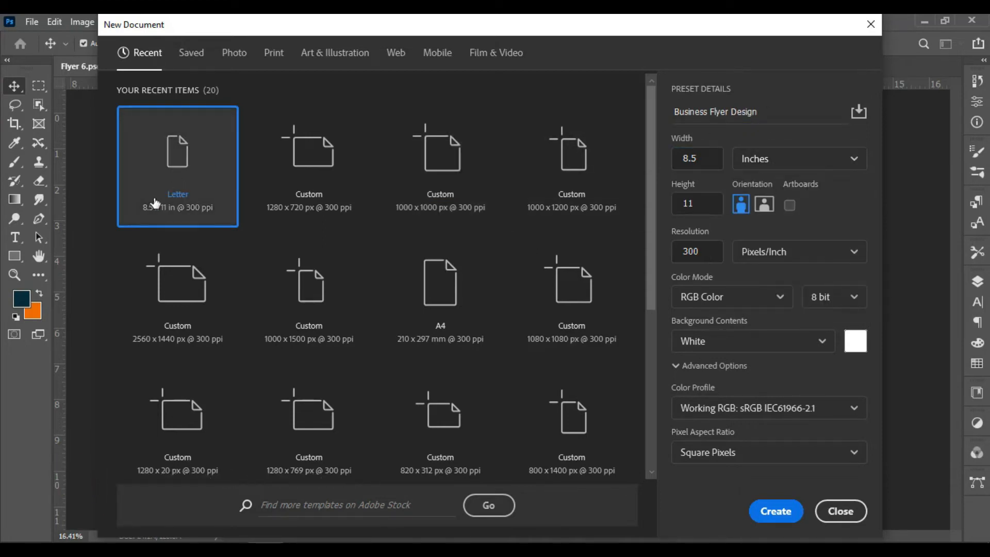
pyautogui.click(775, 511)
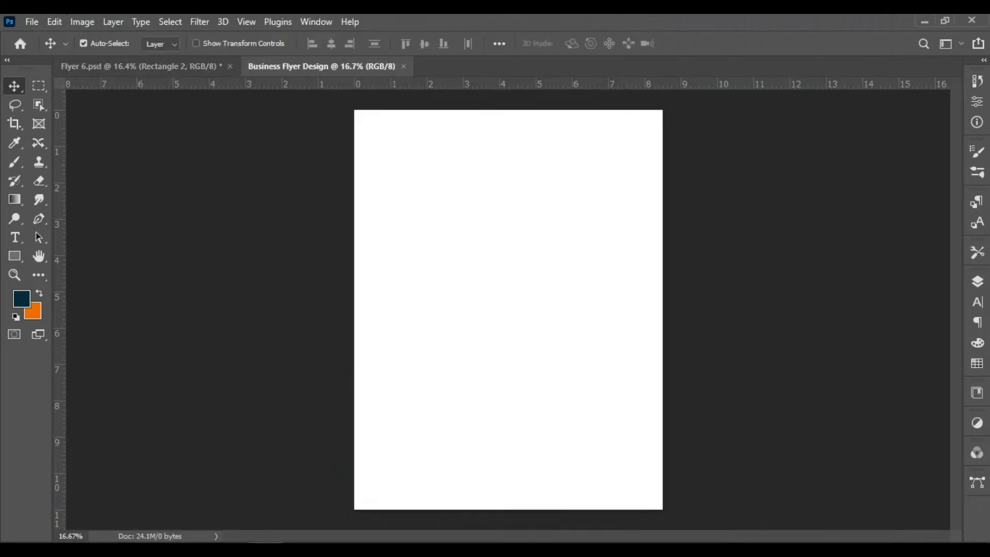
pyautogui.scroll(1, 489, 322)
# Place the city buildings JPG from the Eliements folder as an embedded image, shifted partly past the page's left edge.
pyautogui.click(25, 22)
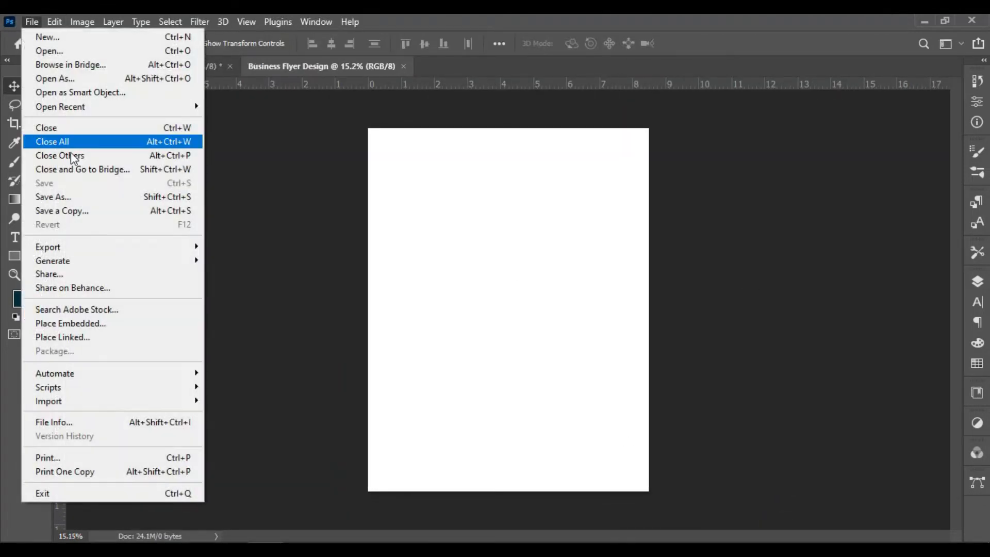
pyautogui.click(94, 321)
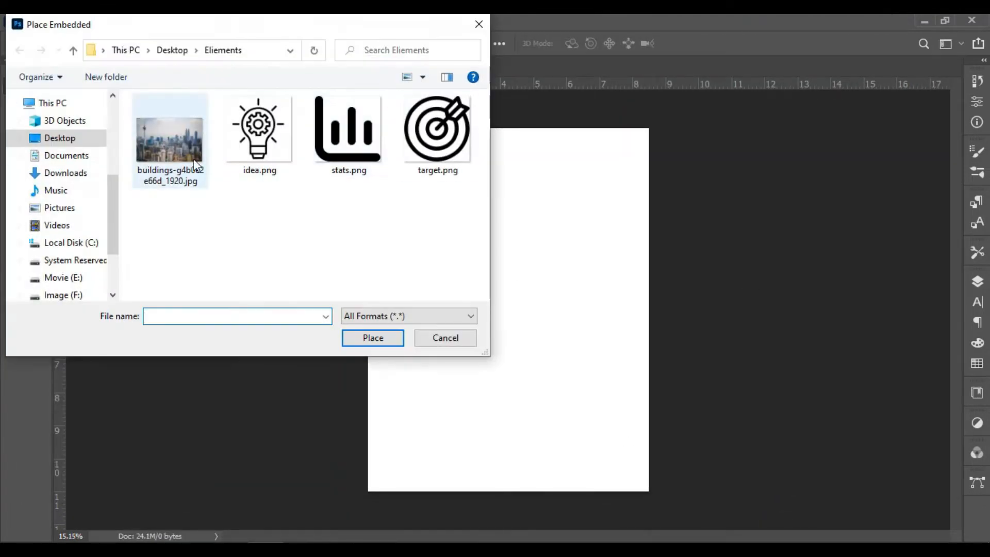
pyautogui.click(173, 141)
pyautogui.click(361, 338)
pyautogui.hotkey('ctrl', '-')
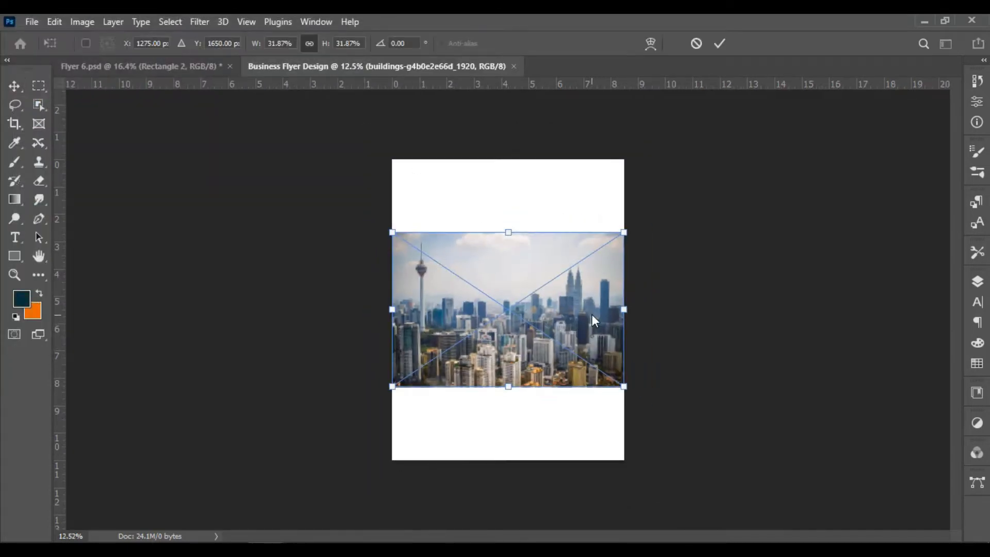
pyautogui.moveTo(592, 314); pyautogui.dragTo(557, 314)
pyautogui.click(719, 44)
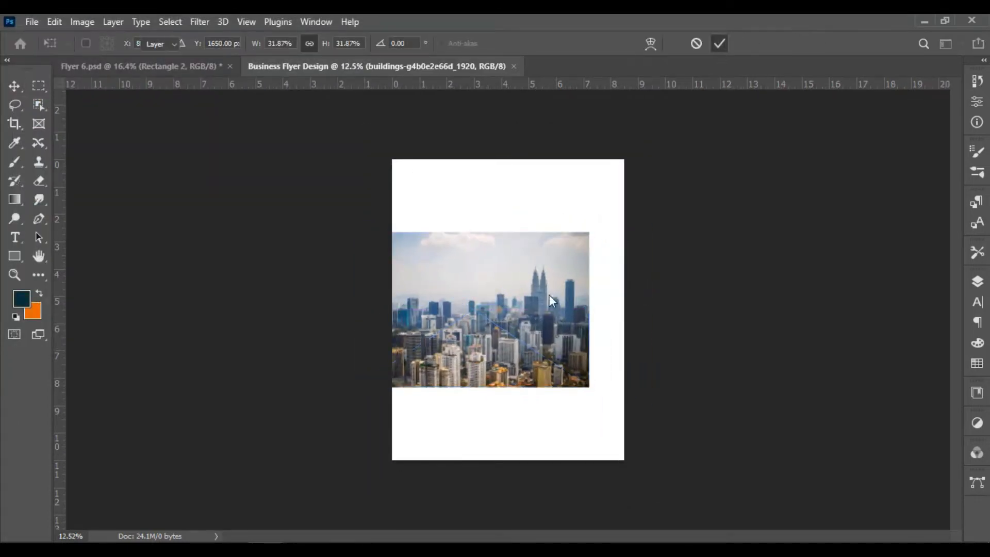
# Hide the placed buildings image layer.
pyautogui.click(977, 281)
pyautogui.click(803, 368)
pyautogui.hotkey('ctrl', '0')
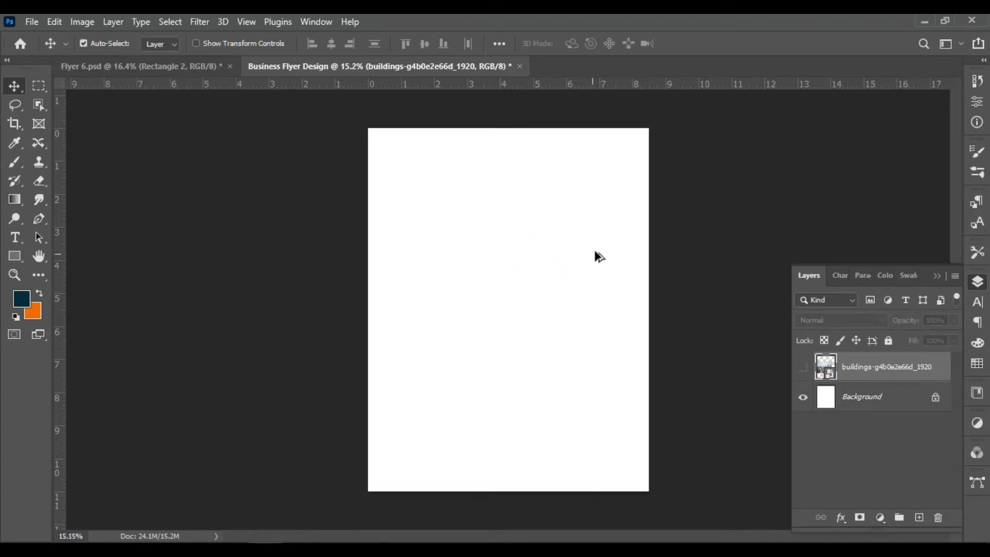
pyautogui.click(939, 277)
# Draw a dark navy square about 3.84 in wide on the upper part of the page, with rounded corners and no stroke.
pyautogui.press('u')
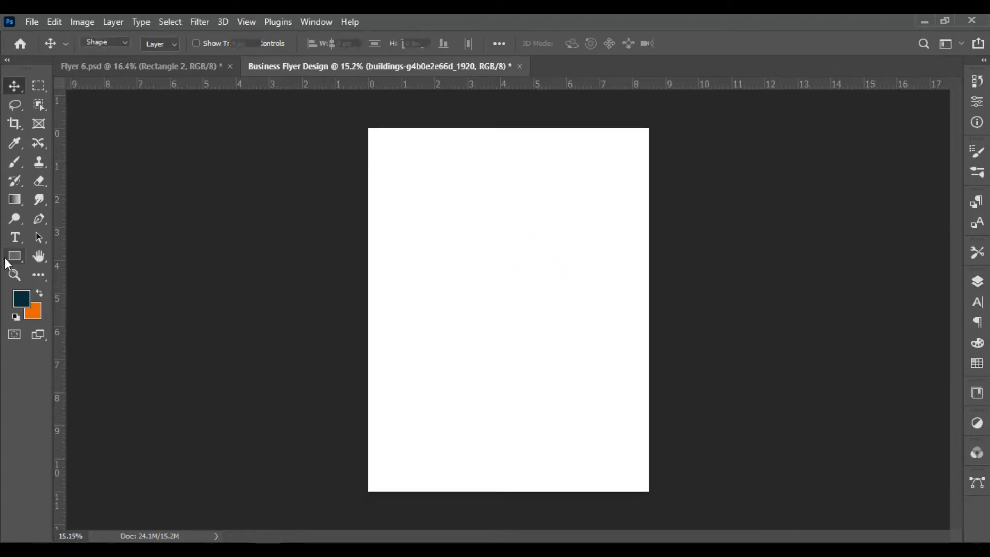
pyautogui.moveTo(479, 227); pyautogui.dragTo(550, 305)
pyautogui.scroll(3, 545, 158)
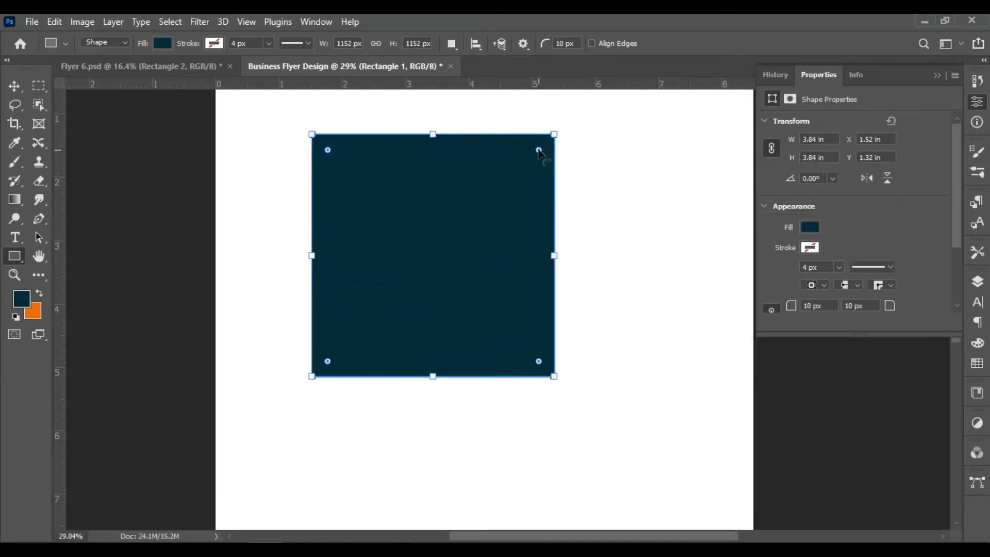
pyautogui.moveTo(539, 150); pyautogui.dragTo(539, 149)
pyautogui.click(17, 90)
pyautogui.hotkey('ctrl', '0')
pyautogui.click(193, 254)
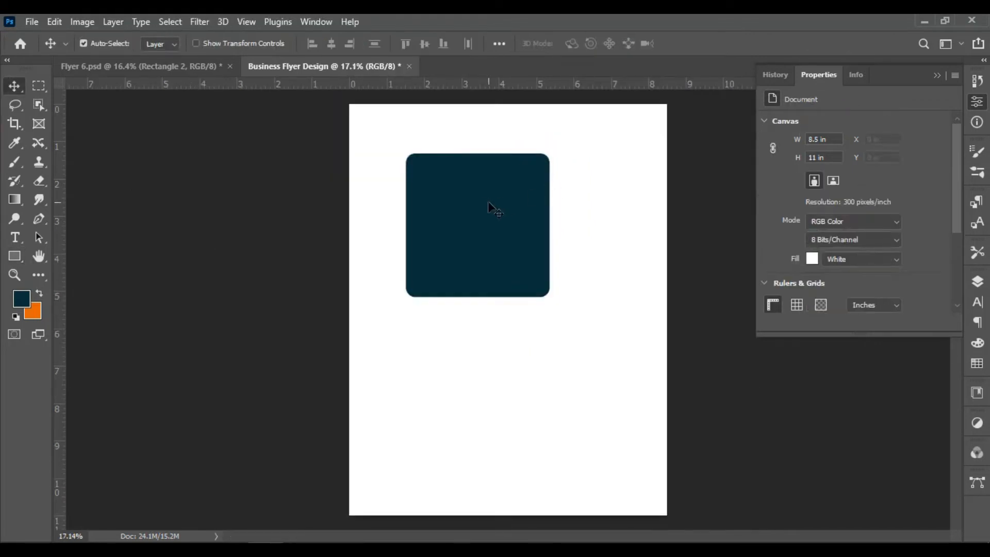
# Rotate the navy rounded square 45 degrees into a diamond.
pyautogui.click(488, 201)
pyautogui.hotkey('ctrl', 't')
pyautogui.moveTo(567, 146); pyautogui.dragTo(618, 230)
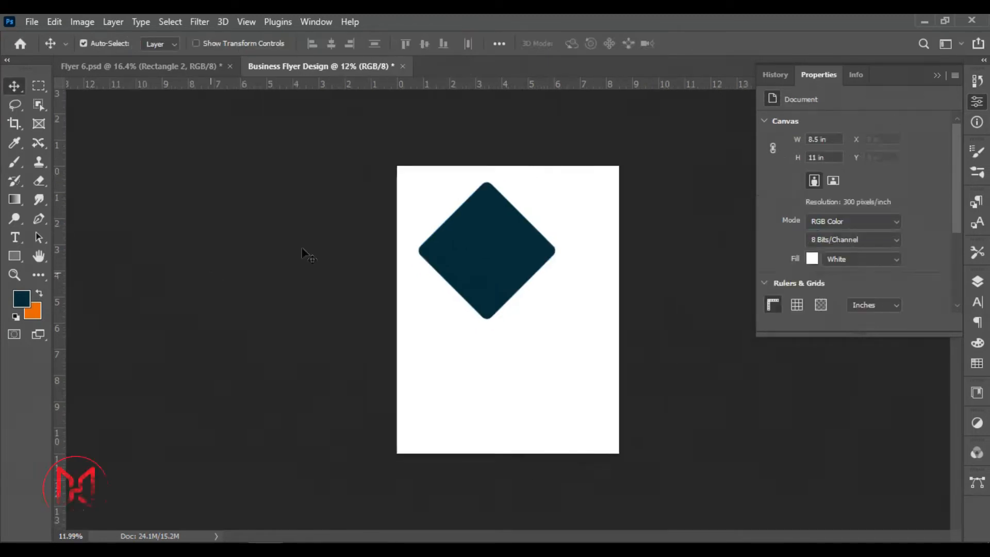
# Arrange the diamond and a duplicate of it across the page's top-right corner, meeting along the corner's diagonal.
pyautogui.moveTo(487, 246); pyautogui.dragTo(407, 301)
pyautogui.scroll(5, 689, 119)
pyautogui.click(937, 75)
pyautogui.scroll(-3, 537, 325)
pyautogui.scroll(-6, 408, 301)
pyautogui.moveTo(610, 213); pyautogui.dragTo(562, 144)
pyautogui.scroll(6, 567, 180)
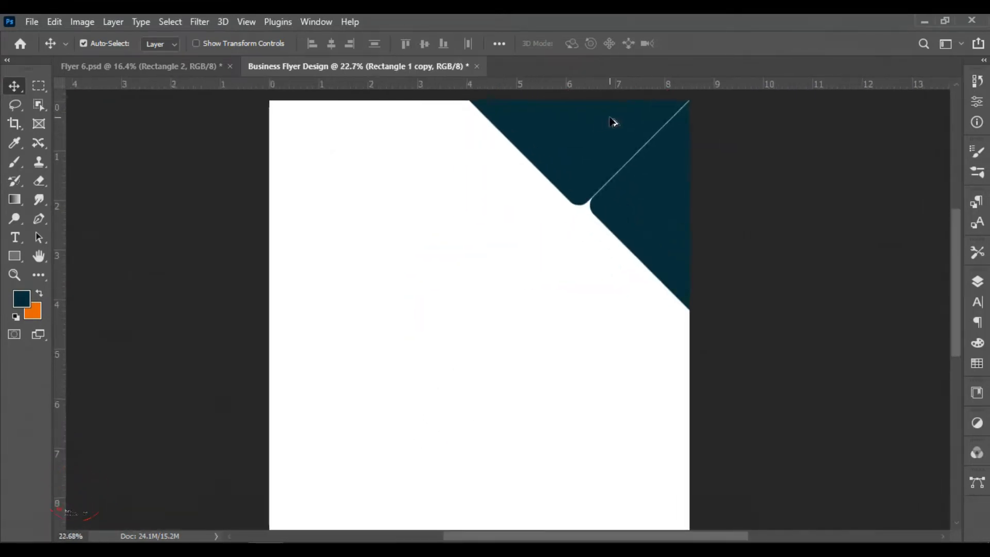
# Nudge the duplicate diamond to widen the diagonal gap between the two corner shapes.
pyautogui.moveTo(464, 260)
pyautogui.mouseDown()
pyautogui.moveTo(449, 278)
pyautogui.moveTo(346, 324)
pyautogui.moveTo(463, 262)
pyautogui.moveTo(464, 251)
pyautogui.mouseUp()
pyautogui.scroll(-10, 286, 294)
pyautogui.click(811, 209)
pyautogui.scroll(3, 695, 319)
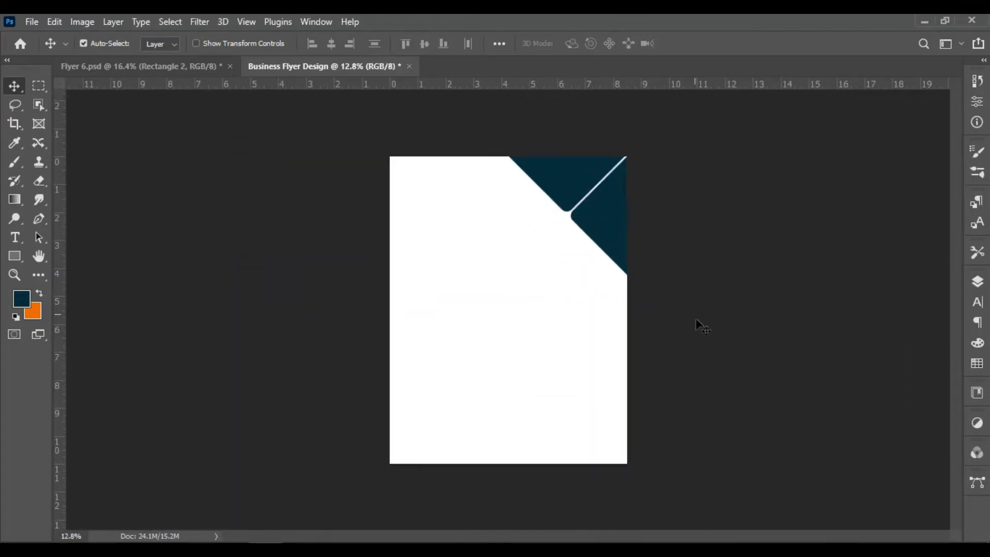
# Select both corner diamonds and move them together so their diagonal gap lines up with the page corner.
pyautogui.moveTo(722, 360); pyautogui.dragTo(526, 135)
pyautogui.click(569, 169)
pyautogui.scroll(3, 570, 170)
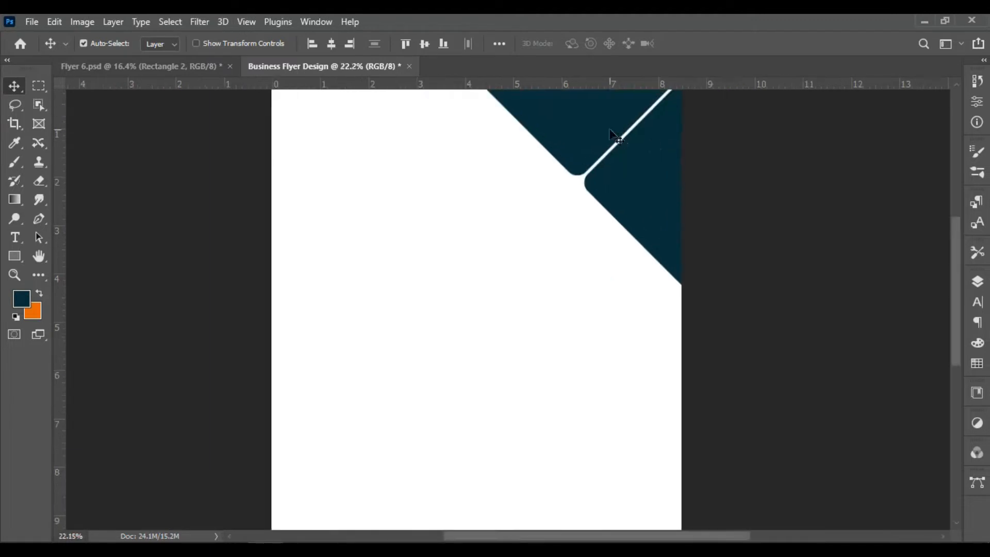
pyautogui.moveTo(618, 137); pyautogui.dragTo(527, 277)
pyautogui.moveTo(501, 264)
pyautogui.mouseDown()
pyautogui.moveTo(509, 272)
pyautogui.moveTo(503, 262)
pyautogui.mouseUp()
pyautogui.scroll(3, 623, 226)
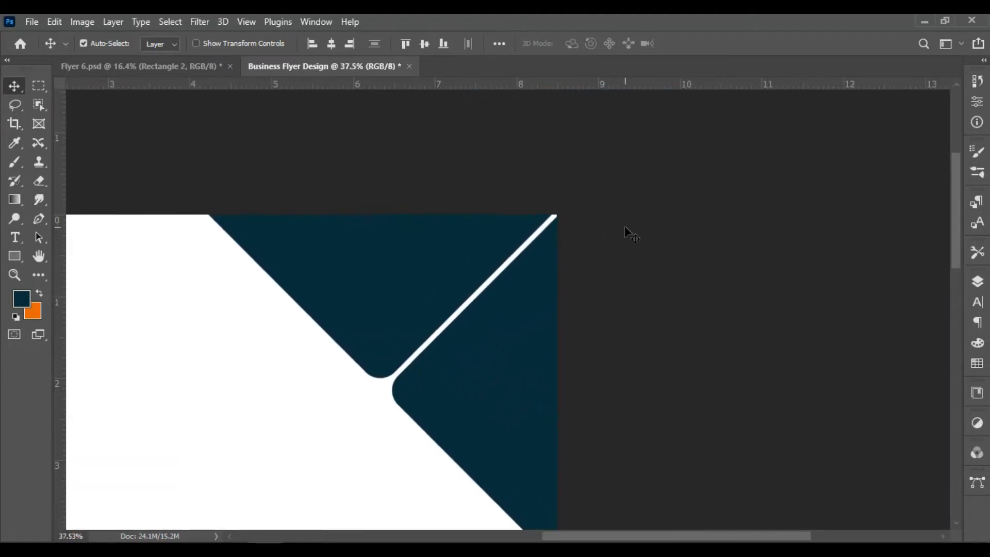
pyautogui.scroll(-4, 579, 234)
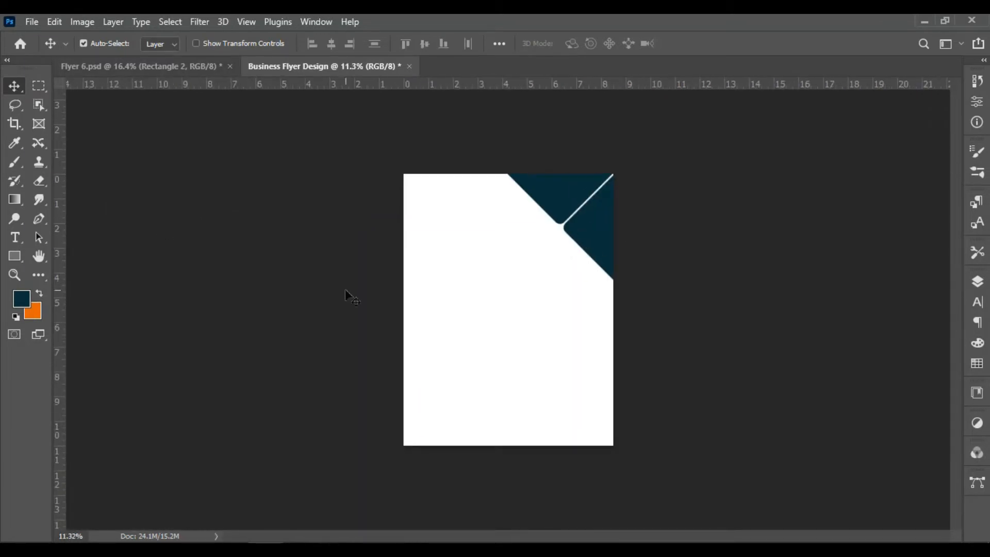
# Group the Rectangle 1 and Rectangle 1 copy layers.
pyautogui.scroll(1, 712, 224)
pyautogui.click(972, 280)
pyautogui.click(856, 361)
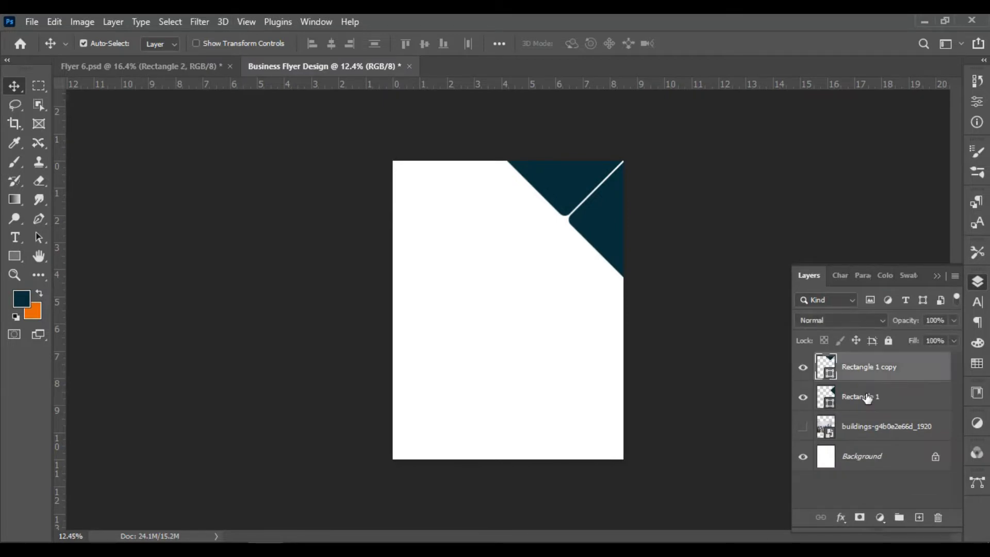
pyautogui.keyDown('shift'); pyautogui.click(845, 397); pyautogui.keyUp('shift')
pyautogui.click(900, 516)
pyautogui.click(486, 242)
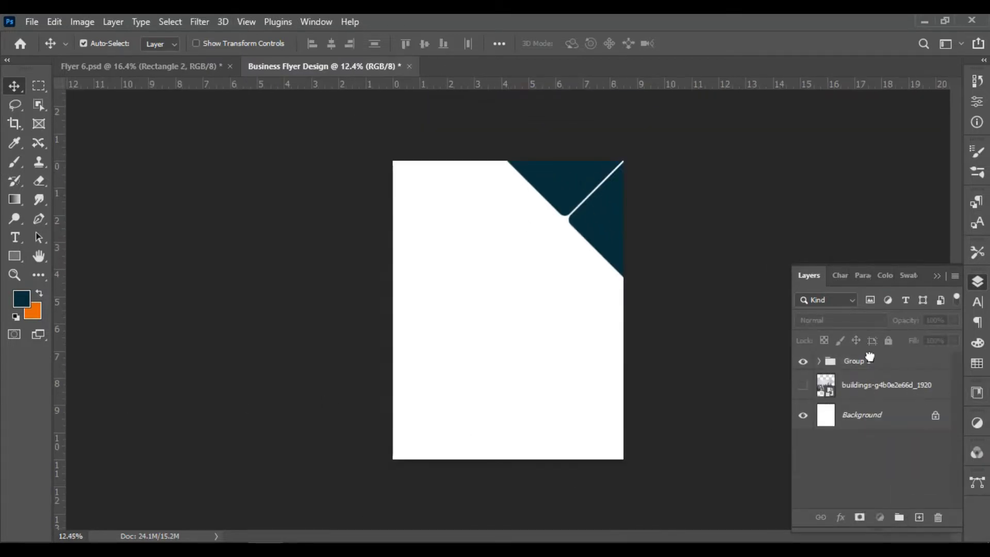
# Place Group 1 beneath the hidden buildings image layer and keep a duplicate of that image below the group.
pyautogui.moveTo(870, 357); pyautogui.dragTo(877, 409)
pyautogui.hotkey('ctrl', 'z')
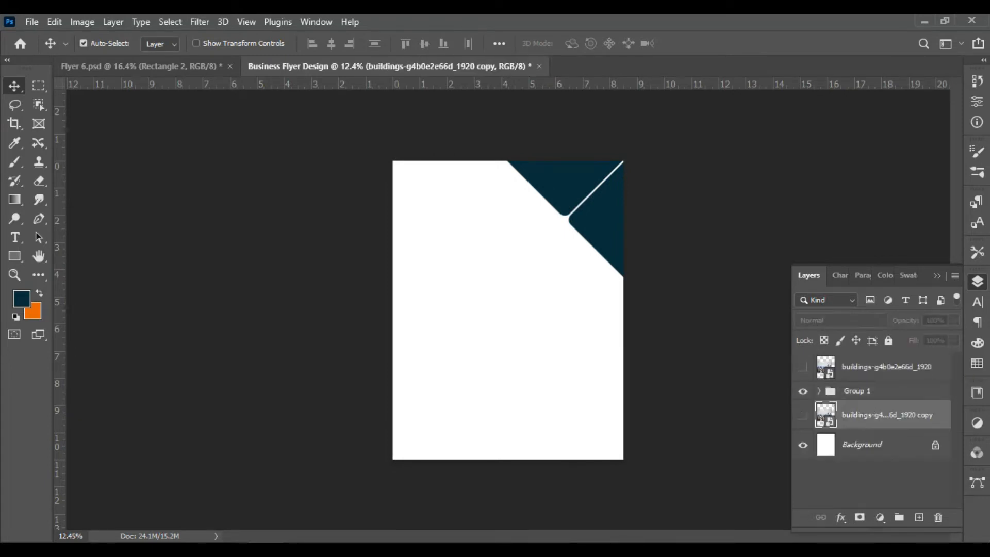
pyautogui.click(293, 243)
pyautogui.scroll(2, 532, 310)
pyautogui.scroll(-3, 532, 310)
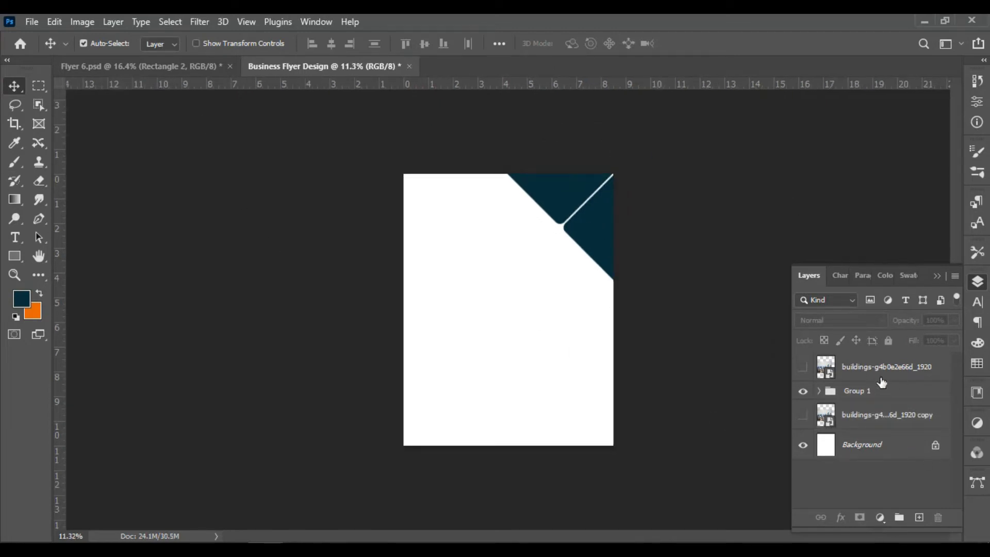
# Show the upper buildings image, move it over the corner diamonds, and clip it to Group 1.
pyautogui.click(802, 368)
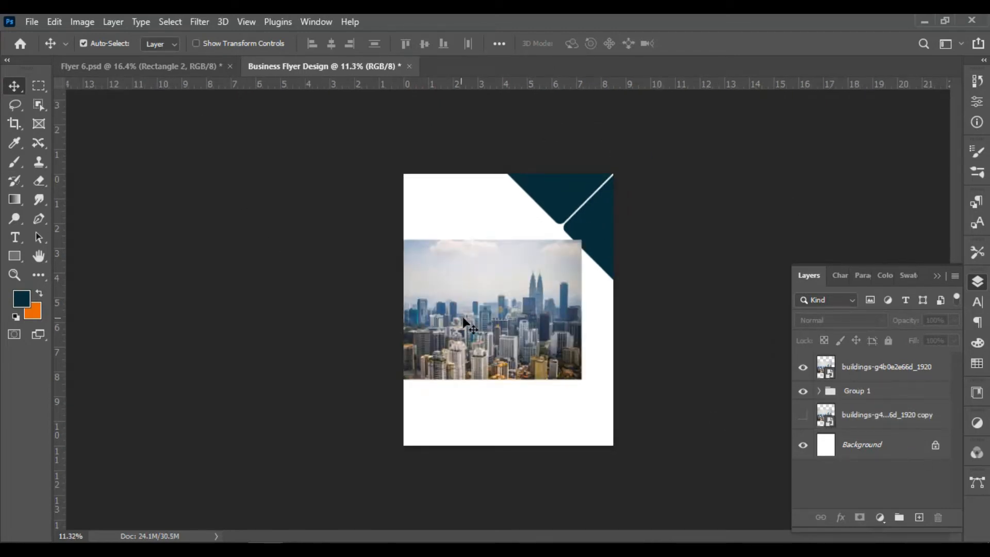
pyautogui.moveTo(463, 322); pyautogui.dragTo(549, 219)
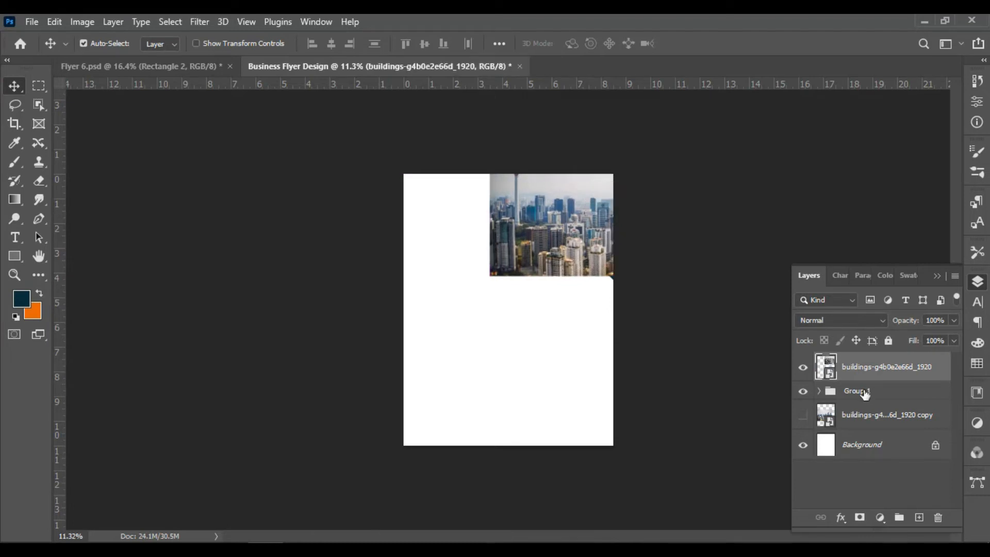
pyautogui.rightClick(858, 369)
pyautogui.click(716, 354)
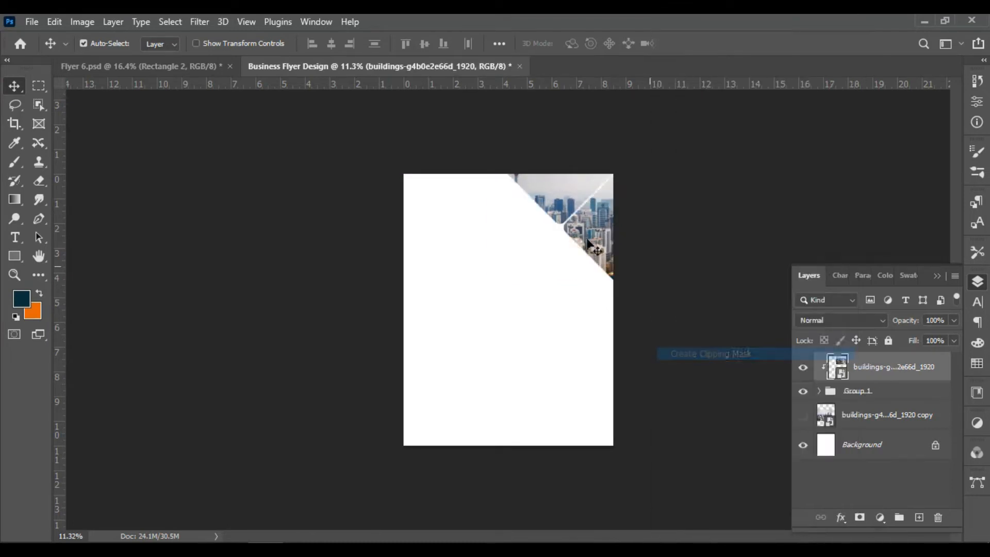
pyautogui.scroll(7, 588, 190)
pyautogui.scroll(-4, 587, 190)
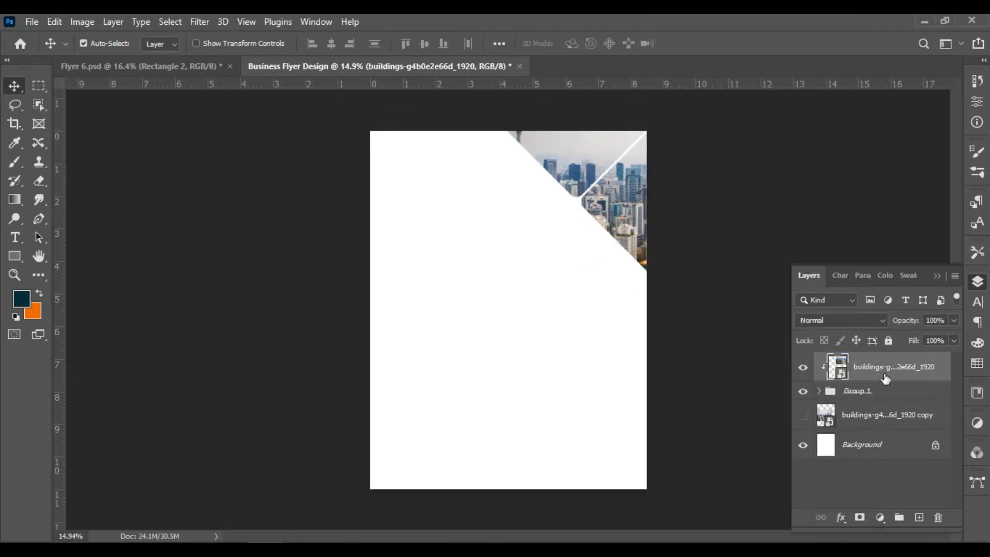
# Reposition the clipped buildings image with Free Transform so the twin towers sit inside the corner shapes.
pyautogui.click(621, 199)
pyautogui.click(893, 376)
pyautogui.hotkey('ctrl', 'r')
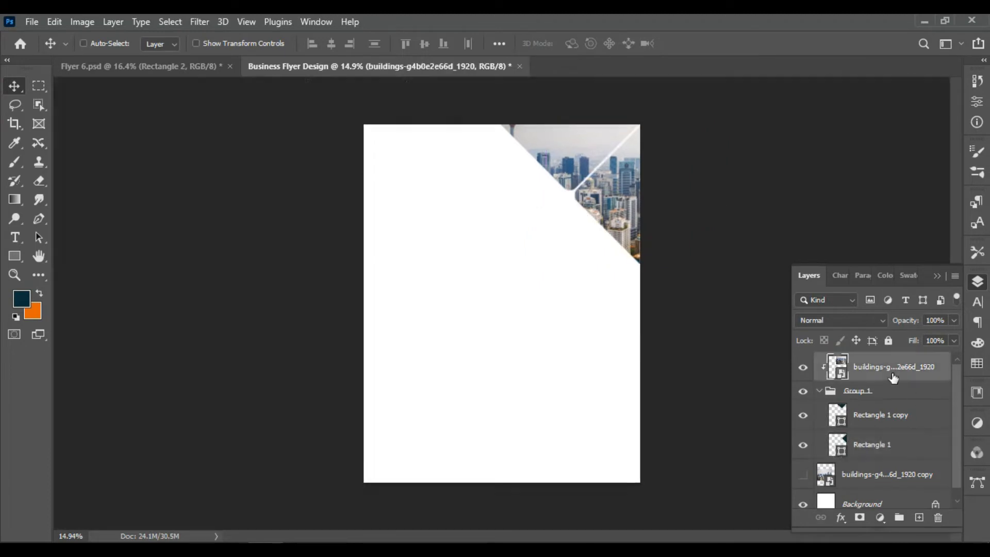
pyautogui.hotkey('ctrl', 't')
pyautogui.moveTo(634, 219); pyautogui.dragTo(623, 193)
pyautogui.click(720, 44)
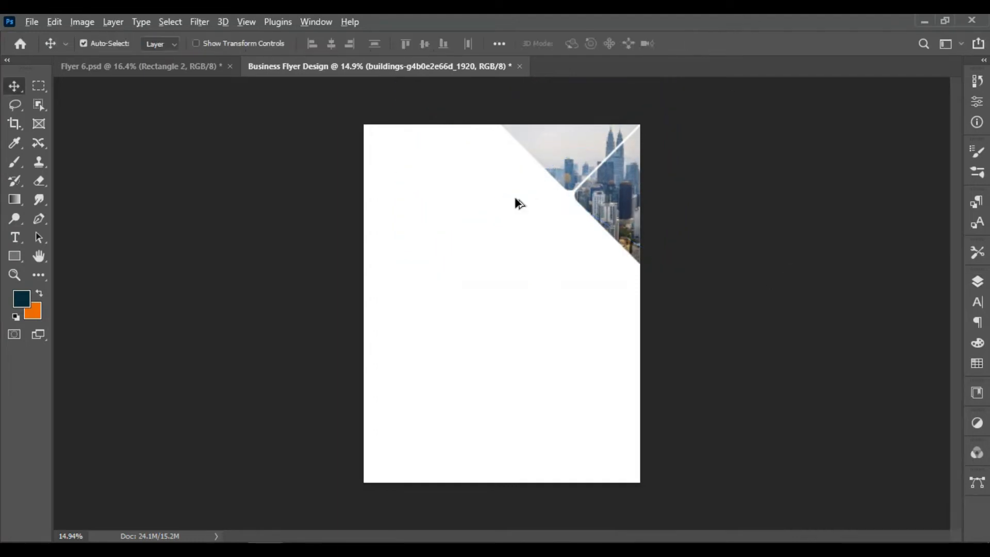
# Try to shift the corner shapes with the clipped image, and undo the move.
pyautogui.scroll(-2, 691, 197)
pyautogui.scroll(1, 691, 197)
pyautogui.click(977, 282)
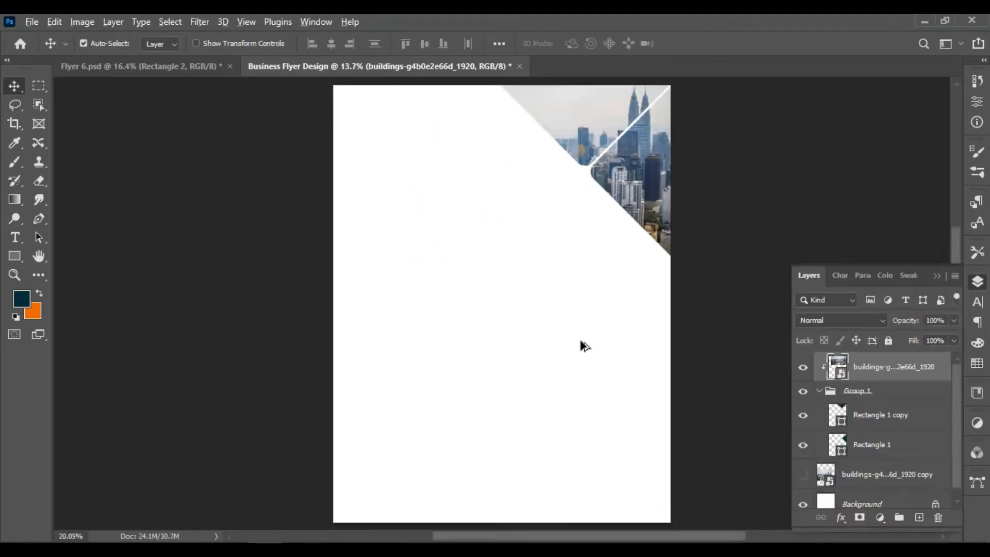
pyautogui.click(819, 391)
pyautogui.keyDown('shift'); pyautogui.click(864, 394); pyautogui.keyUp('shift')
pyautogui.moveTo(611, 213); pyautogui.dragTo(607, 218)
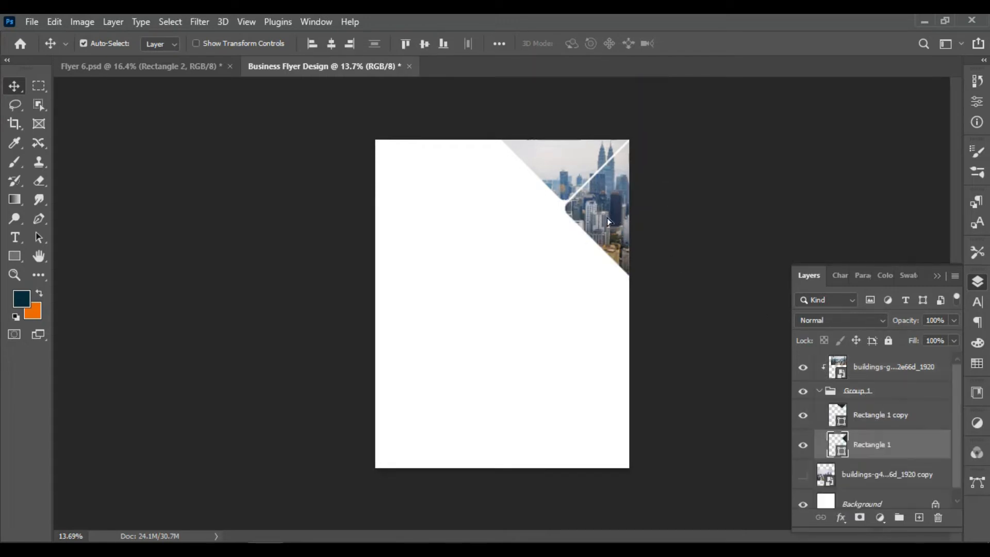
pyautogui.hotkey('ctrl', 'z')
# Move the clipped buildings image and Group 1 together about 0.12 in left and 0.07 in down.
pyautogui.click(819, 391)
pyautogui.keyDown('shift'); pyautogui.click(863, 367); pyautogui.keyUp('shift')
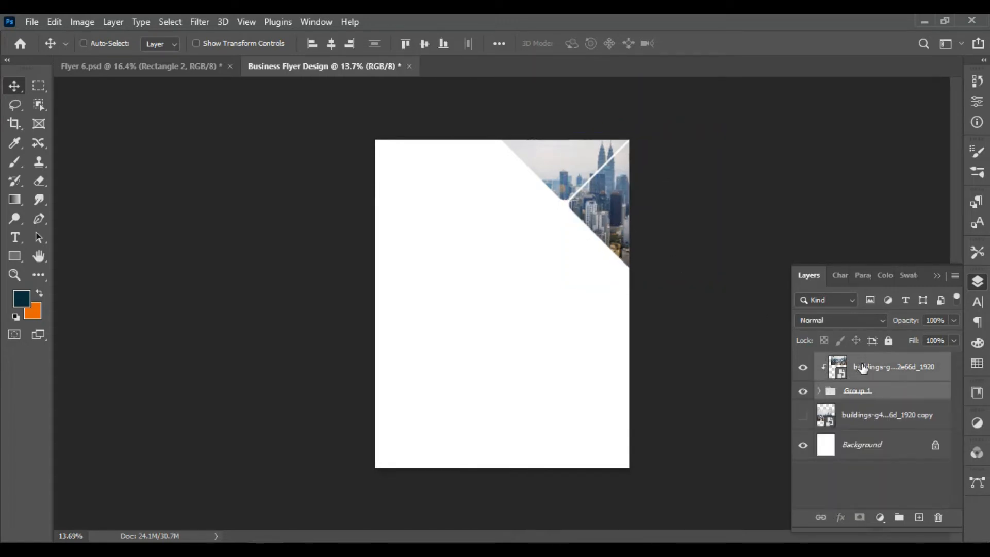
pyautogui.hotkey('ctrl', 't')
pyautogui.hotkey('ctrl', 'r')
pyautogui.moveTo(609, 218); pyautogui.dragTo(605, 219)
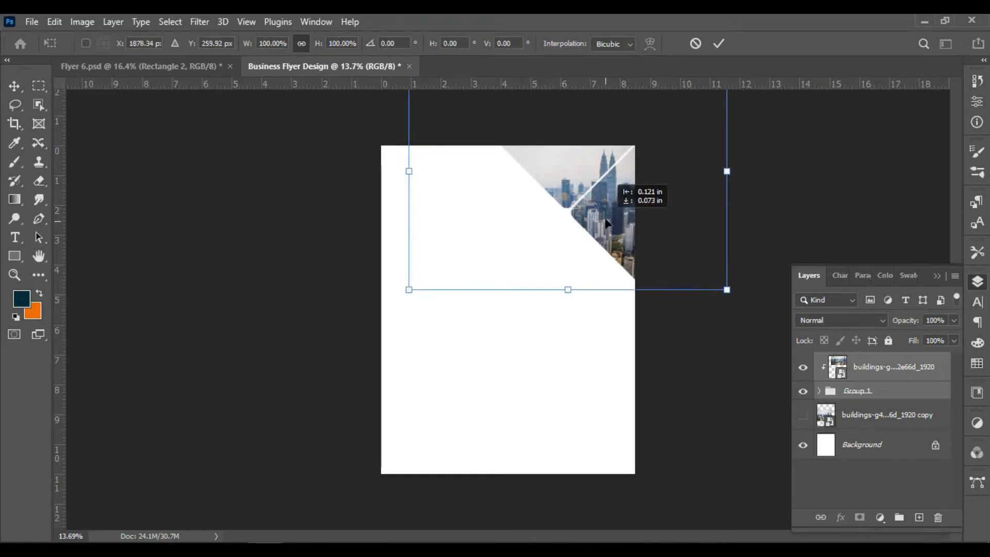
pyautogui.press('Return')
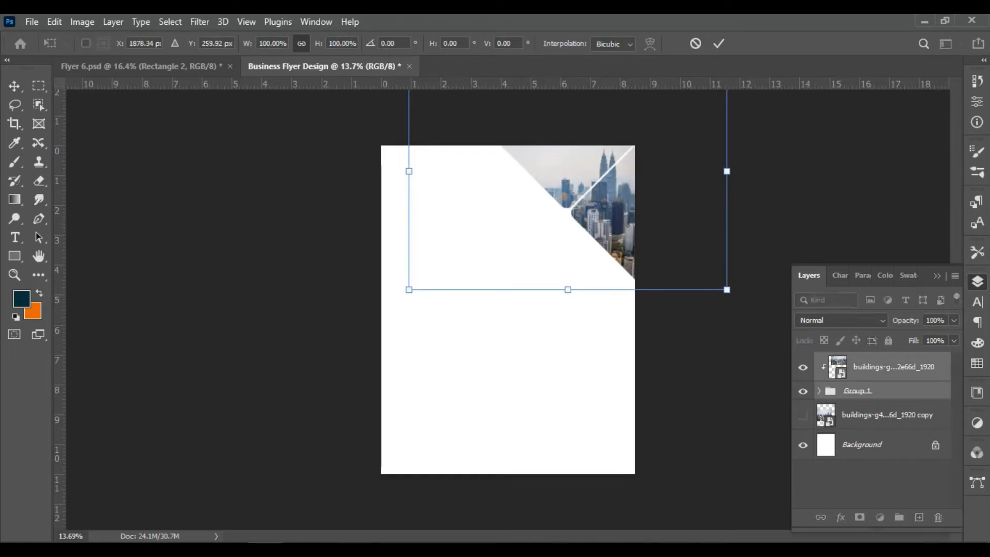
pyautogui.click(719, 44)
# Group the clipped image with its shapes, name the group Image 1, and lock it.
pyautogui.hotkey('ctrl', 'g')
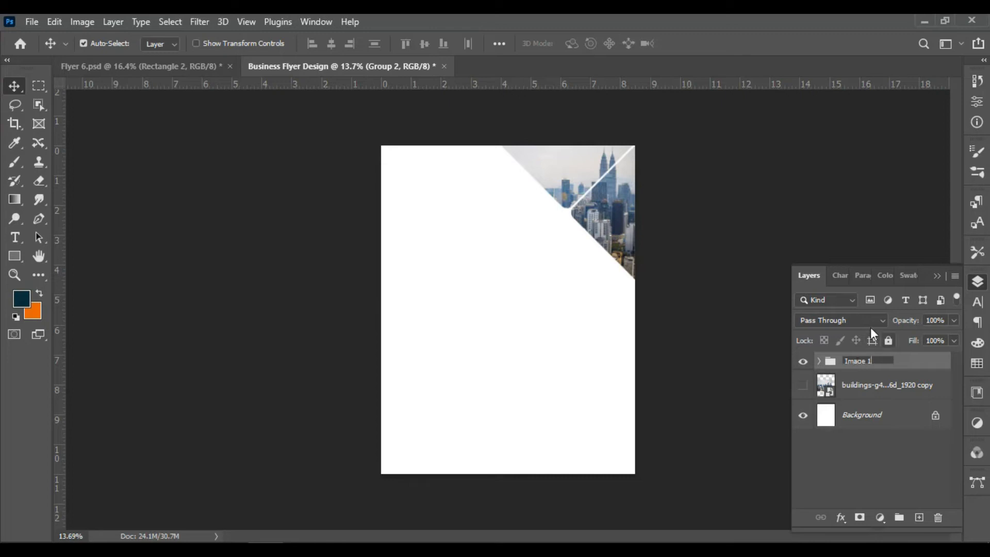
pyautogui.scroll(1, 486, 206)
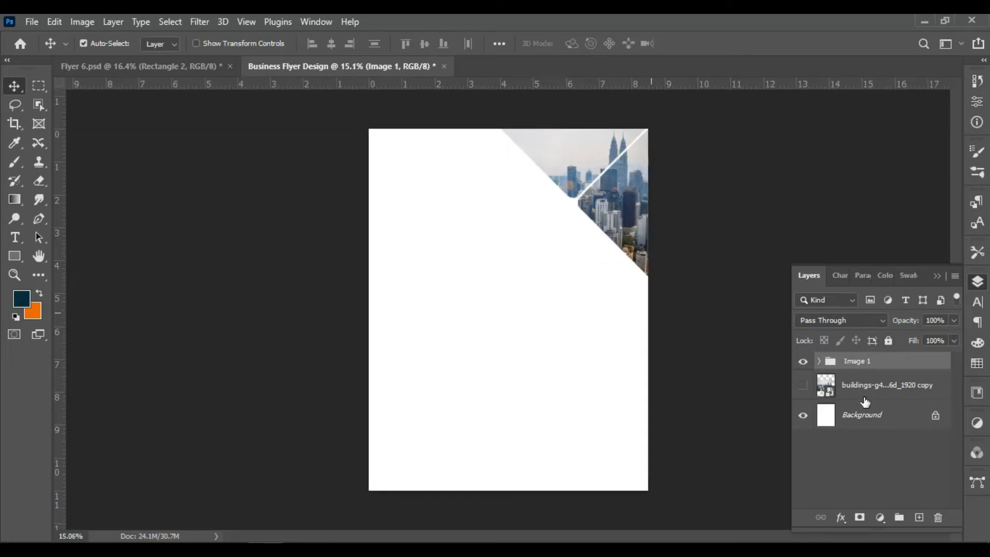
pyautogui.click(888, 341)
pyautogui.scroll(-1, 149, 280)
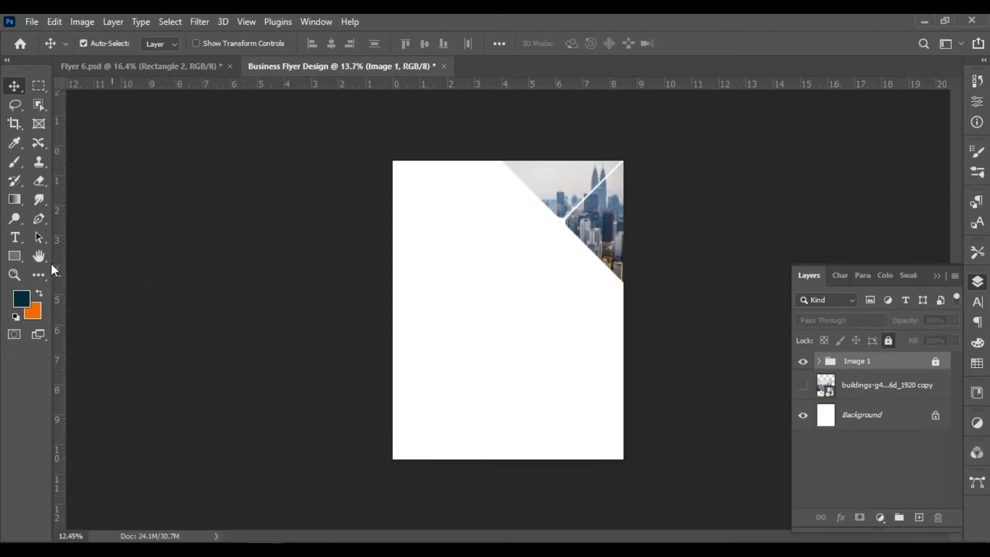
# Draw a dark teal polygon with a diagonal upper-right edge across the middle of the page with the Pen tool, about 2876 × 1507 px.
pyautogui.click(41, 222)
pyautogui.scroll(2, 495, 288)
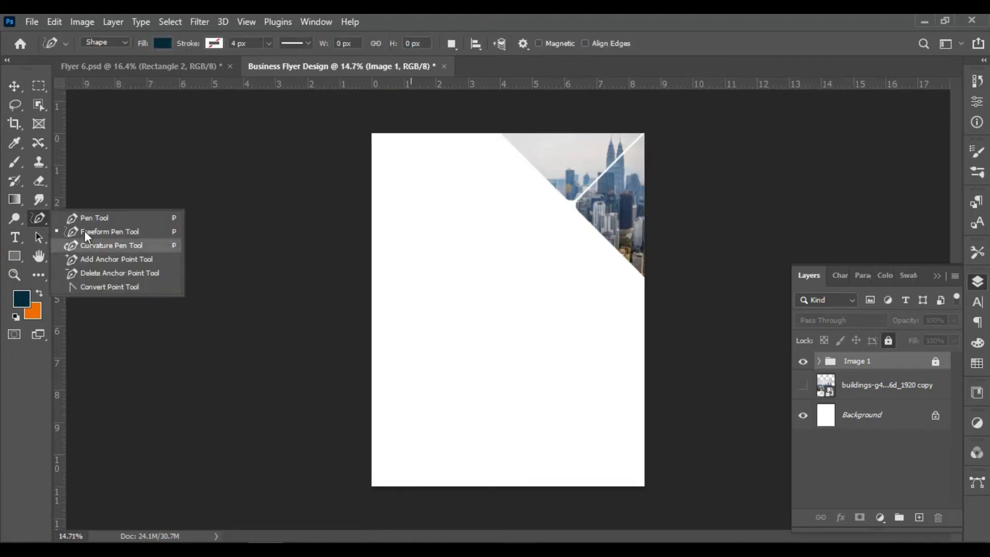
pyautogui.click(96, 219)
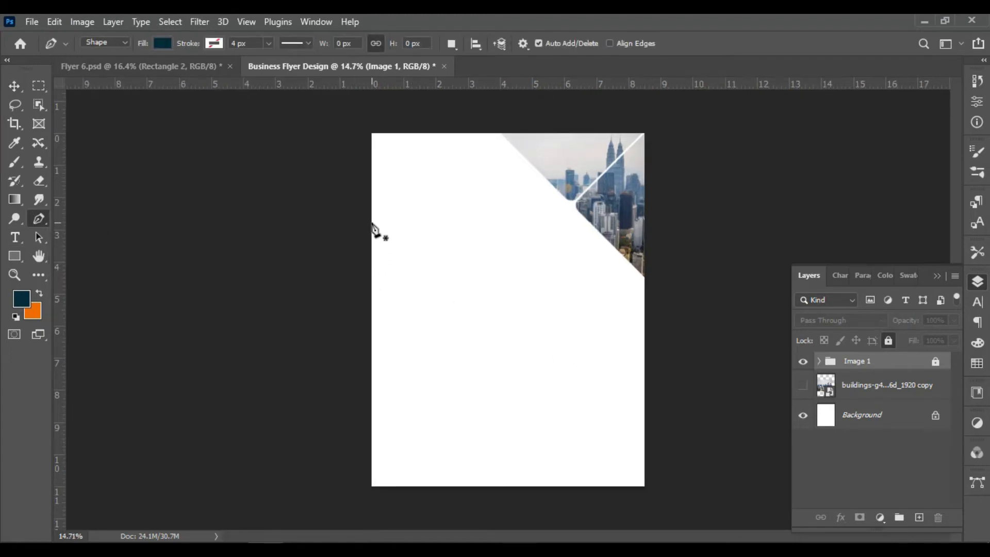
pyautogui.click(372, 209)
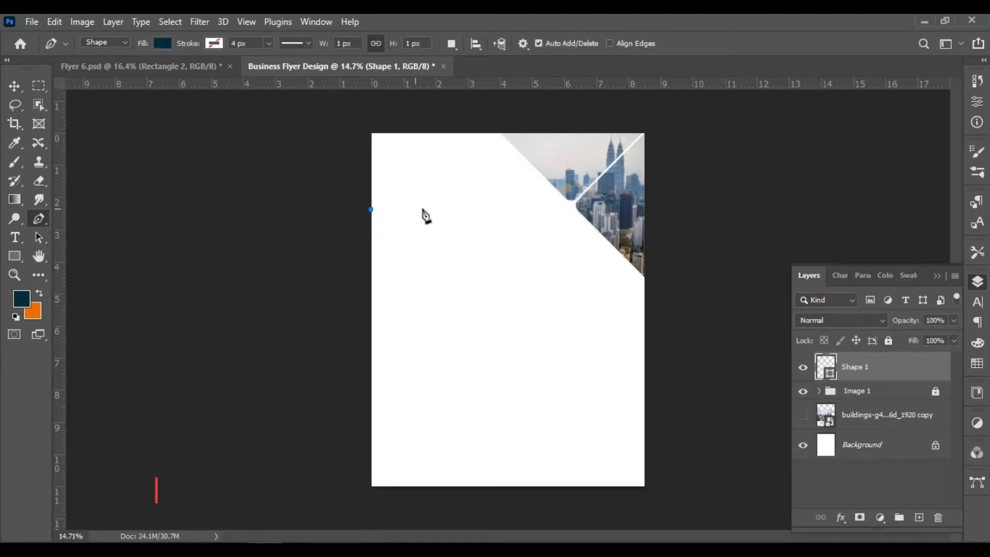
pyautogui.click(460, 209)
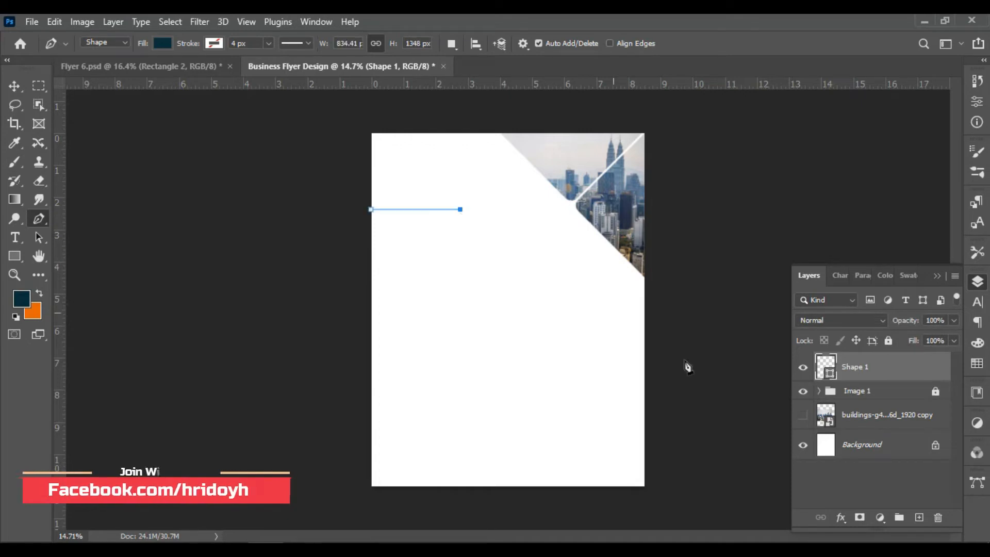
pyautogui.click(658, 370)
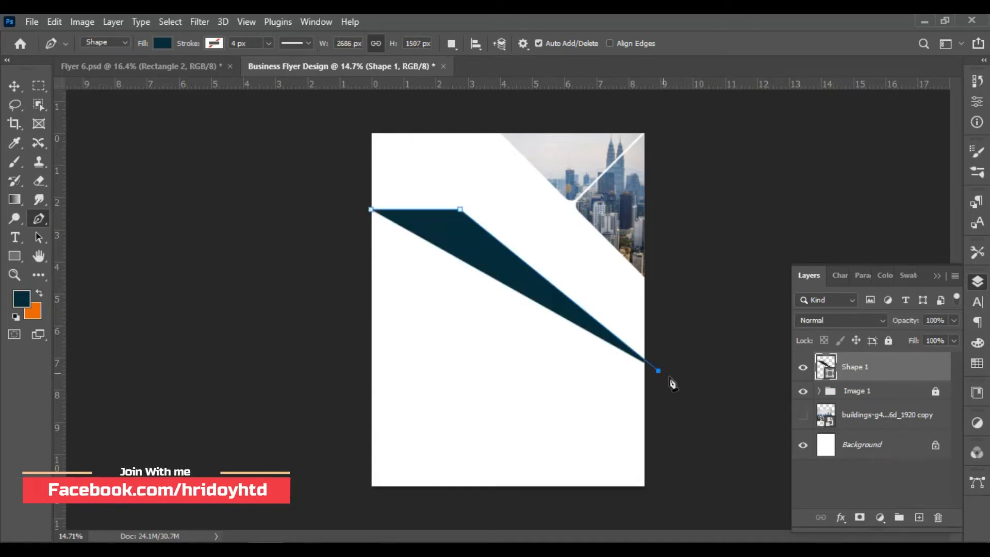
pyautogui.click(350, 371)
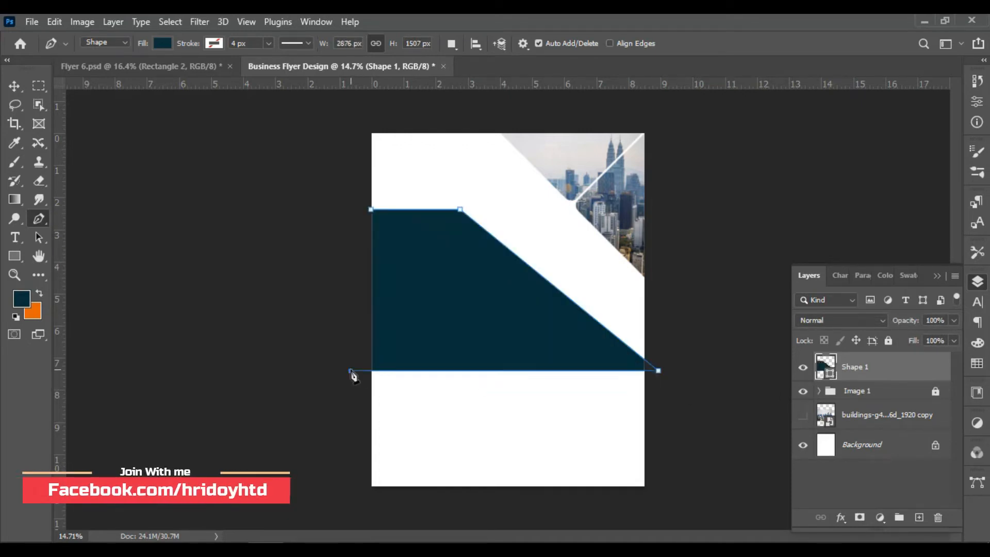
pyautogui.click(350, 210)
pyautogui.click(15, 86)
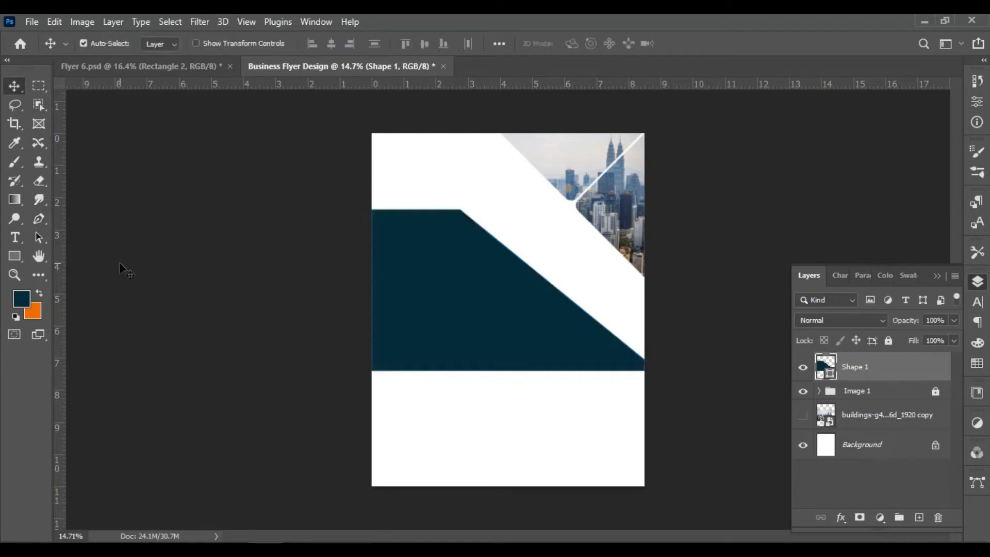
# Move the dark teal shape about 0.25 in down and 0.05 in to the right.
pyautogui.click(121, 270)
pyautogui.scroll(1, 453, 311)
pyautogui.scroll(-1, 453, 312)
pyautogui.moveTo(522, 334); pyautogui.dragTo(523, 342)
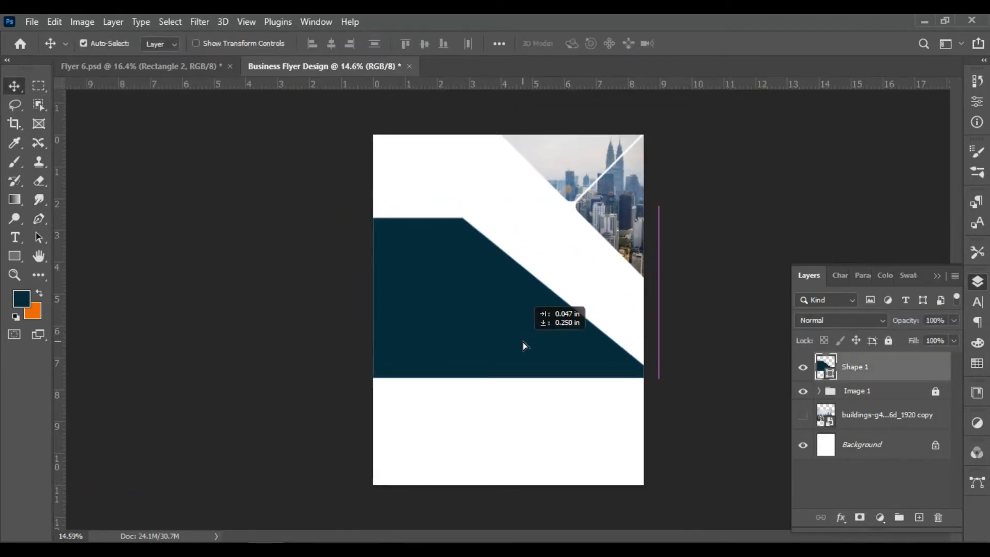
# Skew the dark shape's lower-right corner inward by about 5.4° with Free Transform so it meets the page's right edge.
pyautogui.hotkey('ctrl', 't')
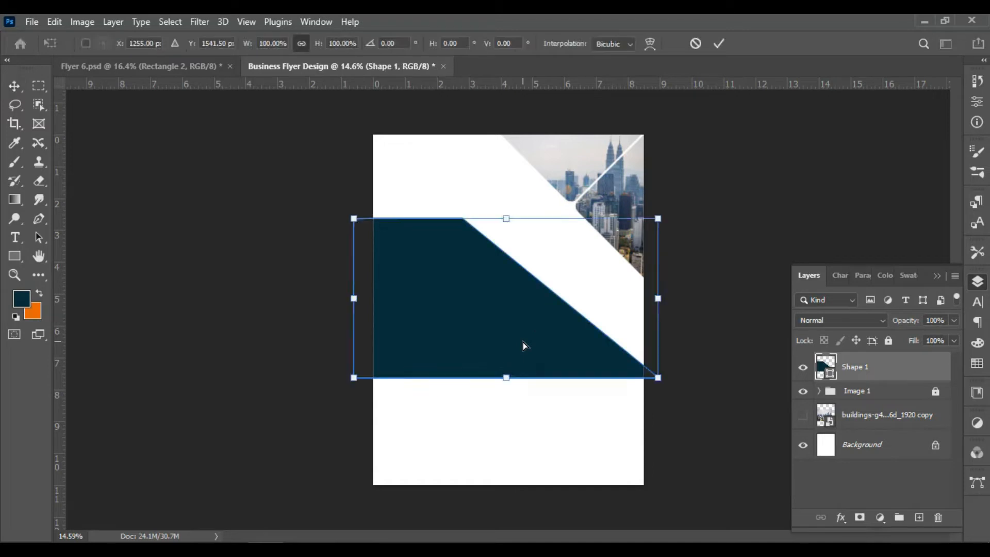
pyautogui.scroll(3, 659, 382)
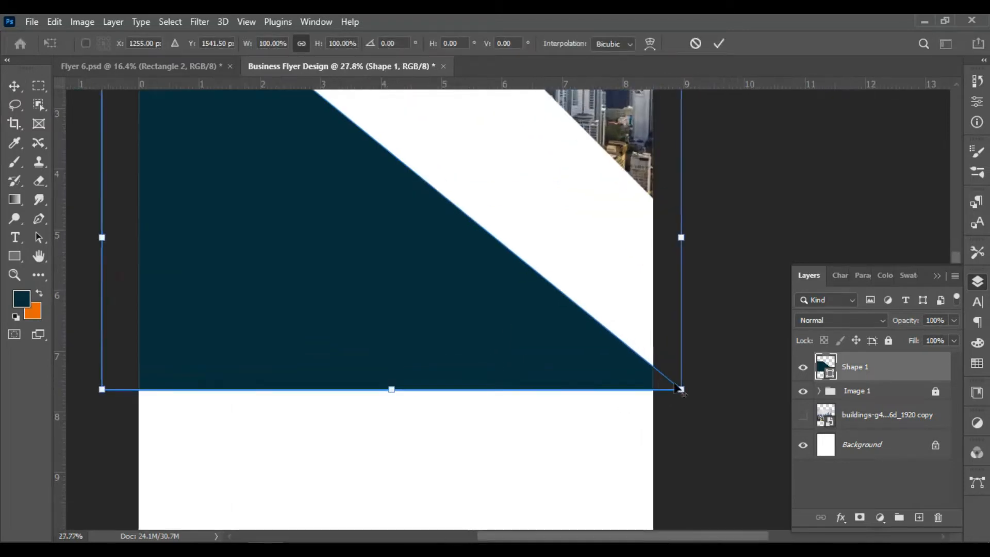
pyautogui.moveTo(683, 427); pyautogui.dragTo(648, 426)
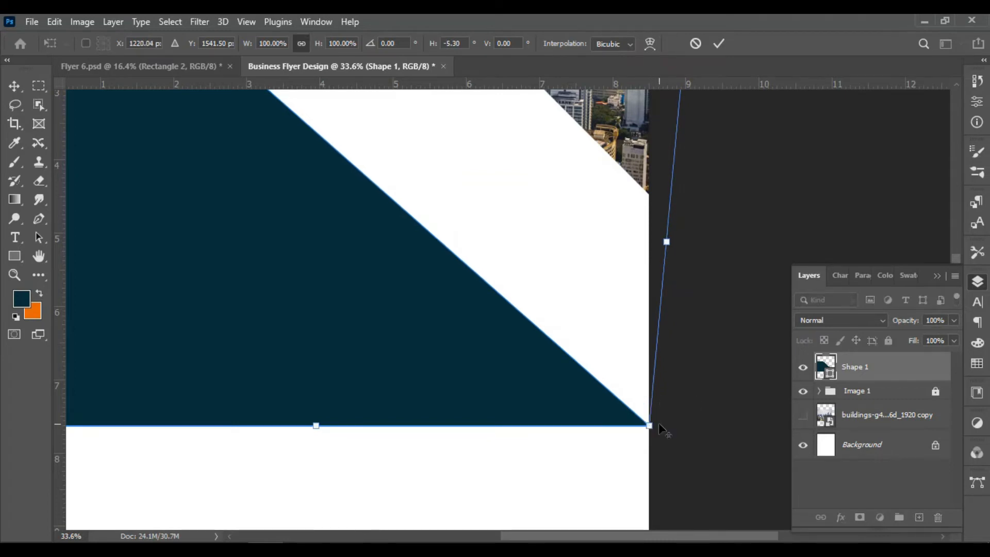
pyautogui.scroll(7, 649, 426)
pyautogui.scroll(2, 584, 407)
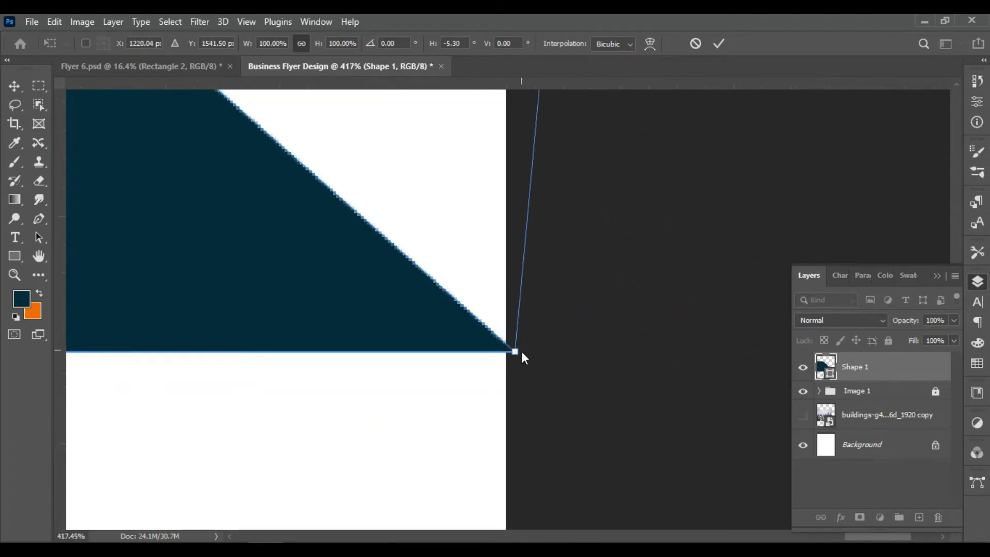
pyautogui.moveTo(514, 351); pyautogui.dragTo(506, 352)
pyautogui.scroll(-7, 568, 399)
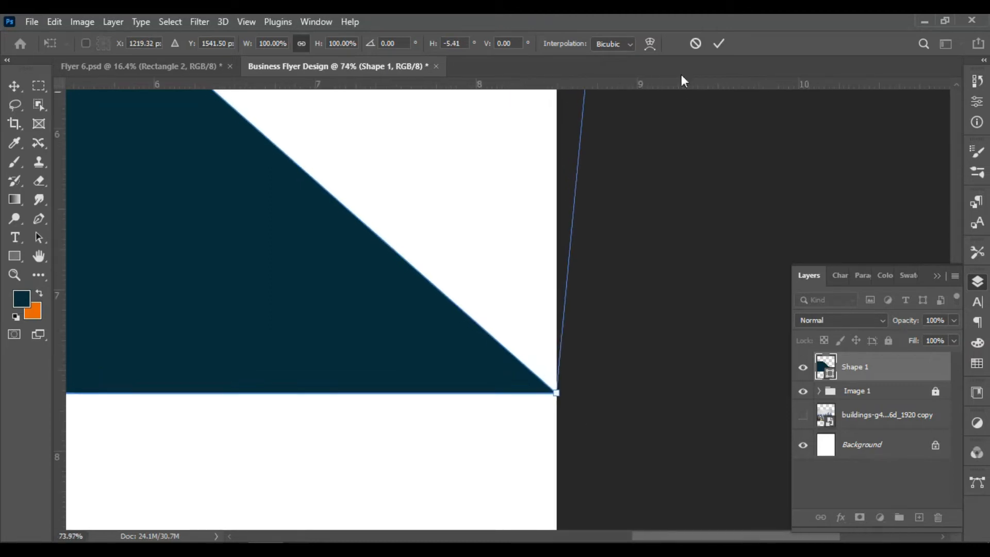
pyautogui.click(718, 45)
pyautogui.scroll(-8, 574, 417)
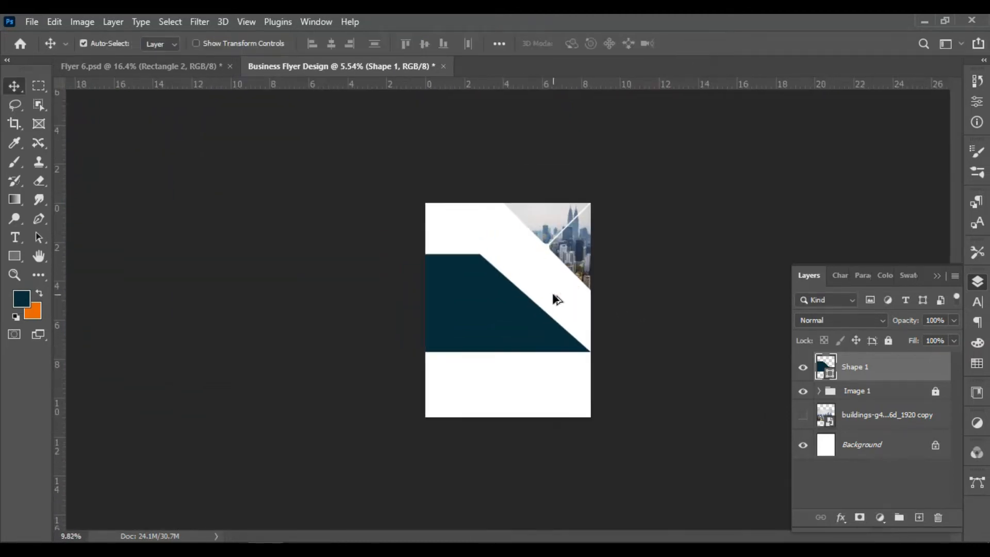
# Skew the dark shape's upper-right corner inward by about 2° and stretch its height to about 125%.
pyautogui.scroll(1, 515, 294)
pyautogui.scroll(3, 482, 289)
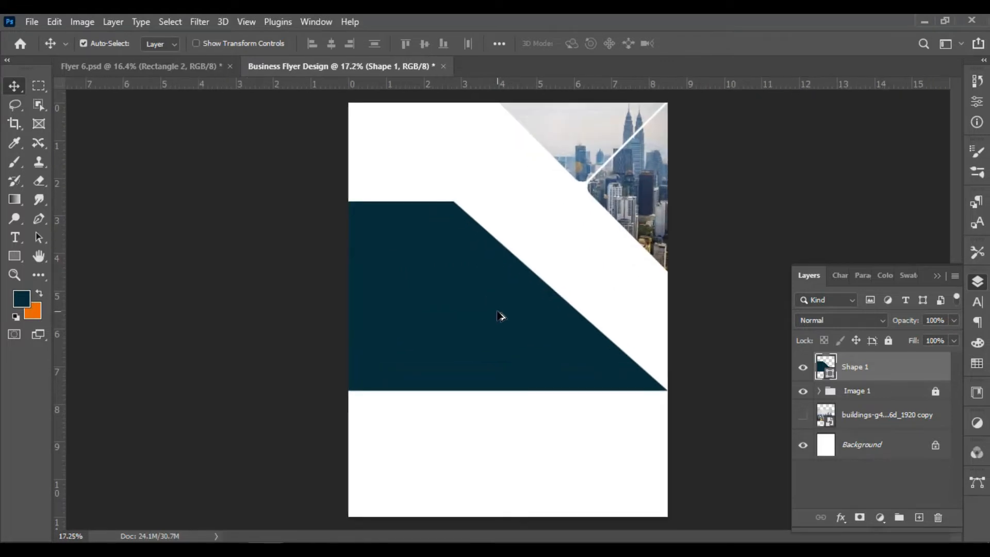
pyautogui.hotkey('ctrl', 't')
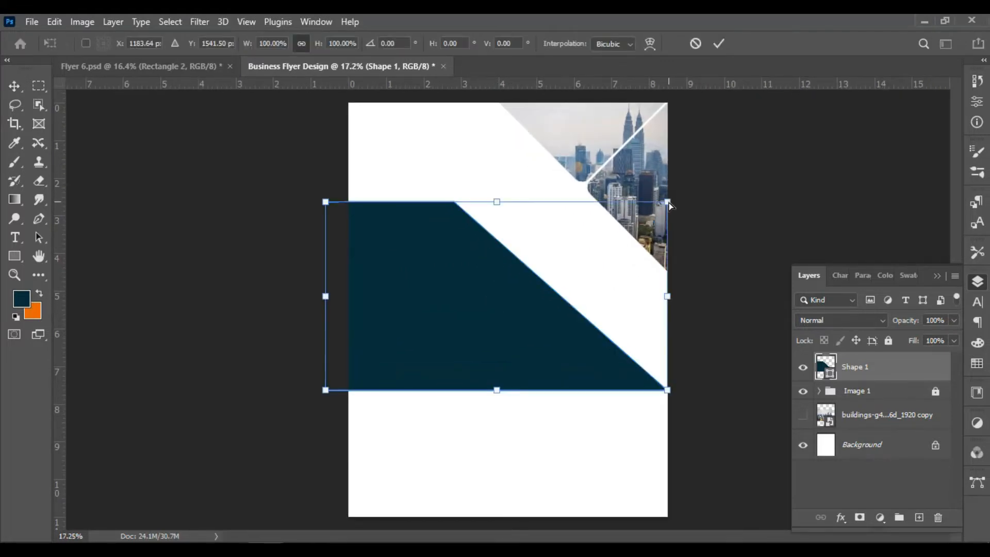
pyautogui.moveTo(669, 206); pyautogui.dragTo(661, 202)
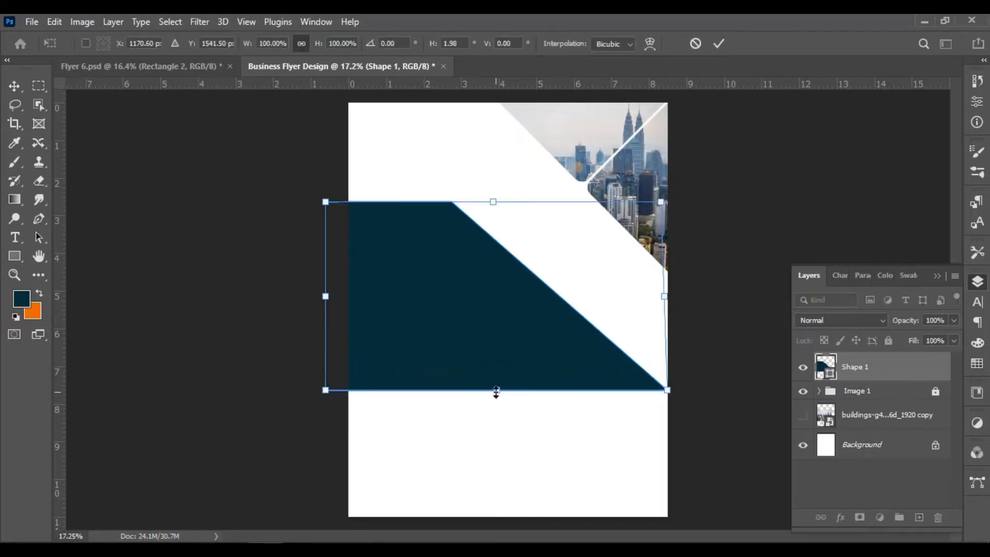
pyautogui.moveTo(497, 391); pyautogui.dragTo(497, 415)
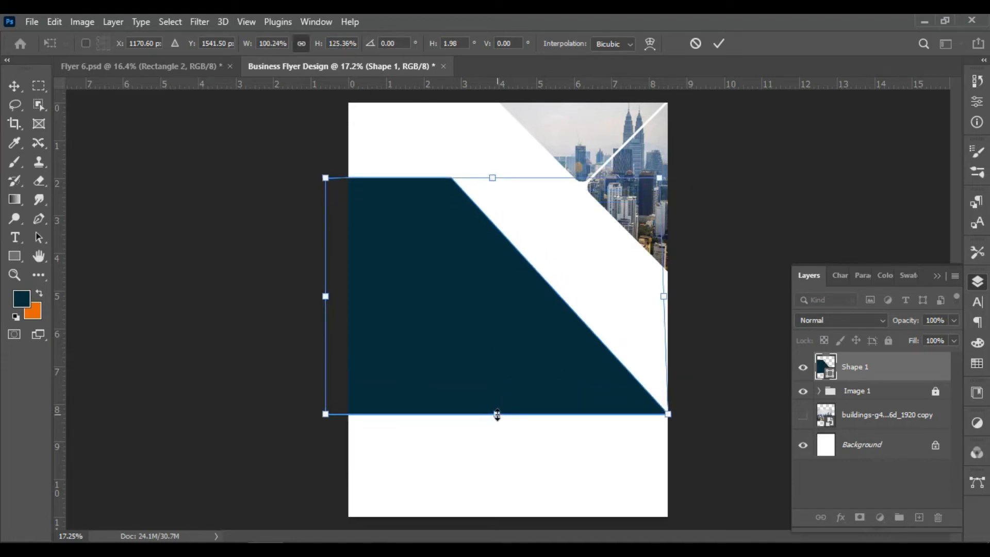
pyautogui.click(724, 43)
# Move the stretched dark shape down the page to a centre Y of about 1650 px.
pyautogui.moveTo(457, 343); pyautogui.dragTo(461, 347)
pyautogui.scroll(3, 666, 426)
pyautogui.scroll(-4, 601, 332)
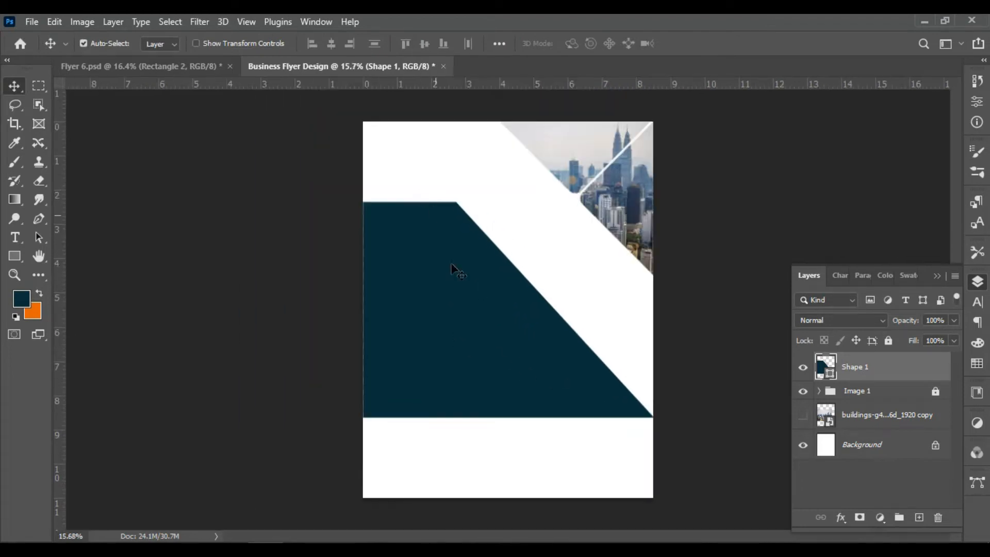
# Skew the dark shape's upper-right corner inward by about 5.8° so its slope runs parallel to the corner photo's edge.
pyautogui.hotkey('ctrl', 't')
pyautogui.scroll(2, 686, 186)
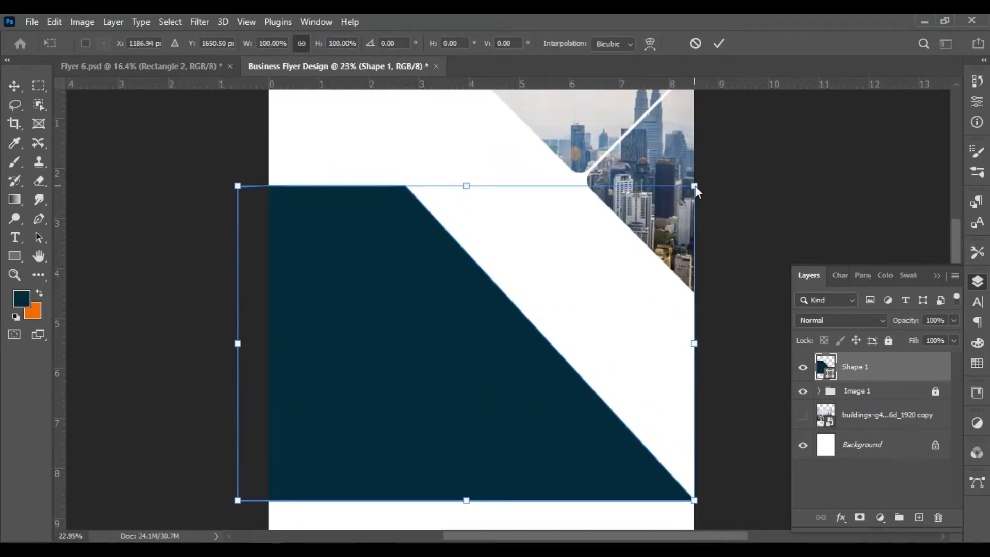
pyautogui.moveTo(694, 186); pyautogui.dragTo(664, 197)
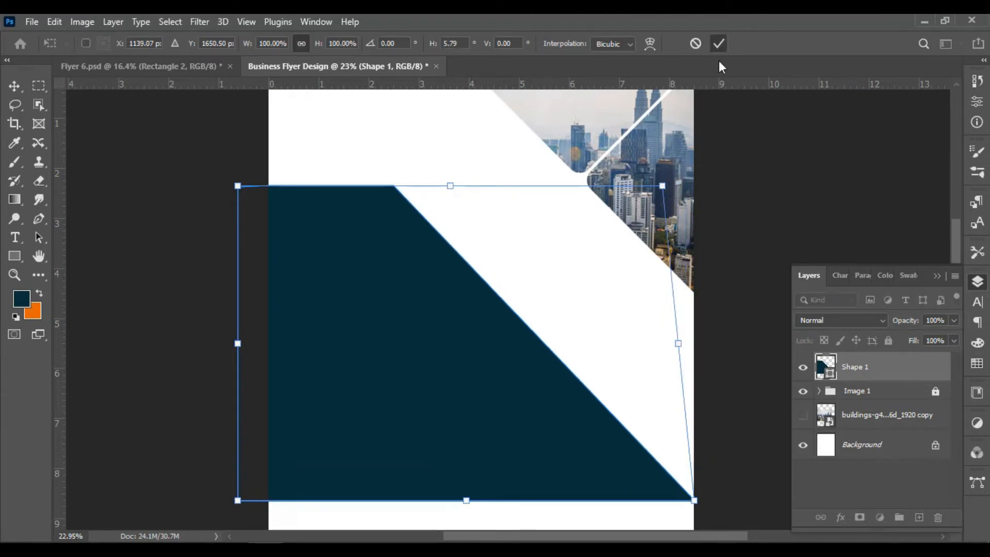
pyautogui.click(718, 44)
pyautogui.scroll(-4, 400, 309)
pyautogui.scroll(2, 490, 347)
pyautogui.scroll(-1, 491, 347)
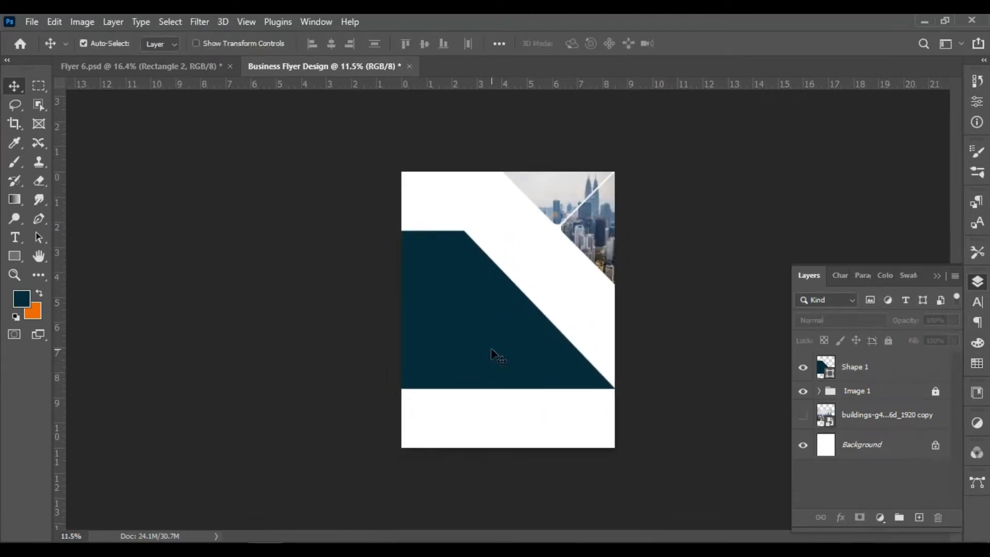
pyautogui.scroll(3, 485, 327)
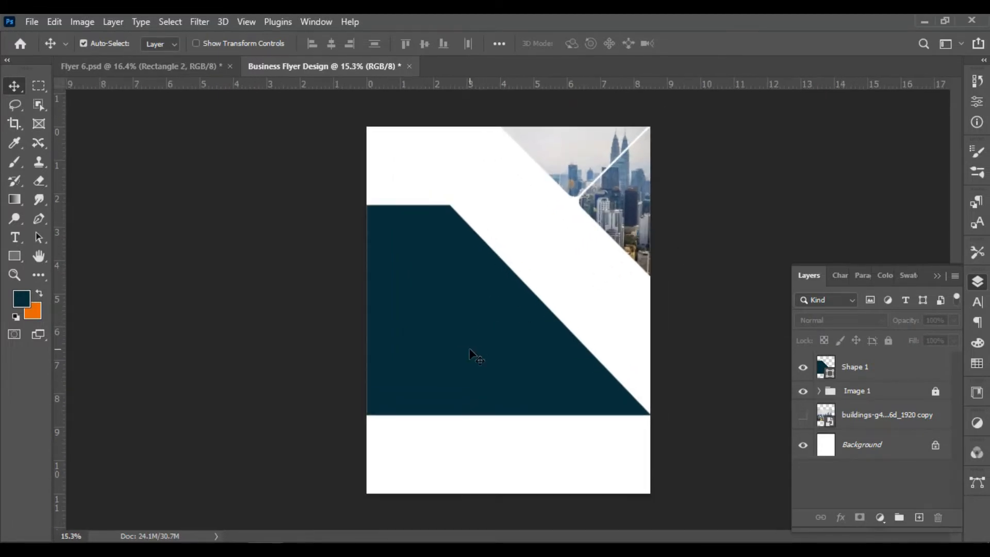
# Try to shorten the dark shape to about 93% of its height with Free Transform.
pyautogui.click(473, 355)
pyautogui.hotkey('ctrl', 't')
pyautogui.moveTo(499, 414); pyautogui.dragTo(502, 401)
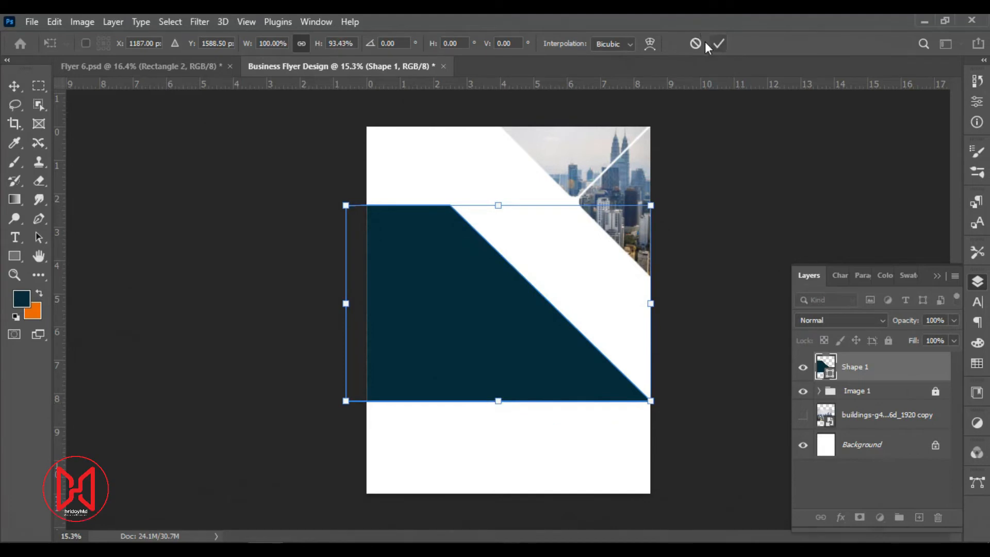
pyautogui.click(718, 44)
# Lower the dark shape to a centre Y of about 1728 px and deselect it.
pyautogui.moveTo(471, 306); pyautogui.dragTo(470, 315)
pyautogui.click(711, 340)
pyautogui.scroll(4, 489, 367)
pyautogui.scroll(-4, 486, 367)
# Bring the hidden buildings copy layer above Shape 1 and make it visible.
pyautogui.click(835, 369)
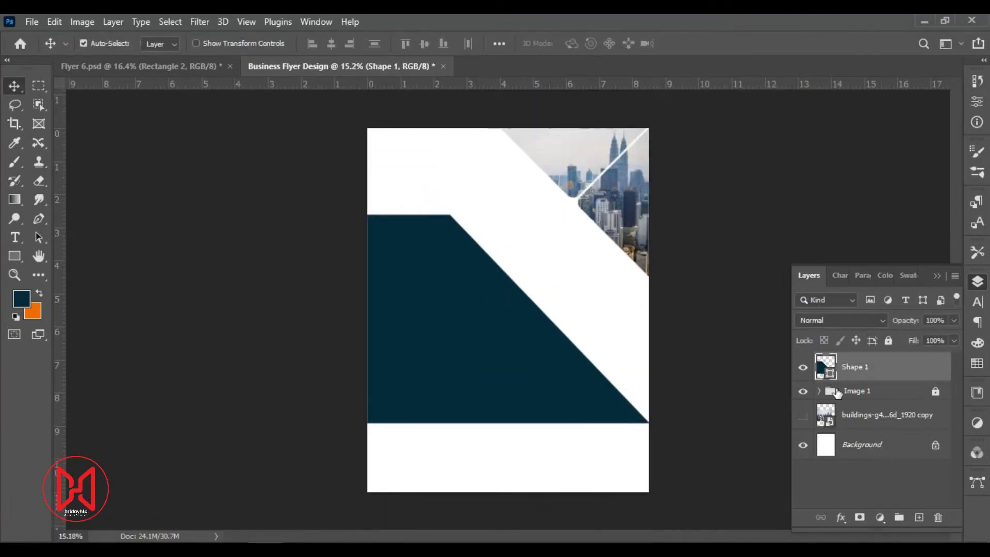
pyautogui.moveTo(853, 419); pyautogui.dragTo(843, 355)
pyautogui.rightClick(866, 372)
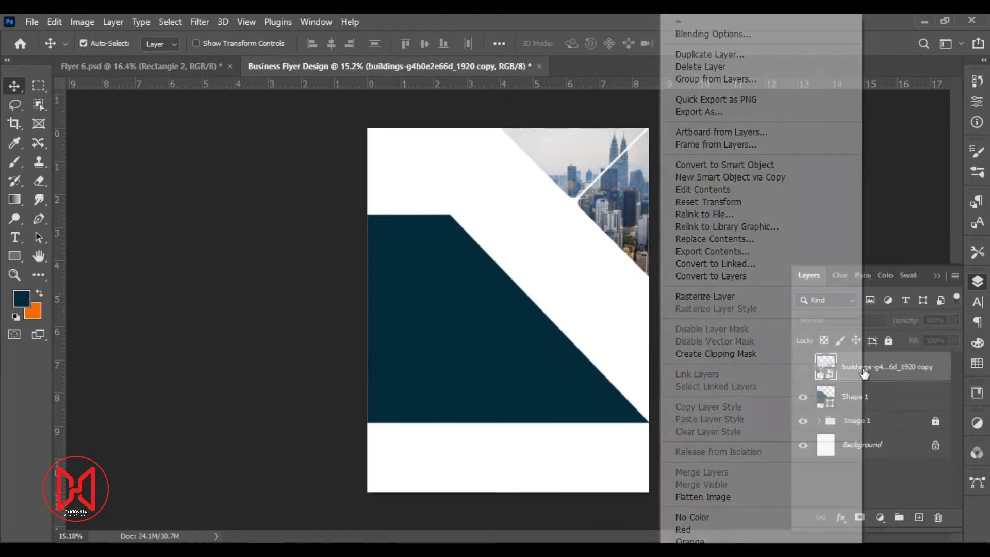
pyautogui.click(896, 369)
pyautogui.click(803, 368)
# Place the buildings copy over the dark shape and clip it to Shape 1 with a clipping mask.
pyautogui.moveTo(451, 310)
pyautogui.mouseDown()
pyautogui.moveTo(438, 320)
pyautogui.moveTo(437, 312)
pyautogui.mouseUp()
pyautogui.rightClick(857, 362)
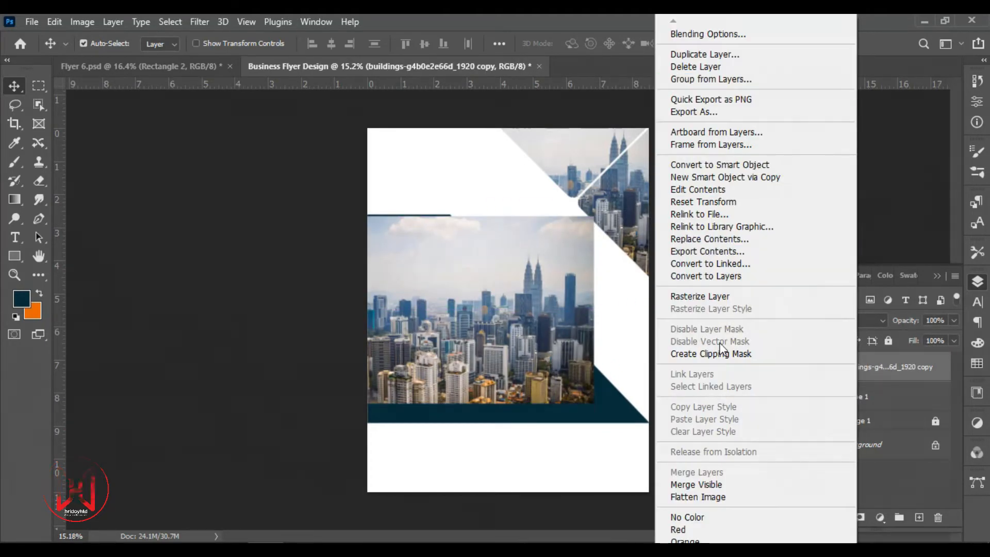
pyautogui.click(717, 352)
# Scale the clipped buildings image to about 45.3% with Free Transform so it fills Shape 1, and deselect it.
pyautogui.hotkey('ctrl', 't')
pyautogui.moveTo(594, 413); pyautogui.dragTo(665, 435)
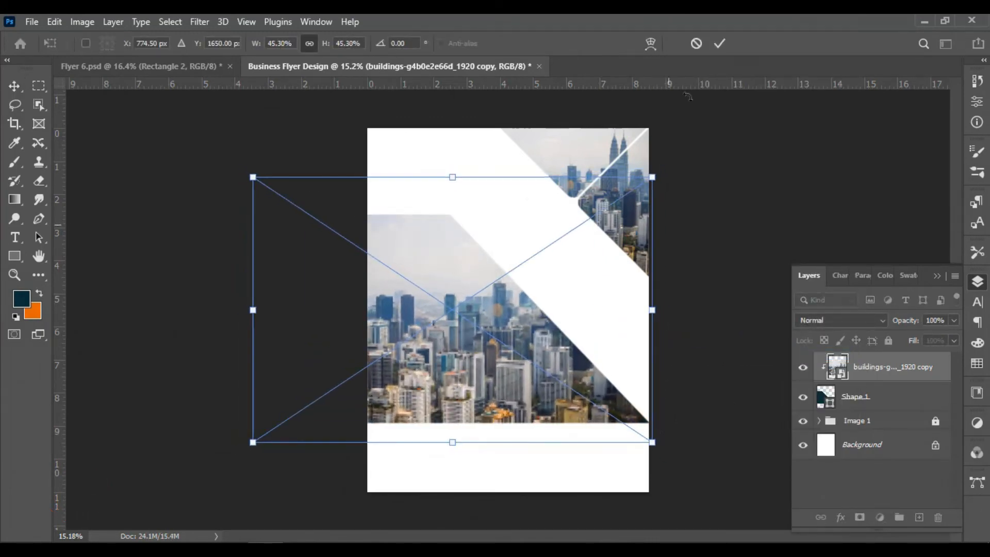
pyautogui.click(718, 44)
pyautogui.click(505, 157)
pyautogui.scroll(5, 622, 187)
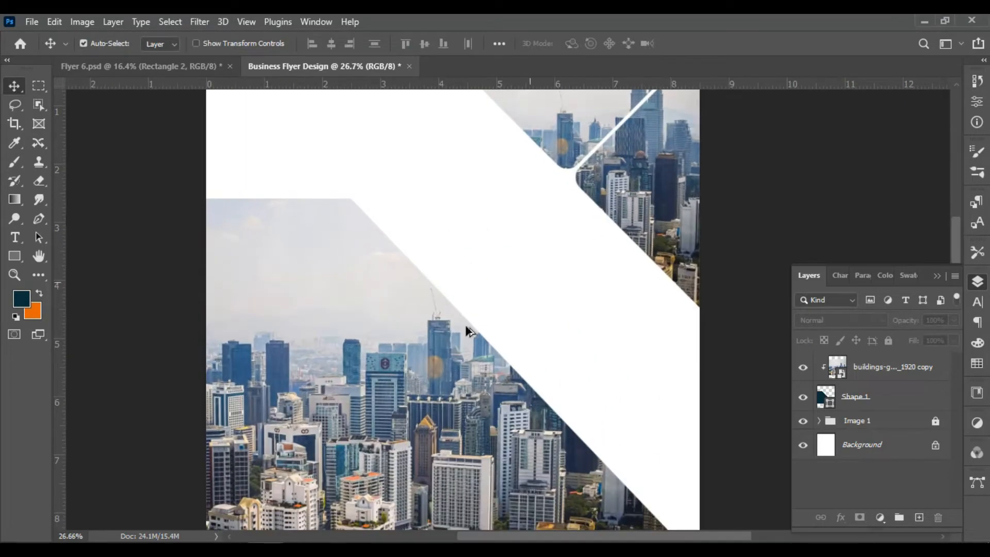
# Shift the clipped buildings image slightly to the right within Shape 1.
pyautogui.scroll(-4, 469, 340)
pyautogui.moveTo(475, 375); pyautogui.dragTo(510, 373)
pyautogui.scroll(-5, 454, 343)
pyautogui.scroll(3, 667, 301)
pyautogui.scroll(-2, 666, 300)
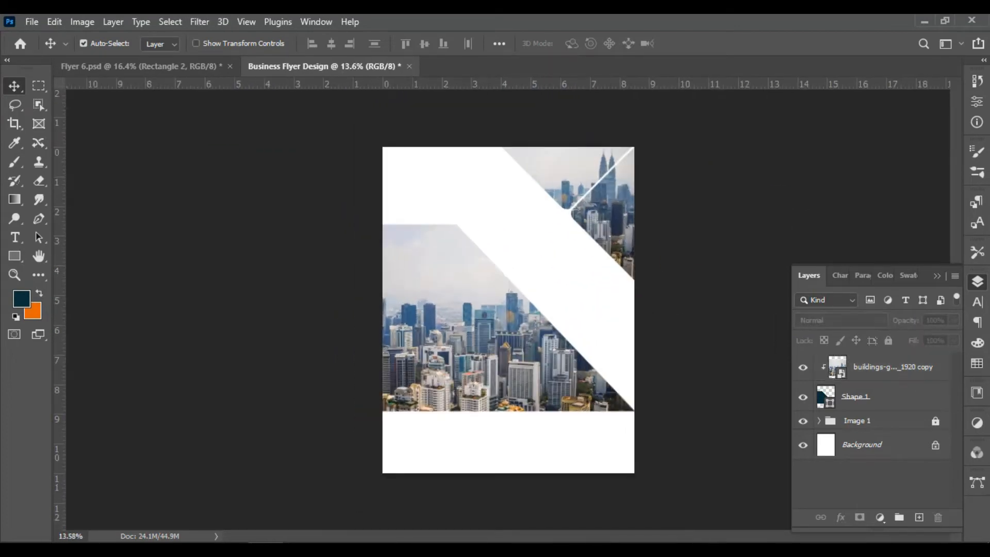
pyautogui.click(938, 276)
pyautogui.click(977, 281)
pyautogui.hotkey('ctrl', '0')
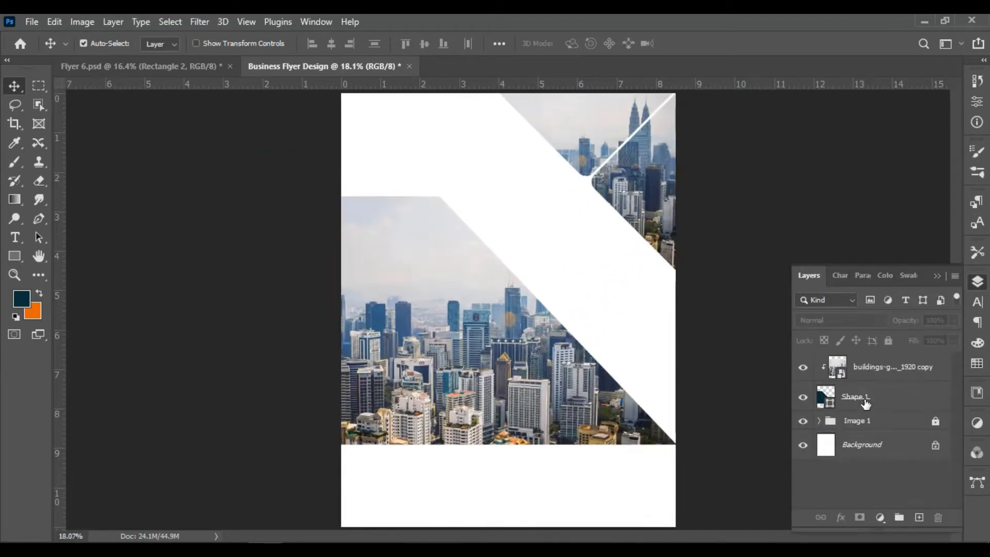
# Raise Shape 1's lower-right corner slightly with a vertical skew of about -0.21° in Free Transform.
pyautogui.click(865, 402)
pyautogui.hotkey('ctrl', 't')
pyautogui.scroll(1, 710, 443)
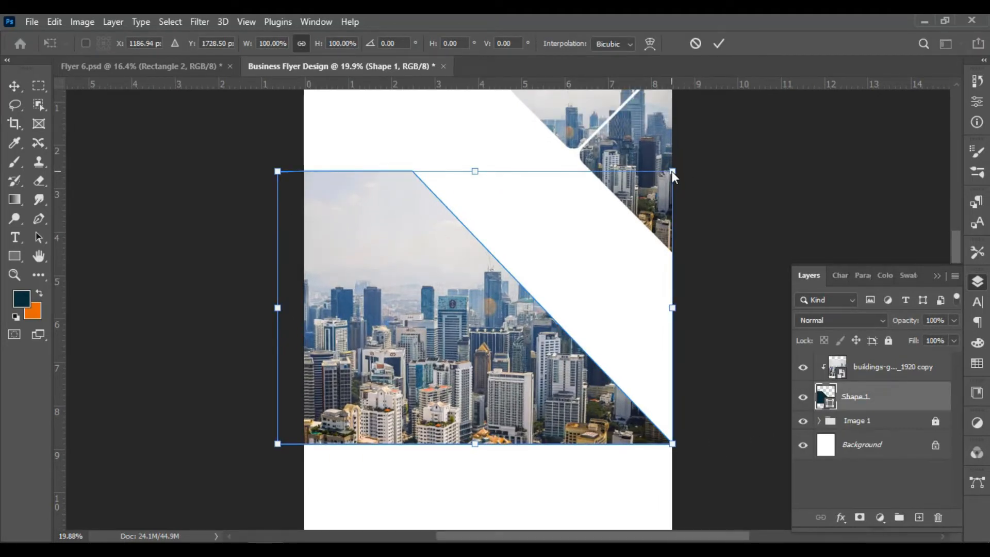
pyautogui.moveTo(674, 444)
pyautogui.mouseDown()
pyautogui.moveTo(674, 464)
pyautogui.moveTo(676, 445)
pyautogui.mouseUp()
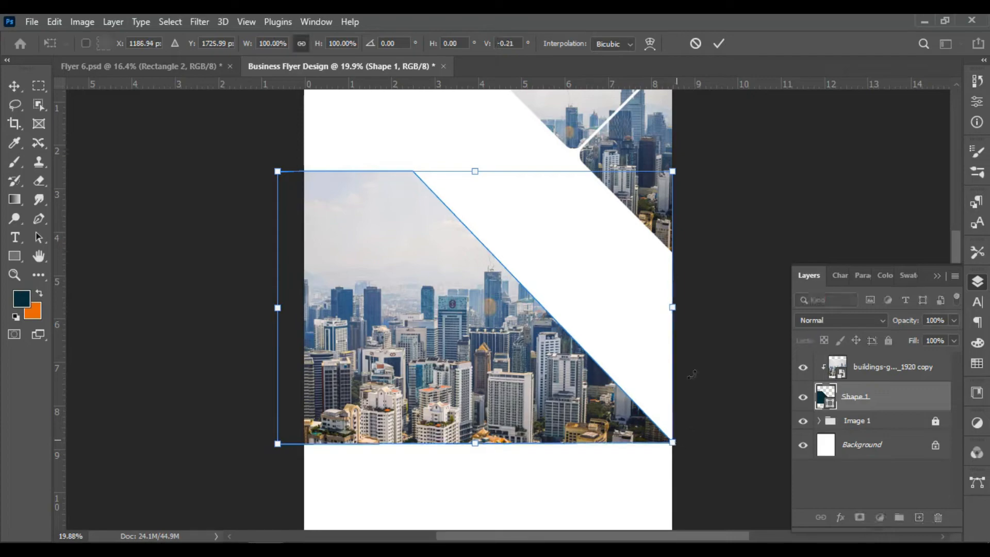
pyautogui.click(718, 43)
pyautogui.scroll(-4, 517, 413)
pyautogui.scroll(4, 517, 413)
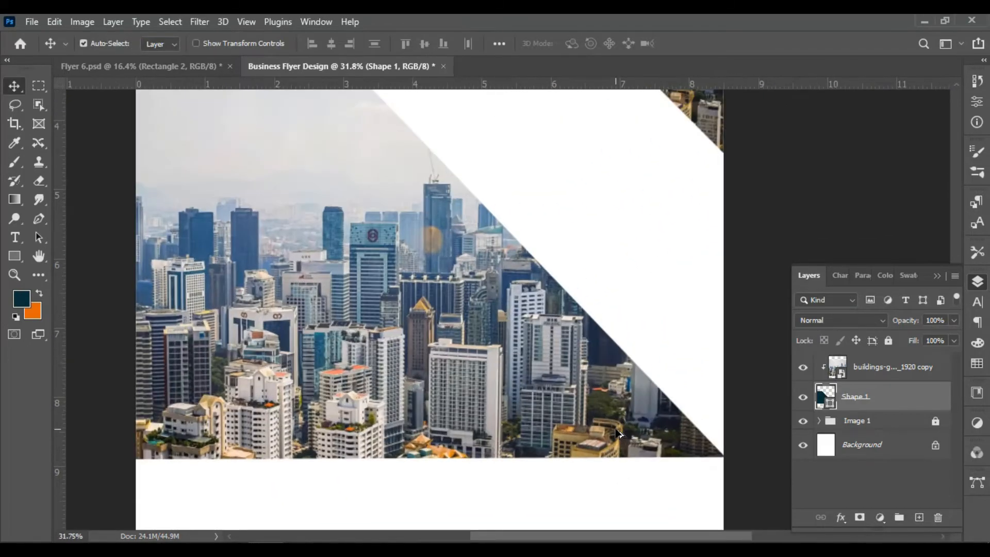
pyautogui.scroll(-3, 607, 444)
pyautogui.scroll(3, 616, 454)
pyautogui.scroll(-3, 579, 462)
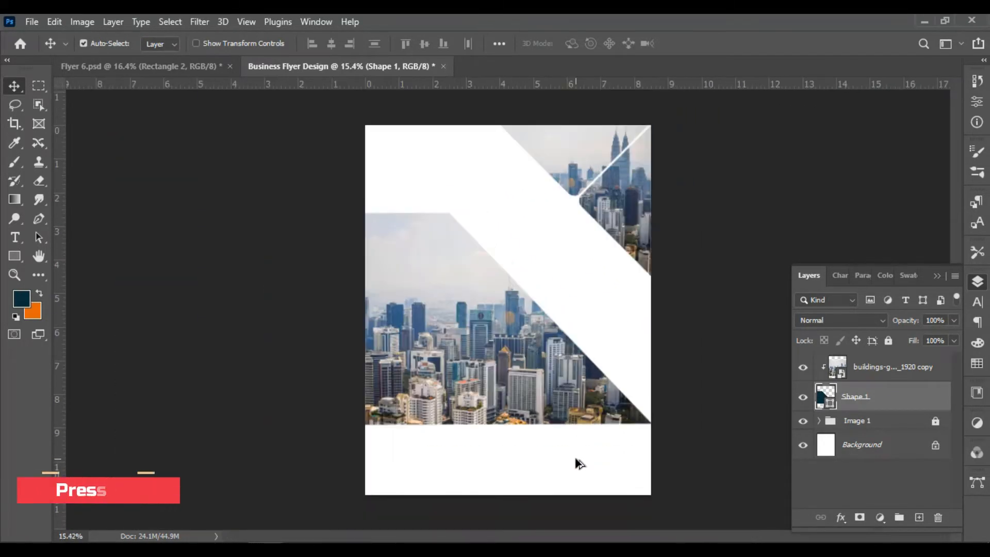
# Add a horizontal guide at the large photo's bottom edge and transform Shape 1's lower-right corner to meet it, with about 100.54% height and -0.19° horizontal skew.
pyautogui.moveTo(369, 85); pyautogui.dragTo(460, 424)
pyautogui.scroll(3, 593, 428)
pyautogui.scroll(10, 665, 438)
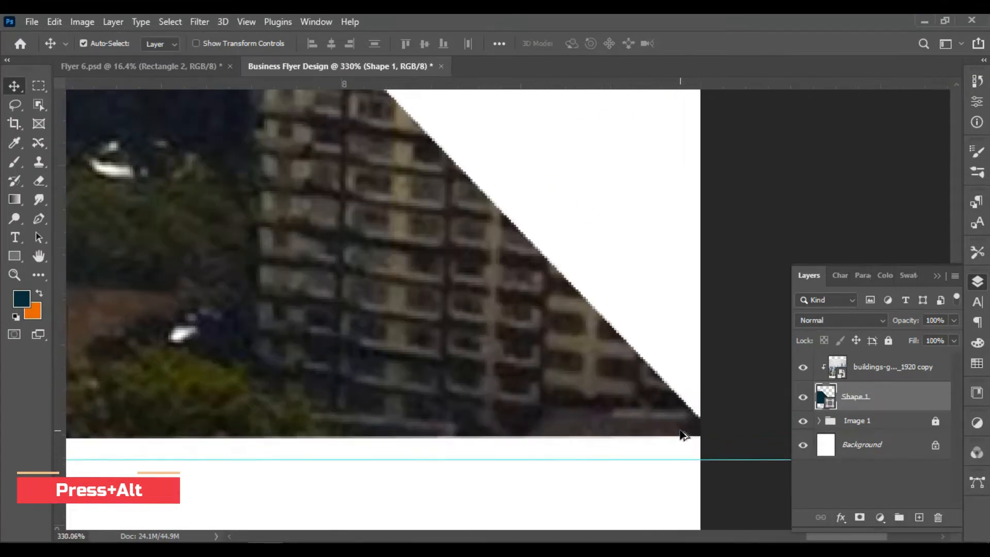
pyautogui.hotkey('ctrl', 't')
pyautogui.scroll(-2, 655, 446)
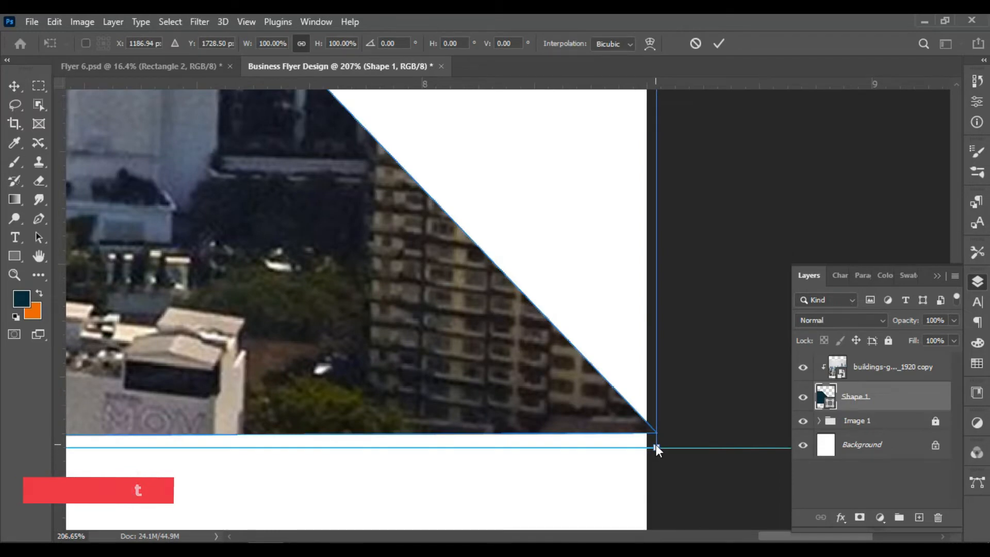
pyautogui.moveTo(656, 447); pyautogui.dragTo(647, 463)
pyautogui.scroll(-4, 648, 462)
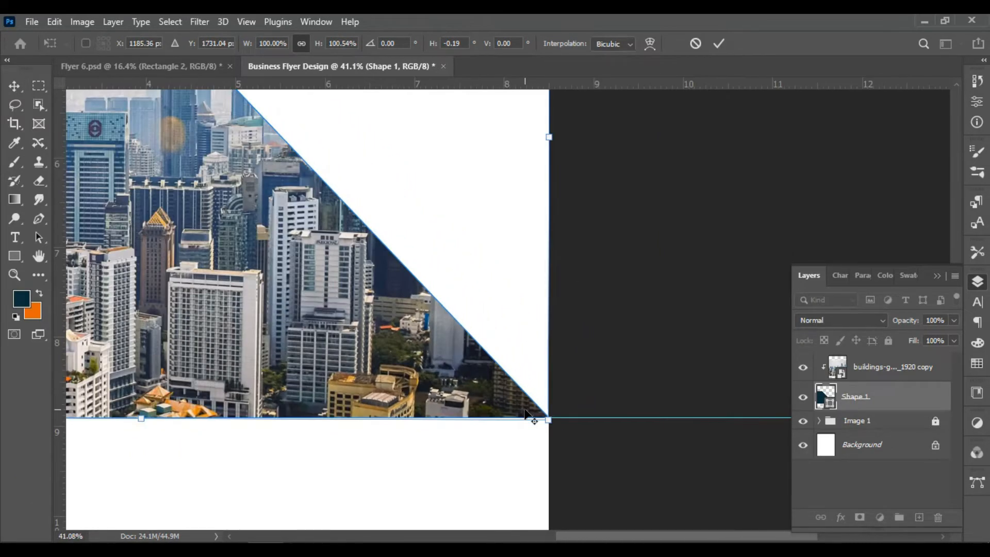
pyautogui.click(713, 44)
# Deselect Shape 1 and remove the horizontal guide from the flyer.
pyautogui.scroll(-3, 547, 342)
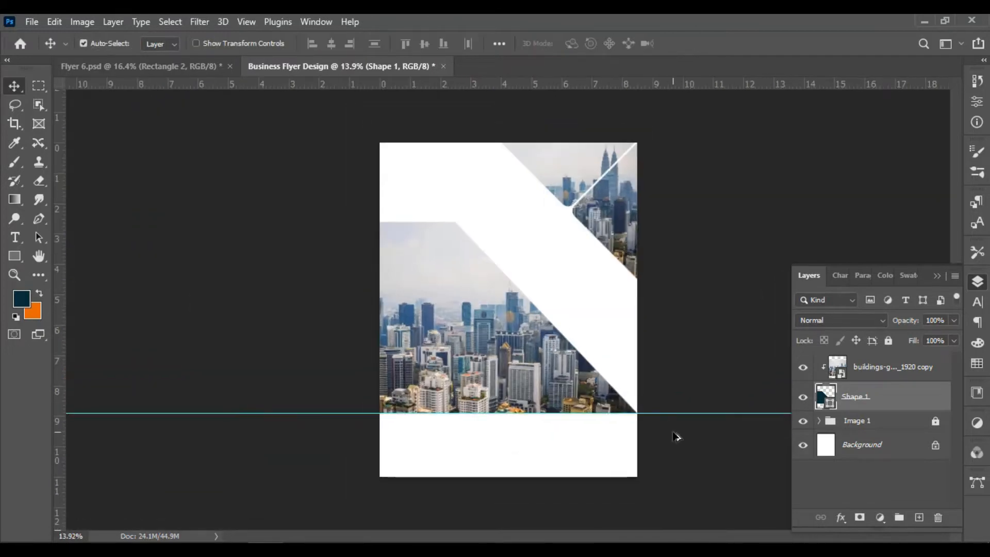
pyautogui.click(199, 255)
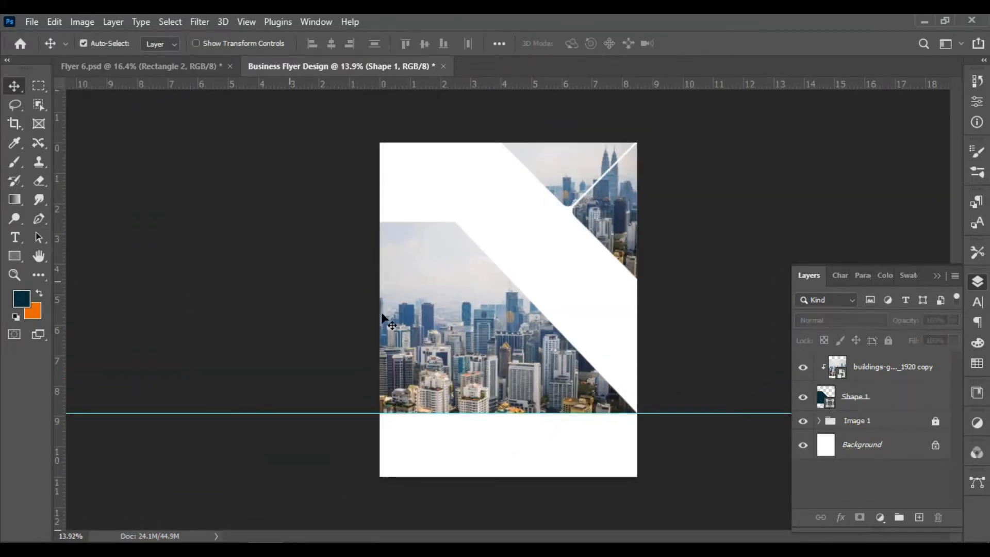
pyautogui.moveTo(296, 412); pyautogui.dragTo(391, 82)
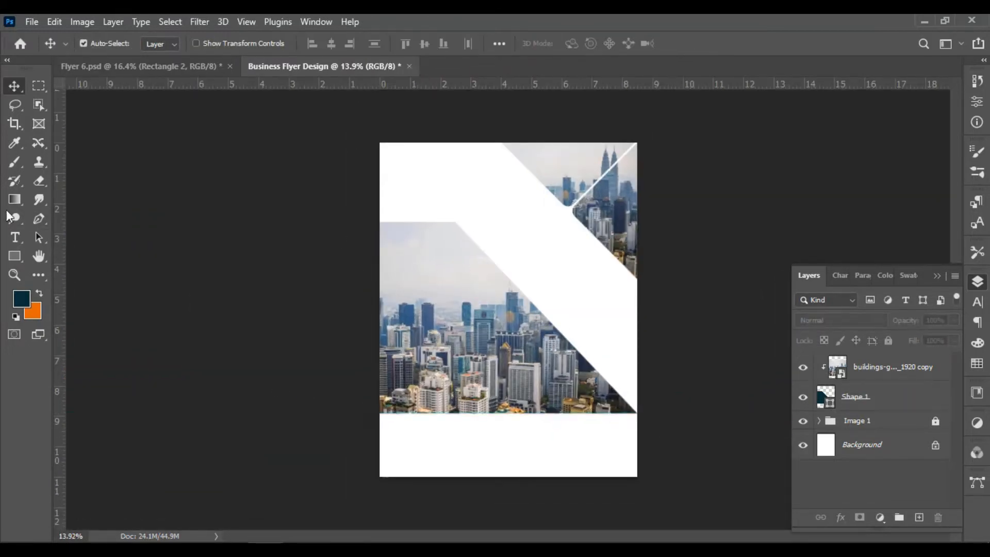
# Draw a dark teal rectangle about 2591 × 668 px across the blank strip below the large photo, and deselect it.
pyautogui.click(15, 256)
pyautogui.scroll(2, 506, 433)
pyautogui.moveTo(570, 445); pyautogui.dragTo(267, 270)
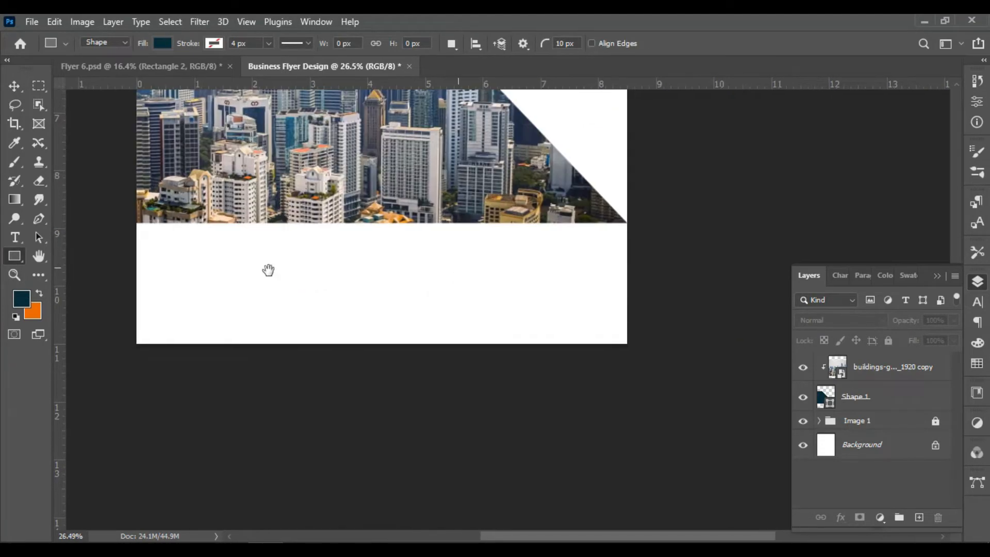
pyautogui.moveTo(133, 220); pyautogui.dragTo(630, 348)
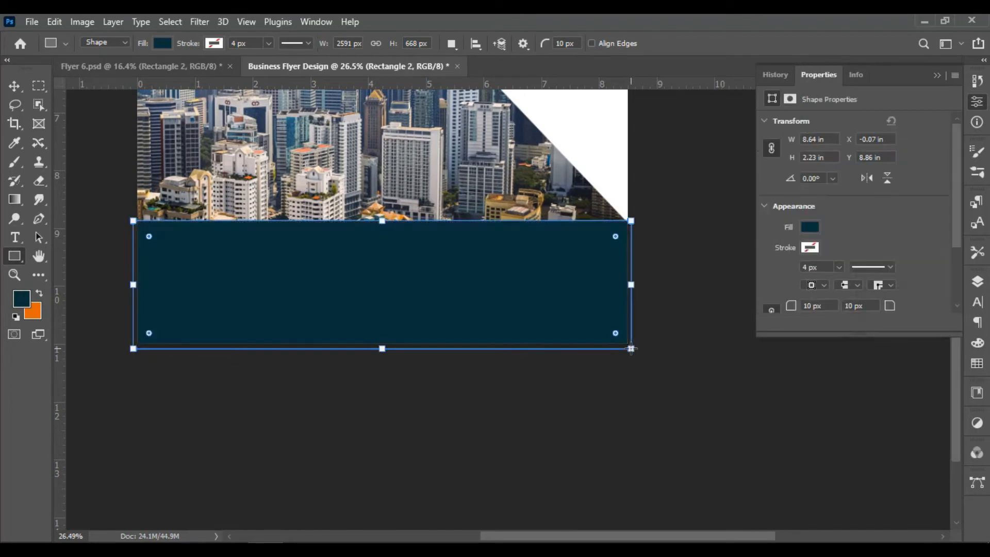
pyautogui.press('v')
pyautogui.scroll(-5, 393, 287)
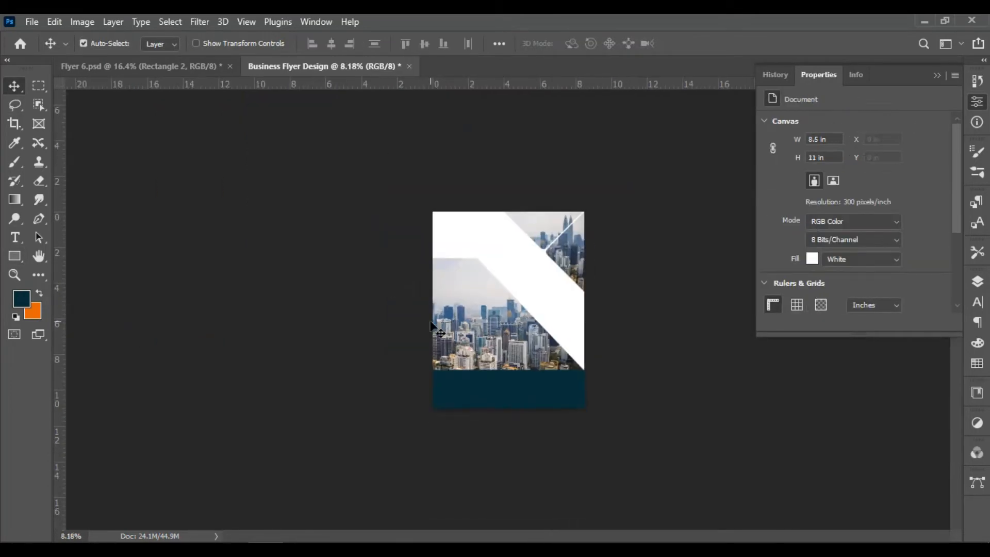
# Move the dark rectangle at the page bottom down slightly to about Y 8.91 in, and deselect it.
pyautogui.scroll(5, 559, 420)
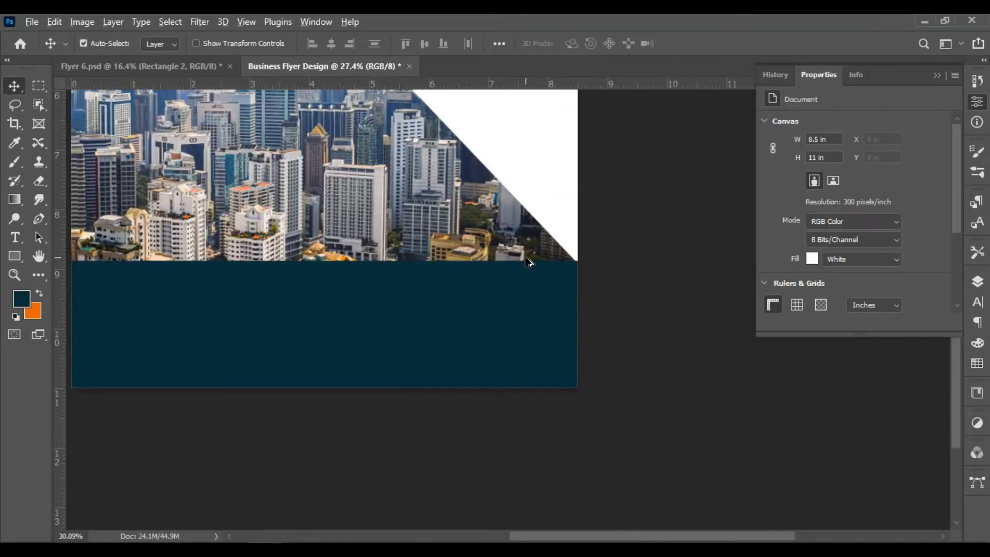
pyautogui.moveTo(498, 321)
pyautogui.mouseDown()
pyautogui.moveTo(499, 330)
pyautogui.moveTo(498, 322)
pyautogui.mouseUp()
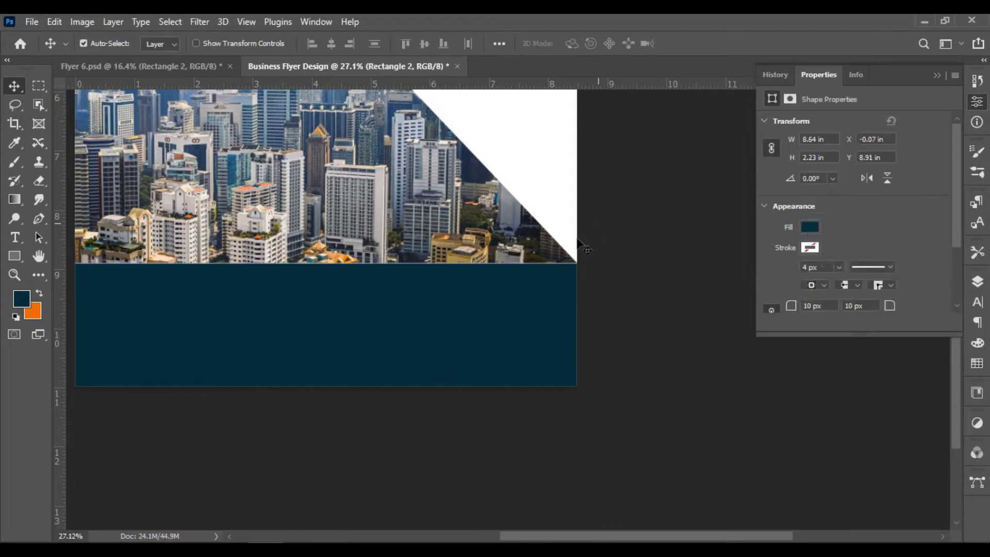
pyautogui.scroll(-5, 480, 275)
pyautogui.scroll(3, 529, 402)
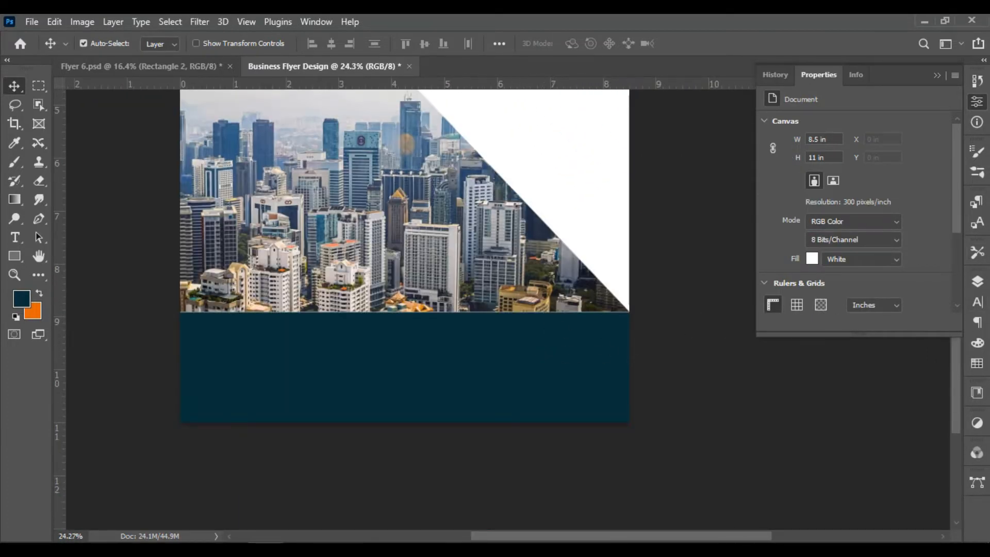
# Group the clipped buildings copy layer together with Shape 1.
pyautogui.click(977, 281)
pyautogui.click(802, 398)
pyautogui.click(802, 397)
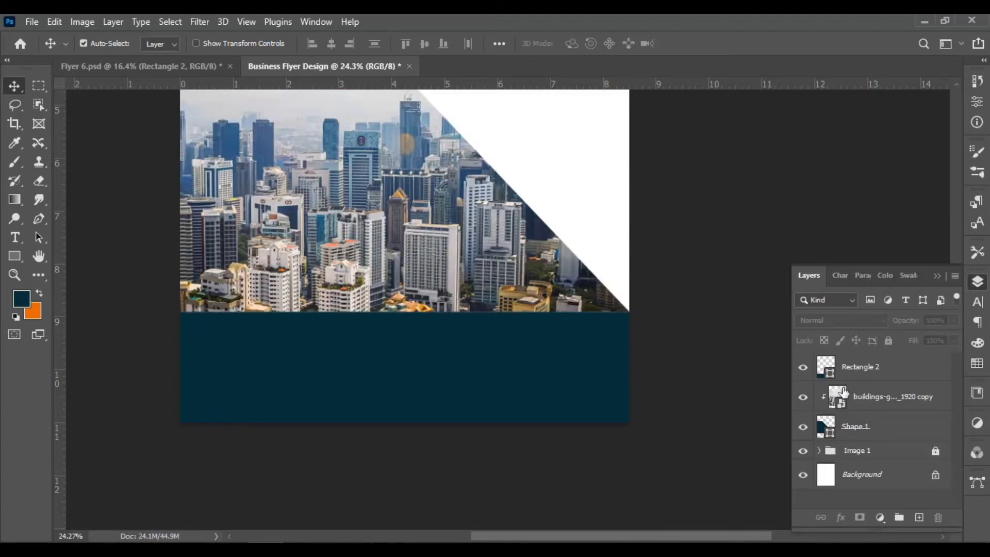
pyautogui.click(852, 369)
pyautogui.click(877, 397)
pyautogui.keyDown('shift'); pyautogui.click(862, 427); pyautogui.keyUp('shift')
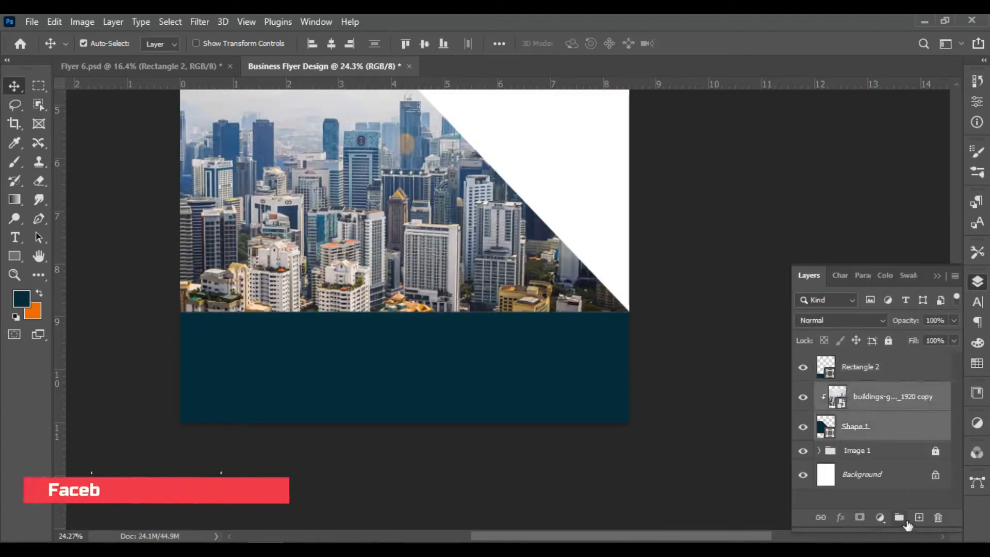
pyautogui.click(901, 520)
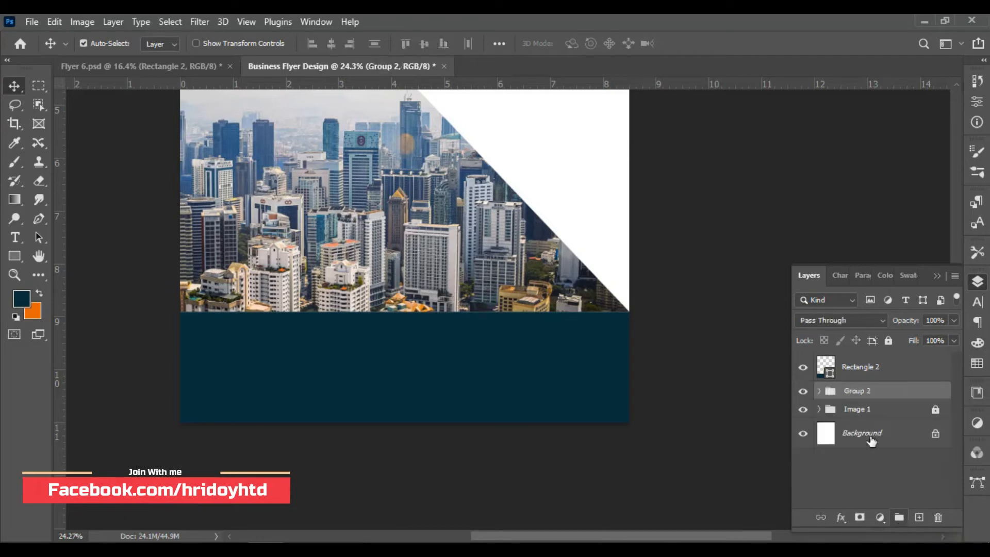
# Rename the new group Image 2 and lock it.
pyautogui.doubleClick(859, 391)
pyautogui.write('I')
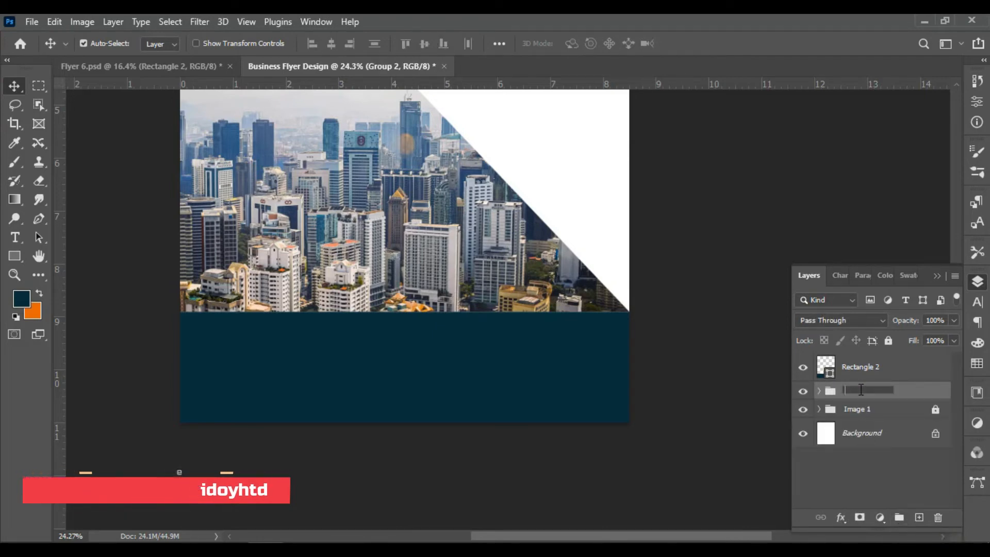
pyautogui.write('mage 2')
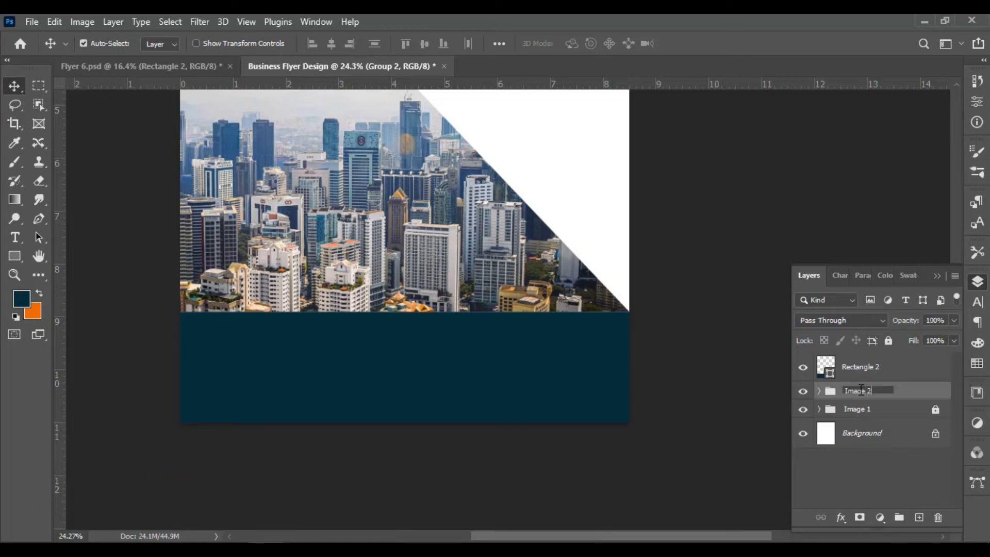
pyautogui.press('Return')
pyautogui.click(890, 341)
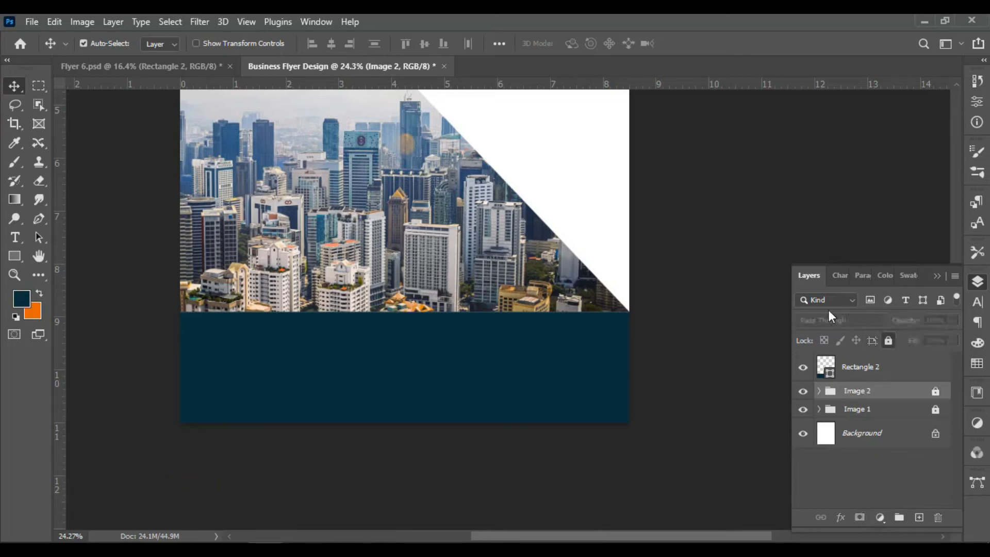
# Unlock the Image 2 group and shift it up slightly to Y 1713.04 px with Free Transform.
pyautogui.click(885, 340)
pyautogui.scroll(-3, 471, 348)
pyautogui.hotkey('ctrl', 't')
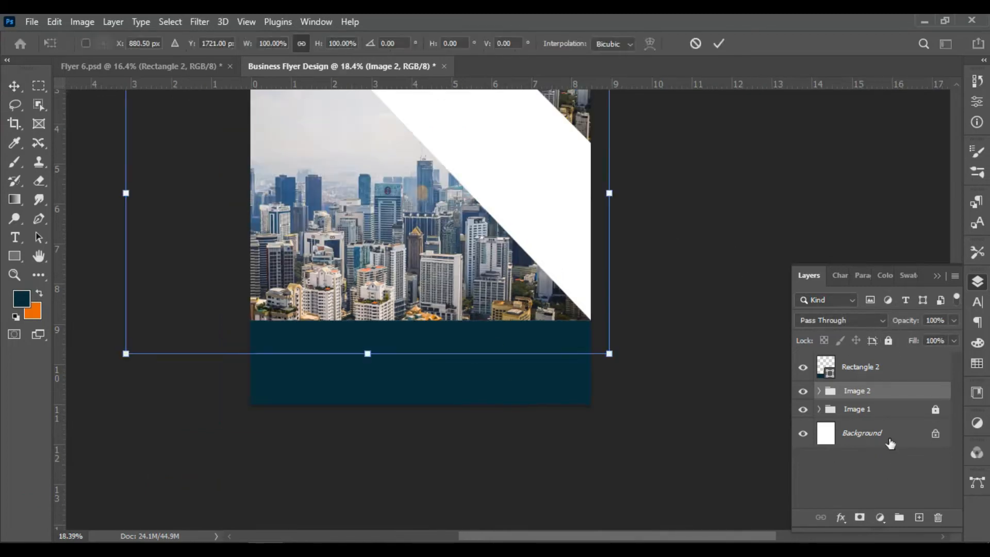
pyautogui.scroll(-4, 429, 254)
pyautogui.hotkey('alt', 'space')
pyautogui.press('Up')
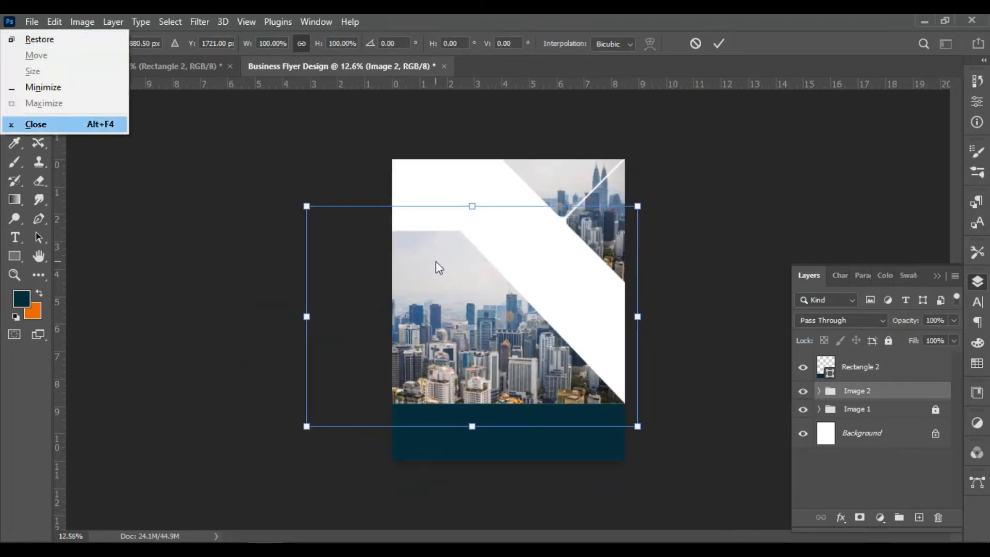
pyautogui.press('Escape')
pyautogui.press('Up')
pyautogui.press('Up')
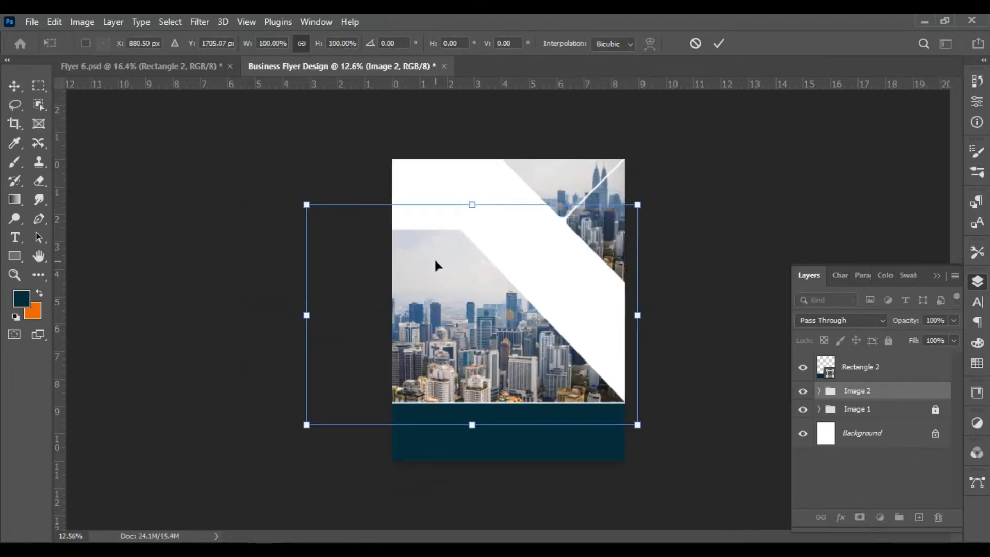
pyautogui.press('Down')
pyautogui.moveTo(471, 208); pyautogui.dragTo(474, 229)
pyautogui.hotkey('ctrl', 'z')
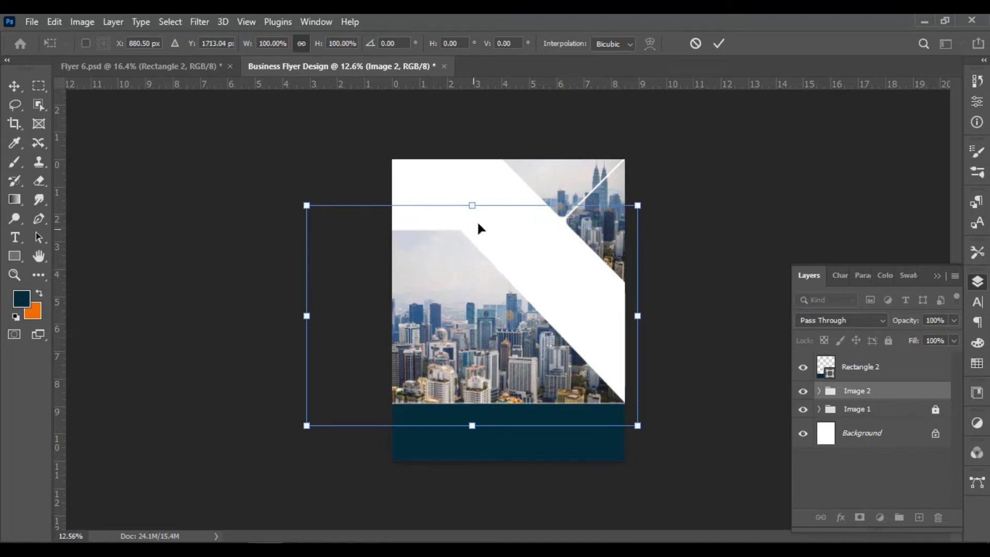
pyautogui.click(716, 44)
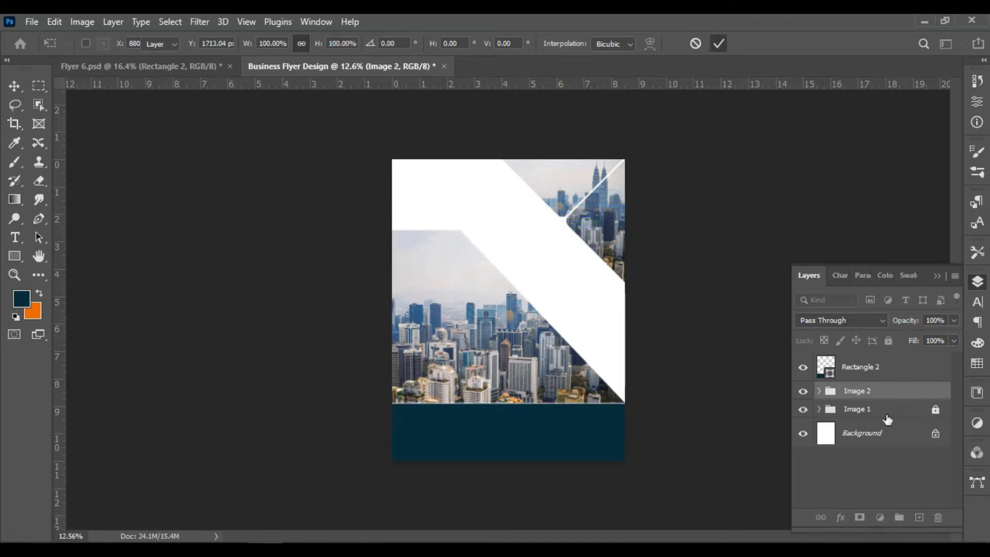
# Lower the top edge of Shape 1 inside the Image 2 group slightly with Free Transform.
pyautogui.click(819, 391)
pyautogui.click(865, 451)
pyautogui.hotkey('ctrl', 't')
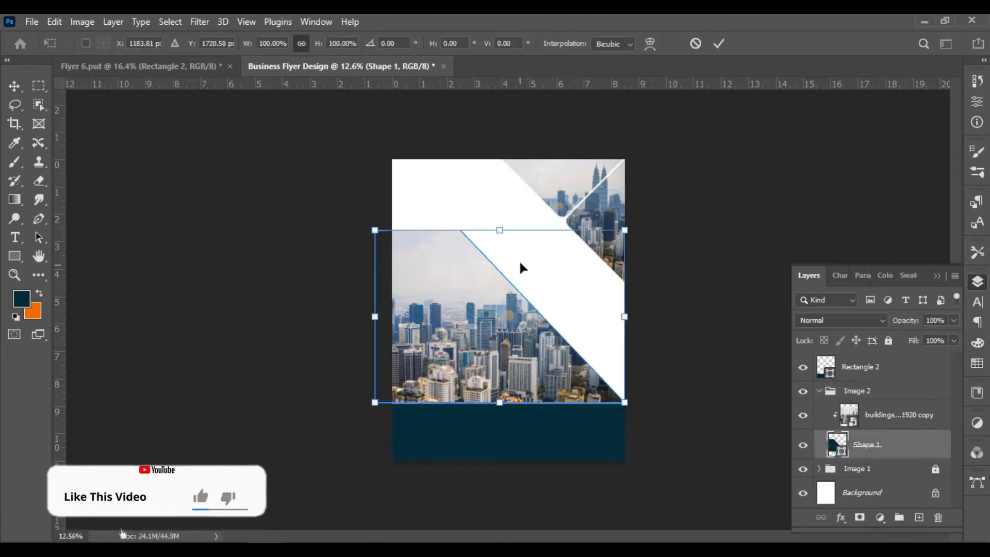
pyautogui.moveTo(501, 232)
pyautogui.mouseDown()
pyautogui.moveTo(503, 249)
pyautogui.moveTo(505, 236)
pyautogui.mouseUp()
pyautogui.click(718, 43)
# Nudge Rectangle 2 up until it closes the white gap below the large clipped photo.
pyautogui.scroll(3, 512, 316)
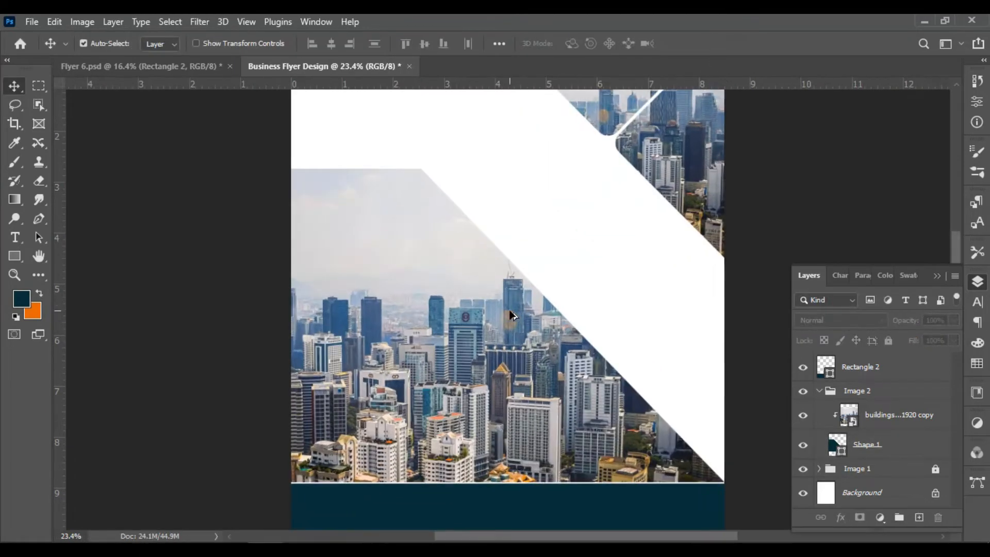
pyautogui.scroll(-2, 508, 314)
pyautogui.scroll(5, 616, 482)
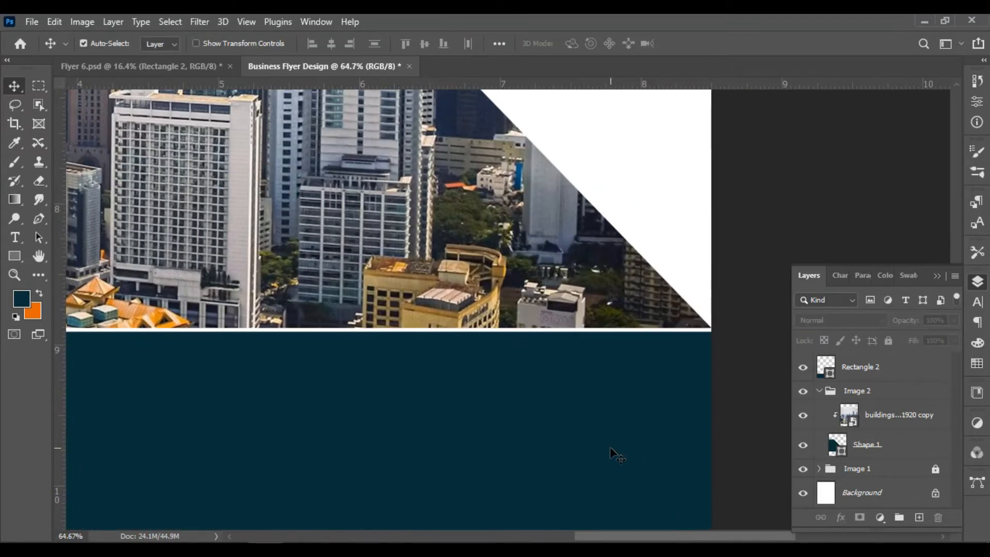
pyautogui.press('Up')
pyautogui.press('Up')
pyautogui.press('Up')
pyautogui.press('Up')
pyautogui.press('Up')
pyautogui.press('Up')
pyautogui.press('Up')
pyautogui.press('Up')
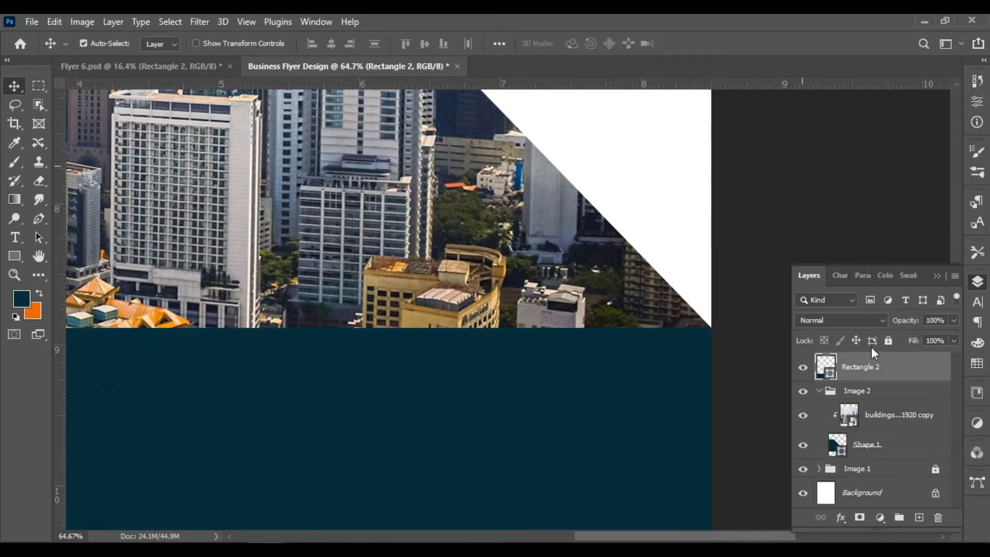
# Draw a dark teal rectangle about 2823 × 1945 px over the large photo, directly above the buildings copy layer in Image 2.
pyautogui.keyDown('ctrl'); pyautogui.click(873, 358); pyautogui.keyUp('ctrl')
pyautogui.click(876, 419)
pyautogui.hotkey('ctrl', '-')
pyautogui.hotkey('ctrl', '-')
pyautogui.hotkey('ctrl', '-')
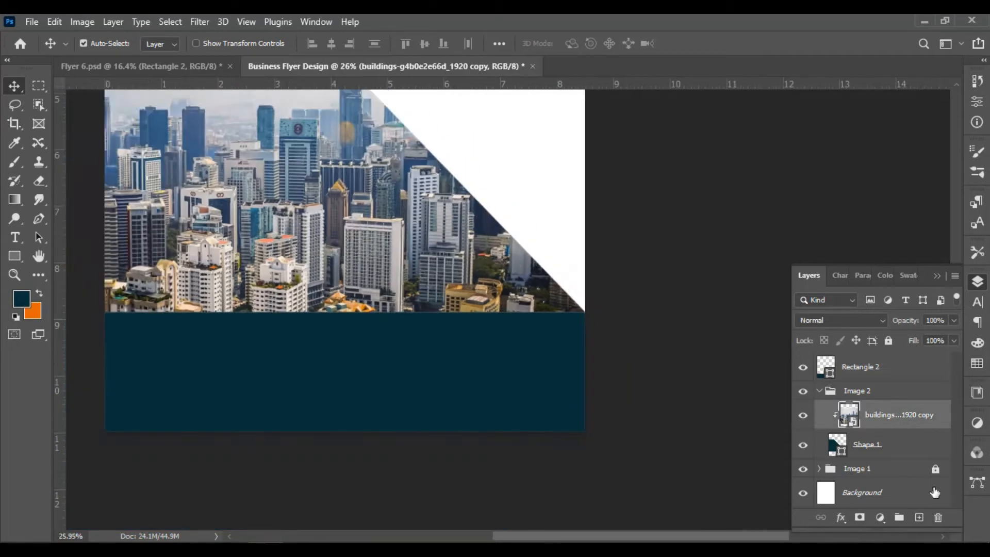
pyautogui.click(21, 298)
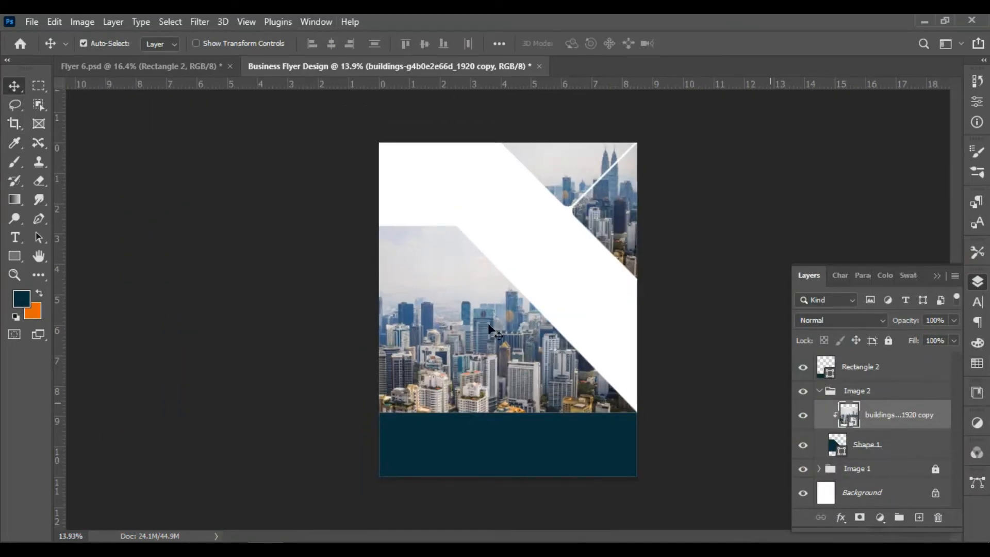
pyautogui.click(11, 258)
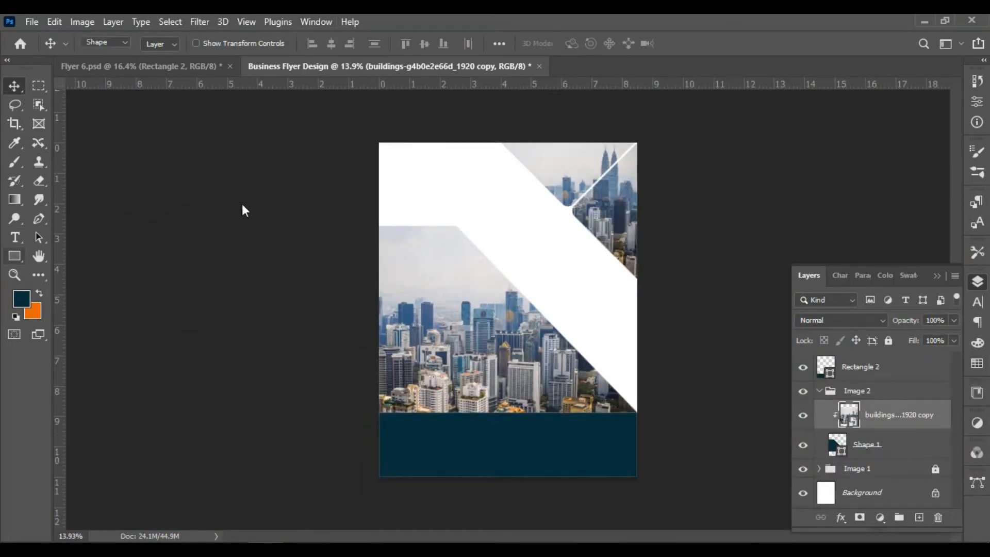
pyautogui.moveTo(363, 220); pyautogui.dragTo(648, 416)
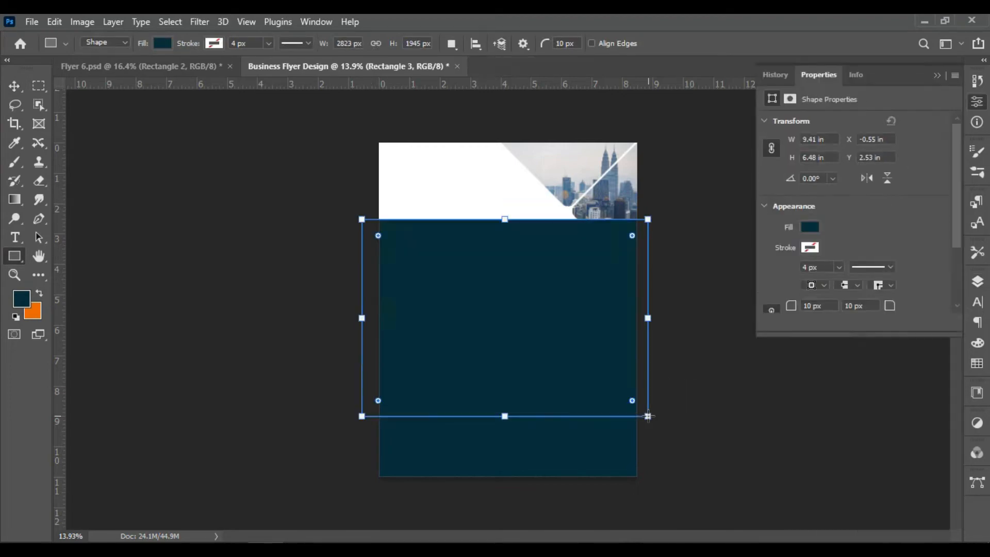
pyautogui.click(16, 87)
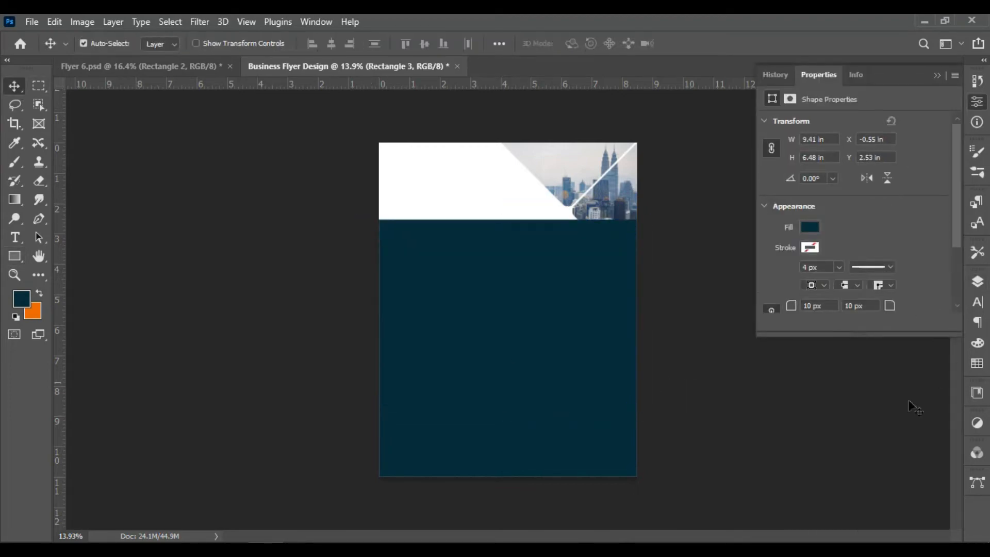
# Clip Rectangle 3 to Shape 1 with a clipping mask.
pyautogui.click(976, 286)
pyautogui.rightClick(872, 415)
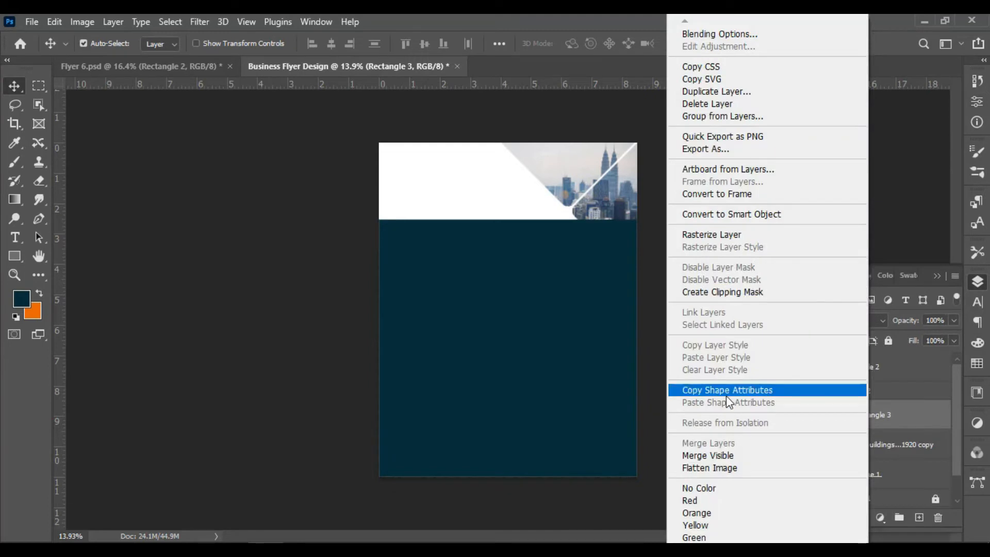
pyautogui.click(717, 293)
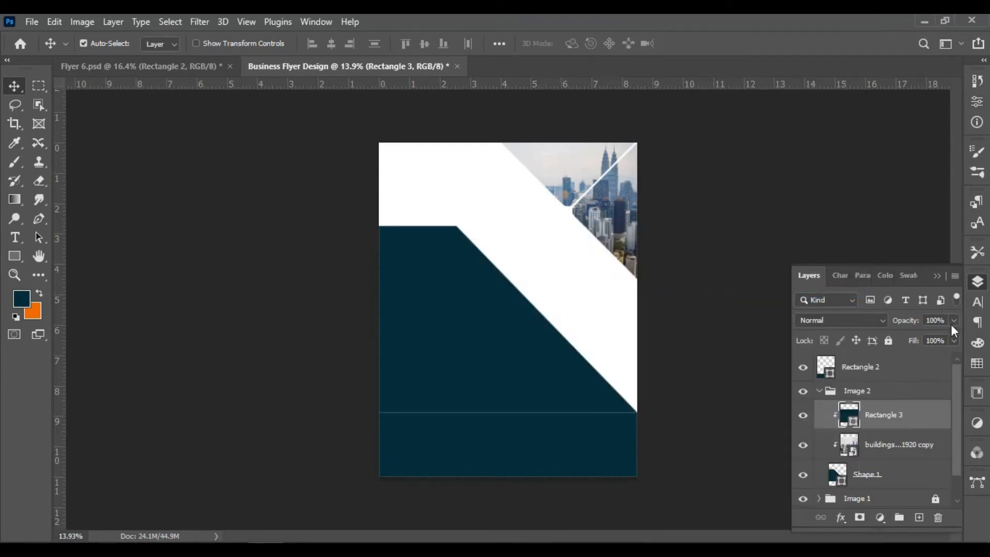
# Set the Rectangle 3 overlay to the Overlay blend mode at 60% opacity.
pyautogui.click(880, 323)
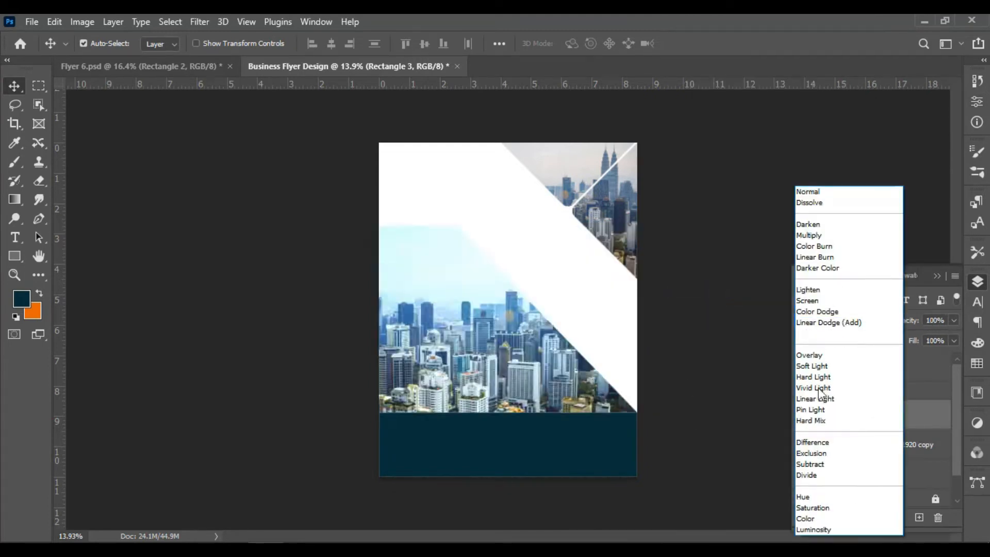
pyautogui.click(815, 356)
pyautogui.click(953, 321)
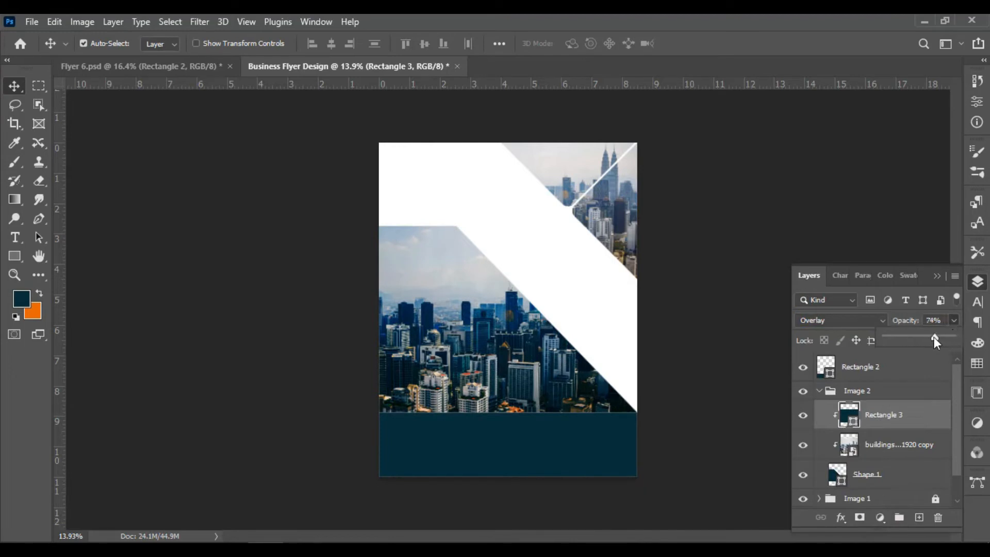
pyautogui.moveTo(927, 338); pyautogui.dragTo(923, 338)
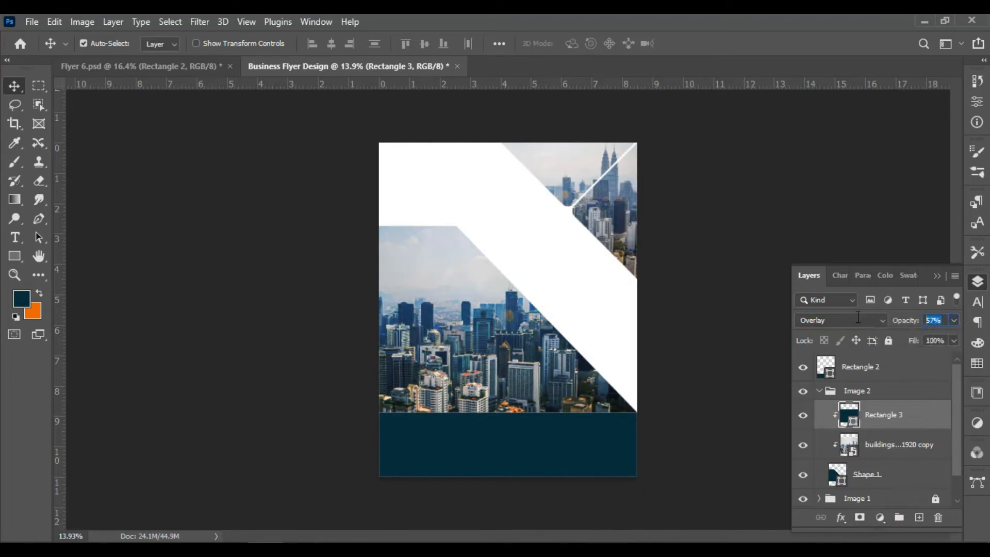
pyautogui.write('60')
pyautogui.click(758, 271)
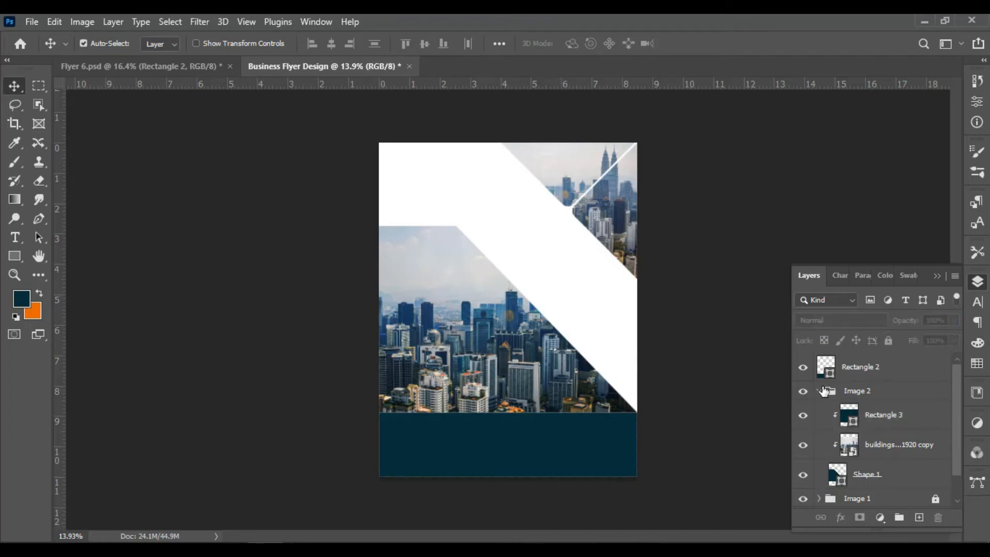
# Collapse and lock the Image 2 group, and unlock the Image 1 group for editing.
pyautogui.scroll(8, 555, 377)
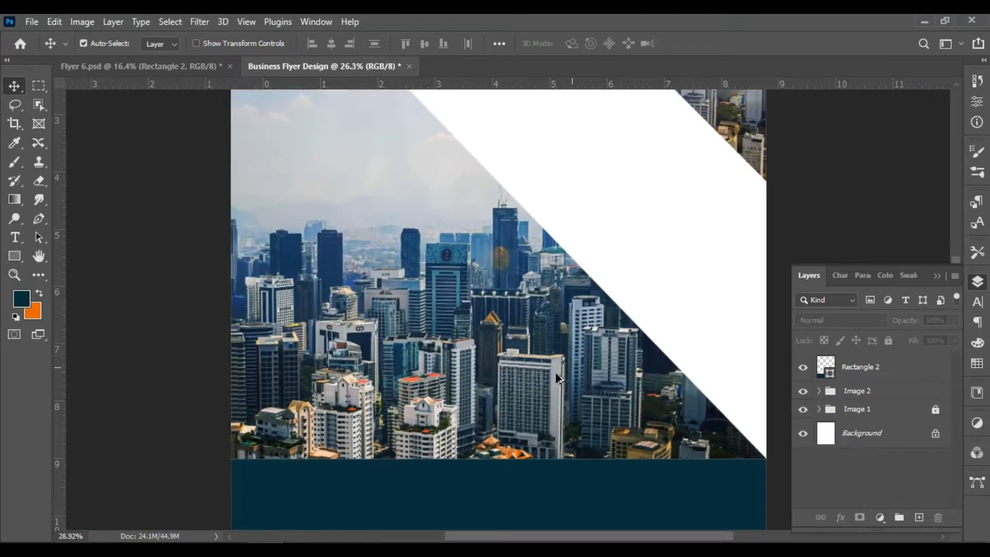
pyautogui.scroll(-6, 391, 363)
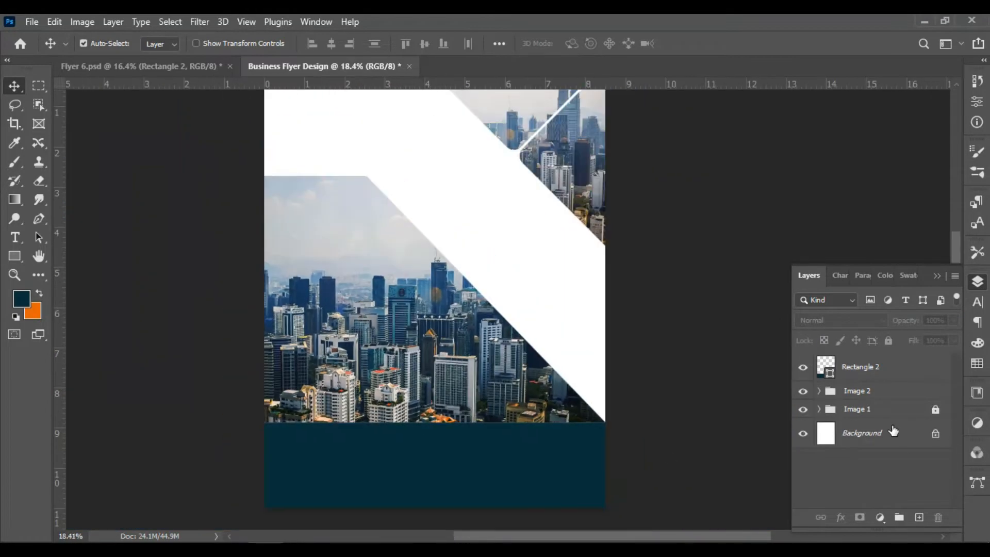
pyautogui.click(863, 397)
pyautogui.hotkey('ctrl', '/')
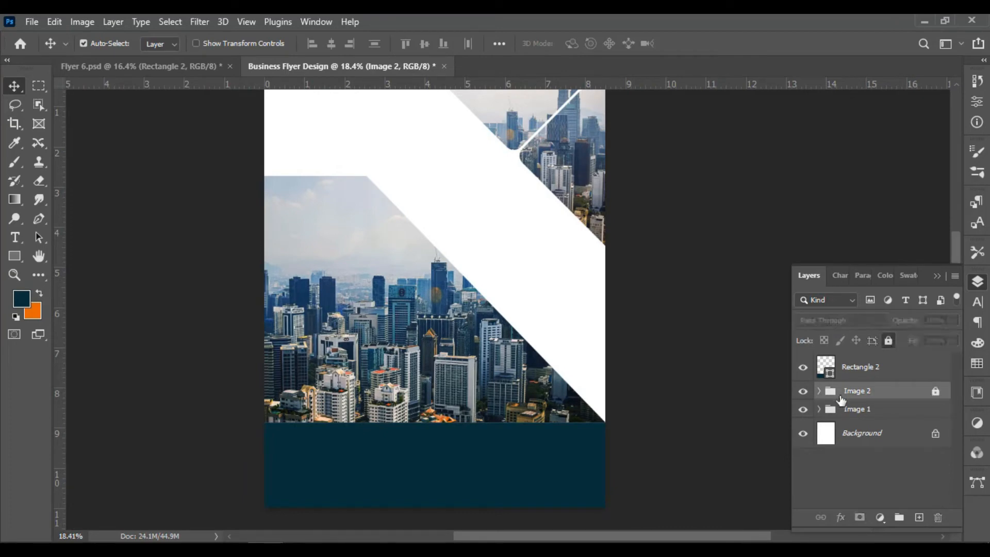
pyautogui.click(910, 411)
# Lower the opacity of the buildings photo in the Image 1 group to let the dark teal shapes tint it.
pyautogui.click(819, 408)
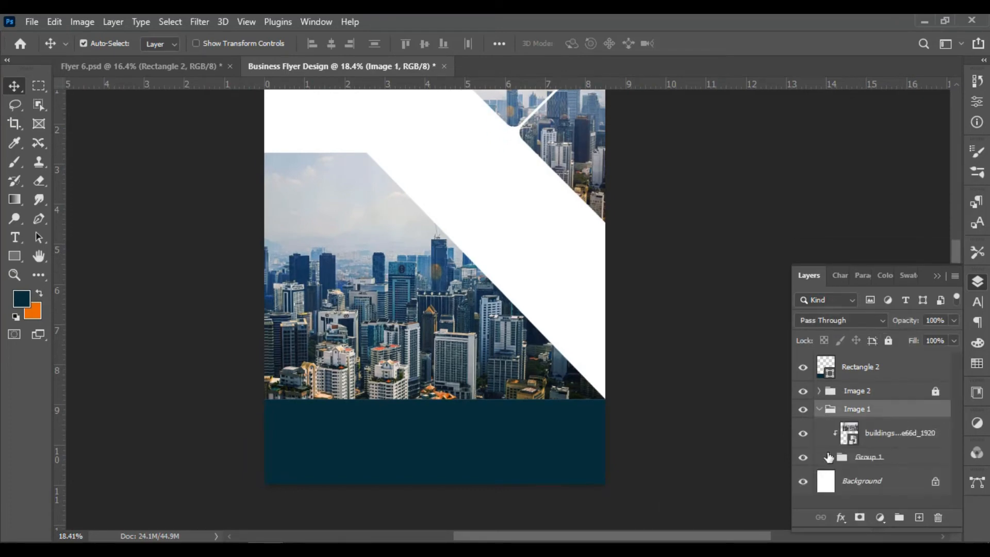
pyautogui.click(900, 432)
pyautogui.scroll(-4, 641, 160)
pyautogui.scroll(10, 641, 159)
pyautogui.moveTo(641, 246); pyautogui.dragTo(578, 326)
pyautogui.click(954, 320)
pyautogui.moveTo(948, 335); pyautogui.dragTo(921, 338)
pyautogui.click(702, 211)
# Shift the whole Image 1 group right and up with Free Transform to about X 1935 px, Y 212 px, aligning the diagonal gap with the page corner.
pyautogui.scroll(-8, 314, 308)
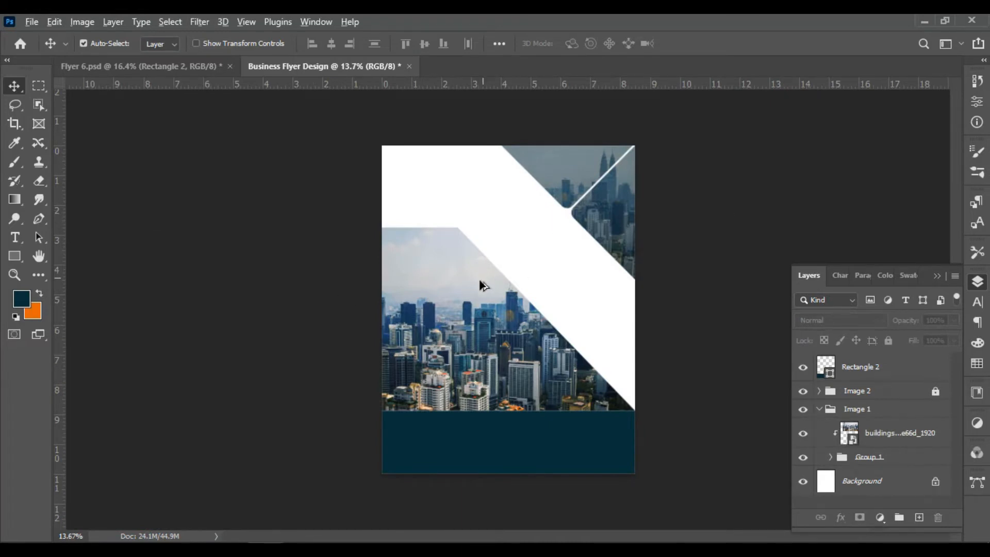
pyautogui.scroll(1, 654, 296)
pyautogui.scroll(-2, 654, 296)
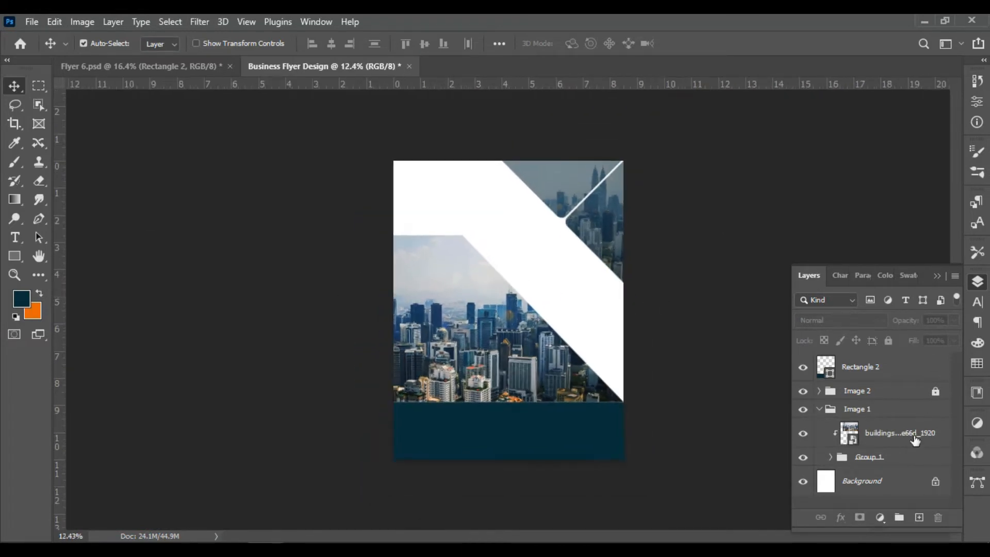
pyautogui.click(820, 410)
pyautogui.click(861, 409)
pyautogui.hotkey('ctrl', 't')
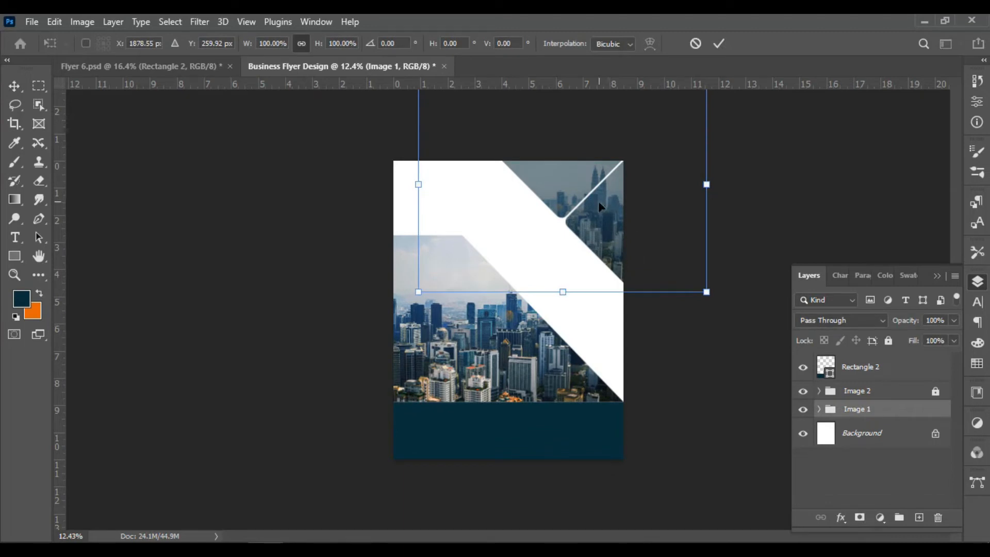
pyautogui.press('Right')
pyautogui.press('Right')
pyautogui.press('Right')
pyautogui.press('Right')
pyautogui.press('Right')
pyautogui.press('Right')
pyautogui.press('Right')
pyautogui.press('Right')
pyautogui.press('Right')
pyautogui.press('Right')
pyautogui.press('Right')
pyautogui.press('Right')
pyautogui.press('Right')
pyautogui.press('Right')
pyautogui.press('Right')
pyautogui.press('Right')
pyautogui.press('Right')
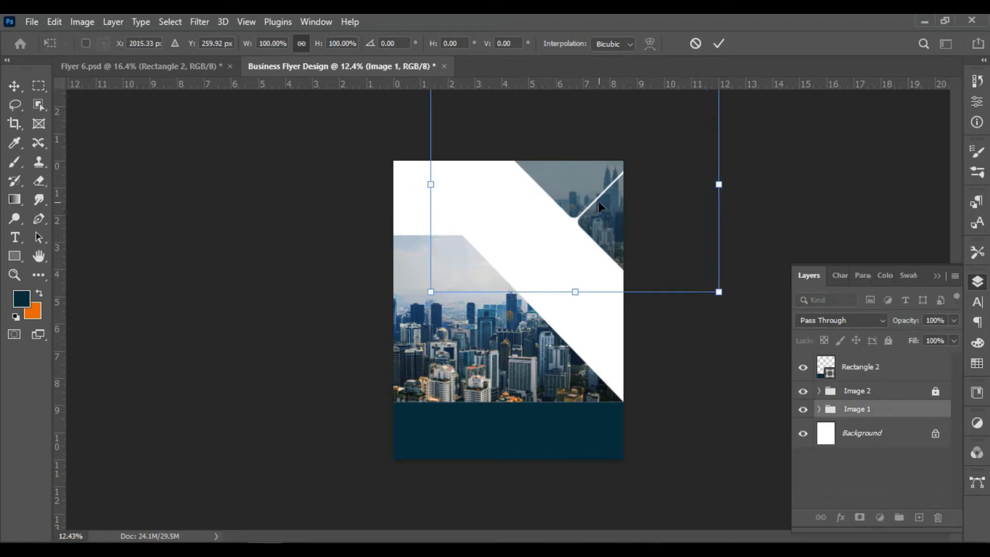
pyautogui.press('Up')
pyautogui.press('Up')
pyautogui.press('Up')
pyautogui.press('Up')
pyautogui.press('Up')
pyautogui.press('Up')
pyautogui.press('Left')
pyautogui.press('Left')
pyautogui.press('Left')
pyautogui.press('Left')
pyautogui.press('Left')
pyautogui.press('Left')
pyautogui.press('Left')
pyautogui.press('Left')
pyautogui.press('Left')
pyautogui.press('Left')
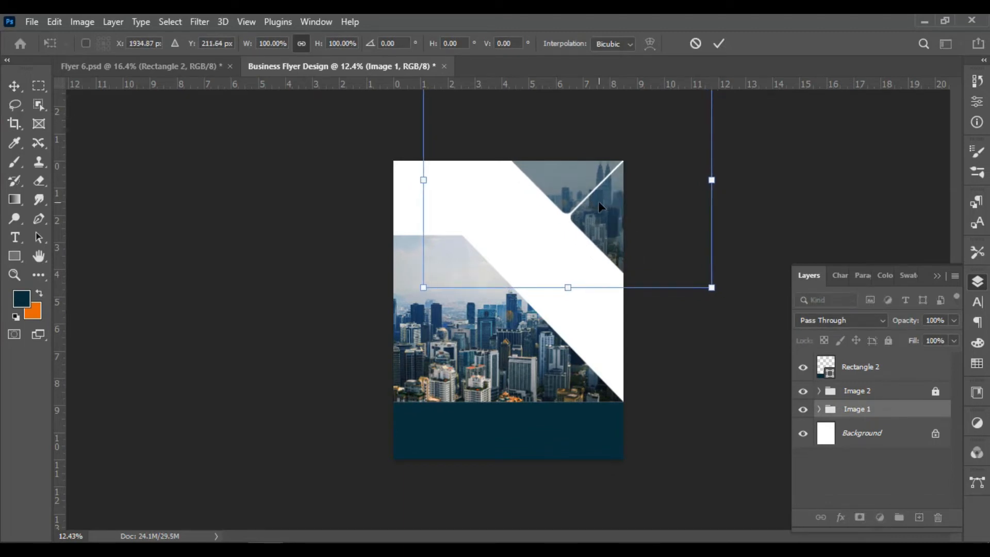
pyautogui.click(718, 43)
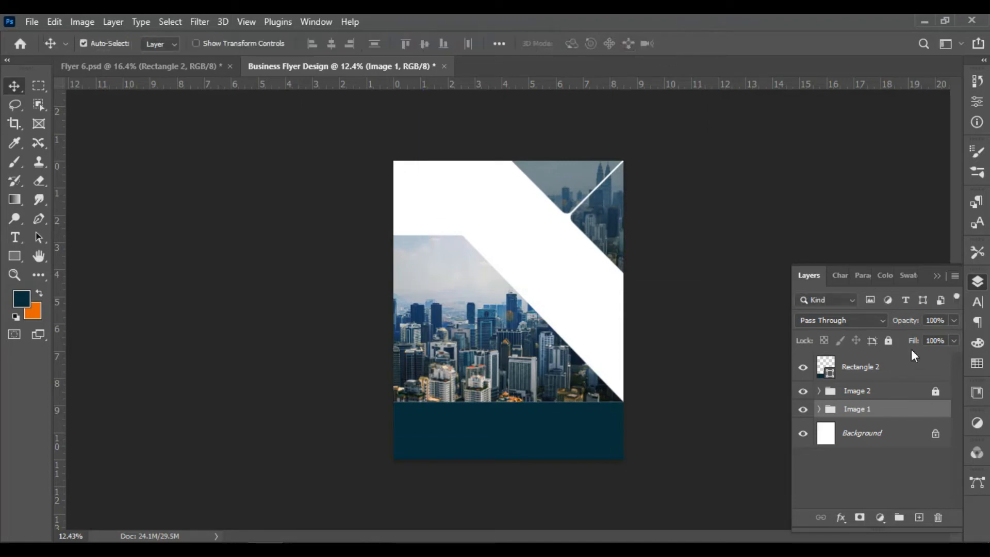
# Lock the Image 1 group and deselect it.
pyautogui.click(886, 341)
pyautogui.click(665, 279)
pyautogui.scroll(6, 514, 333)
pyautogui.scroll(-7, 632, 283)
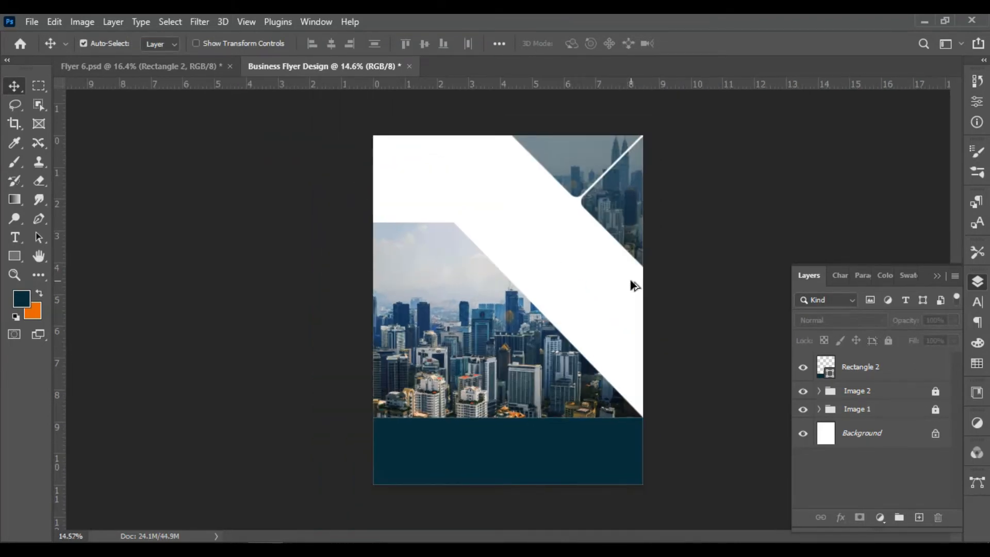
pyautogui.scroll(4, 619, 252)
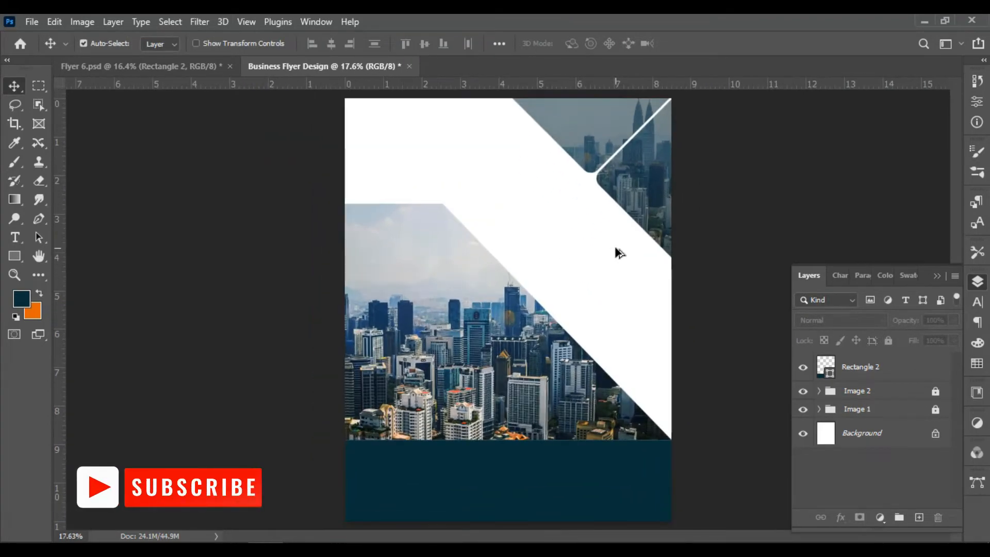
pyautogui.scroll(-1, 619, 253)
# Unlock the Image 2 group and draw a rectangle about 2856 × 550 px across the large photo, directly above the buildings copy layer.
pyautogui.click(819, 391)
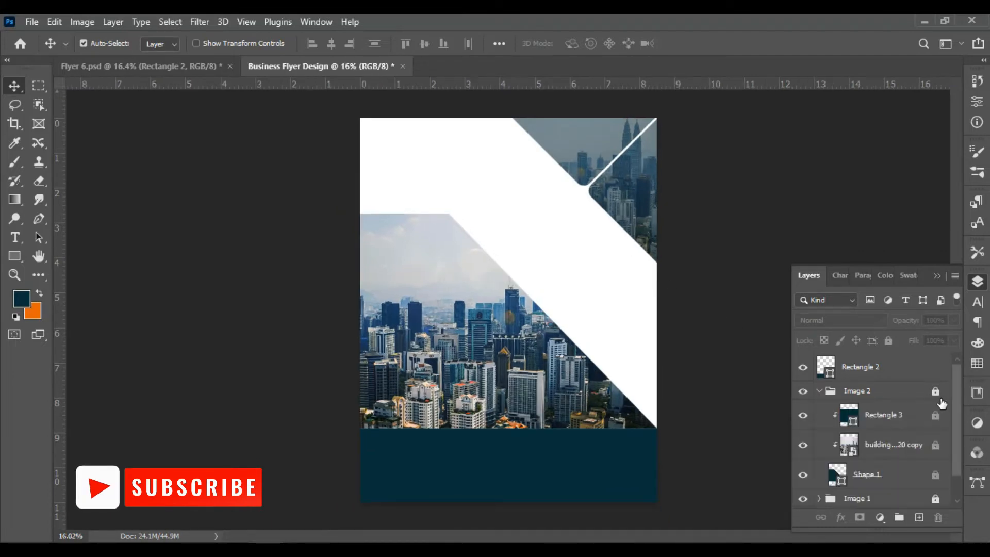
pyautogui.click(14, 256)
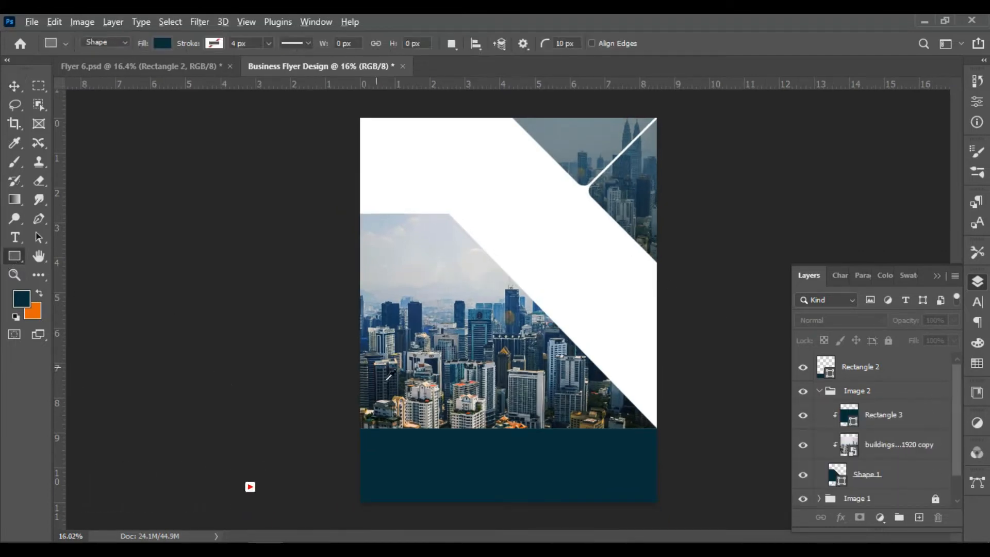
pyautogui.scroll(6, 464, 401)
pyautogui.moveTo(464, 420); pyautogui.dragTo(407, 381)
pyautogui.scroll(-2, 405, 381)
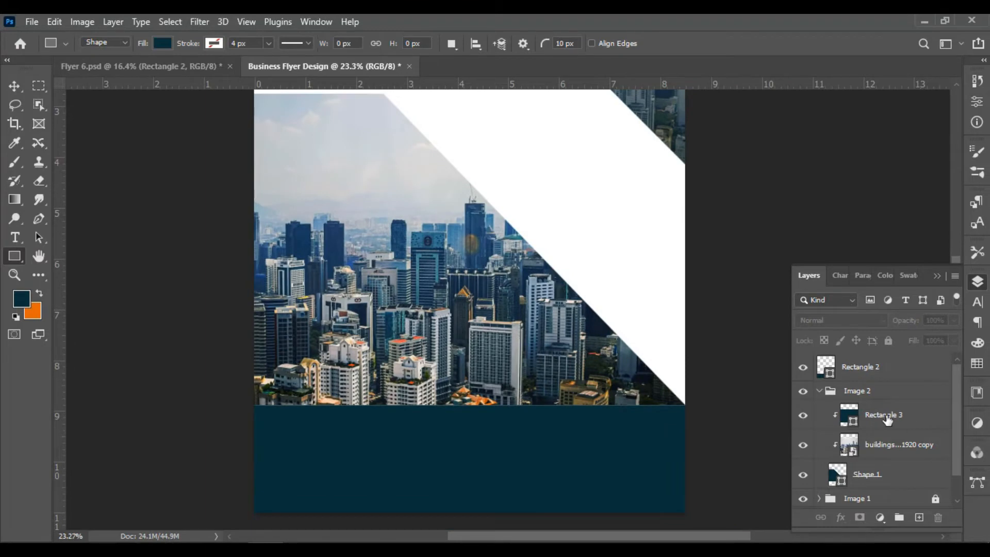
pyautogui.click(886, 447)
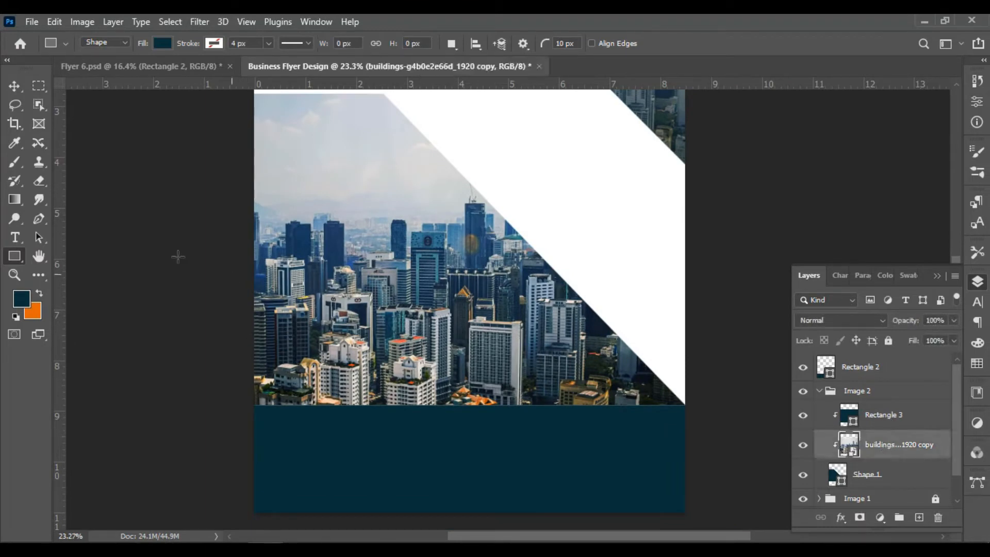
pyautogui.moveTo(172, 260); pyautogui.dragTo(655, 352)
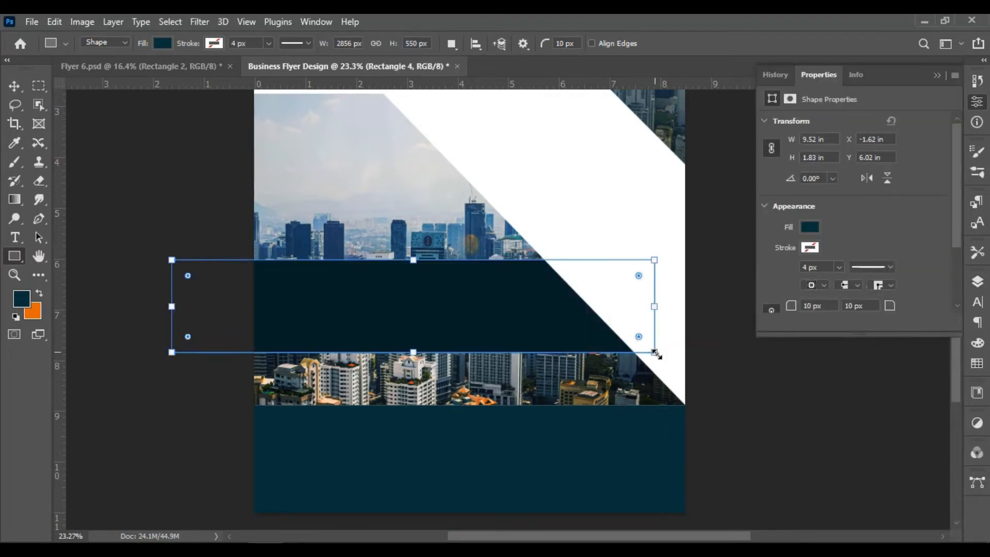
# Change the fill colour of Rectangle 4 to red d92027.
pyautogui.click(977, 281)
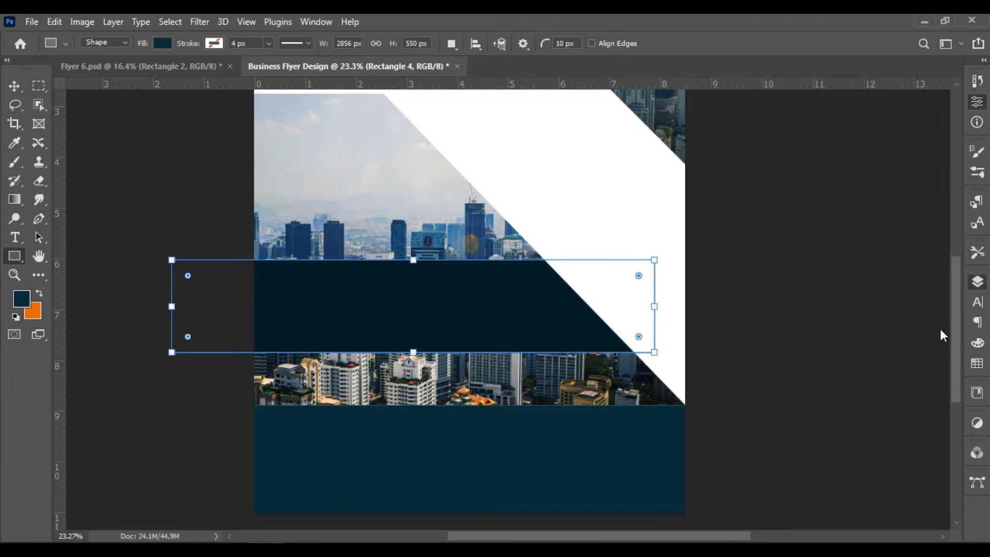
pyautogui.doubleClick(843, 445)
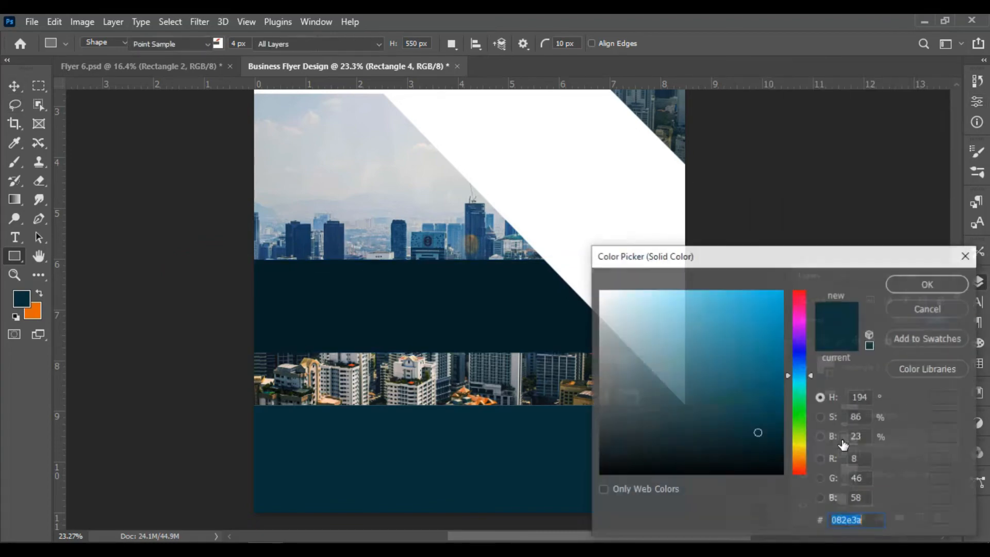
pyautogui.write('f')
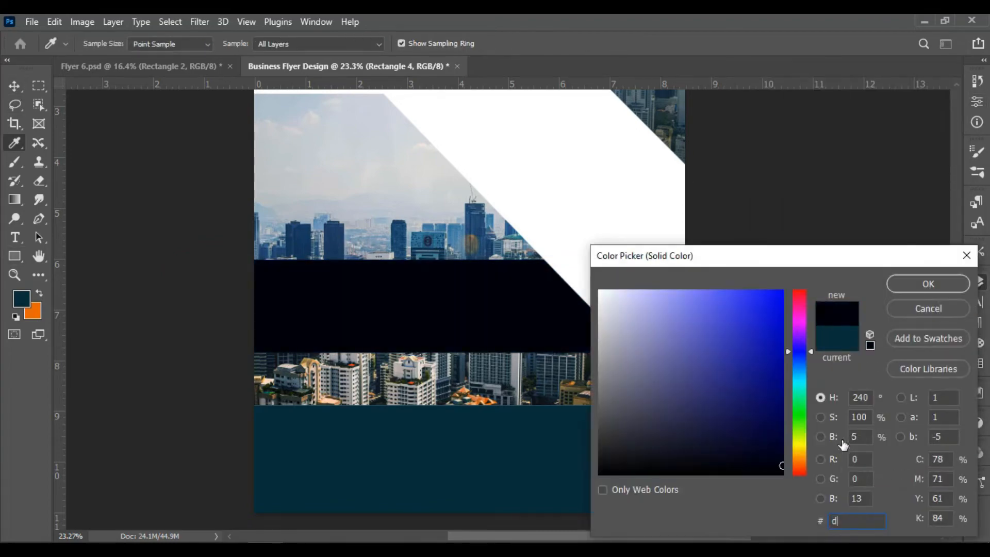
pyautogui.write('92027')
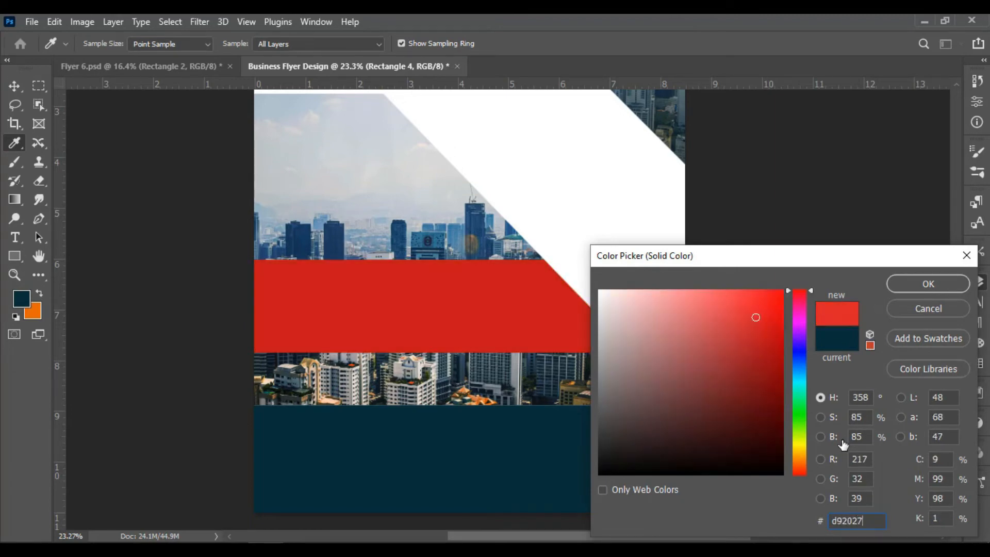
pyautogui.click(927, 284)
pyautogui.scroll(-3, 384, 327)
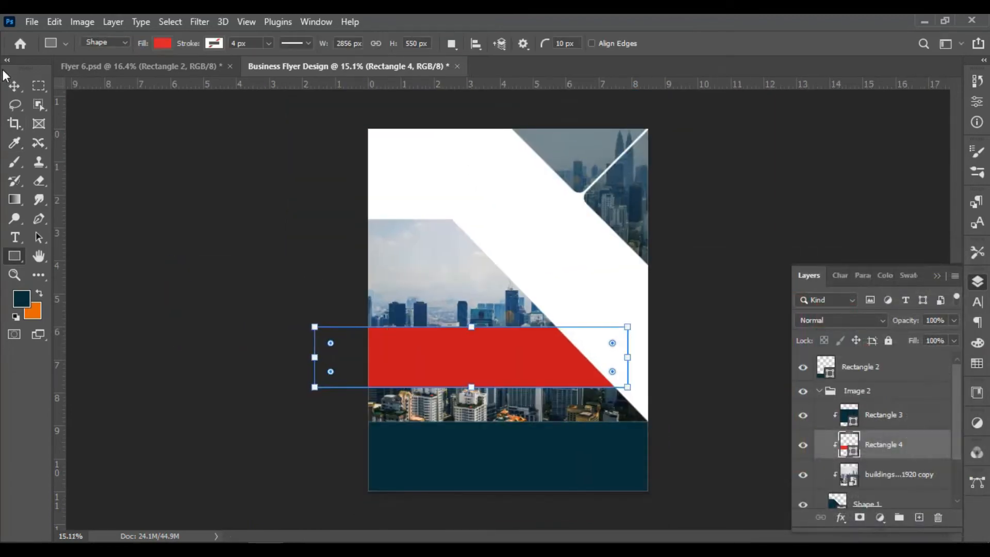
# Move the red Rectangle 4 slightly down and right over the large photo with Free Transform.
pyautogui.click(10, 86)
pyautogui.click(459, 361)
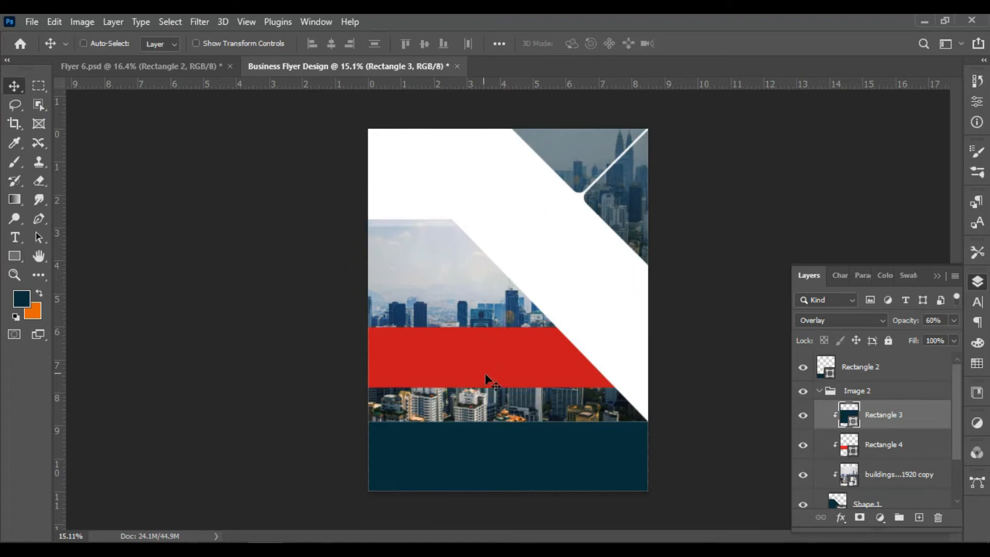
pyautogui.click(891, 446)
pyautogui.click(516, 370)
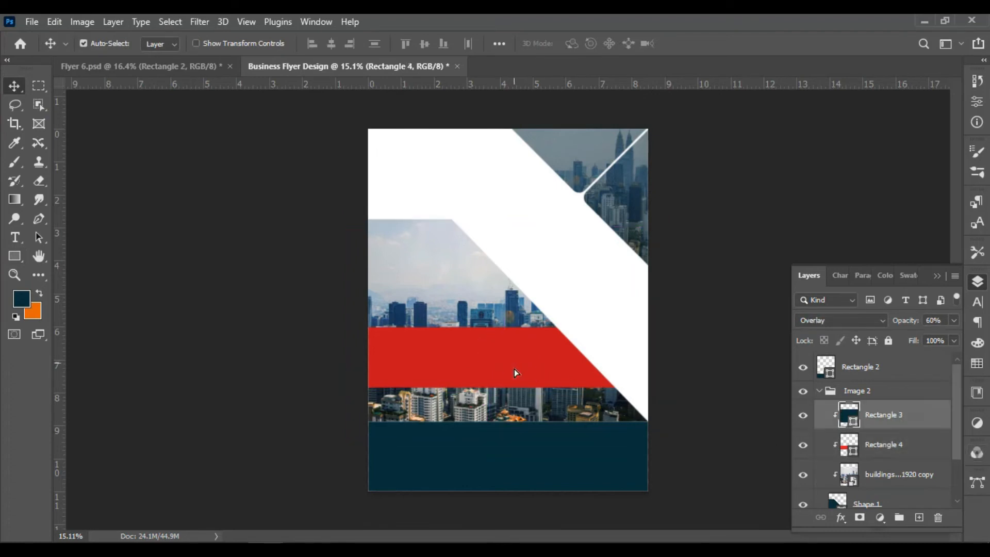
pyautogui.click(890, 453)
pyautogui.hotkey('ctrl', 'r')
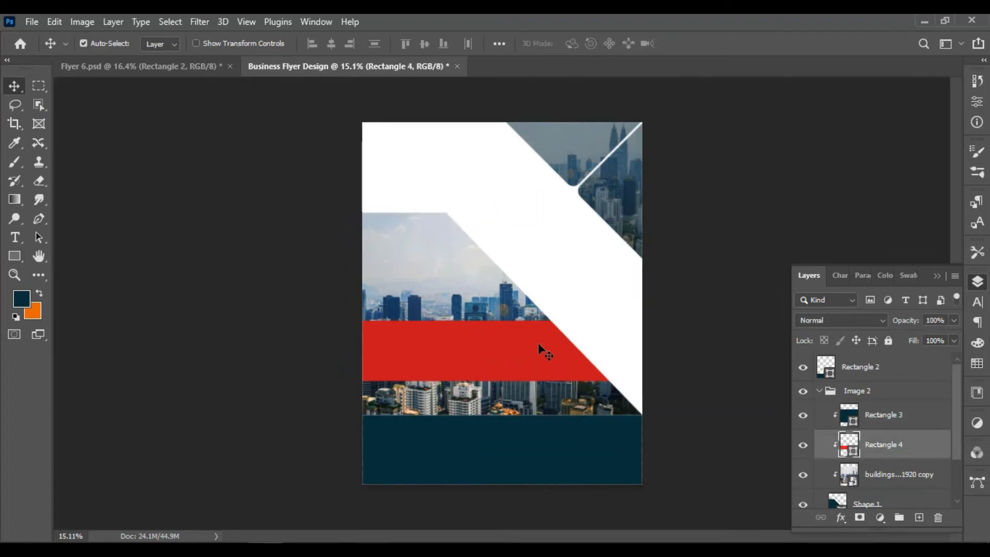
pyautogui.hotkey('ctrl', 'r')
pyautogui.hotkey('ctrl', 't')
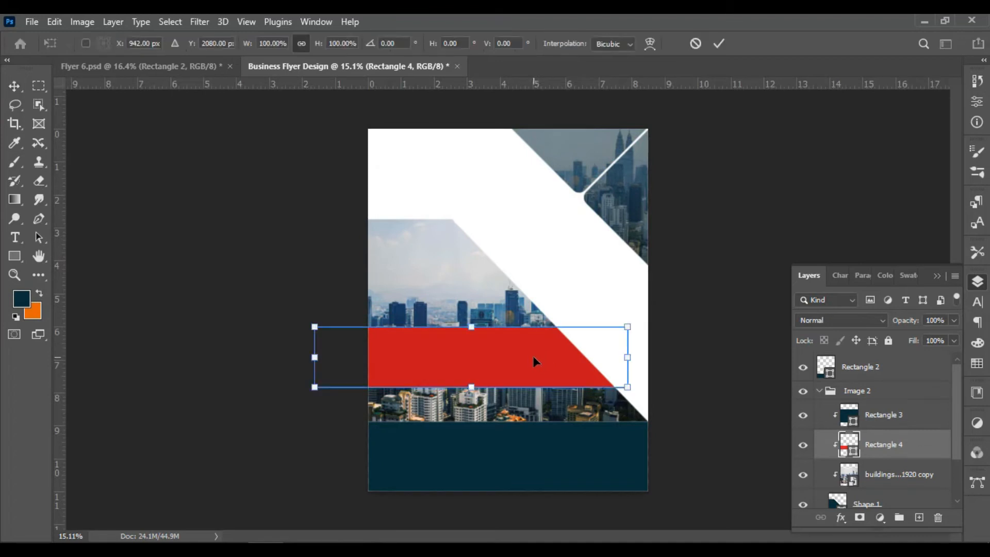
pyautogui.moveTo(534, 361); pyautogui.dragTo(546, 376)
pyautogui.press('Return')
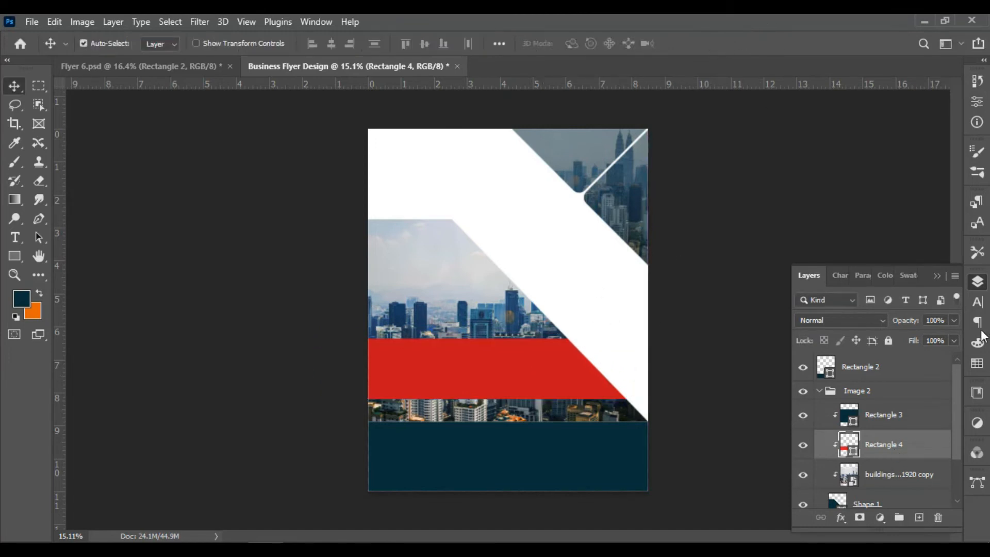
# Reduce the opacity of the red Rectangle 4 to 64% and deselect it.
pyautogui.click(954, 320)
pyautogui.moveTo(942, 338); pyautogui.dragTo(936, 338)
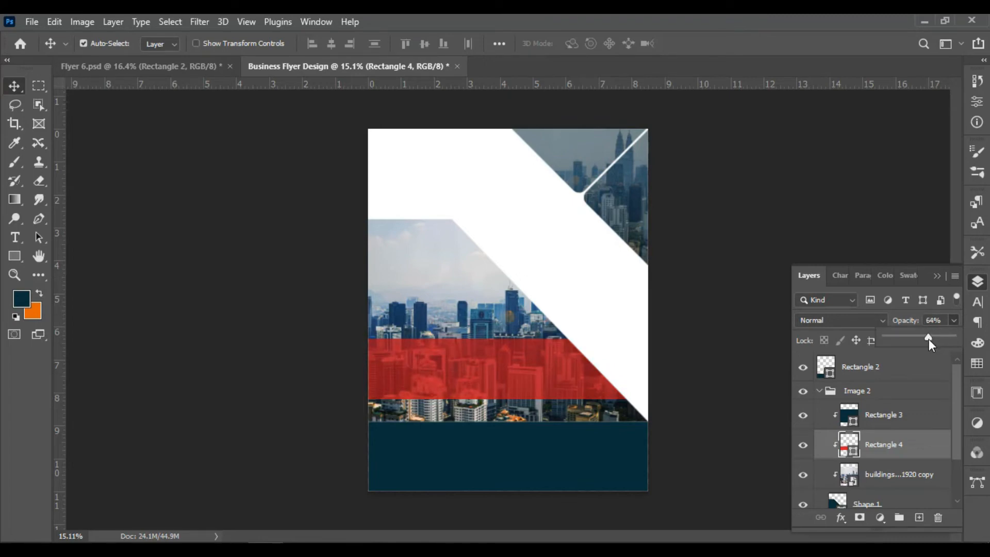
pyautogui.click(775, 223)
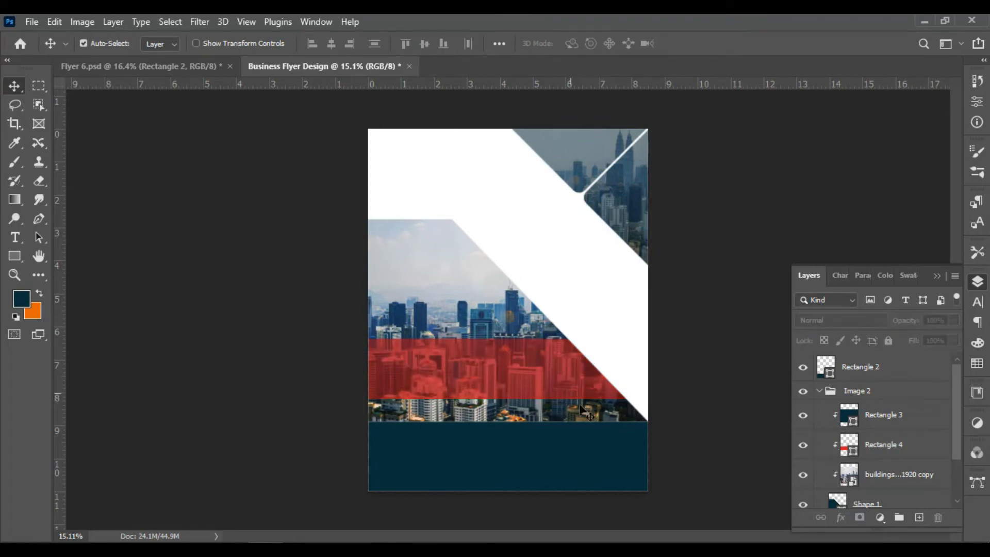
# Scale the red Rectangle 4 to 103.42% with Free Transform, move it slightly down over the large photo and deselect it.
pyautogui.click(887, 449)
pyautogui.hotkey('ctrl', 't')
pyautogui.scroll(3, 484, 343)
pyautogui.moveTo(484, 344); pyautogui.dragTo(484, 341)
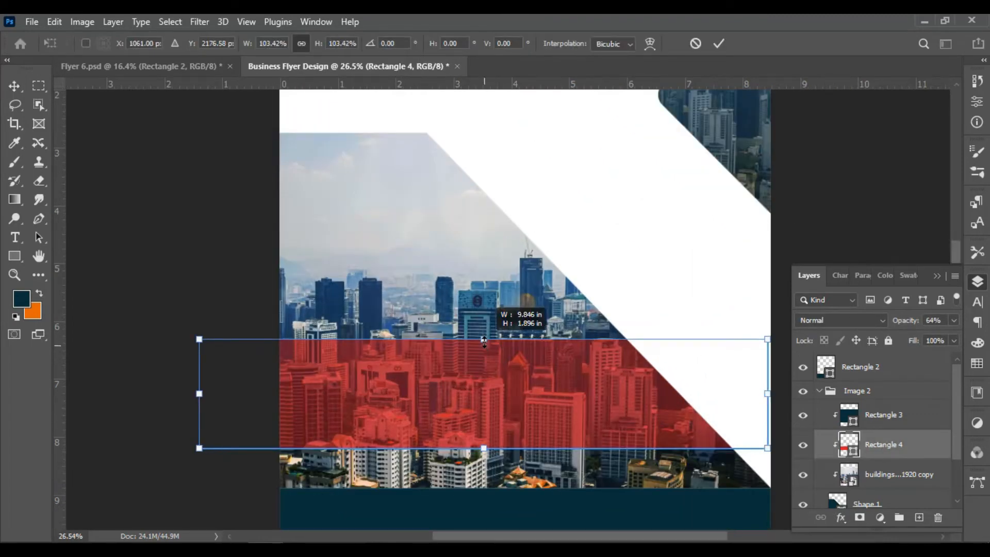
pyautogui.moveTo(509, 400); pyautogui.dragTo(517, 429)
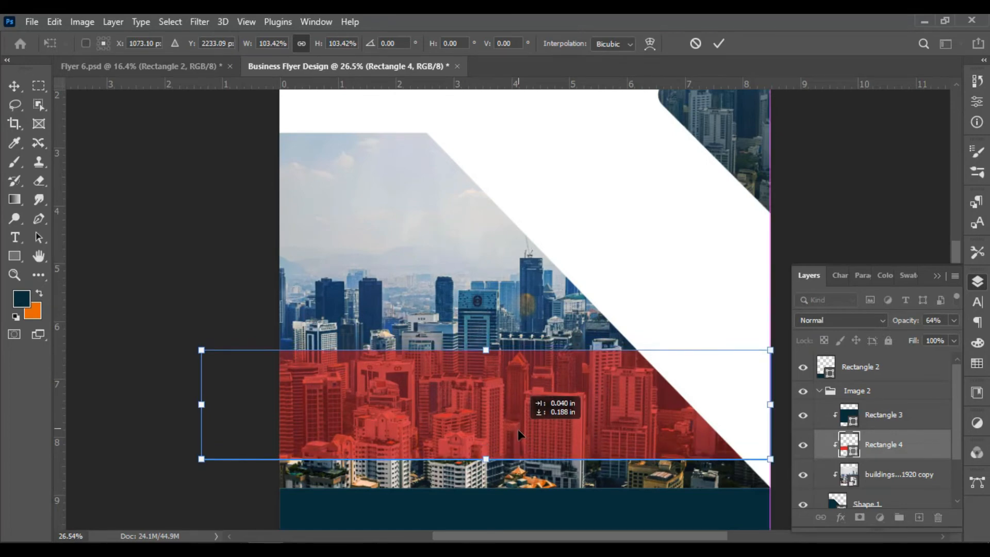
pyautogui.click(718, 44)
pyautogui.scroll(-3, 548, 483)
pyautogui.scroll(1, 548, 483)
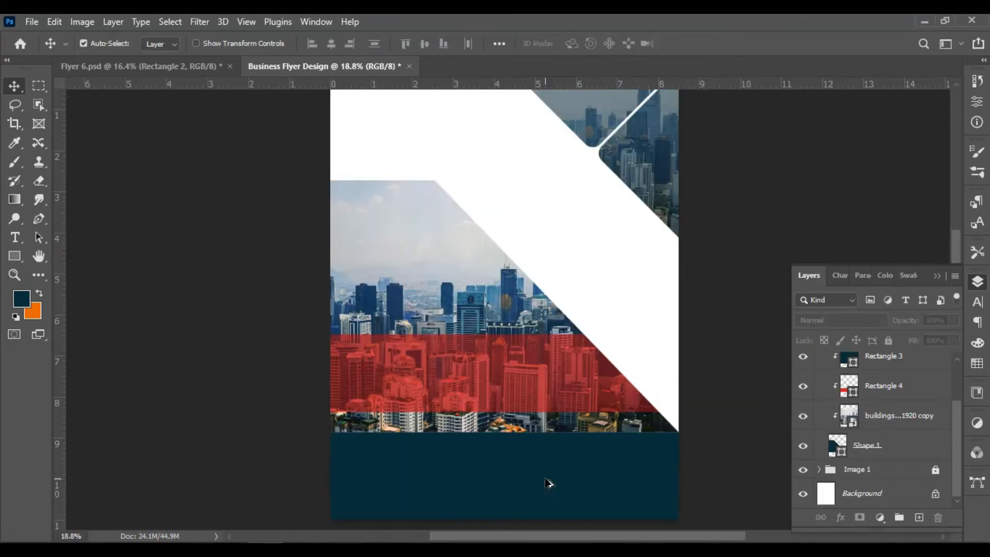
# Move the red Rectangle 4 further down until its lower edge meets the dark footer, and deselect it.
pyautogui.scroll(1, 546, 456)
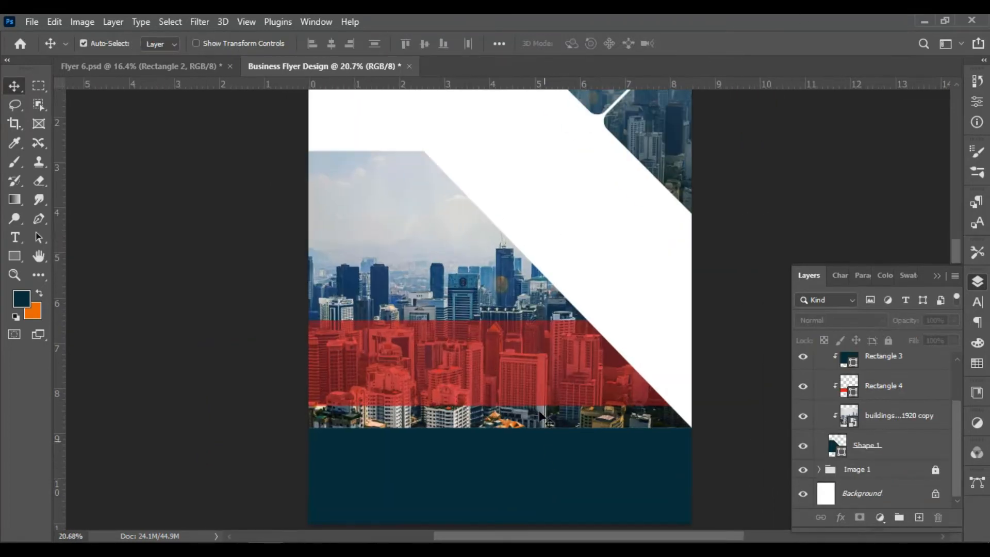
pyautogui.click(877, 388)
pyautogui.hotkey('ctrl', 't')
pyautogui.moveTo(562, 361); pyautogui.dragTo(566, 384)
pyautogui.click(719, 44)
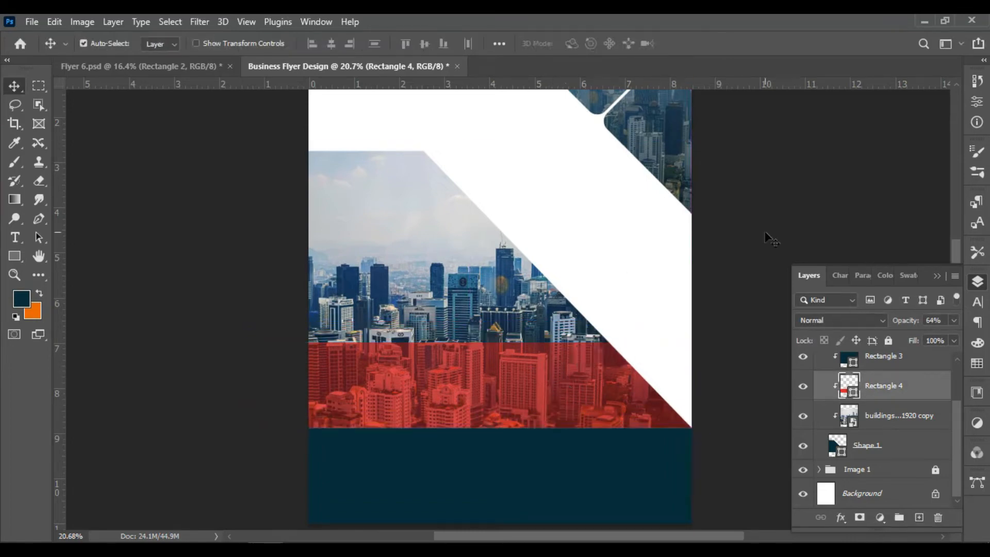
pyautogui.scroll(-5, 373, 402)
pyautogui.hotkey('ctrl', '+')
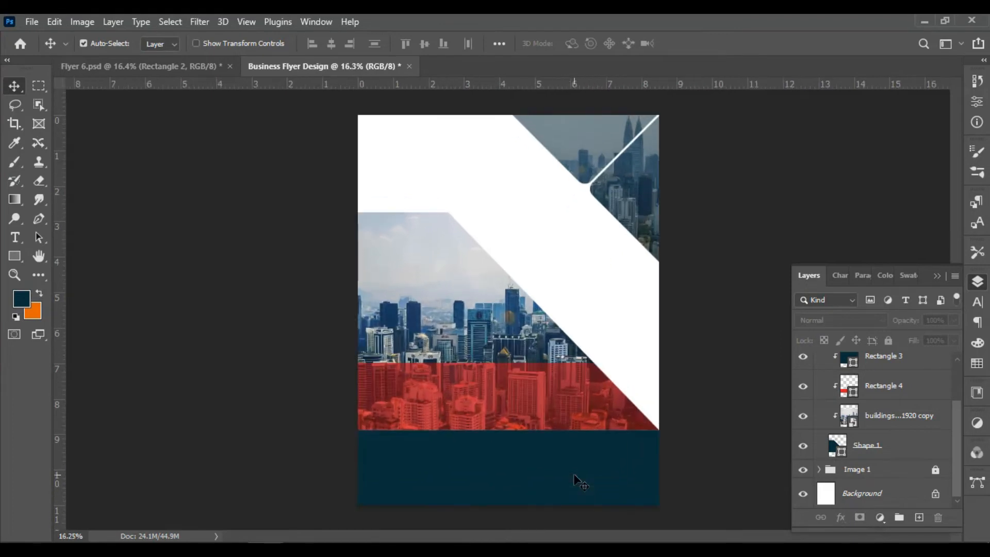
# Collapse the Image 2 group and nudge it up slightly with Free Transform, leaving a thin white gap above the dark footer.
pyautogui.scroll(2, 899, 421)
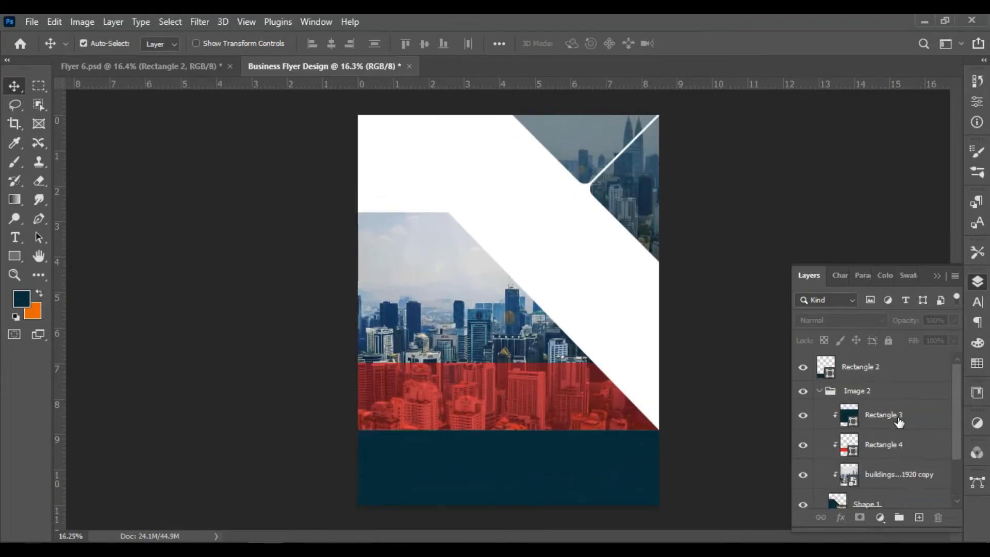
pyautogui.click(819, 397)
pyautogui.click(819, 391)
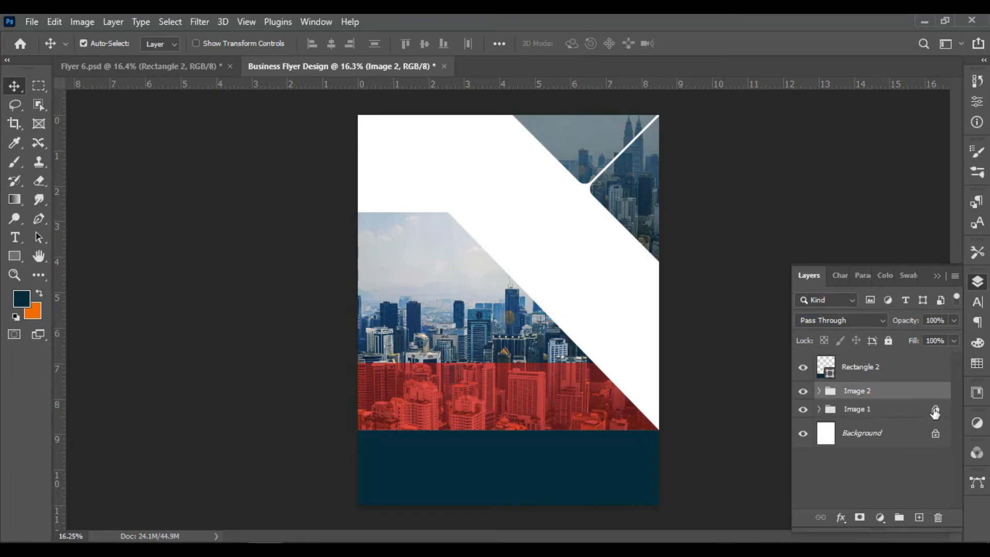
pyautogui.hotkey('ctrl', 't')
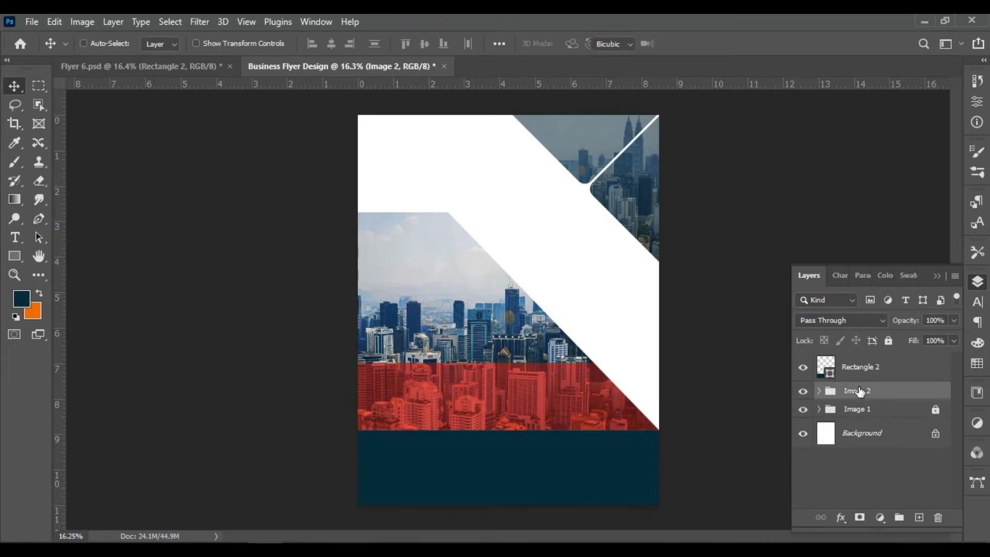
pyautogui.press('Up')
pyautogui.press('Up')
pyautogui.press('Up')
pyautogui.press('Up')
pyautogui.press('Up')
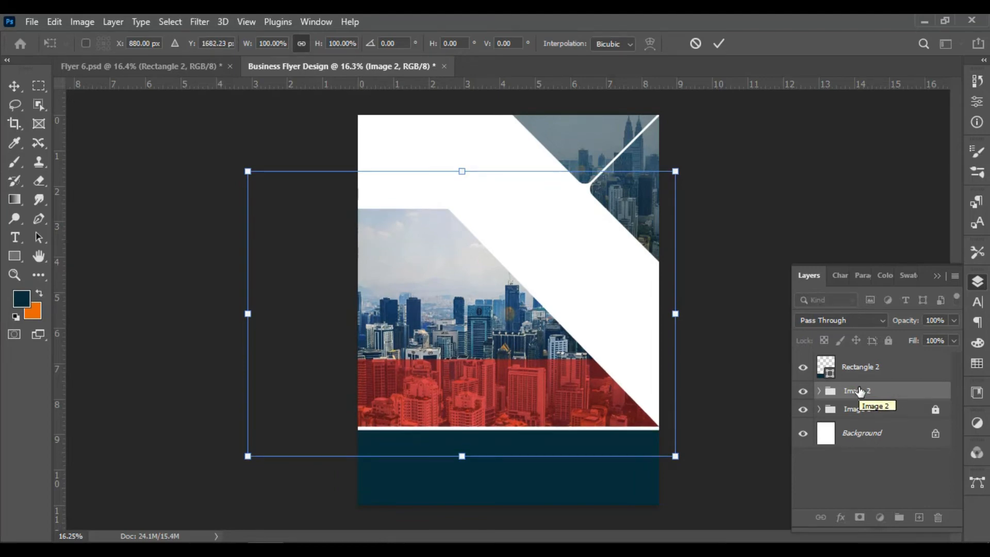
pyautogui.press('Up')
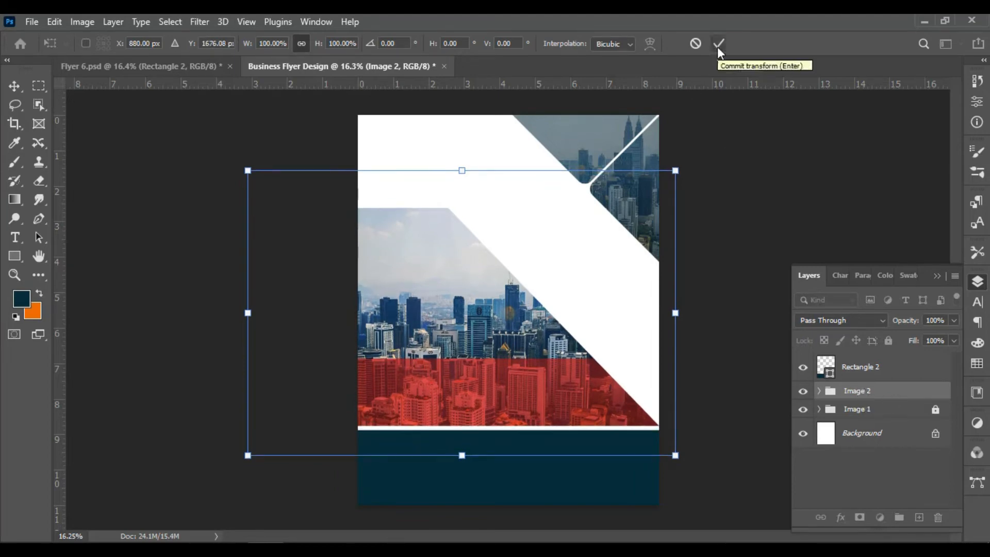
pyautogui.press('Down')
pyautogui.press('Down')
pyautogui.press('Down')
pyautogui.press('Down')
pyautogui.press('Down')
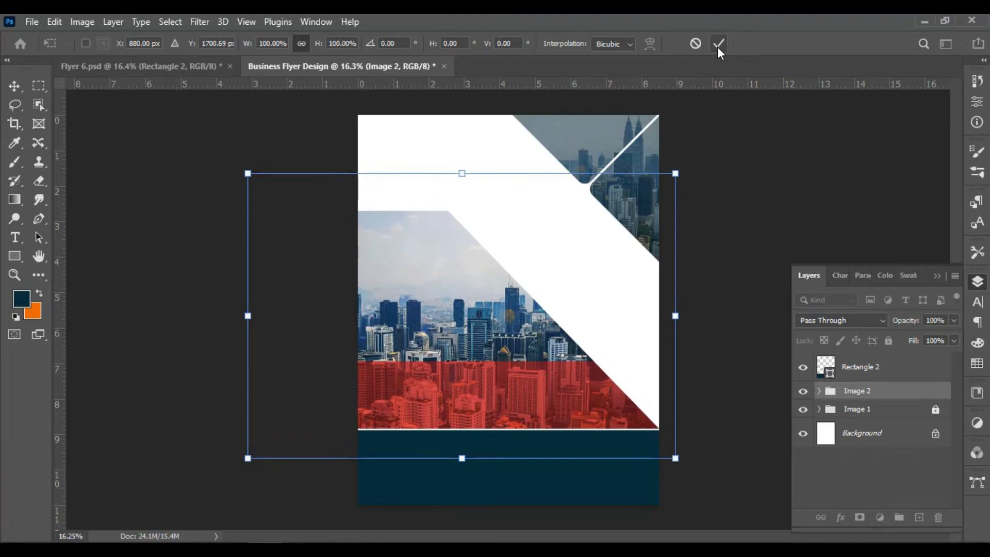
pyautogui.click(717, 48)
pyautogui.click(705, 212)
# Scale the dark footer Rectangle 2 to 101.84% so its upper edge closes the white gap below the large photo.
pyautogui.scroll(8, 571, 485)
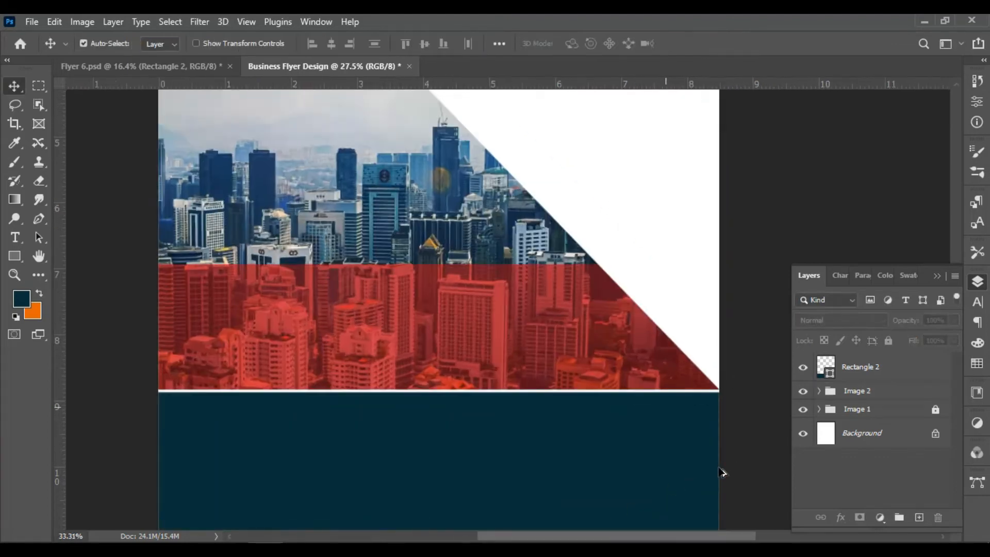
pyautogui.scroll(-3, 588, 417)
pyautogui.click(590, 421)
pyautogui.hotkey('ctrl', 't')
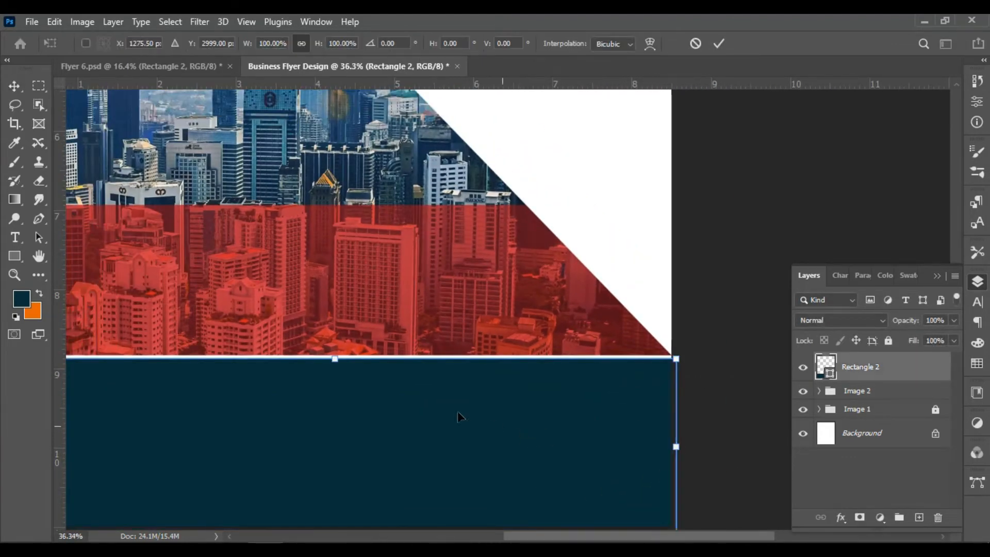
pyautogui.moveTo(335, 358); pyautogui.dragTo(335, 355)
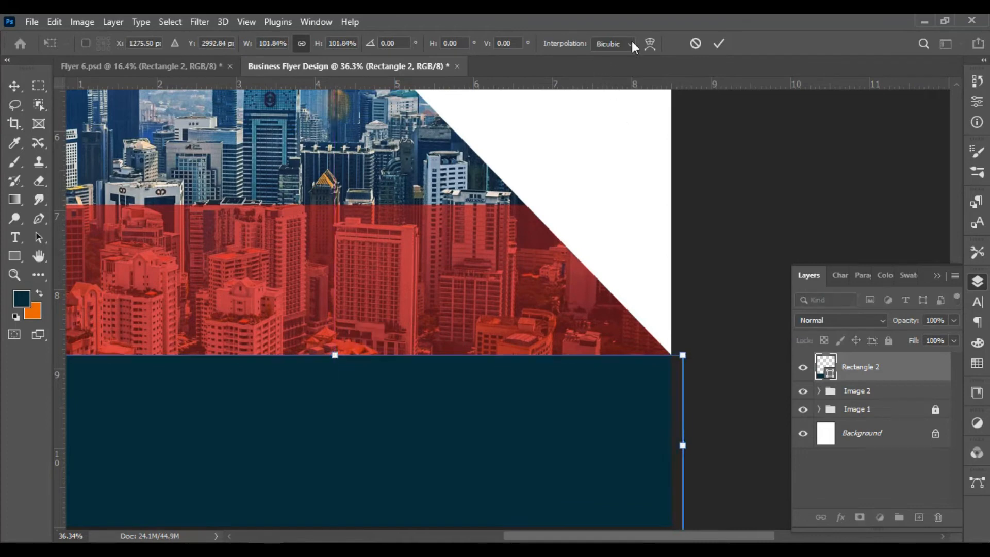
pyautogui.scroll(-1, 662, 317)
pyautogui.scroll(-3, 663, 317)
pyautogui.press('Return')
pyautogui.click(685, 281)
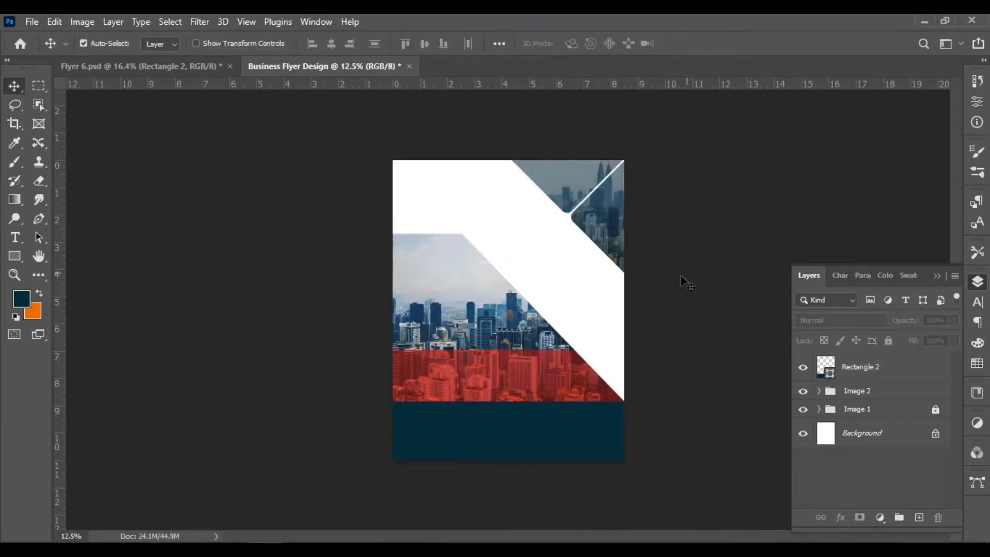
# Draw a dark rectangle about 674 × 63 px near the upper edge of the large photo, extending past its slanted corner.
pyautogui.click(937, 280)
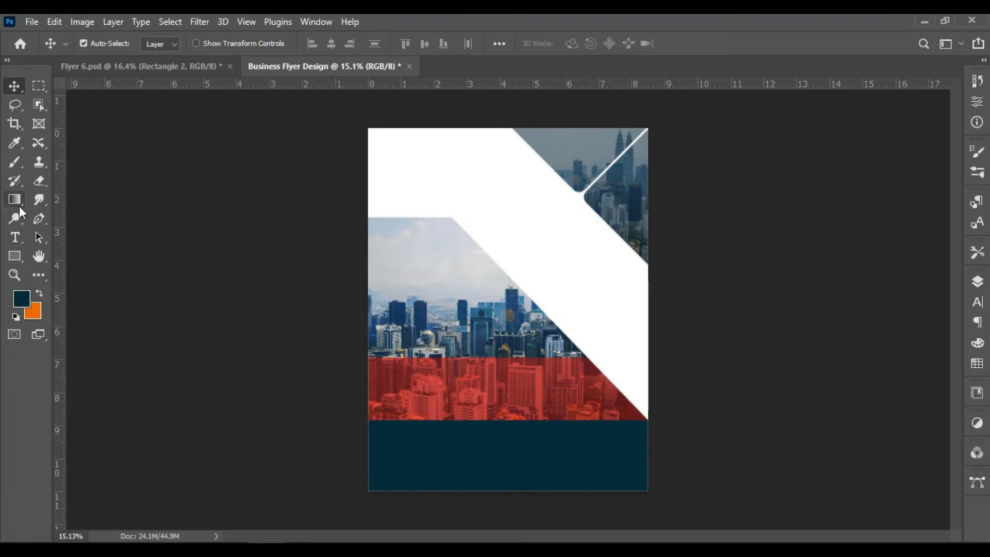
pyautogui.click(14, 256)
pyautogui.scroll(4, 435, 201)
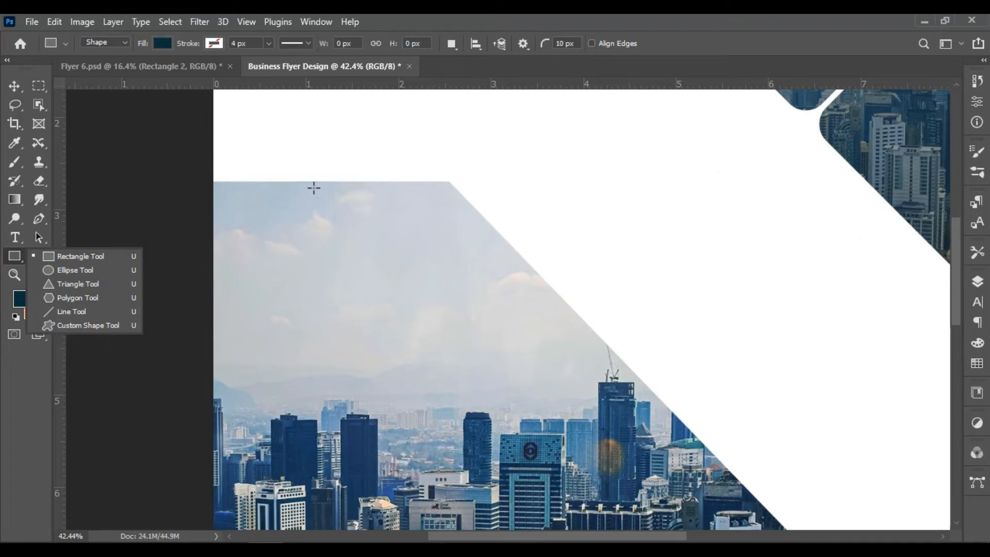
pyautogui.moveTo(313, 187); pyautogui.dragTo(518, 207)
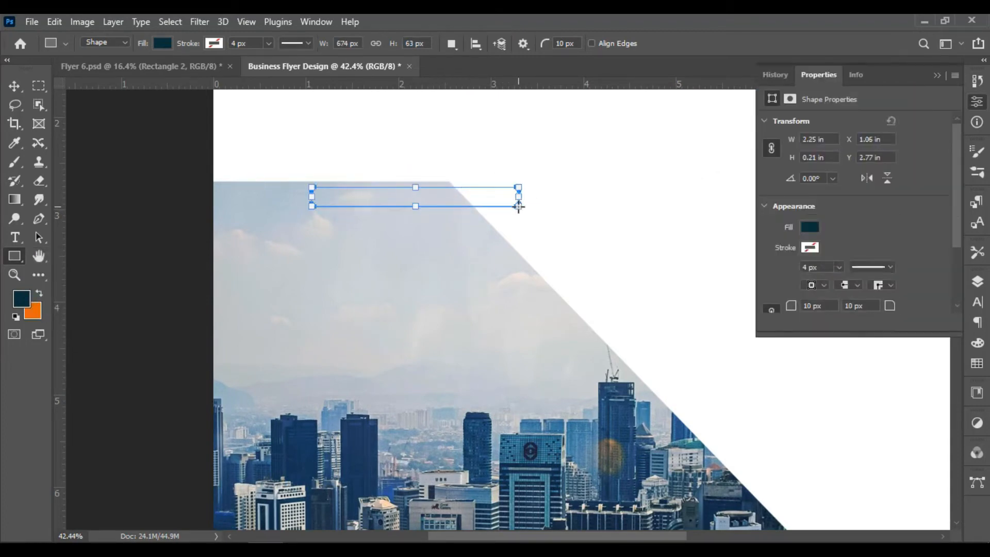
# Reduce the corner radius of the new dark rectangle to 0 px so its corners are square.
pyautogui.scroll(3, 544, 204)
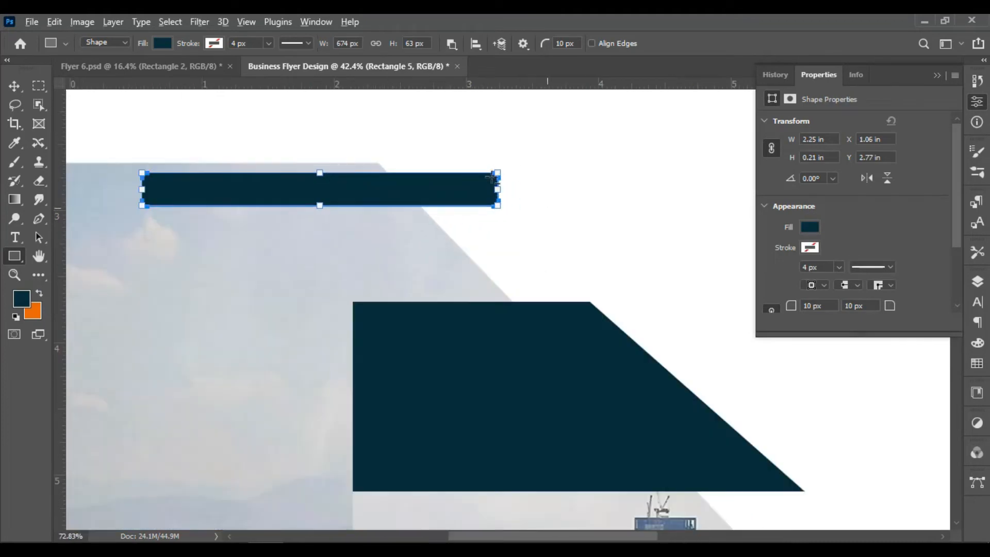
pyautogui.scroll(5, 494, 178)
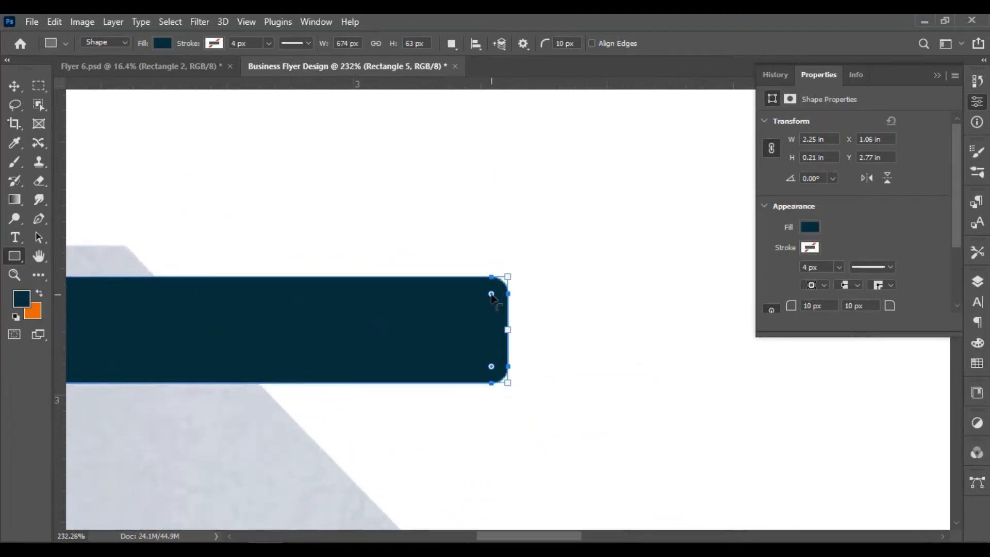
pyautogui.moveTo(491, 296); pyautogui.dragTo(598, 219)
pyautogui.scroll(-4, 515, 307)
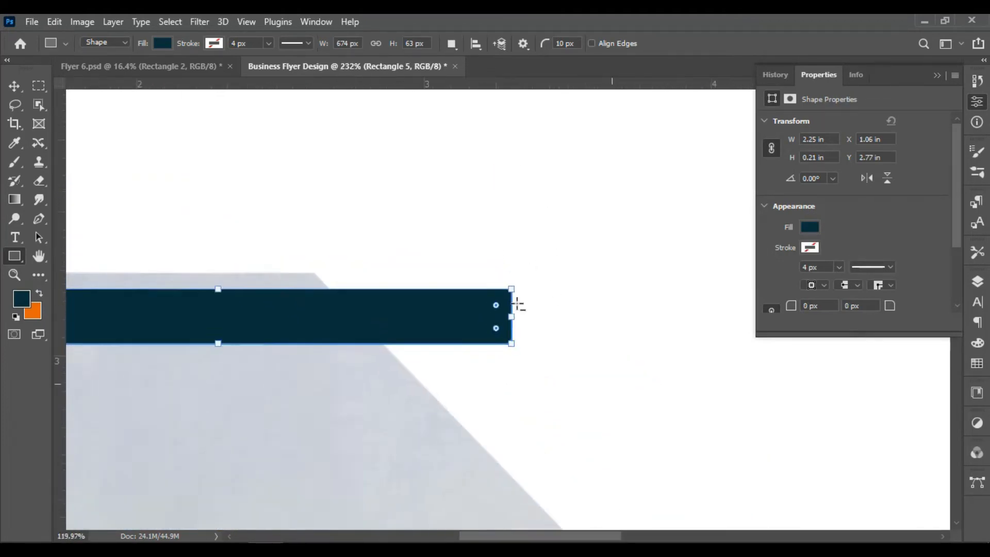
# Stretch the dark rectangle downward to 139.68% of its height with Free Transform, keeping its width.
pyautogui.click(15, 86)
pyautogui.hotkey('ctrl', 't')
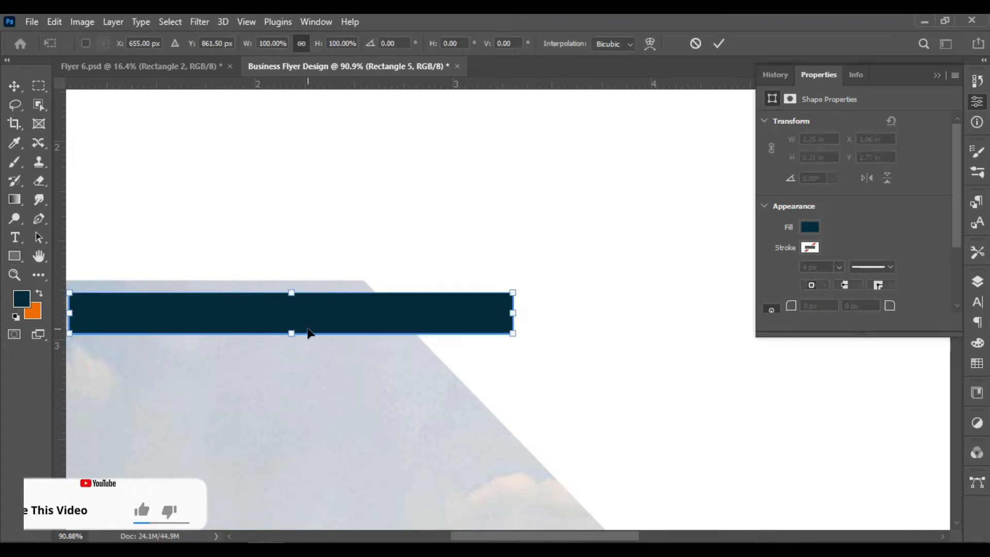
pyautogui.moveTo(290, 334); pyautogui.dragTo(289, 352)
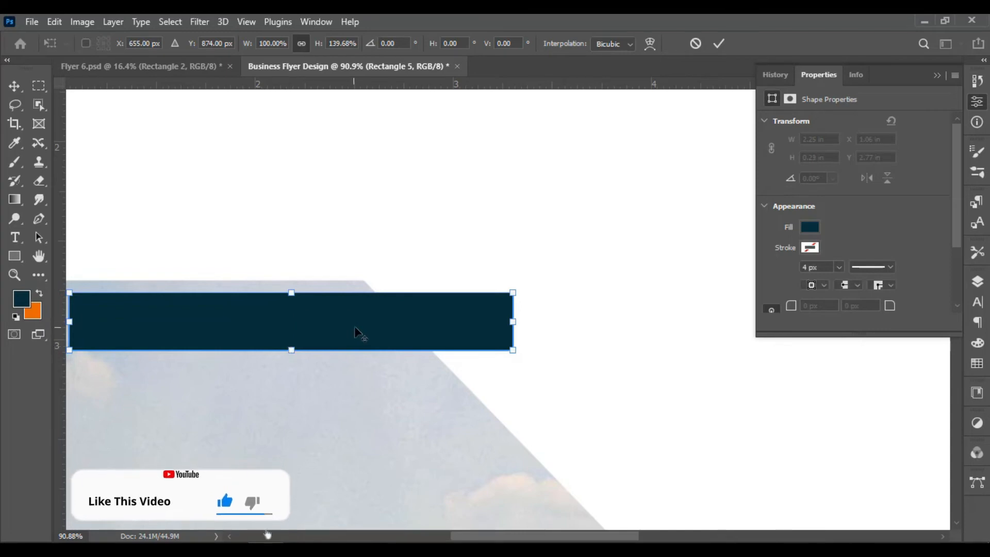
pyautogui.keyDown('alt'); pyautogui.scroll(-4, 354, 326); pyautogui.keyUp('alt')
pyautogui.click(718, 43)
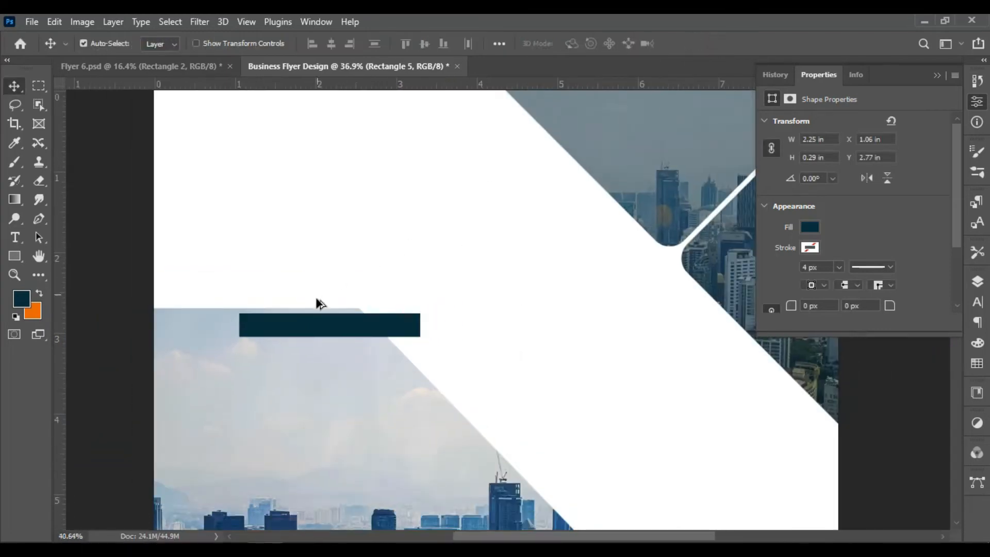
# Move the dark rectangle up to align with the large photo's upper edge, and deselect it.
pyautogui.keyDown('alt'); pyautogui.scroll(4, 316, 301); pyautogui.keyUp('alt')
pyautogui.moveTo(331, 348); pyautogui.dragTo(327, 342)
pyautogui.keyDown('alt'); pyautogui.scroll(-6, 391, 342); pyautogui.keyUp('alt')
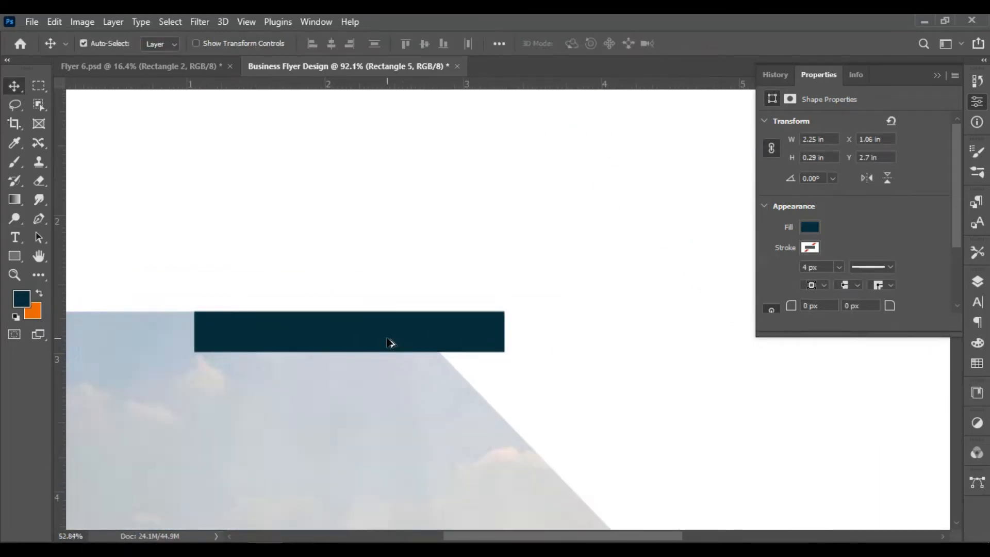
pyautogui.click(182, 256)
pyautogui.keyDown('alt'); pyautogui.scroll(5, 451, 215); pyautogui.keyUp('alt')
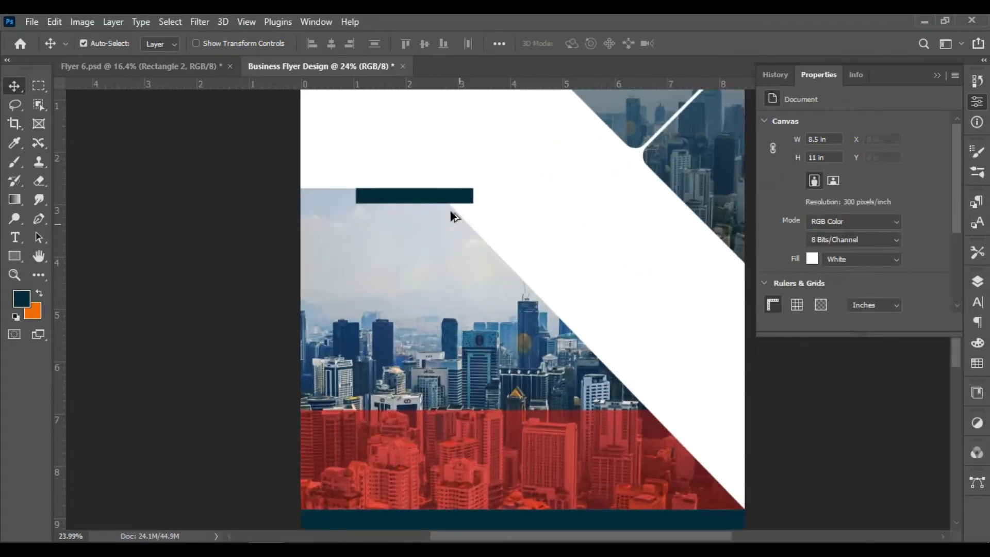
# Increase the dark rectangle's height to about 0.33 in by extending its lower edge with Free Transform.
pyautogui.click(420, 212)
pyautogui.hotkey('ctrl', 't')
pyautogui.keyDown('alt'); pyautogui.scroll(3, 392, 216); pyautogui.keyUp('alt')
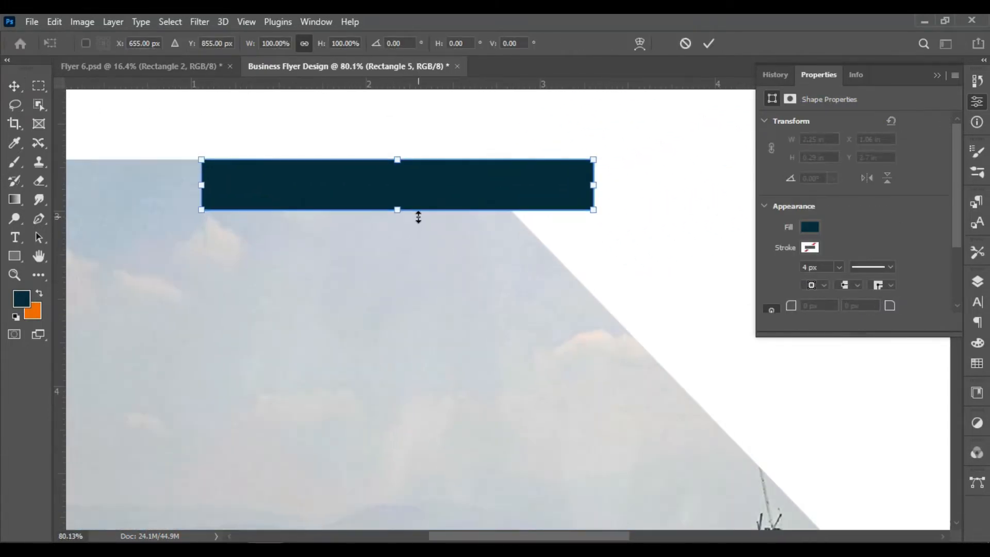
pyautogui.moveTo(396, 212); pyautogui.dragTo(397, 219)
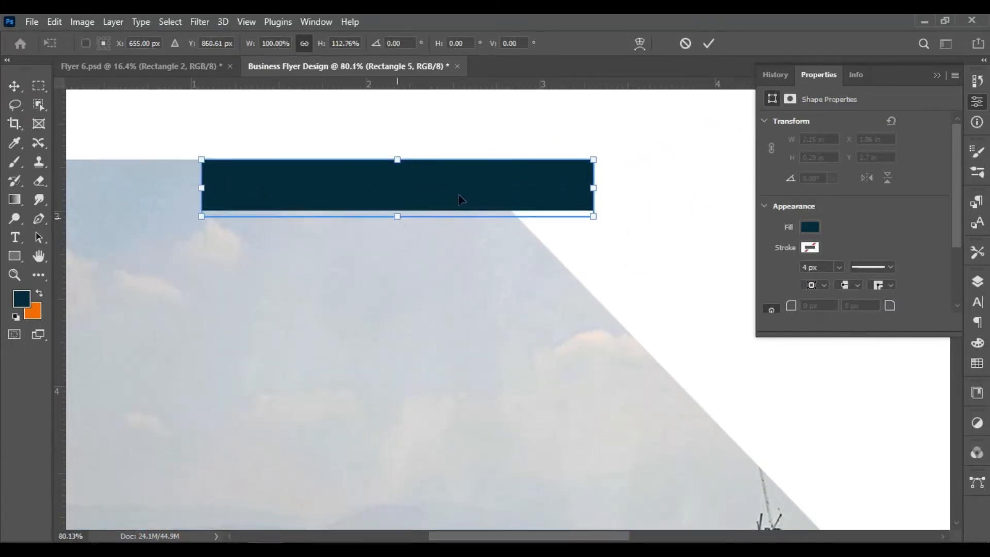
pyautogui.click(704, 45)
pyautogui.keyDown('alt'); pyautogui.scroll(-3, 502, 256); pyautogui.keyUp('alt')
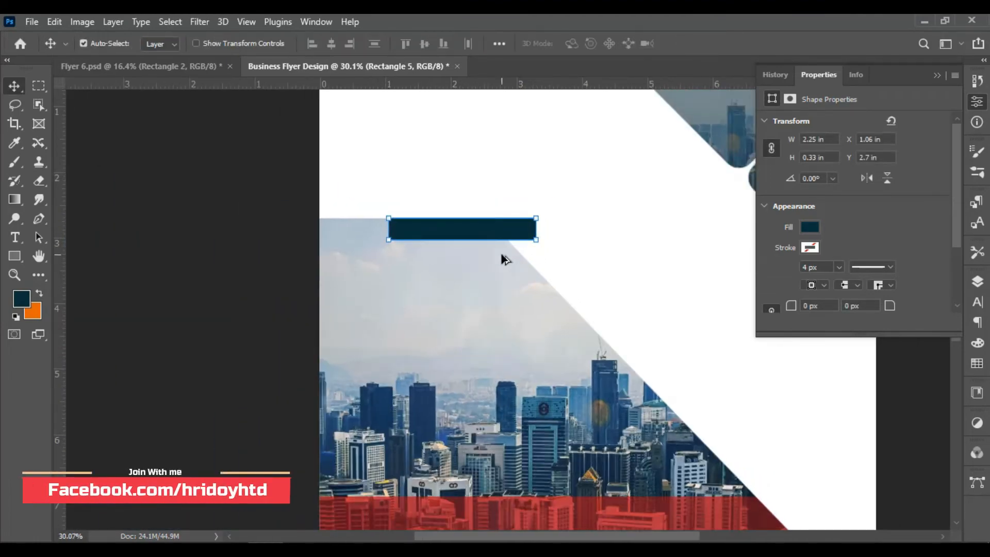
# Slant the dark rectangle's right end by moving its upper-right corner inward, converting the live shape to a regular path, and deselect it.
pyautogui.keyDown('alt'); pyautogui.scroll(5, 532, 227); pyautogui.keyUp('alt')
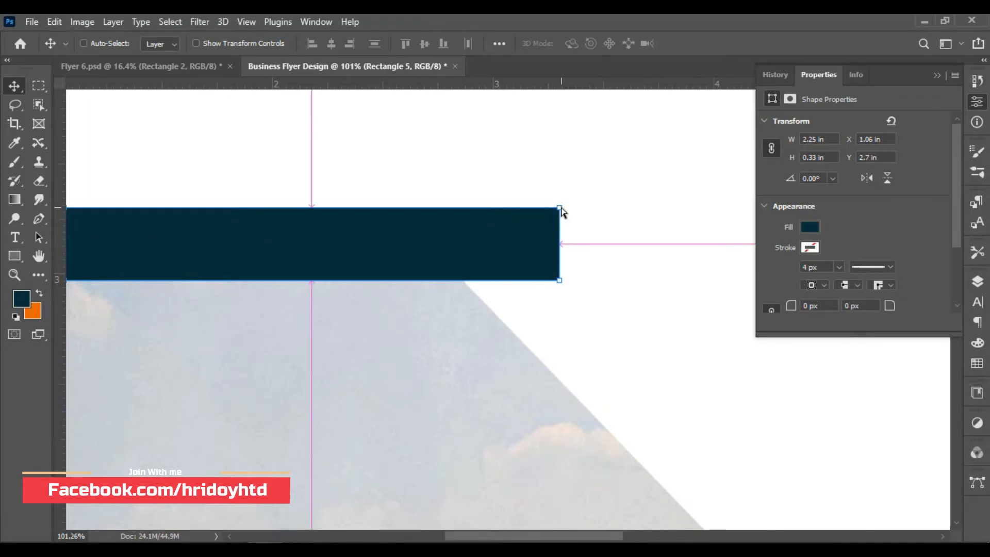
pyautogui.moveTo(554, 211); pyautogui.dragTo(489, 217)
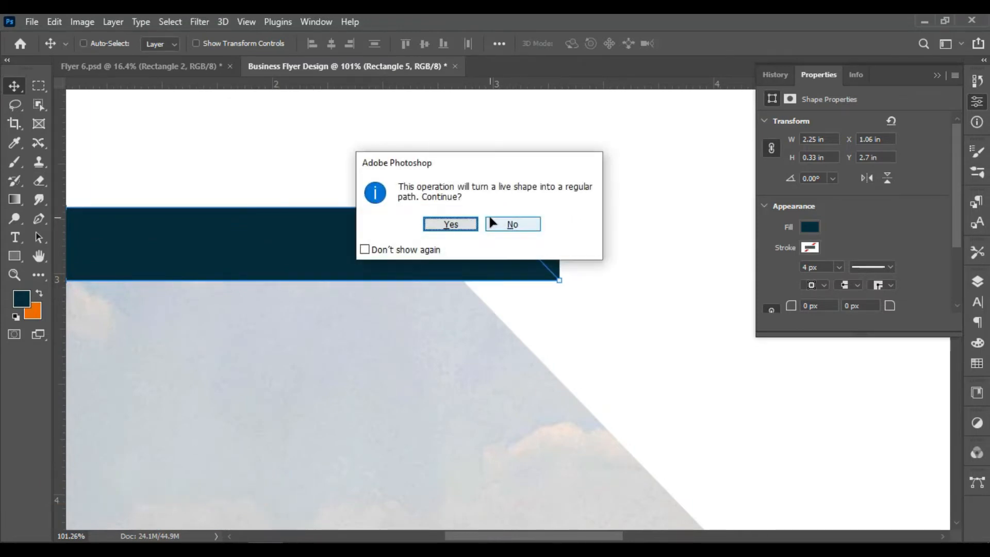
pyautogui.click(452, 225)
pyautogui.keyDown('alt'); pyautogui.scroll(-5, 548, 280); pyautogui.keyUp('alt')
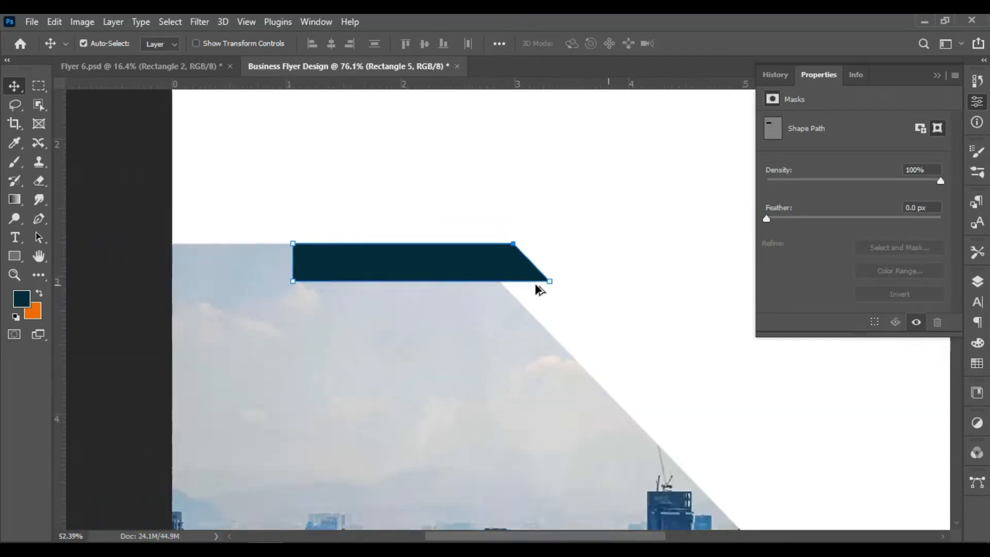
pyautogui.keyDown('alt'); pyautogui.scroll(-1, 538, 289); pyautogui.keyUp('alt')
pyautogui.click(242, 260)
# Duplicate the slanted dark bar's layer, Rectangle 5.
pyautogui.keyDown('alt'); pyautogui.scroll(5, 467, 213); pyautogui.keyUp('alt')
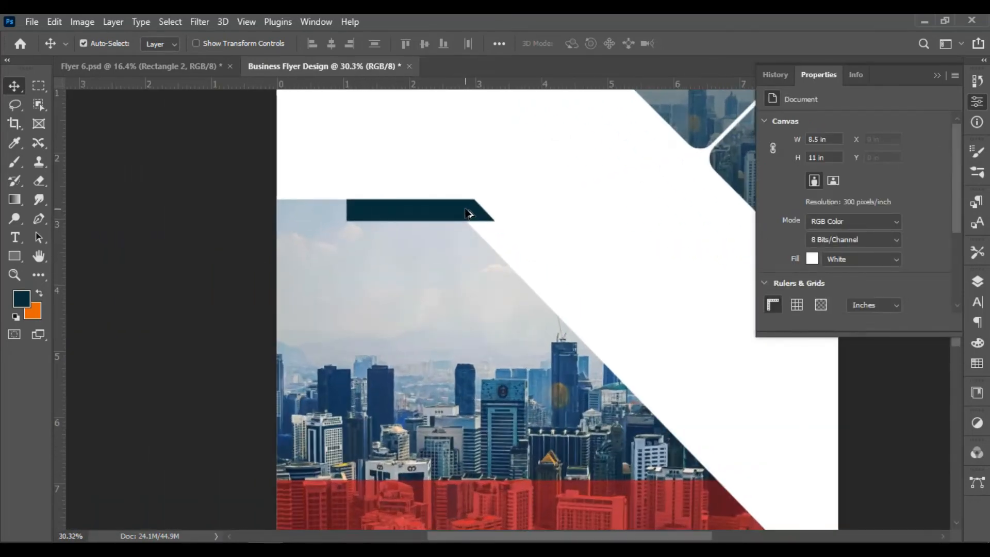
pyautogui.keyDown('alt'); pyautogui.scroll(-2, 467, 213); pyautogui.keyUp('alt')
pyautogui.click(458, 219)
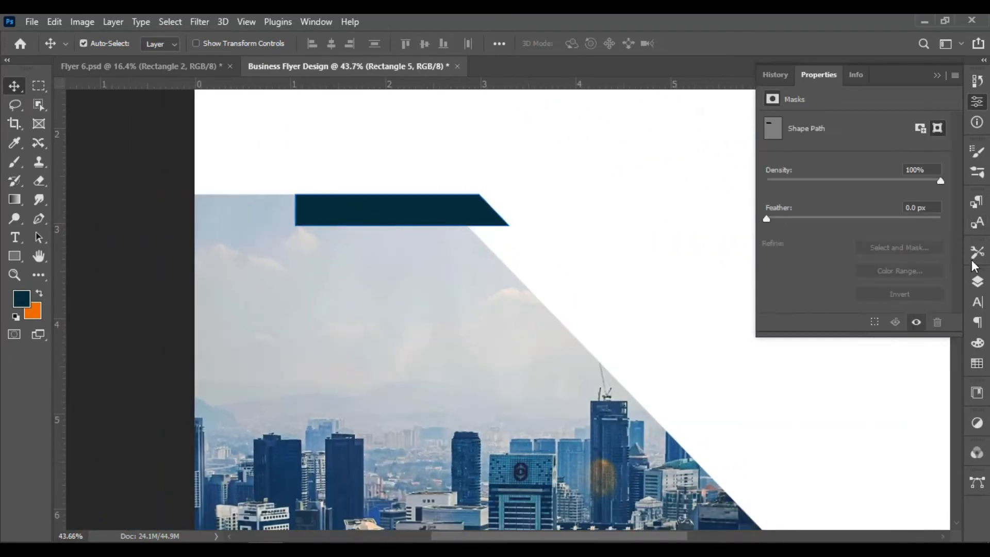
pyautogui.click(977, 281)
pyautogui.moveTo(863, 370); pyautogui.dragTo(919, 517)
pyautogui.moveTo(858, 367); pyautogui.dragTo(860, 450)
pyautogui.hotkey('ctrl', 't')
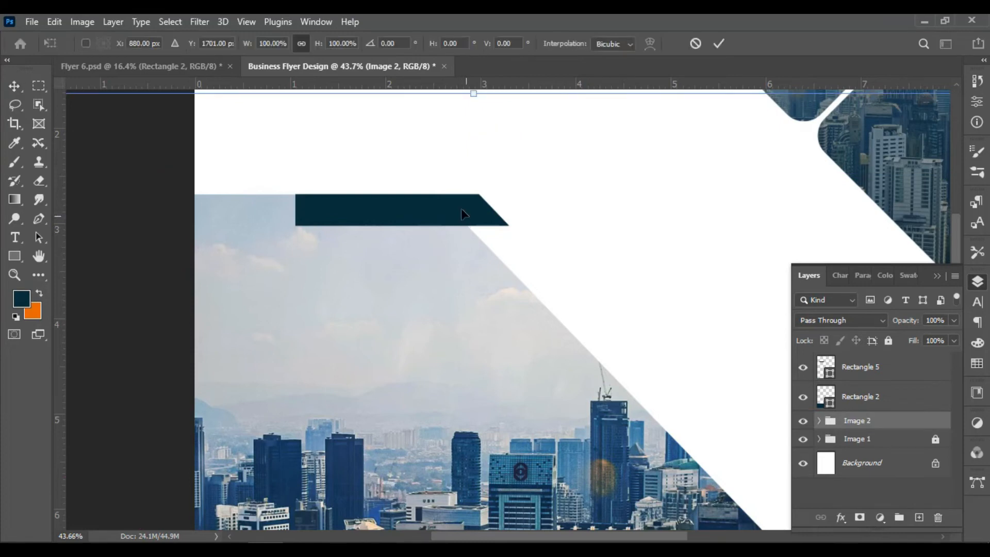
pyautogui.rightClick(432, 208)
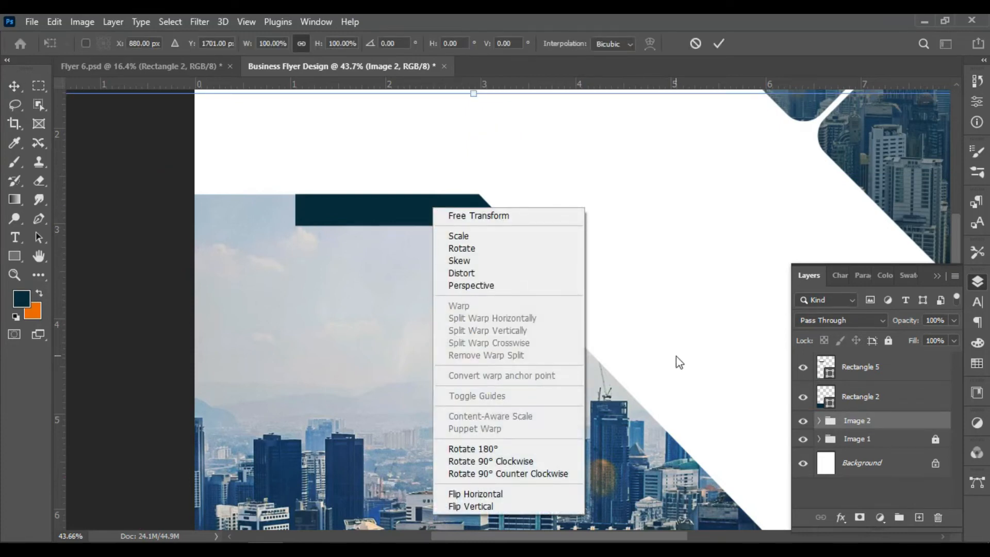
pyautogui.click(721, 41)
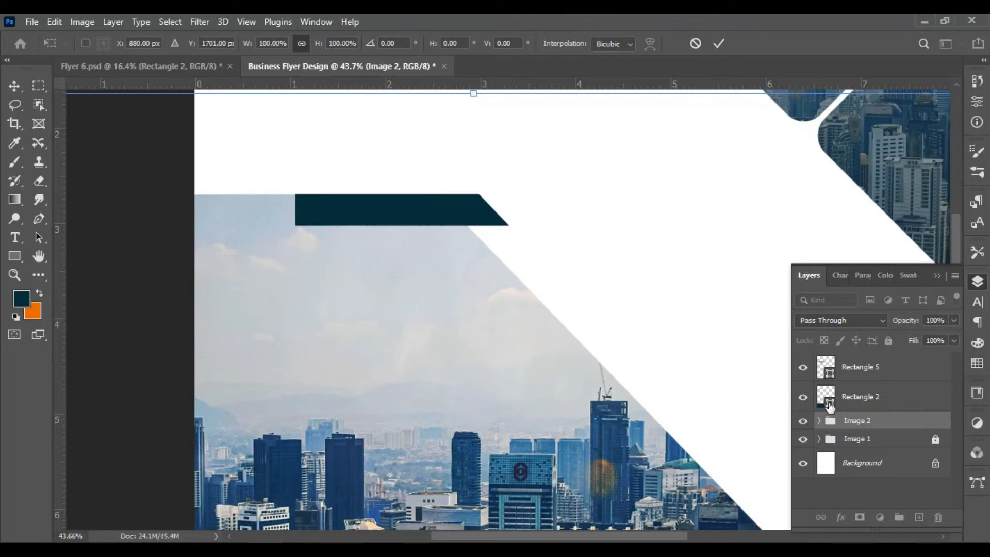
pyautogui.scroll(-2, 567, 361)
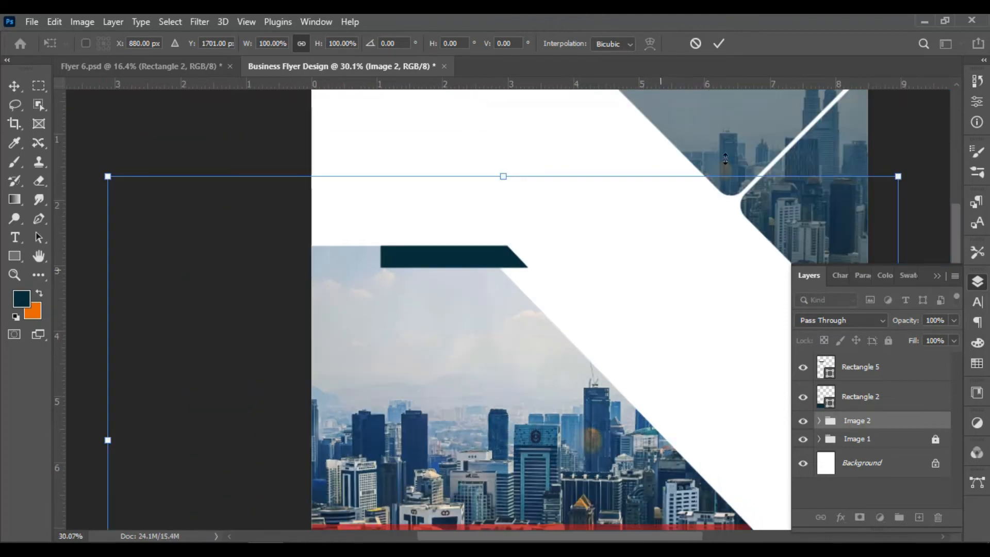
pyautogui.click(719, 44)
pyautogui.hotkey('ctrl', 'z')
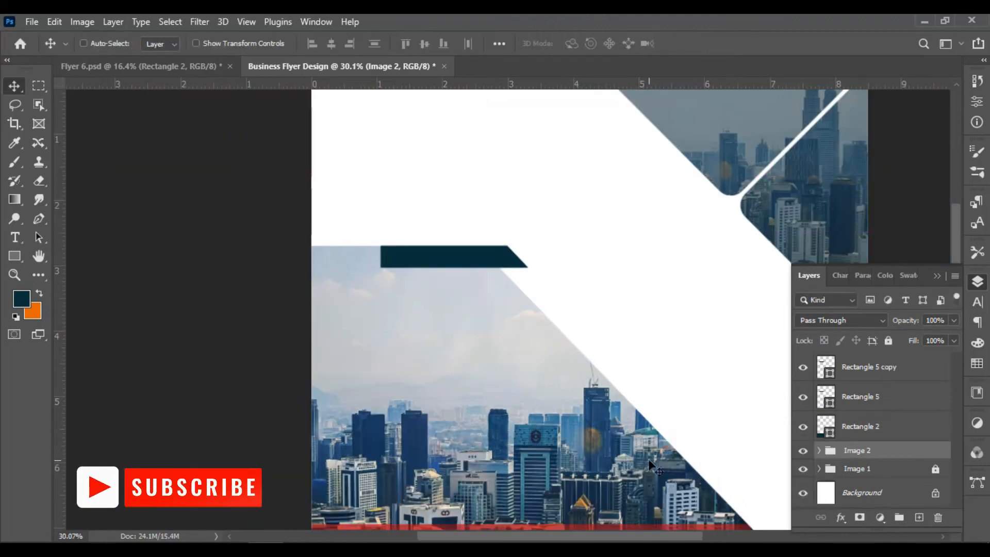
# Move the Rectangle 5 layer below the Image 2 group and flip its bar vertically with Free Transform.
pyautogui.moveTo(871, 397); pyautogui.dragTo(844, 456)
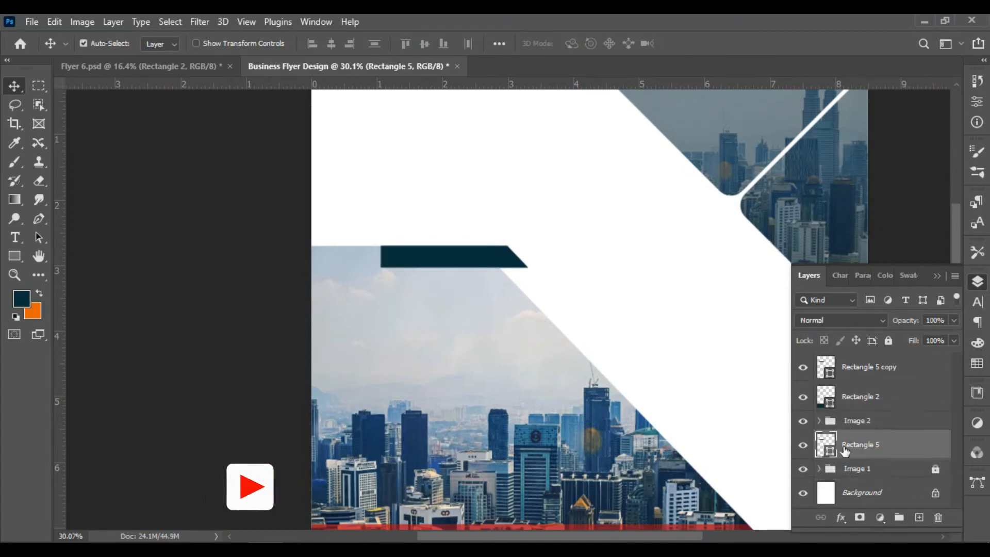
pyautogui.scroll(3, 571, 320)
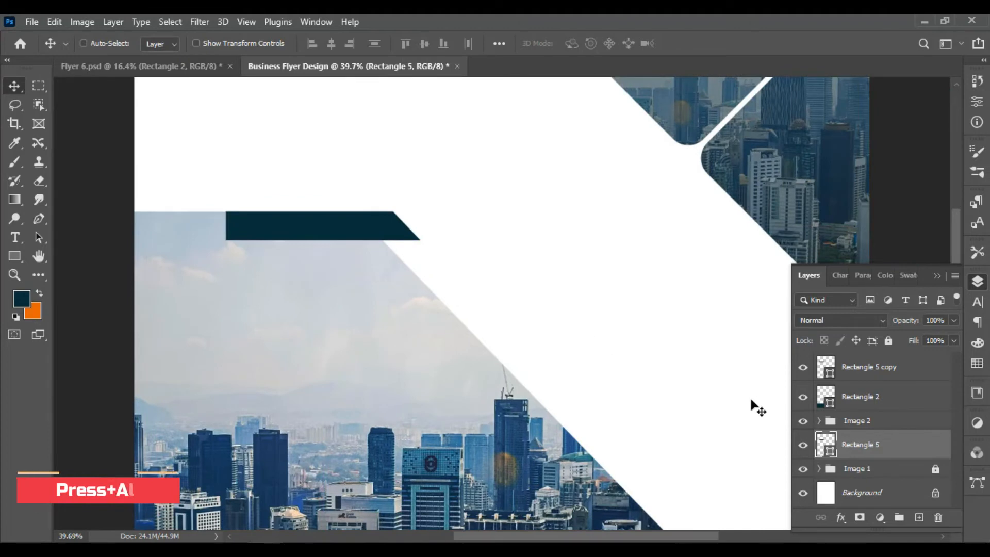
pyautogui.hotkey('ctrl', 't')
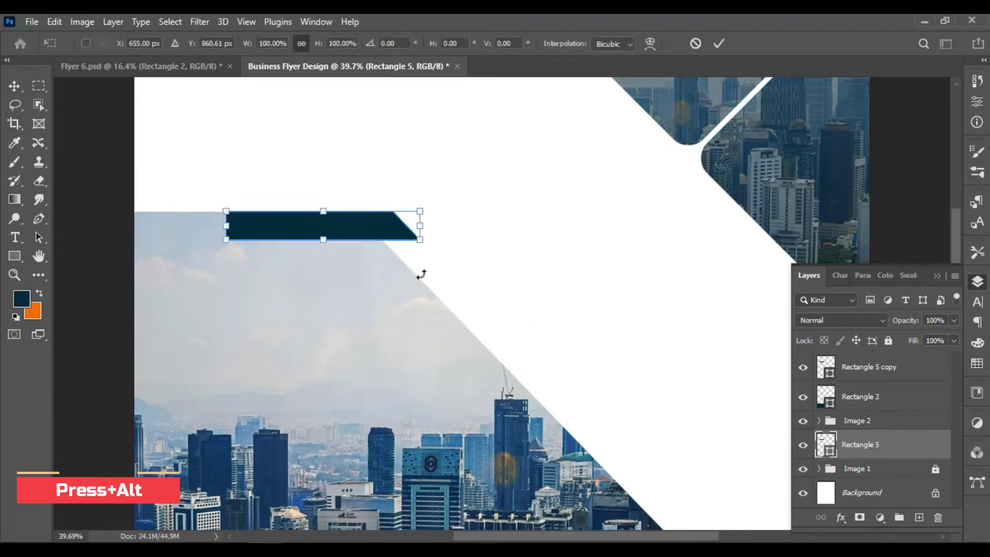
pyautogui.rightClick(369, 238)
pyautogui.click(434, 534)
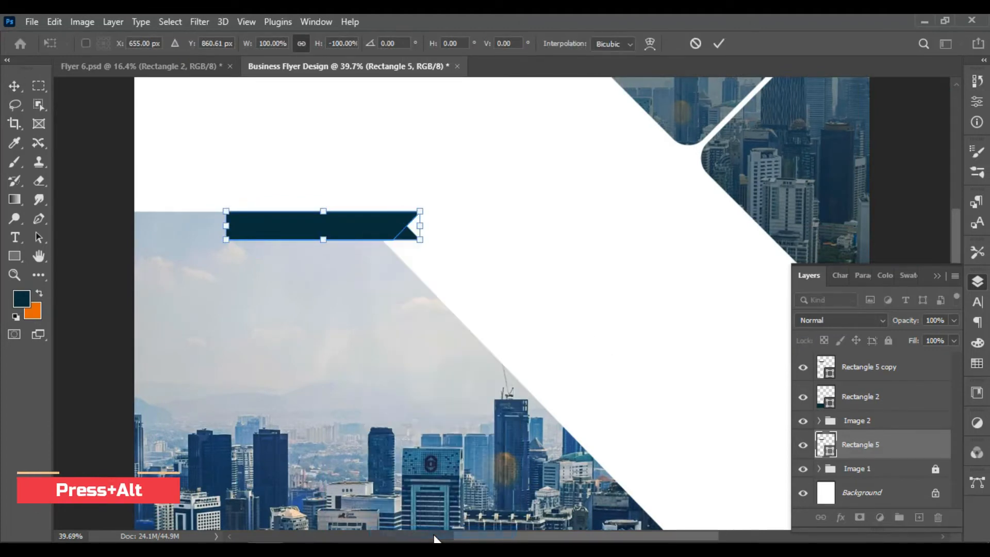
# Move the flipped bar straight down beneath the upper bar, apply the transform, and nudge it up to close the gap between them.
pyautogui.scroll(3, 409, 187)
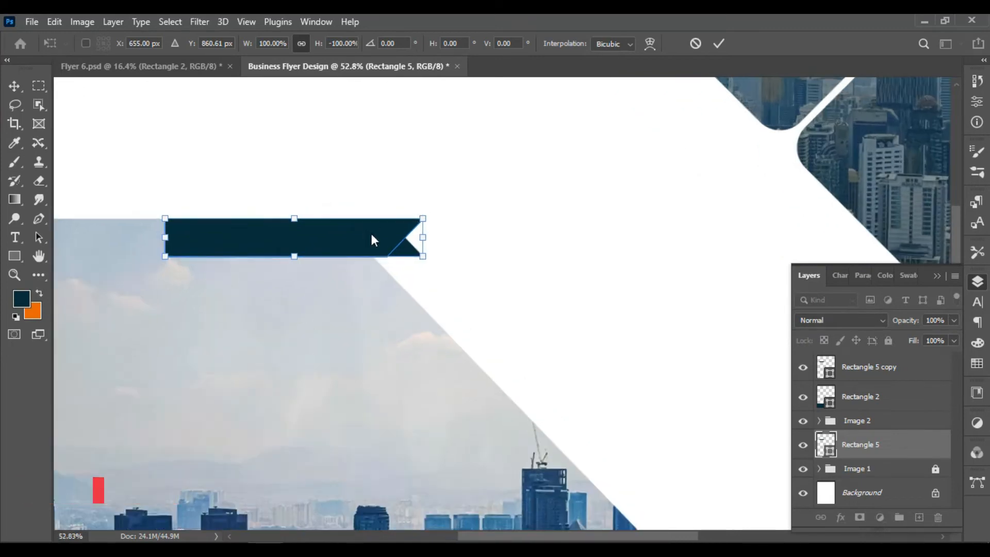
pyautogui.moveTo(371, 231); pyautogui.dragTo(372, 267)
pyautogui.scroll(5, 416, 265)
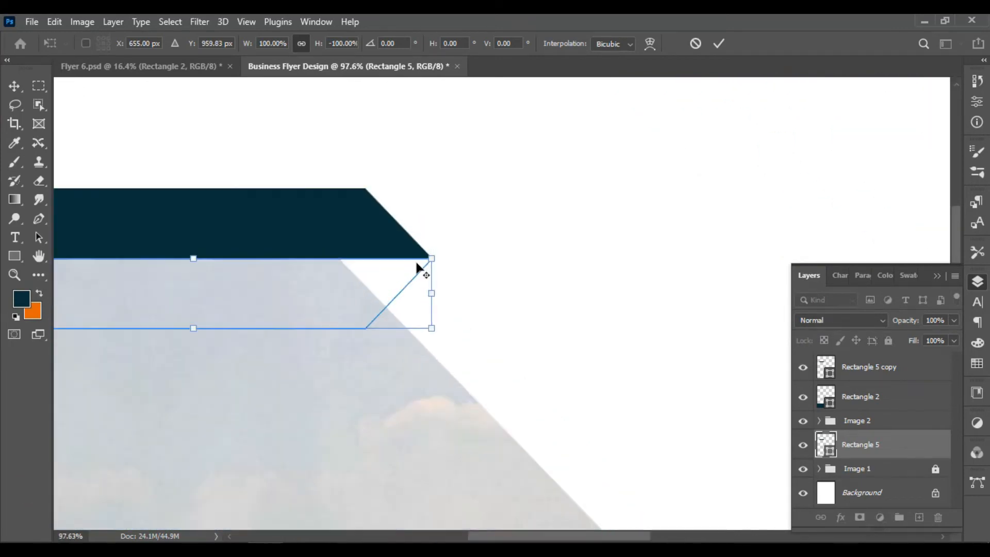
pyautogui.scroll(7, 428, 274)
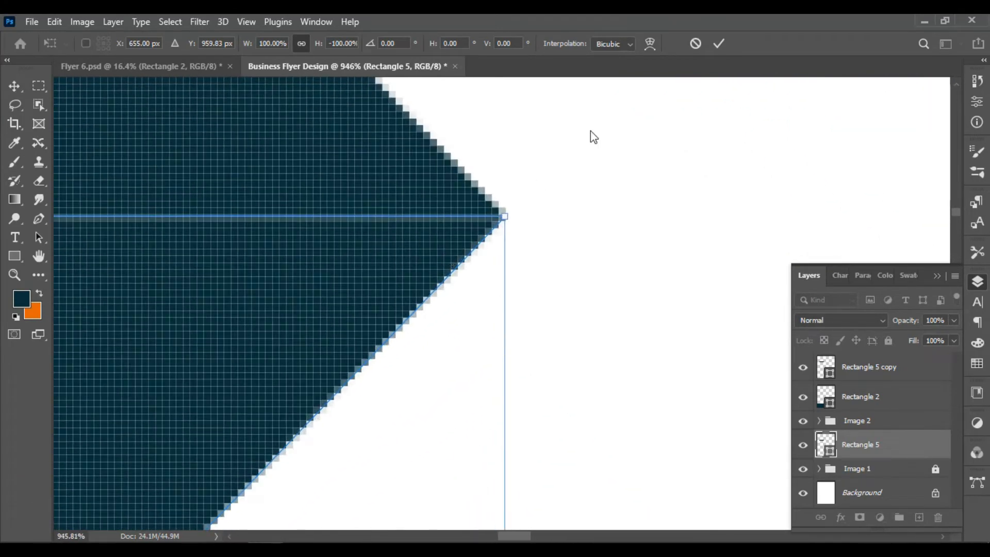
pyautogui.click(716, 45)
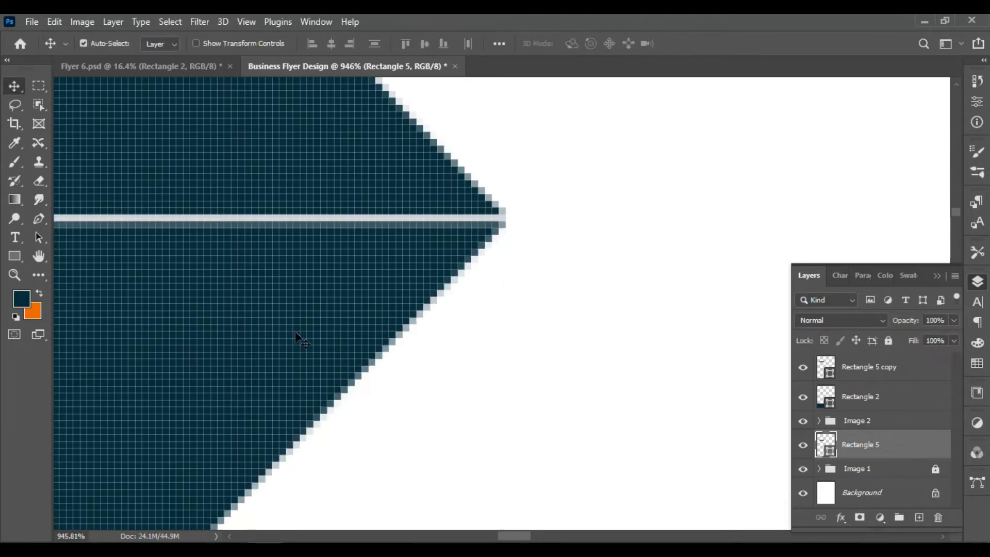
pyautogui.press('Up')
pyautogui.press('Up')
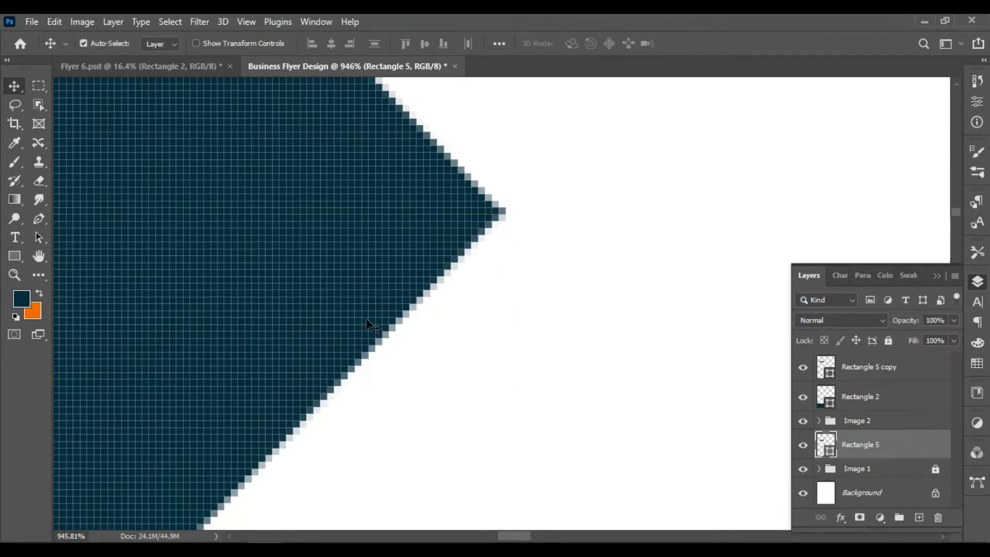
# Set the opacity of the flipped bar's layer, Rectangle 5, to 75%.
pyautogui.scroll(-14, 338, 334)
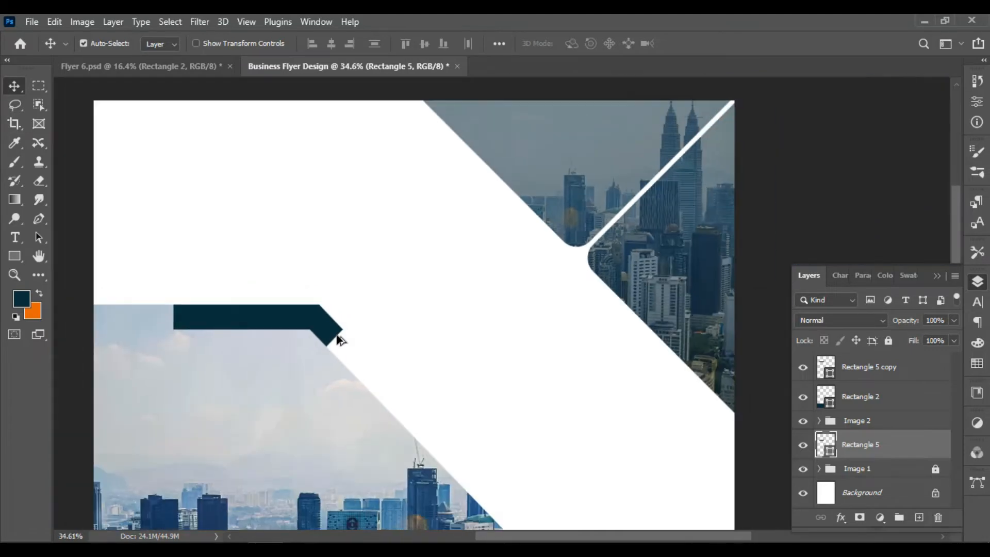
pyautogui.click(953, 320)
pyautogui.moveTo(942, 341); pyautogui.dragTo(939, 340)
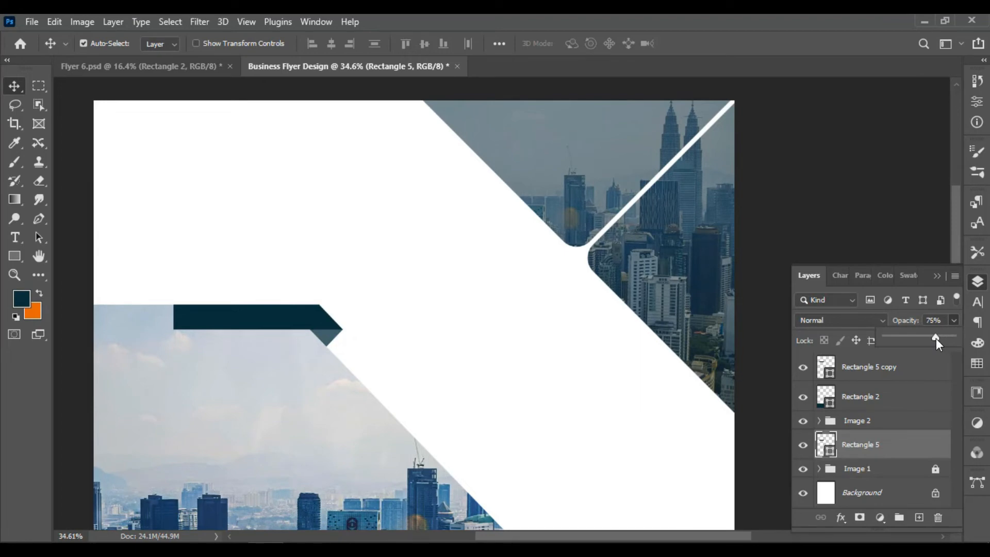
pyautogui.keyDown('ctrl'); pyautogui.click(868, 453); pyautogui.keyUp('ctrl')
# Add a layer mask to the Rectangle 5 copy layer.
pyautogui.click(858, 377)
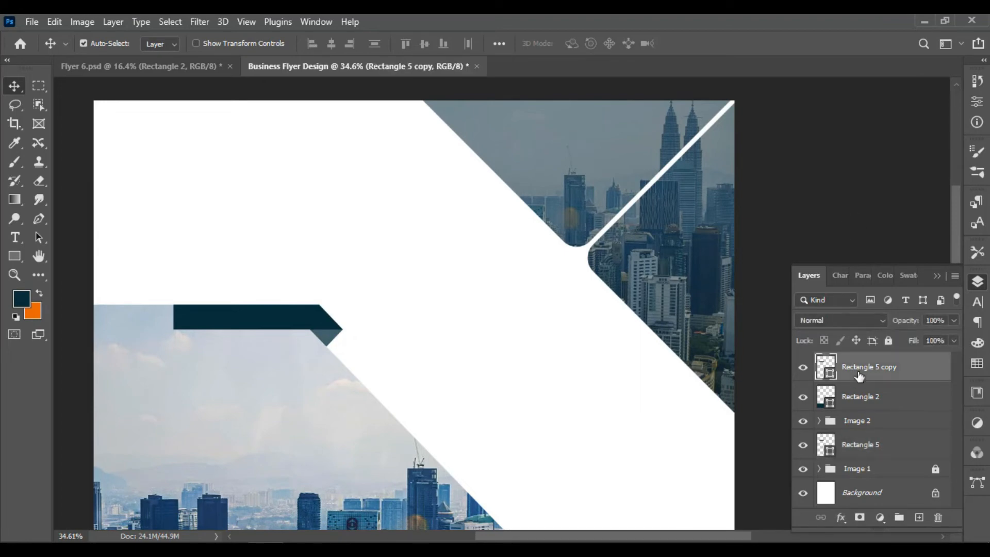
pyautogui.hotkey('ctrl', '0')
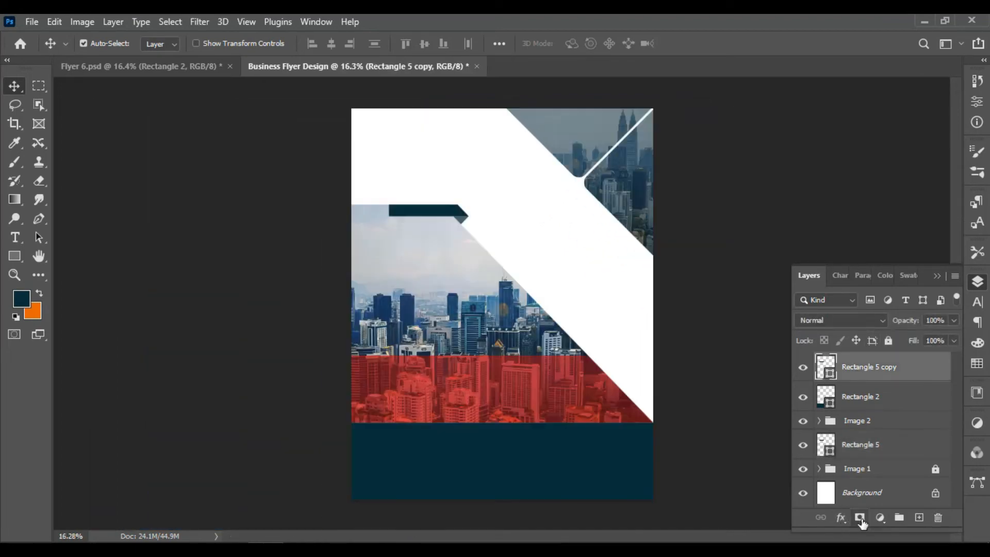
pyautogui.click(860, 517)
pyautogui.scroll(5, 392, 216)
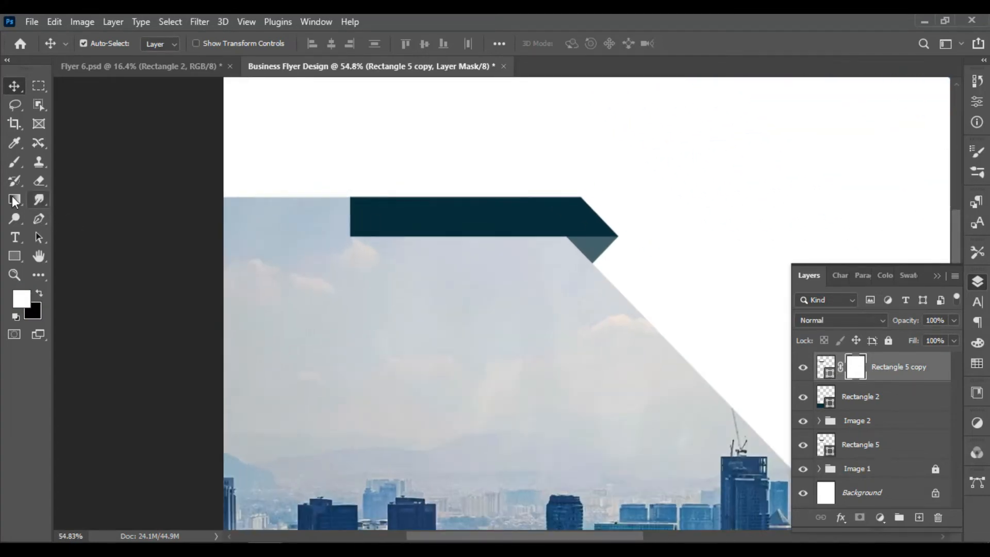
# Fade the upper bar's left end into the photo with repeated horizontal reflected gradients on its layer mask.
pyautogui.click(13, 199)
pyautogui.scroll(1, 407, 236)
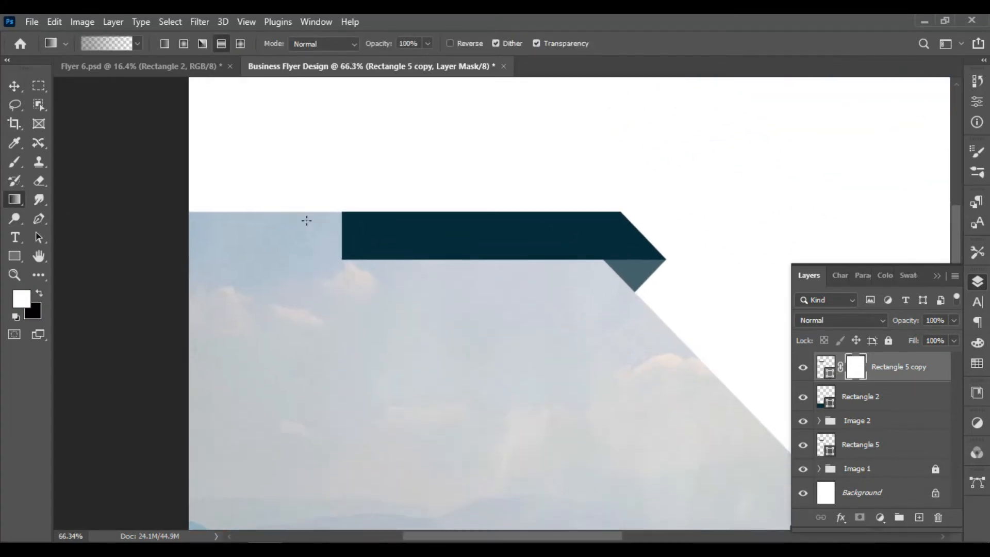
pyautogui.moveTo(305, 233); pyautogui.dragTo(354, 233)
pyautogui.moveTo(436, 233); pyautogui.dragTo(435, 233)
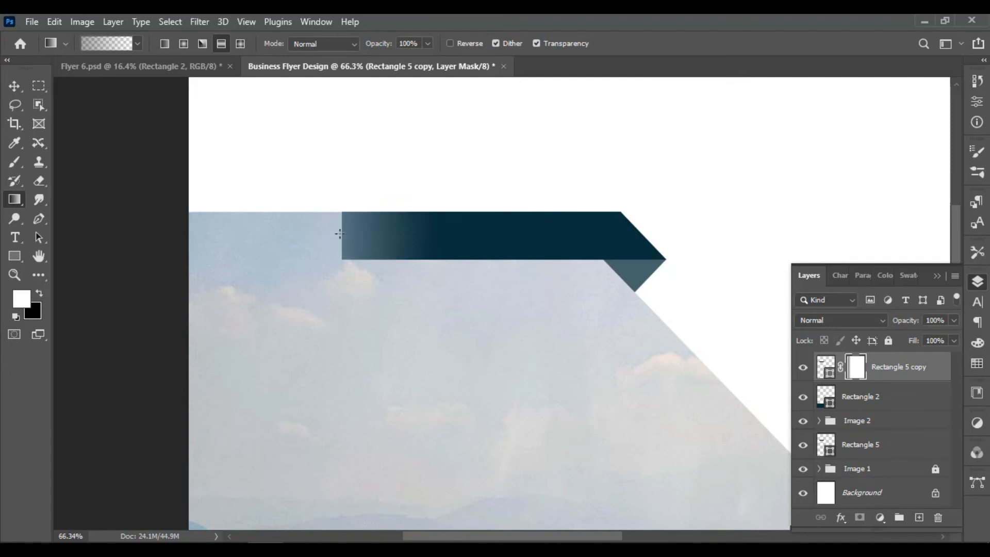
pyautogui.moveTo(304, 233); pyautogui.dragTo(482, 233)
pyautogui.moveTo(309, 233); pyautogui.dragTo(481, 233)
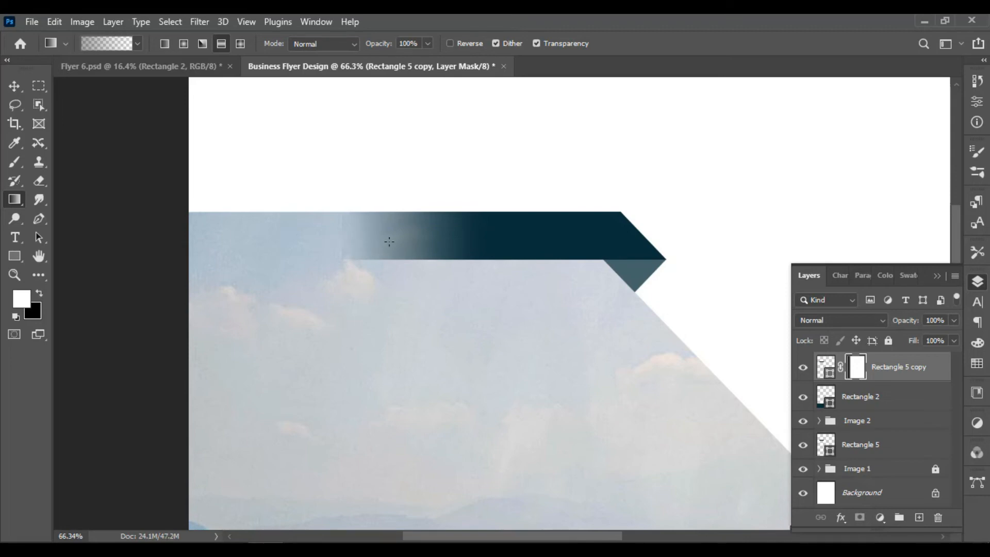
pyautogui.scroll(-3, 389, 241)
pyautogui.scroll(4, 367, 268)
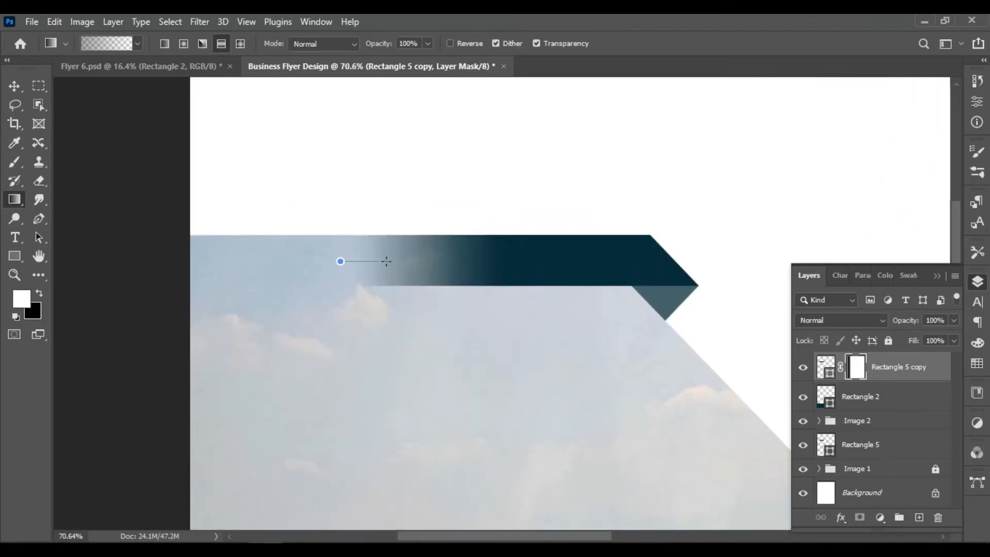
pyautogui.moveTo(386, 262); pyautogui.dragTo(386, 261)
pyautogui.scroll(-5, 380, 292)
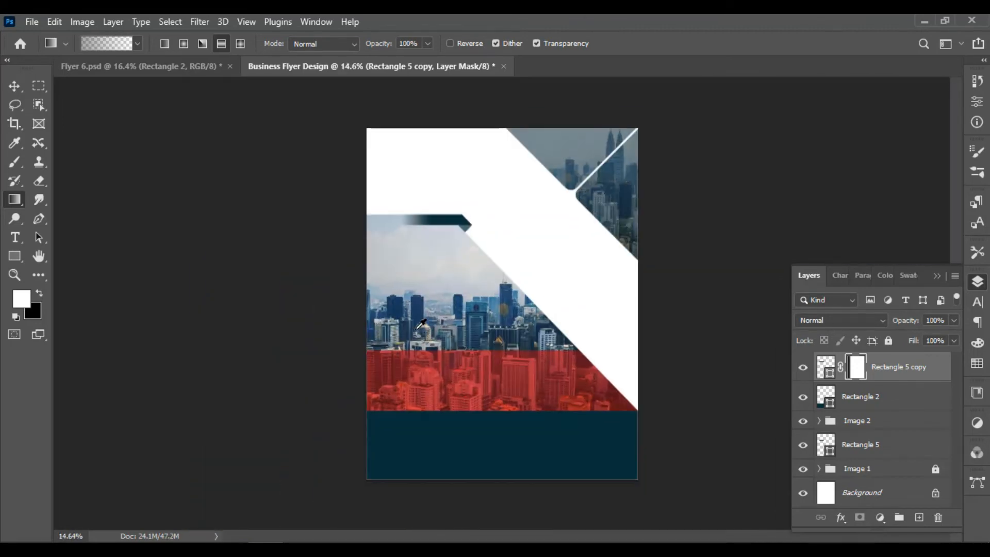
pyautogui.click(19, 88)
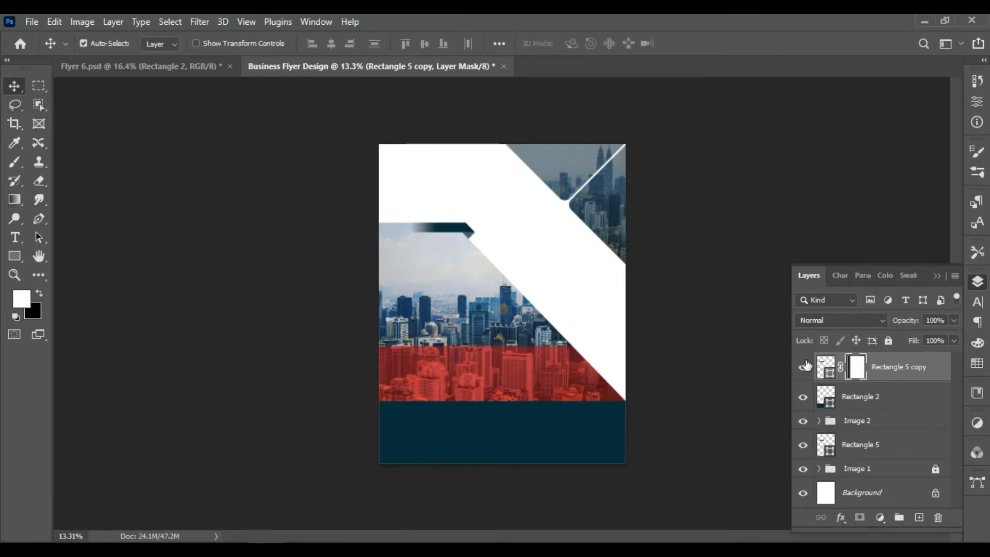
# Change the fill color of the Rectangle 5 copy bar to the lighter teal #275867.
pyautogui.doubleClick(827, 367)
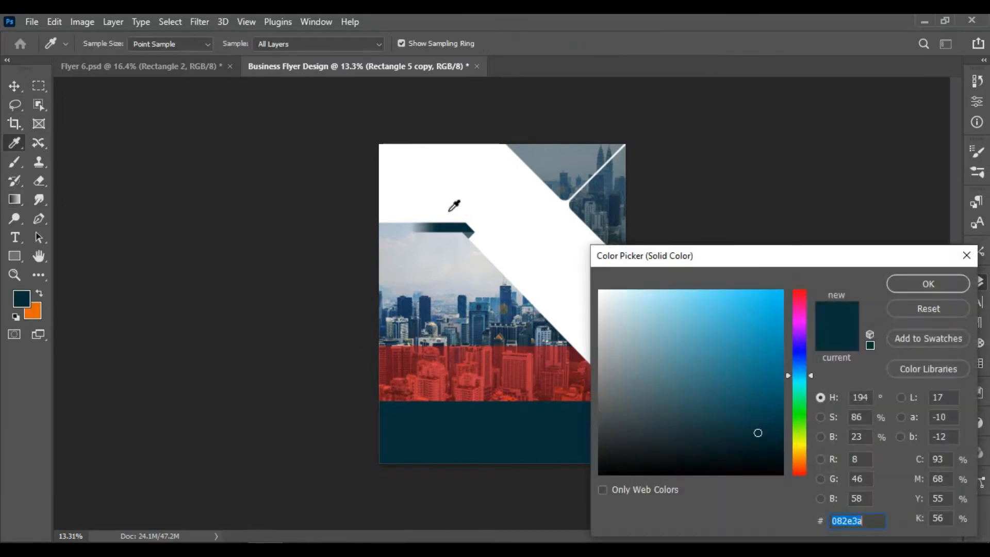
pyautogui.click(715, 394)
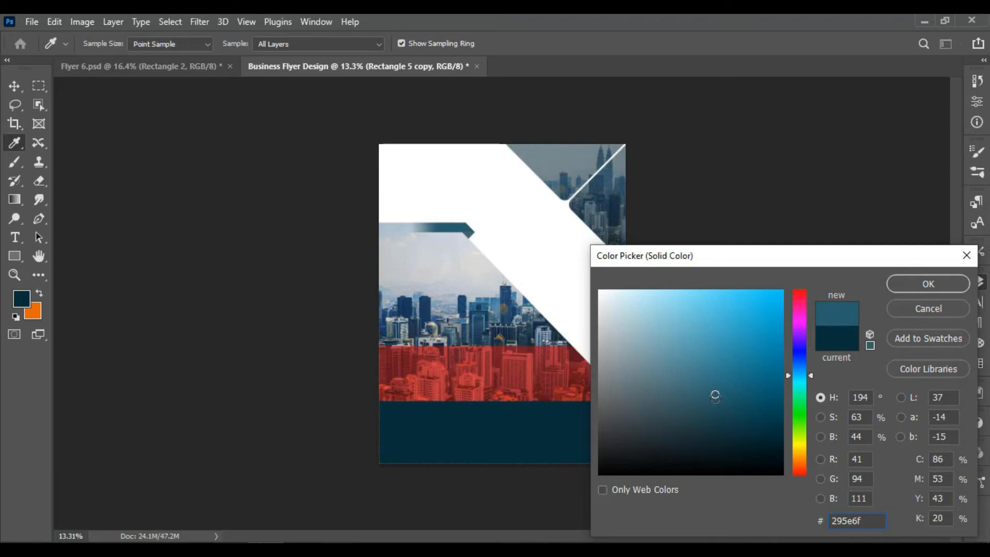
pyautogui.moveTo(715, 396); pyautogui.dragTo(714, 400)
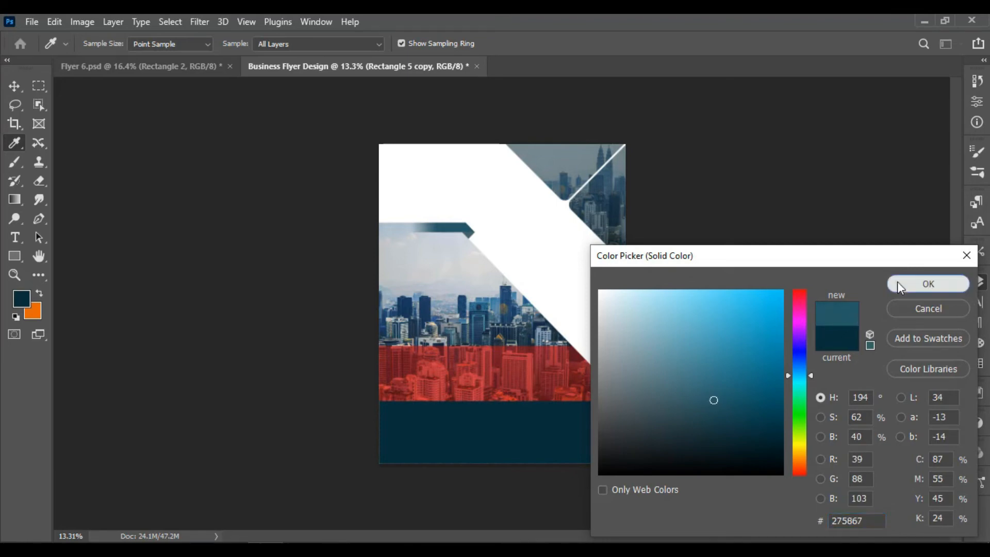
pyautogui.click(897, 282)
pyautogui.press('v')
# Set the opacity of the folded lower bar's layer, Rectangle 5, to 60%.
pyautogui.scroll(4, 456, 253)
pyautogui.click(835, 445)
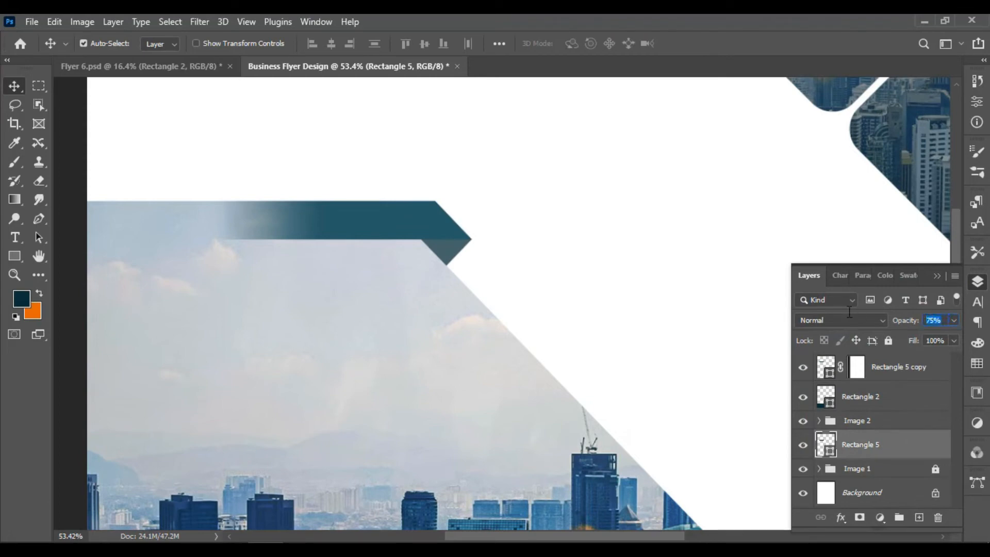
pyautogui.write('60')
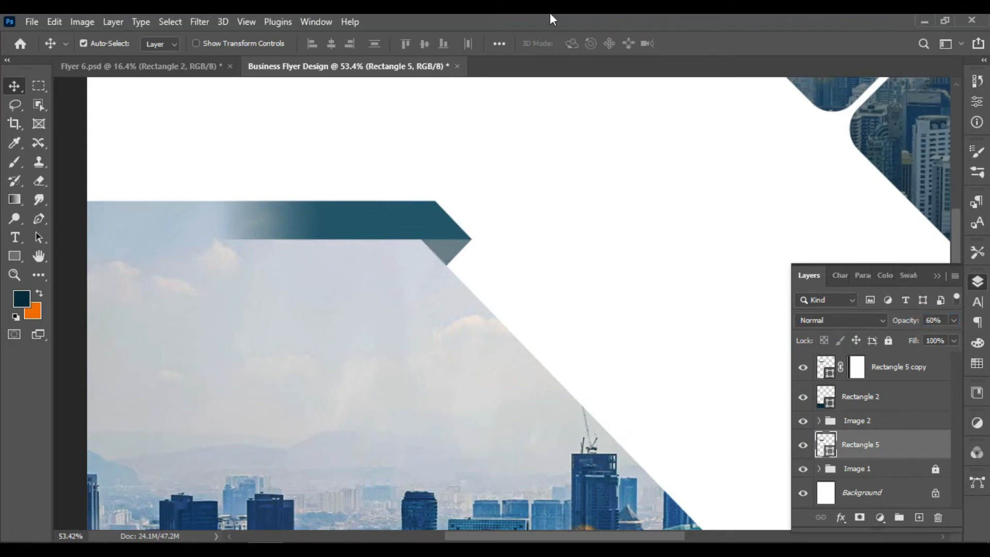
pyautogui.scroll(-5, 330, 399)
pyautogui.scroll(1, 499, 282)
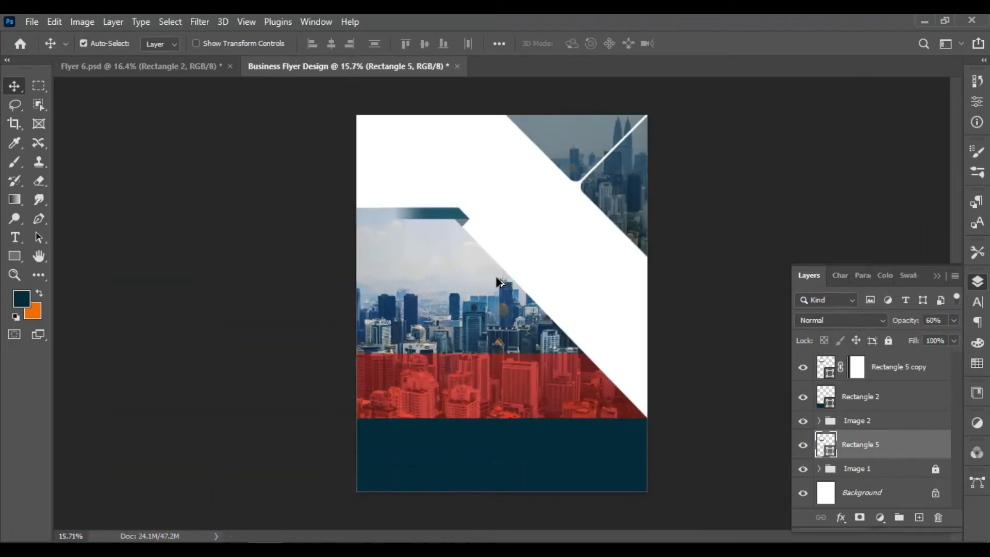
pyautogui.click(937, 276)
pyautogui.scroll(3, 592, 280)
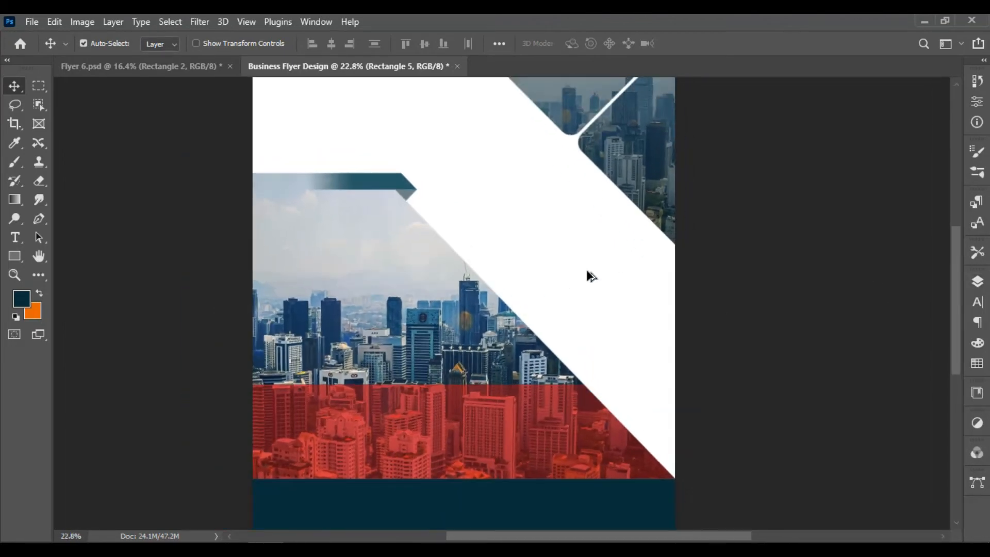
pyautogui.scroll(-3, 591, 276)
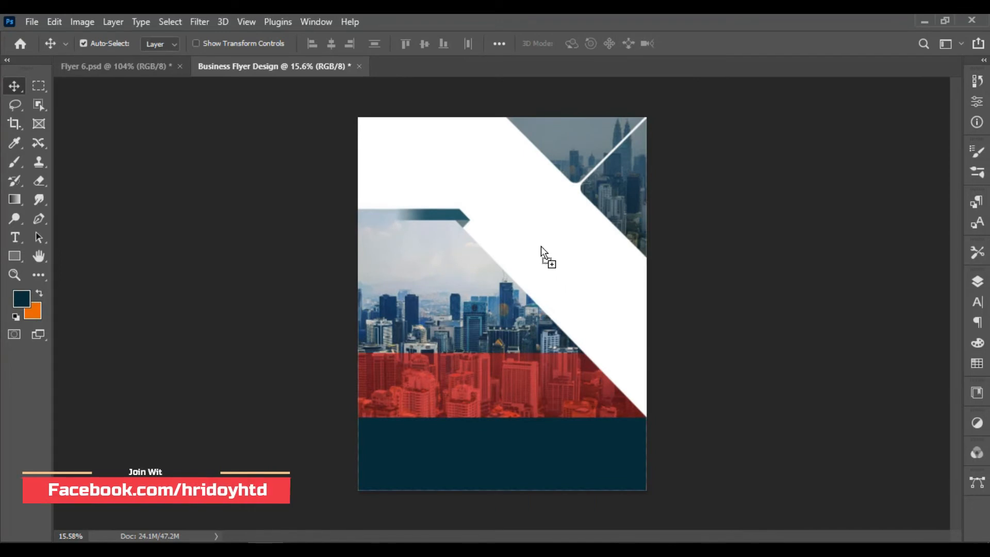
# Bring the service block with bulb icon, Lorem Ipsum heading and body text from Flyer 6.psd into the flyer's central white area.
pyautogui.moveTo(541, 246); pyautogui.dragTo(540, 246)
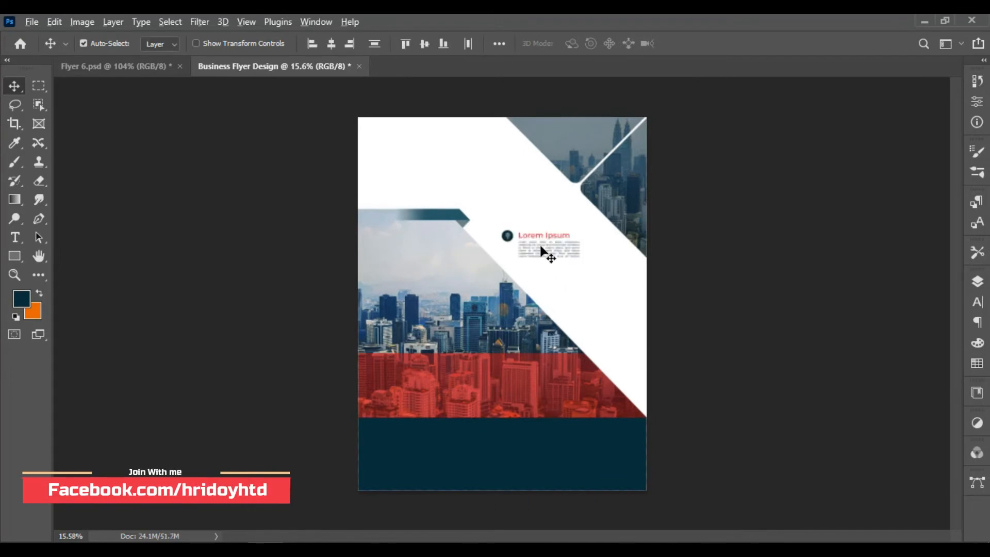
pyautogui.scroll(-1, 540, 250)
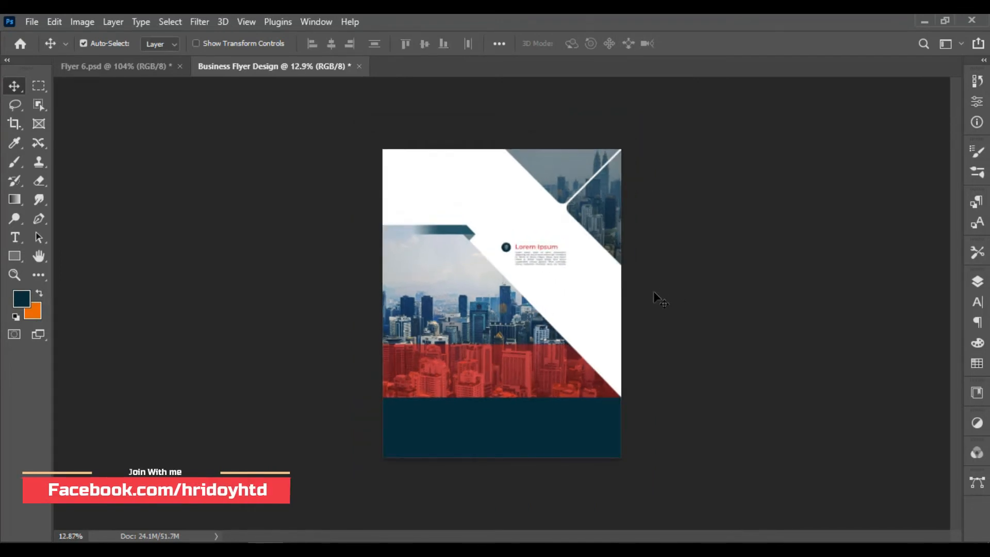
pyautogui.scroll(4, 564, 283)
pyautogui.scroll(-2, 570, 254)
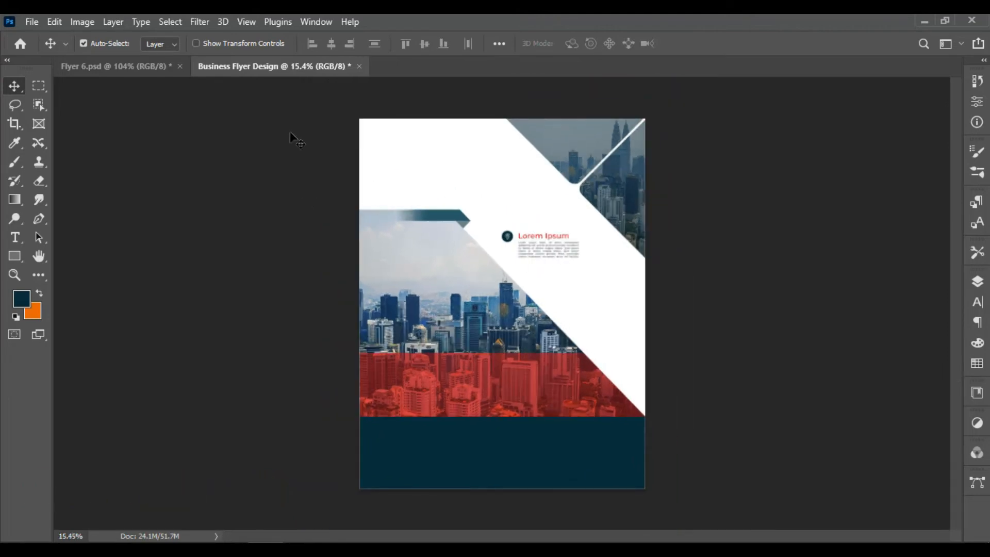
# Select the lower city photo artwork with its red band and folded teal bar, and nudge it slightly right.
pyautogui.moveTo(290, 131); pyautogui.dragTo(413, 386)
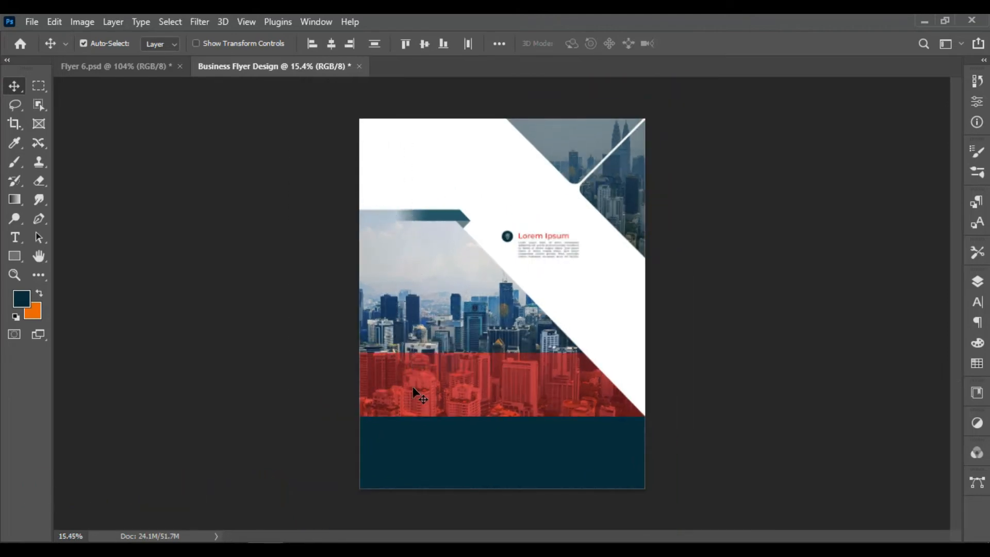
pyautogui.hotkey('shift', 'Right')
pyautogui.hotkey('shift', 'Right')
pyautogui.hotkey('shift', 'Right')
pyautogui.hotkey('shift', 'Right')
pyautogui.hotkey('shift', 'Right')
pyautogui.hotkey('shift', 'Right')
pyautogui.hotkey('shift', 'Right')
pyautogui.hotkey('shift', 'Right')
pyautogui.hotkey('shift', 'Right')
pyautogui.hotkey('shift', 'Right')
pyautogui.hotkey('shift', 'Right')
pyautogui.hotkey('shift', 'Right')
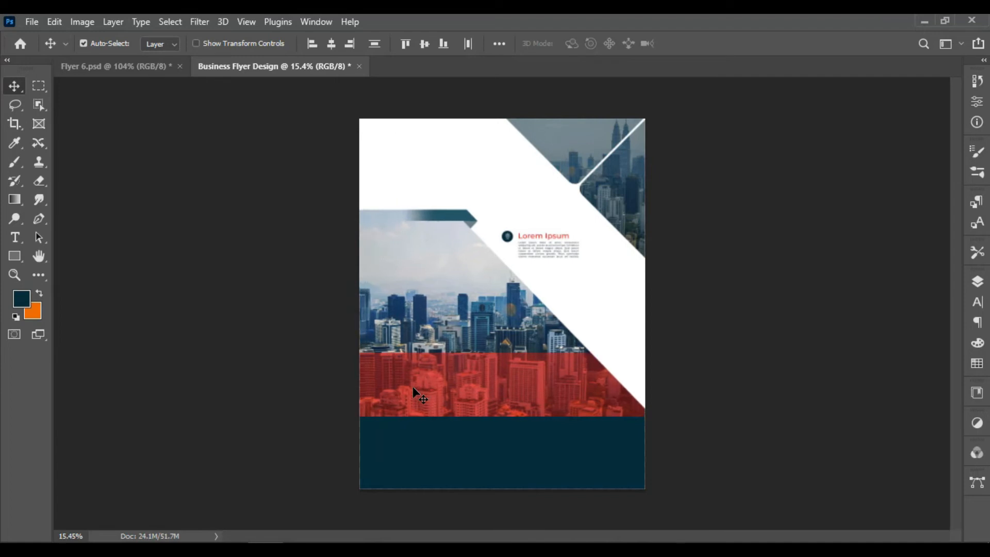
pyautogui.hotkey('shift', 'Left')
pyautogui.hotkey('shift', 'Left')
pyautogui.hotkey('shift', 'Left')
pyautogui.hotkey('shift', 'Left')
pyautogui.hotkey('shift', 'Left')
pyautogui.hotkey('shift', 'Left')
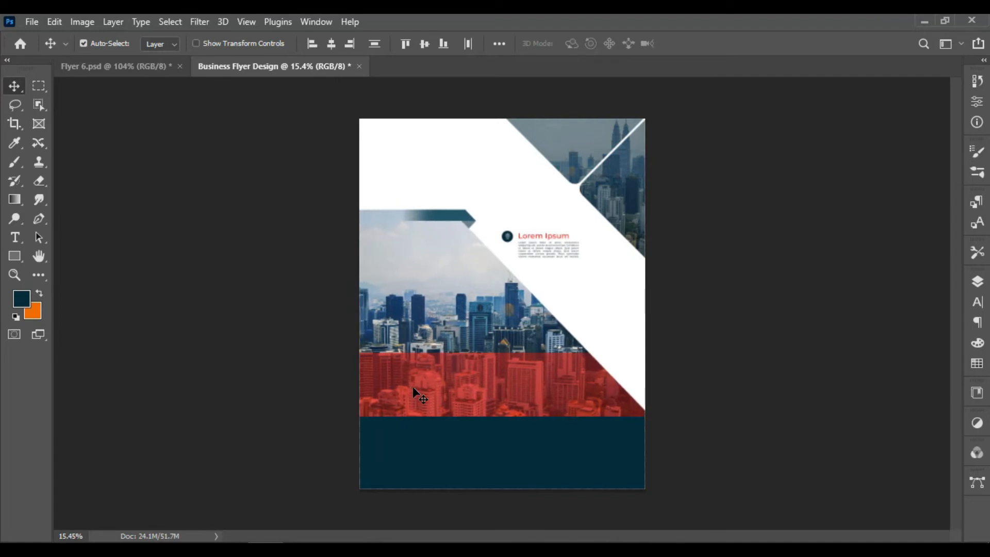
pyautogui.hotkey('shift', 'Left')
pyautogui.hotkey('shift', 'Left')
pyautogui.hotkey('shift', 'Left')
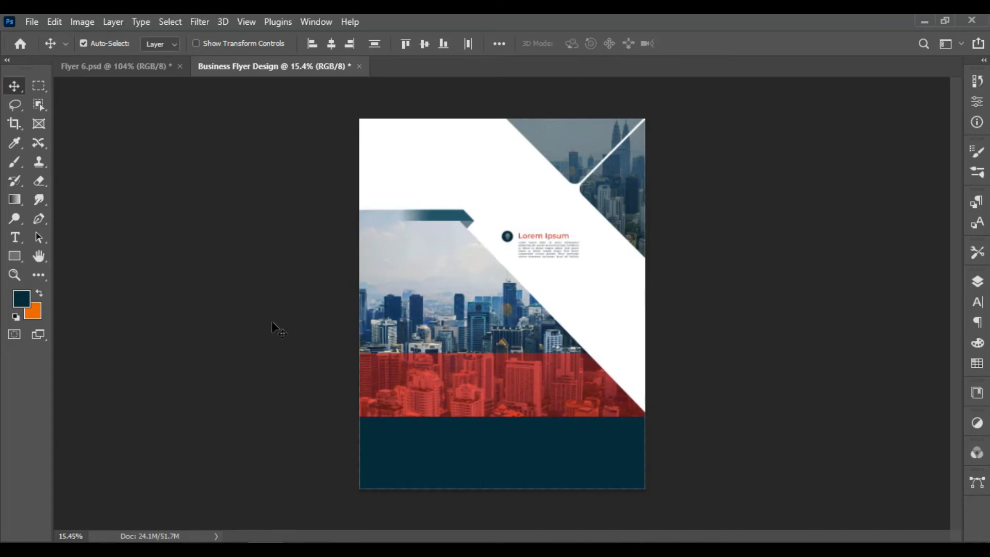
# Nudge the Shape 1 photo frame left until its slanted edge meets the footer at the page's right edge.
pyautogui.scroll(-1, 555, 456)
pyautogui.scroll(4, 555, 457)
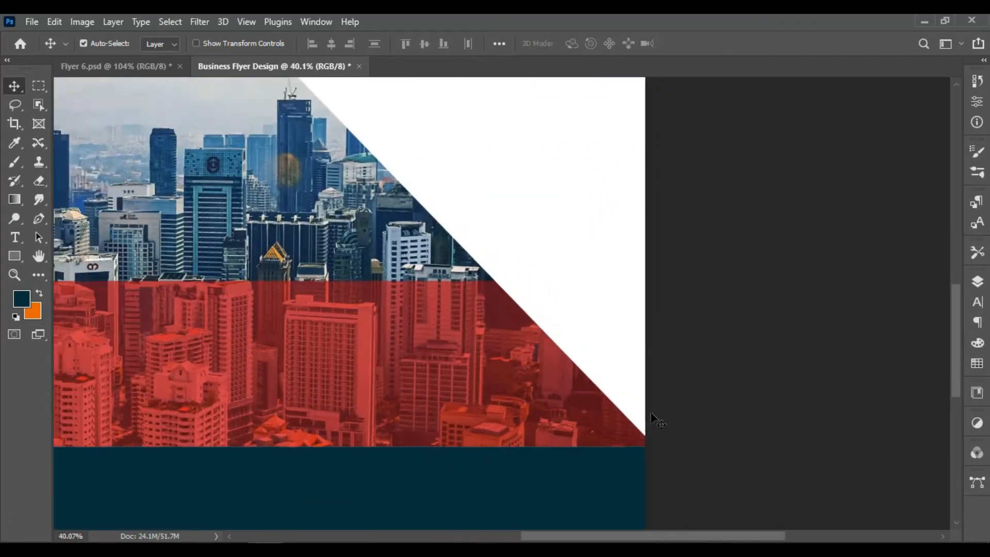
pyautogui.scroll(-2, 651, 419)
pyautogui.click(977, 281)
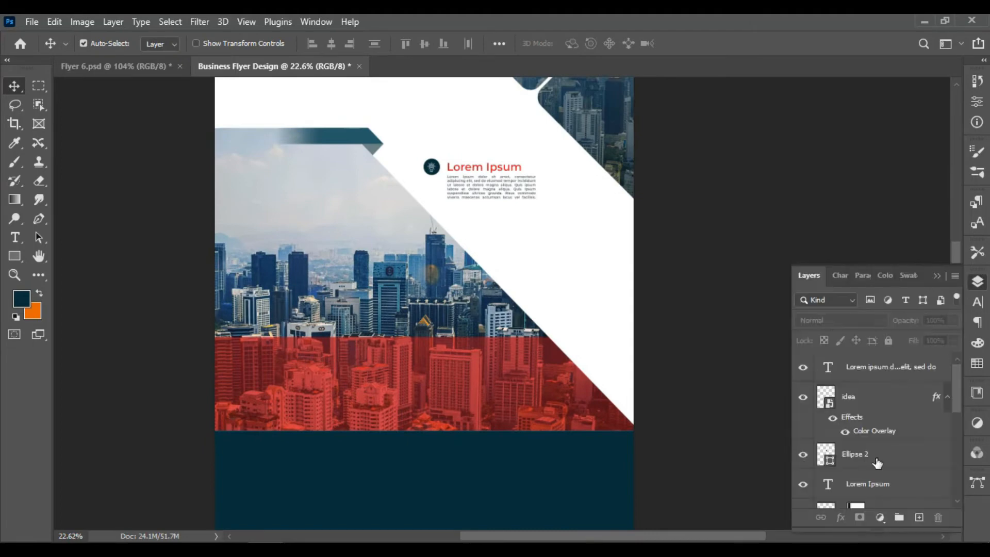
pyautogui.scroll(-6, 876, 463)
pyautogui.click(866, 419)
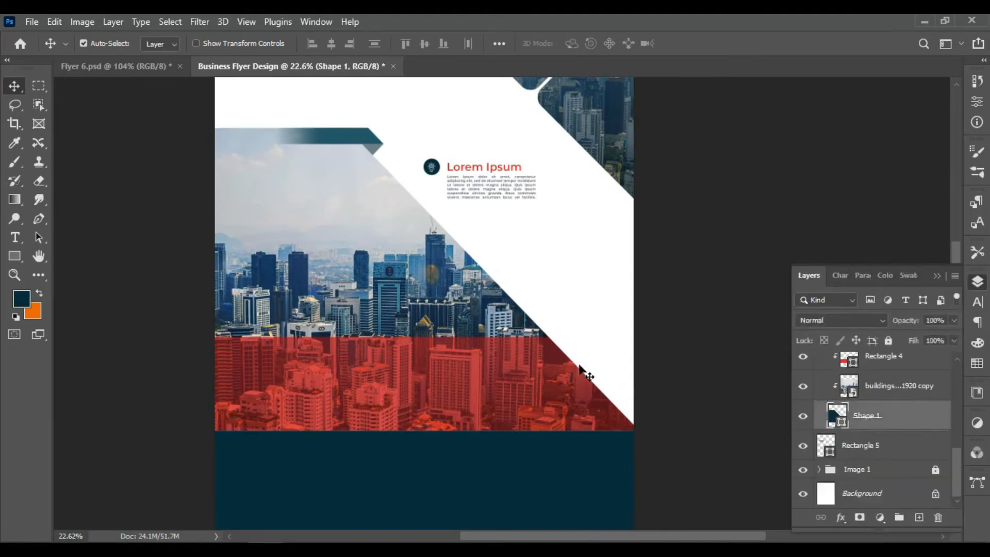
pyautogui.press('Left')
pyautogui.press('Left')
pyautogui.press('Left')
pyautogui.press('Left')
pyautogui.press('Left')
pyautogui.press('Left')
pyautogui.press('Left')
pyautogui.press('Left')
pyautogui.press('Left')
pyautogui.press('Left')
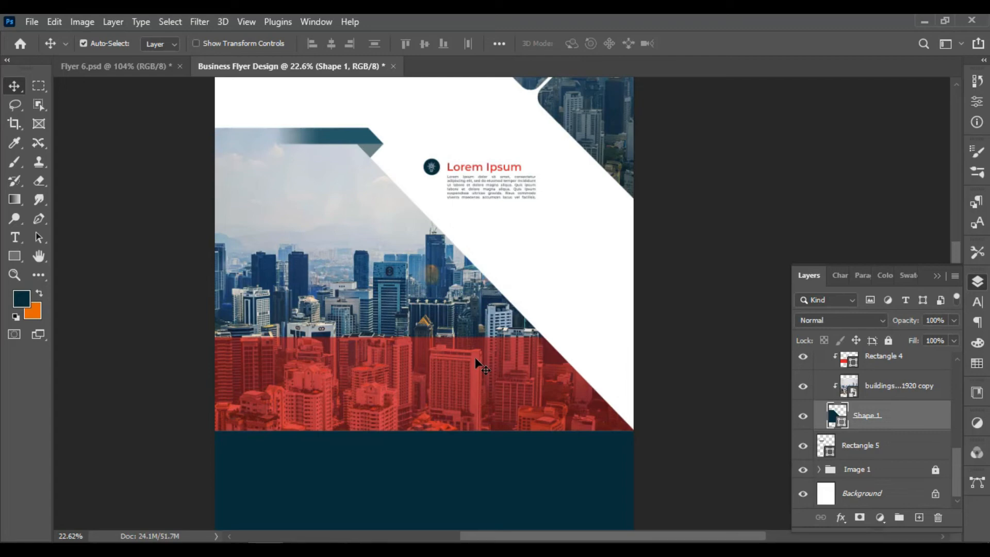
pyautogui.press('Left')
pyautogui.press('Left')
pyautogui.click(646, 261)
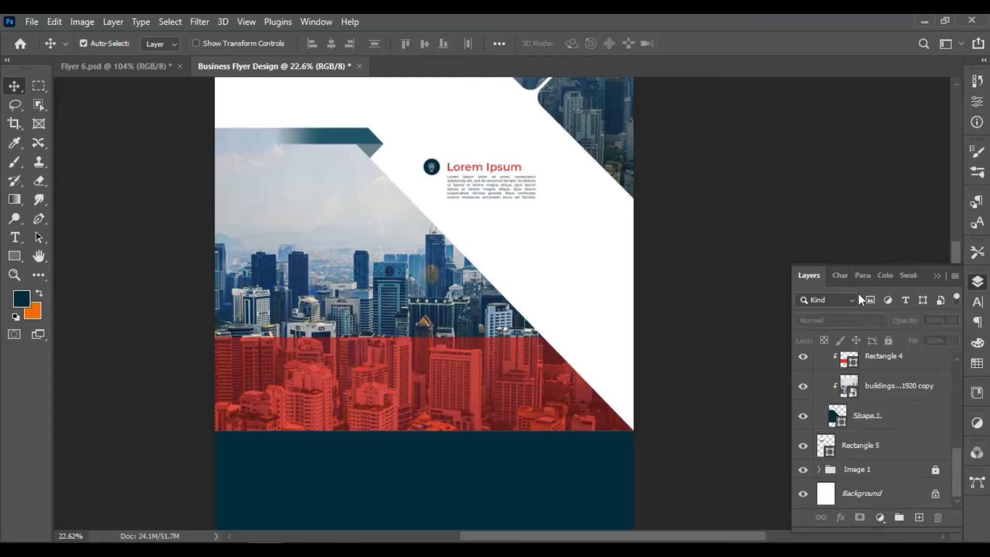
pyautogui.click(936, 276)
# Group the service block's icon, circle, heading and body text layers, and name the group Service 1.
pyautogui.scroll(-3, 504, 360)
pyautogui.scroll(5, 592, 210)
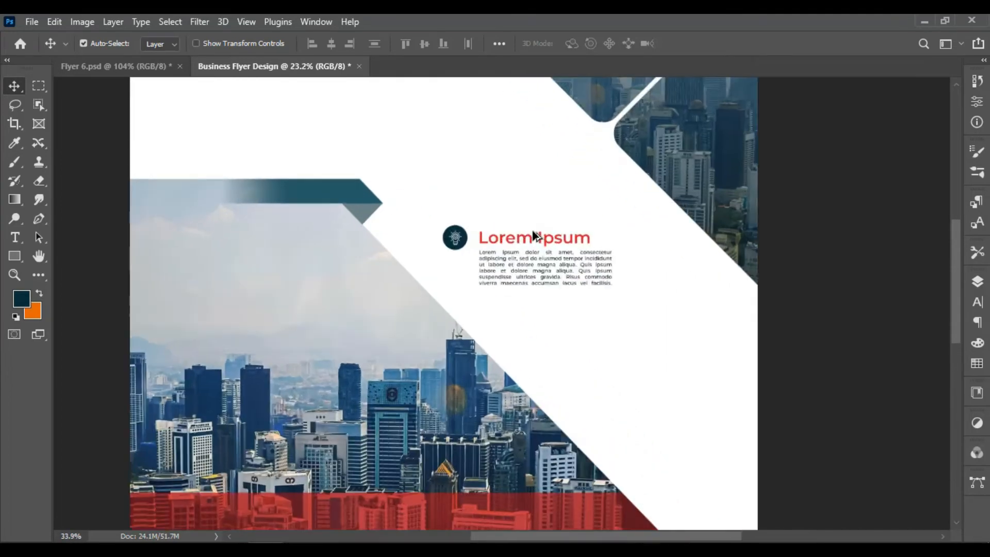
pyautogui.scroll(3, 534, 236)
pyautogui.scroll(-2, 643, 265)
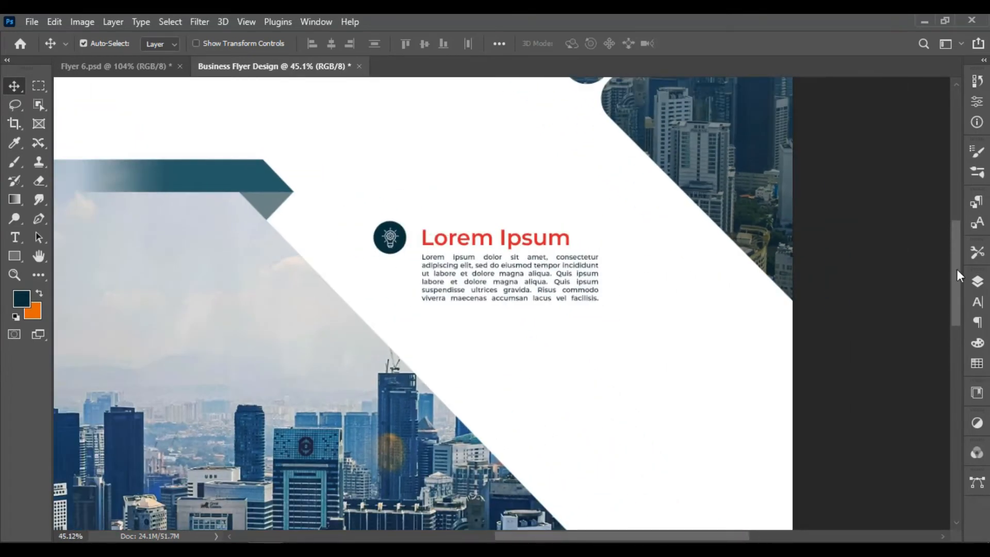
pyautogui.click(977, 281)
pyautogui.scroll(5, 866, 408)
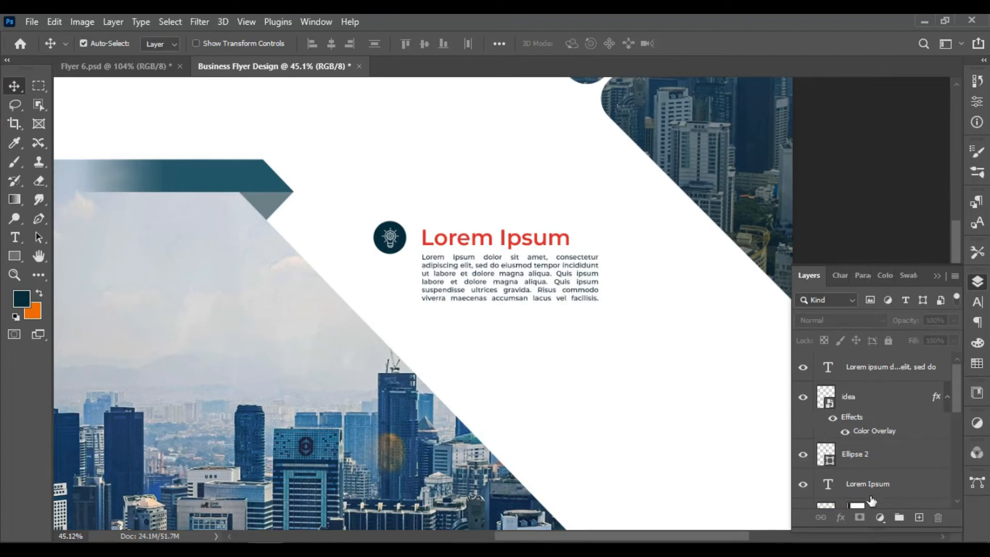
pyautogui.keyDown('shift'); pyautogui.click(865, 374); pyautogui.keyUp('shift')
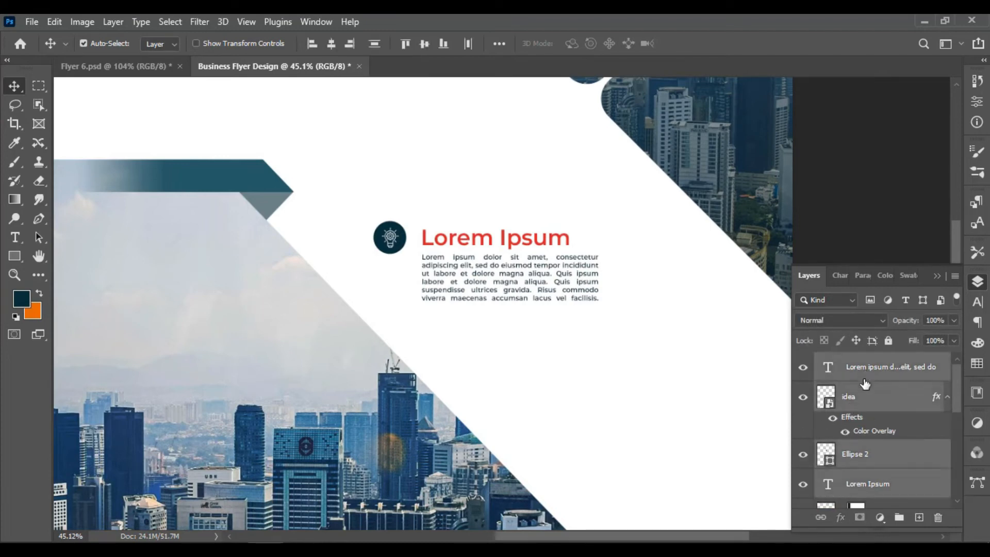
pyautogui.click(898, 518)
pyautogui.click(802, 362)
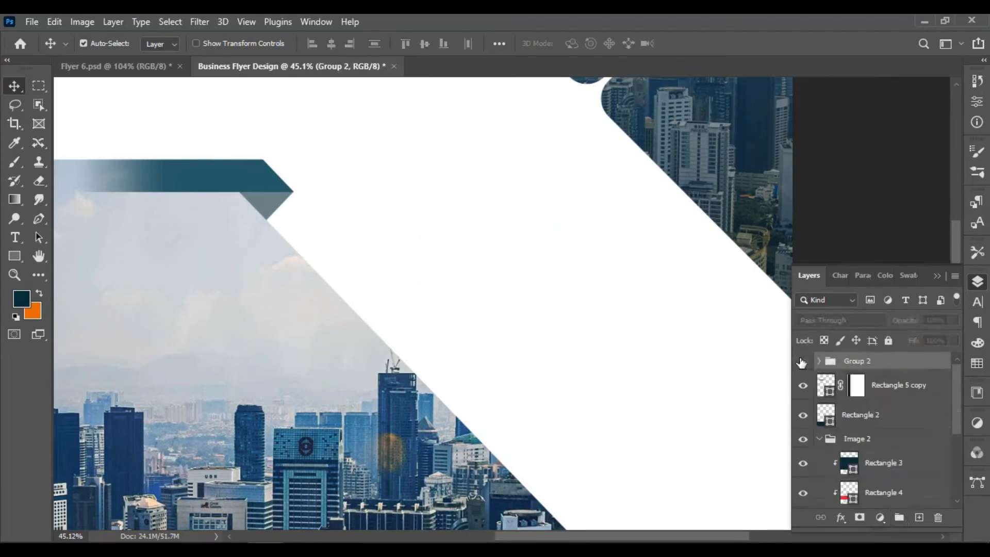
pyautogui.click(802, 361)
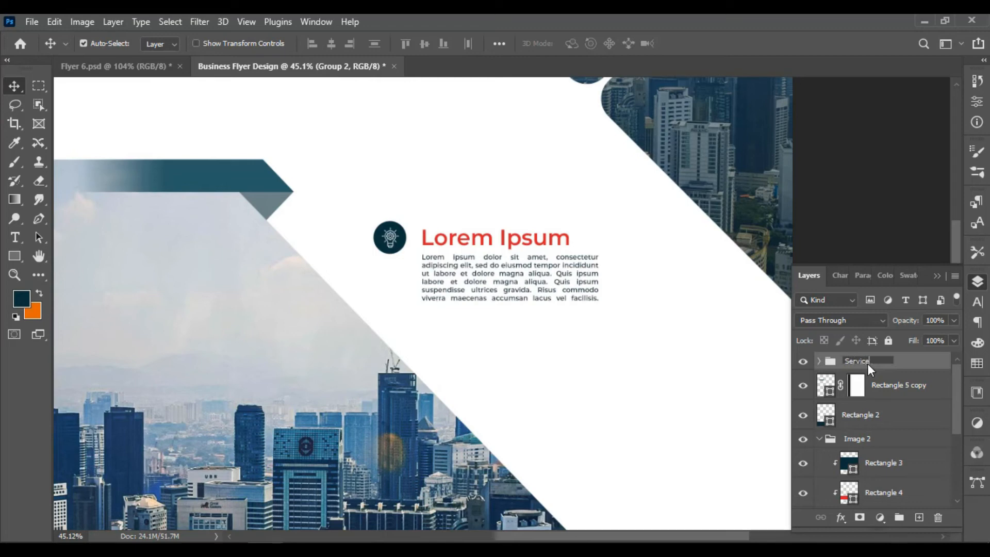
pyautogui.press('Return')
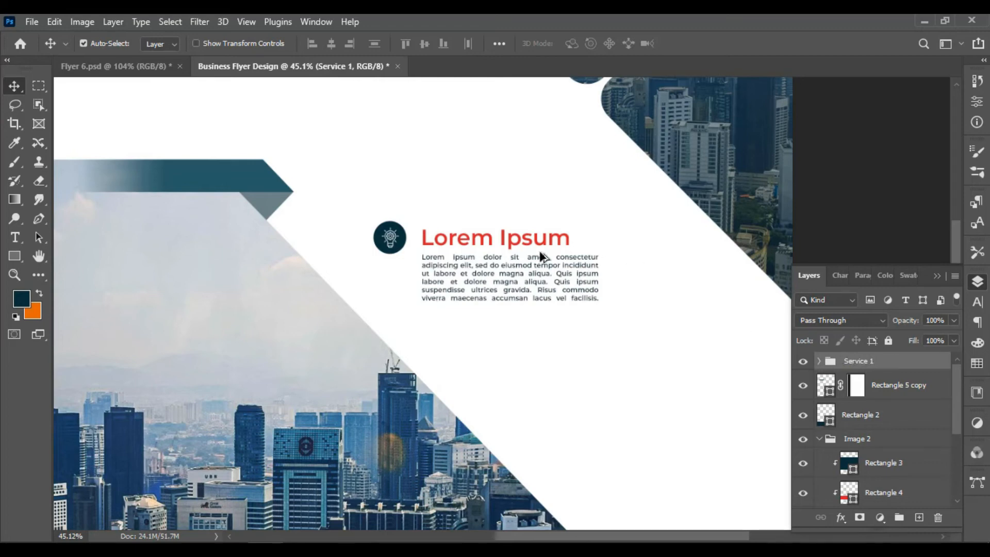
# Duplicate the Service 1 group and move the copy about 0.71 in right and 1.05 in down.
pyautogui.scroll(-3, 538, 259)
pyautogui.moveTo(878, 366); pyautogui.dragTo(918, 517)
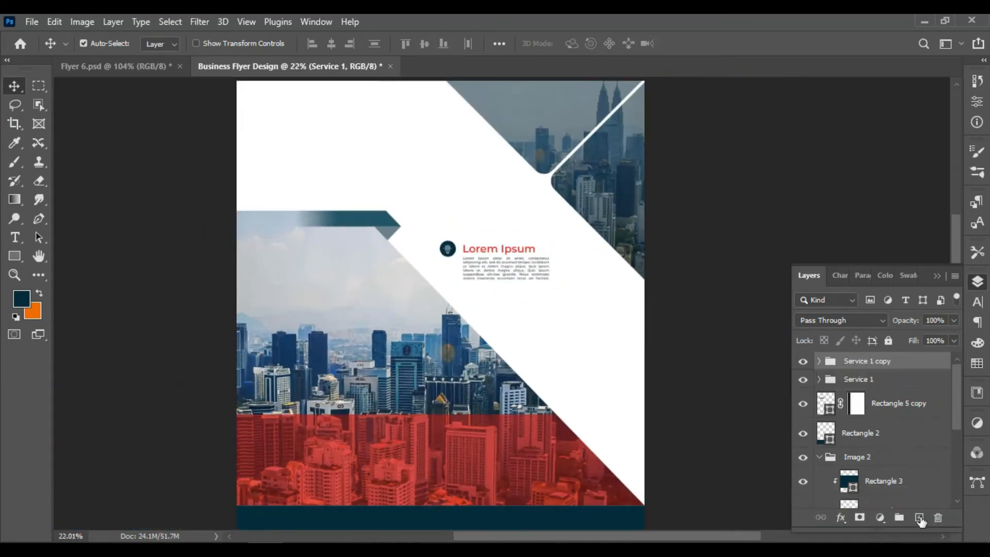
pyautogui.hotkey('ctrl', 'alt', 't')
pyautogui.moveTo(508, 253); pyautogui.dragTo(543, 303)
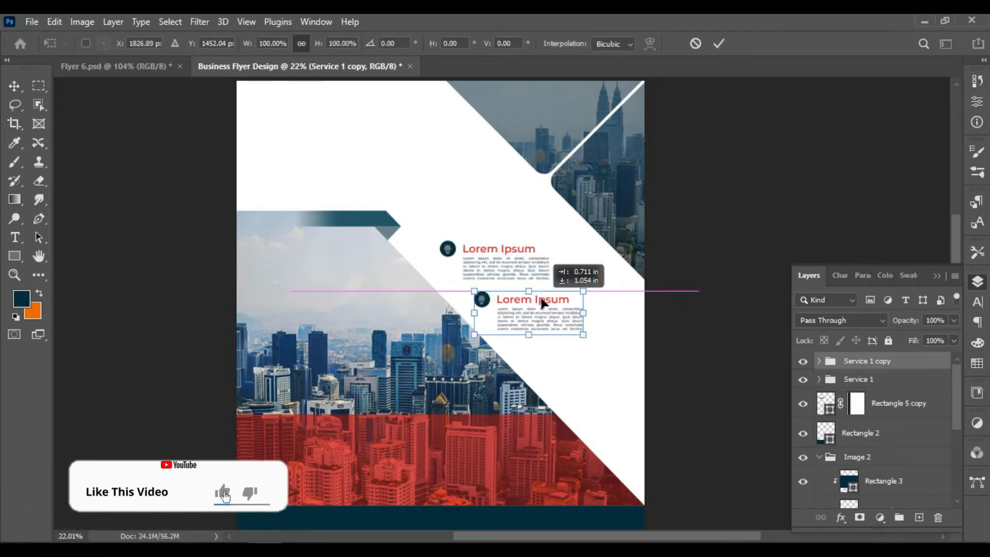
pyautogui.click(719, 43)
pyautogui.hotkey('ctrl', '-')
pyautogui.hotkey('ctrl', '-')
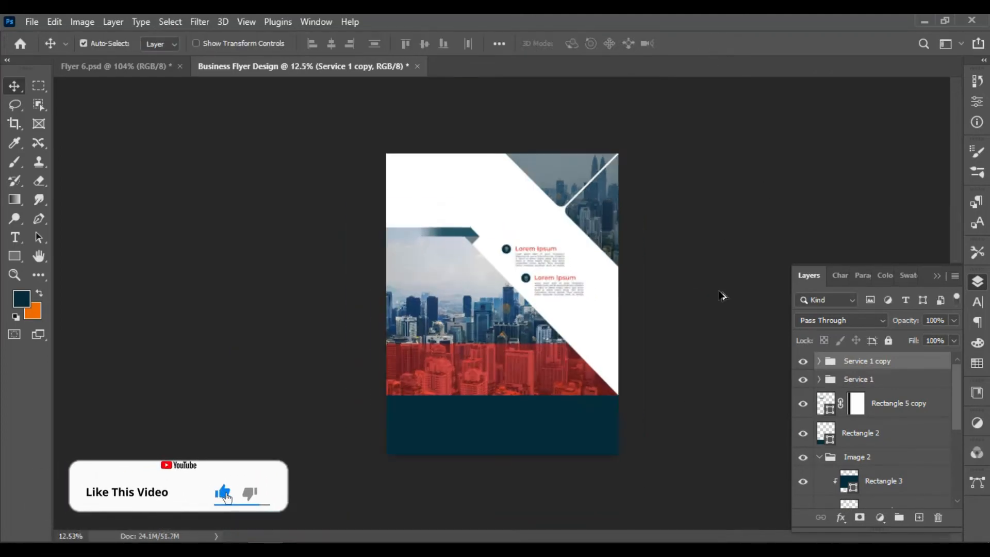
pyautogui.click(722, 294)
# Show the rulers, duplicate the second service block and move the copy diagonally below it along the photo's slanted edge.
pyautogui.scroll(5, 722, 284)
pyautogui.scroll(6, 677, 273)
pyautogui.moveTo(855, 364); pyautogui.dragTo(918, 517)
pyautogui.hotkey('ctrl', 'r')
pyautogui.hotkey('ctrl', 't')
pyautogui.scroll(-5, 632, 330)
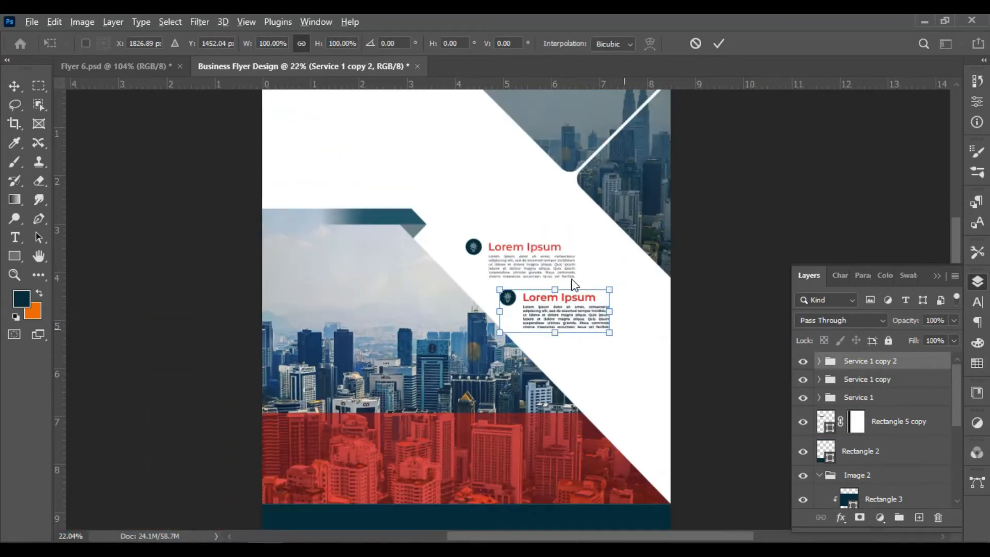
pyautogui.moveTo(579, 302); pyautogui.dragTo(619, 352)
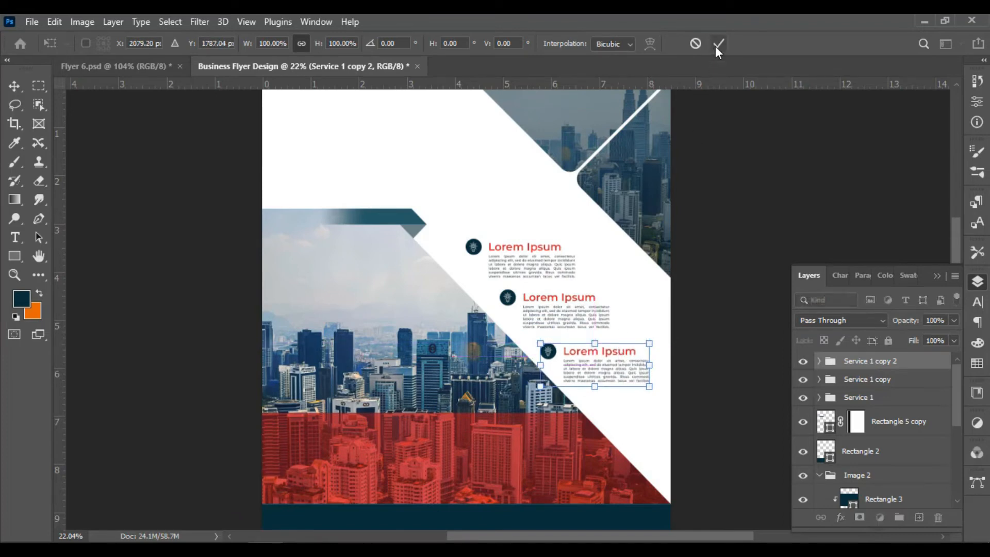
# Nudge the third service block right to X 2094.57 px and apply the transform.
pyautogui.scroll(3, 663, 367)
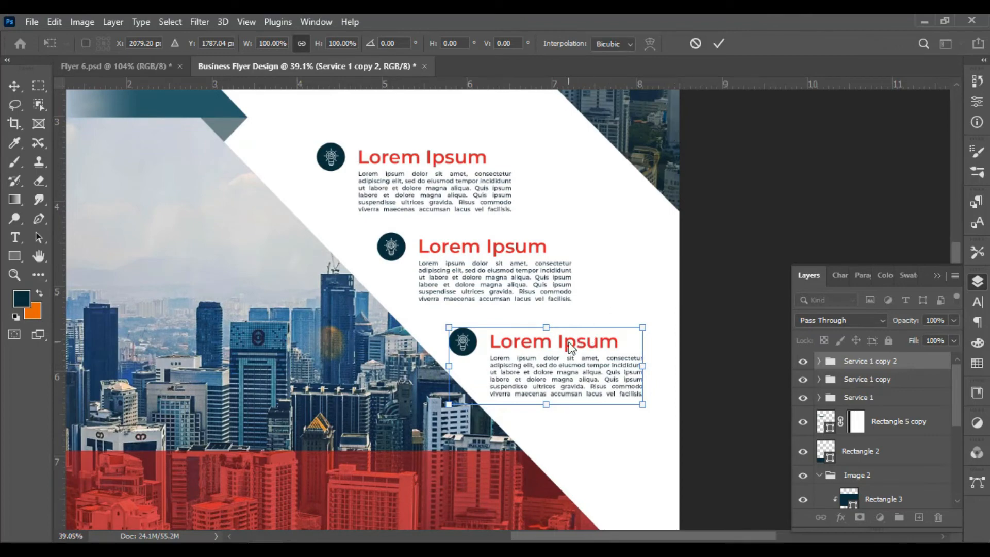
pyautogui.press('Right')
pyautogui.press('Right')
pyautogui.press('Right')
pyautogui.press('Right')
pyautogui.press('Right')
pyautogui.press('Right')
pyautogui.press('Right')
pyautogui.press('Right')
pyautogui.press('Right')
pyautogui.press('Right')
pyautogui.press('Right')
pyautogui.press('Right')
pyautogui.press('Right')
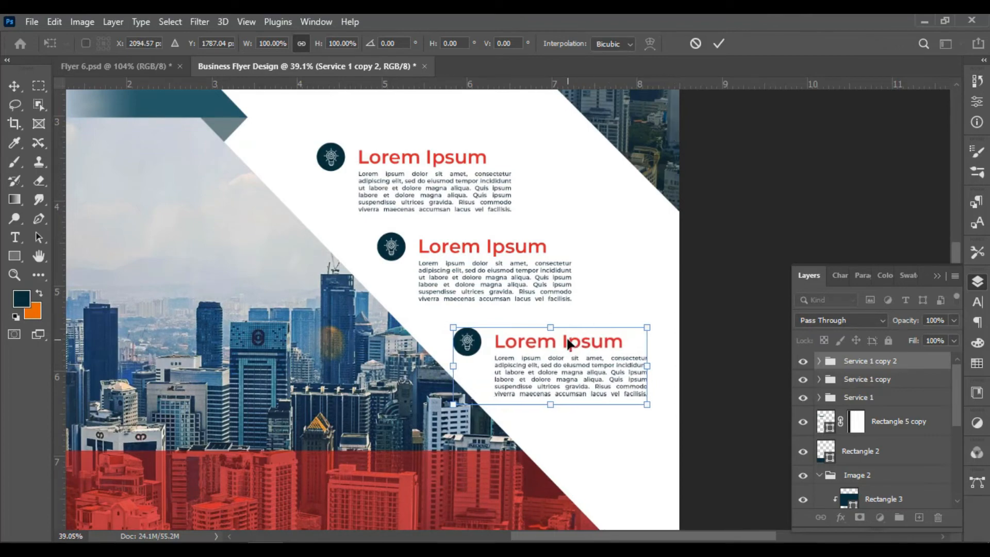
pyautogui.click(719, 43)
pyautogui.scroll(-5, 619, 351)
pyautogui.scroll(5, 554, 335)
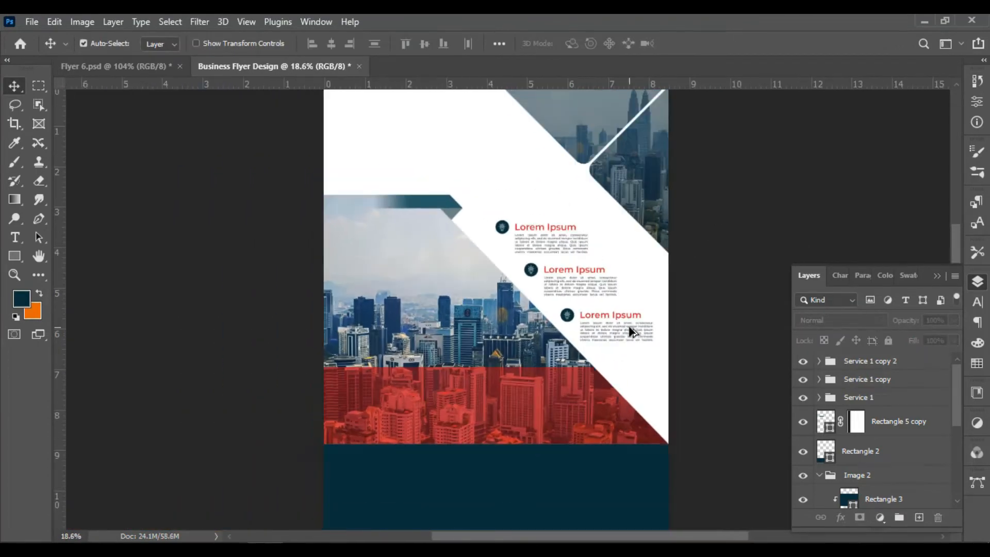
pyautogui.scroll(-4, 554, 336)
# Open target.png from the Eliements folder and bring the target icon into the Business Flyer Design document.
pyautogui.click(32, 21)
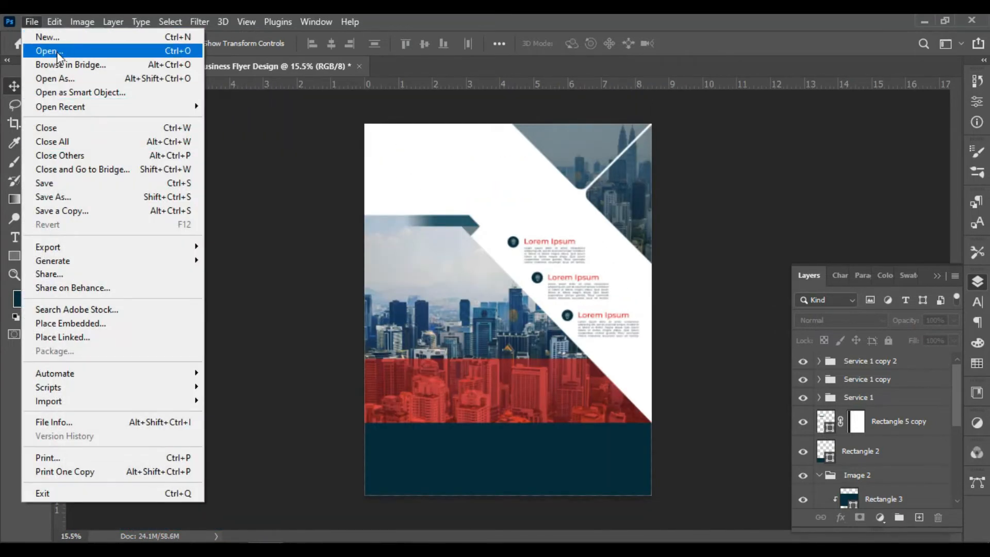
pyautogui.click(58, 50)
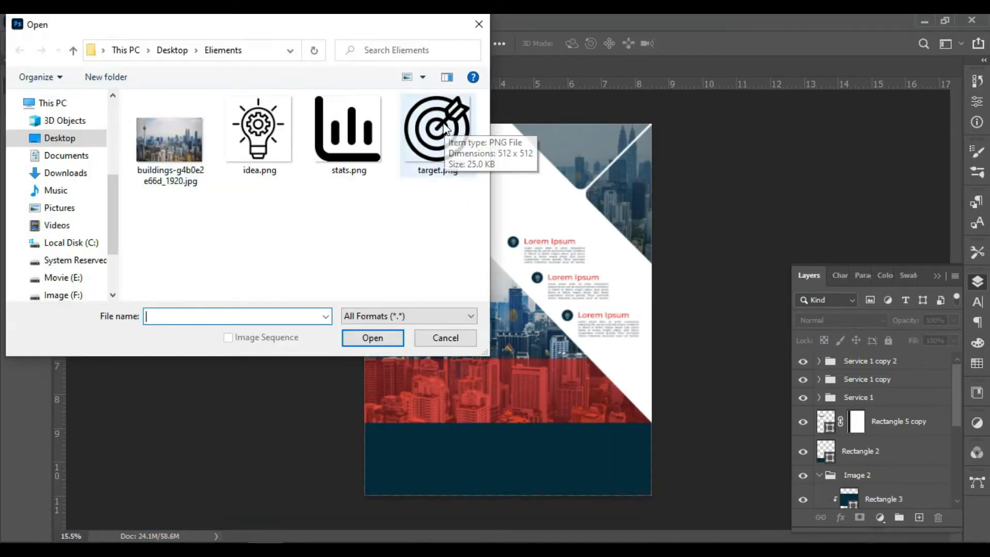
pyautogui.click(442, 129)
pyautogui.click(388, 338)
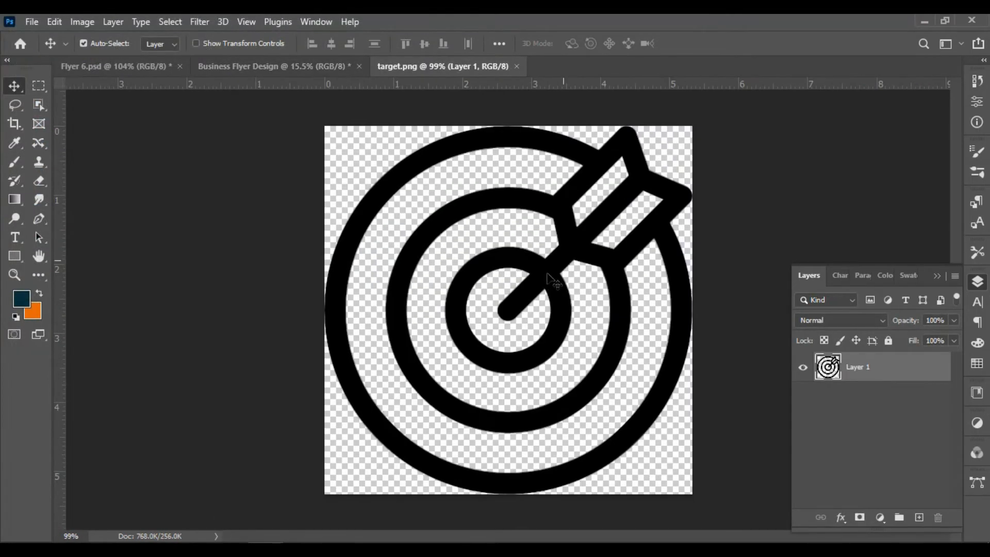
pyautogui.moveTo(553, 281); pyautogui.dragTo(218, 85)
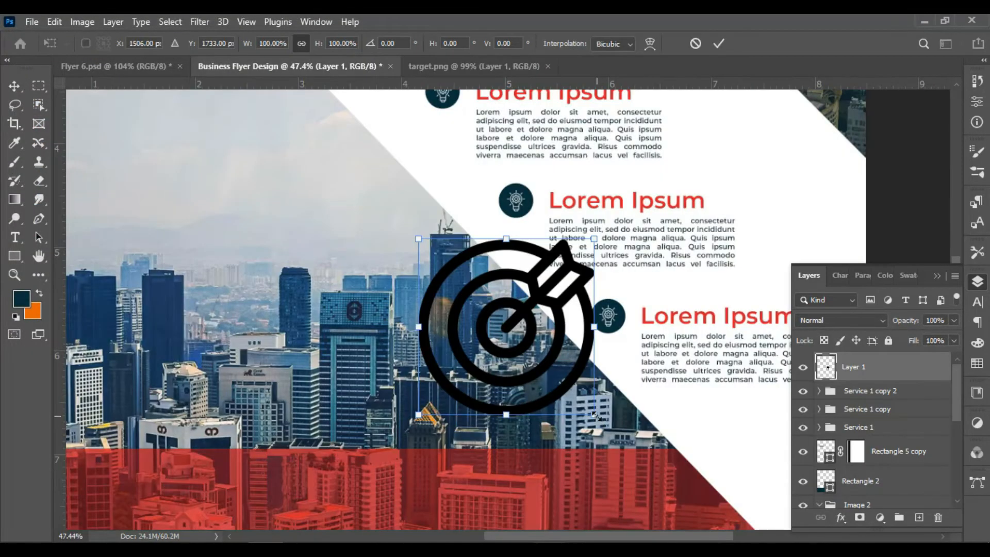
# Scale the target icon to about 18.92% and place it over the second service block's icon circle.
pyautogui.moveTo(597, 408); pyautogui.dragTo(427, 200)
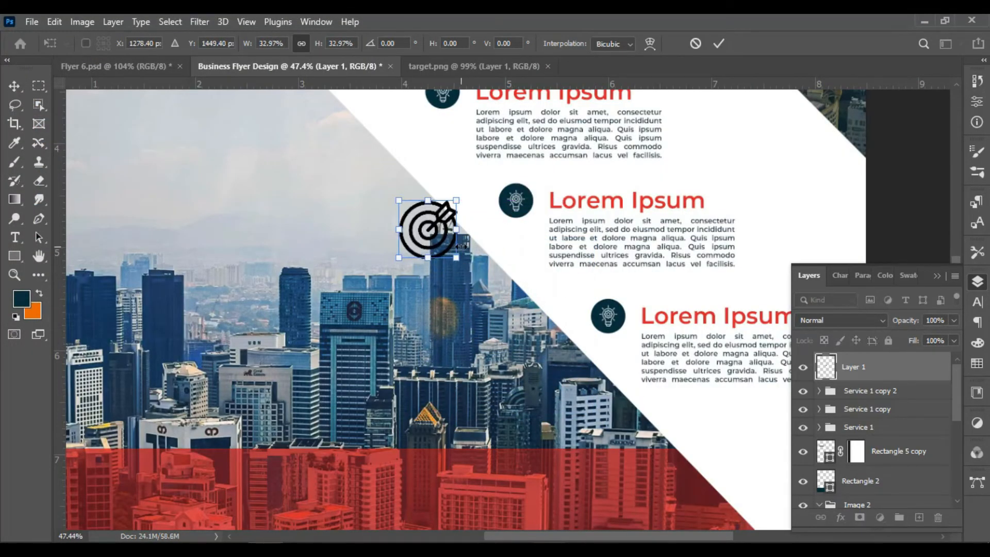
pyautogui.hotkey('ctrl', 'z')
pyautogui.moveTo(437, 258); pyautogui.dragTo(530, 201)
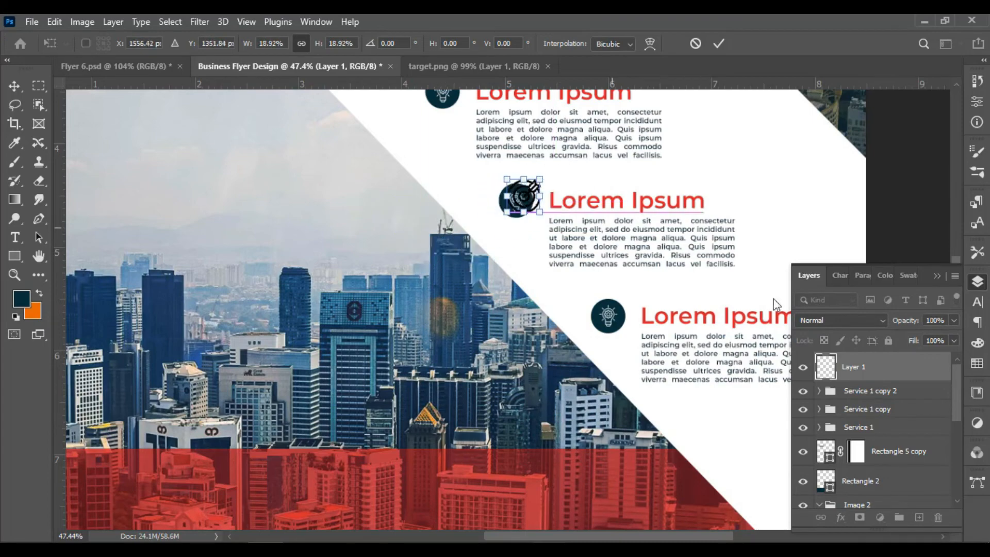
pyautogui.press('Return')
# Apply the target icon's transform and give its layer a white Color Overlay.
pyautogui.rightClick(876, 369)
pyautogui.click(716, 35)
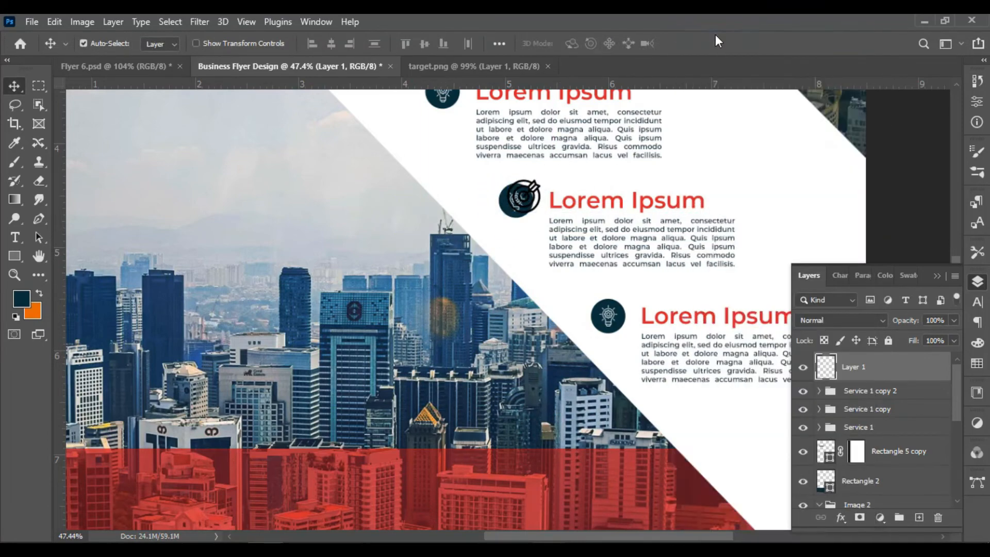
pyautogui.click(384, 387)
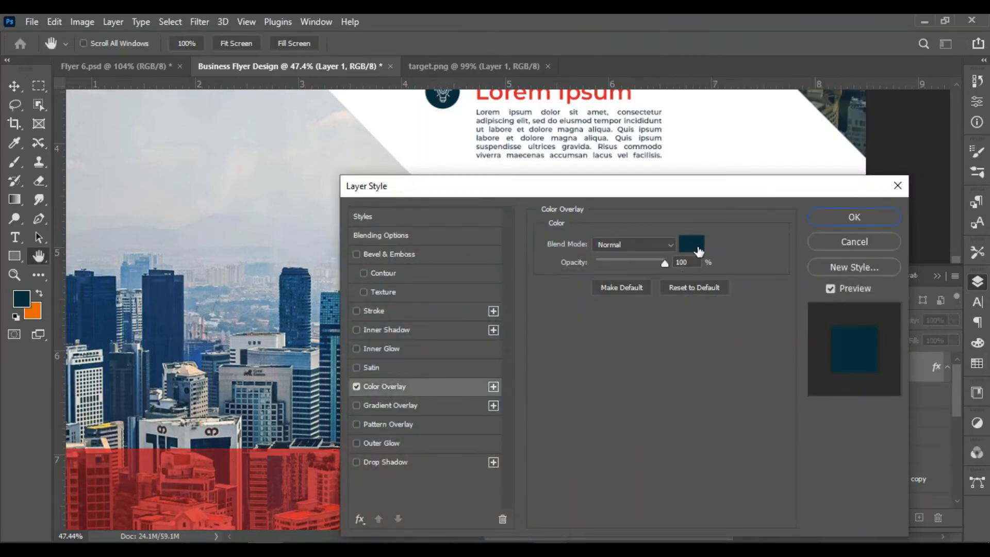
pyautogui.click(692, 243)
pyautogui.click(598, 285)
pyautogui.click(910, 282)
pyautogui.click(852, 218)
# Delete the old light-bulb icon from the second service block's circle.
pyautogui.scroll(6, 503, 217)
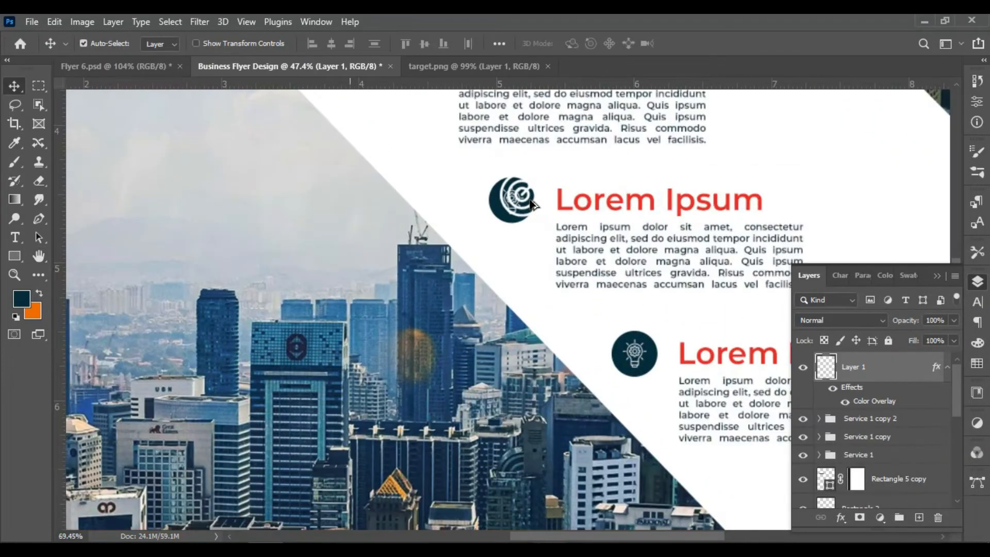
pyautogui.click(495, 217)
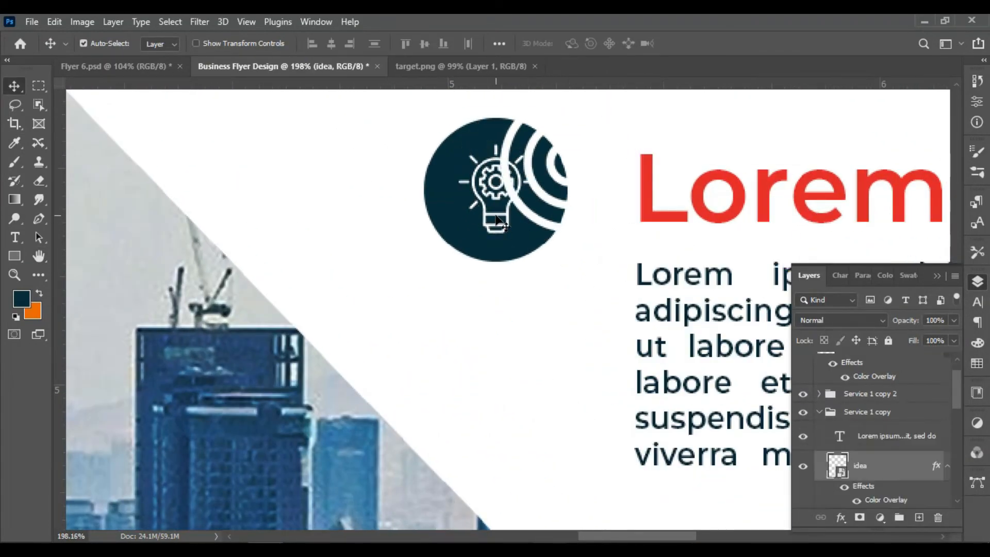
pyautogui.press('Delete')
# Move the target icon into the middle of the second service block's circle and scale it to about 54.23%.
pyautogui.moveTo(541, 193); pyautogui.dragTo(491, 208)
pyautogui.hotkey('ctrl', 't')
pyautogui.moveTo(592, 247); pyautogui.dragTo(552, 209)
pyautogui.moveTo(536, 171); pyautogui.dragTo(512, 184)
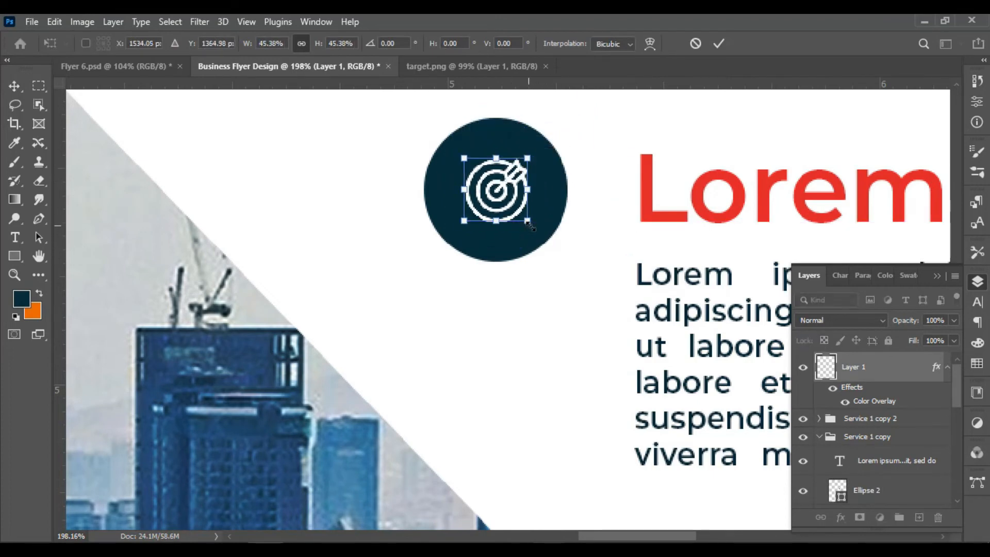
pyautogui.moveTo(531, 226)
pyautogui.mouseDown()
pyautogui.moveTo(561, 236)
pyautogui.moveTo(535, 229)
pyautogui.mouseUp()
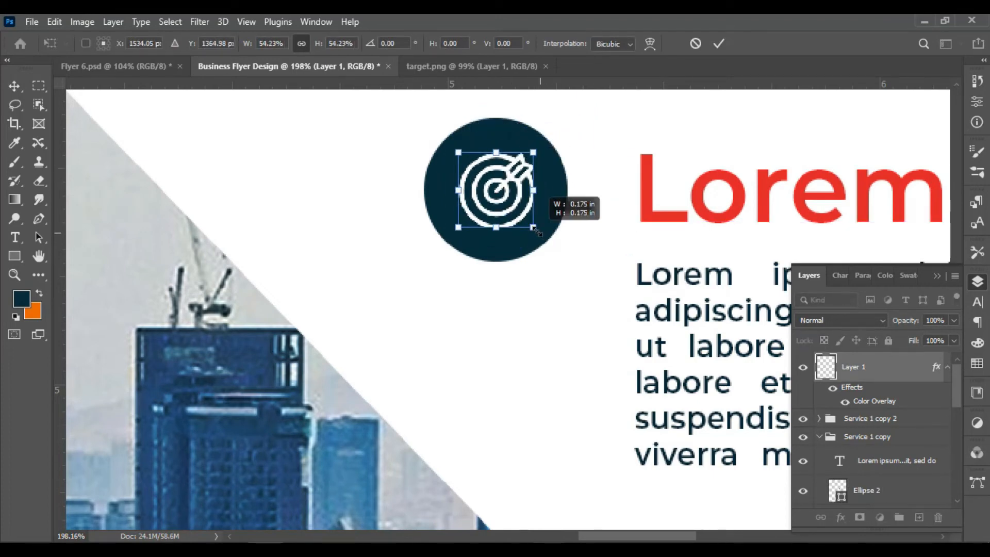
pyautogui.click(718, 45)
# Select the target icon with its dark circle and align their vertical centers.
pyautogui.scroll(-5, 575, 335)
pyautogui.scroll(6, 400, 311)
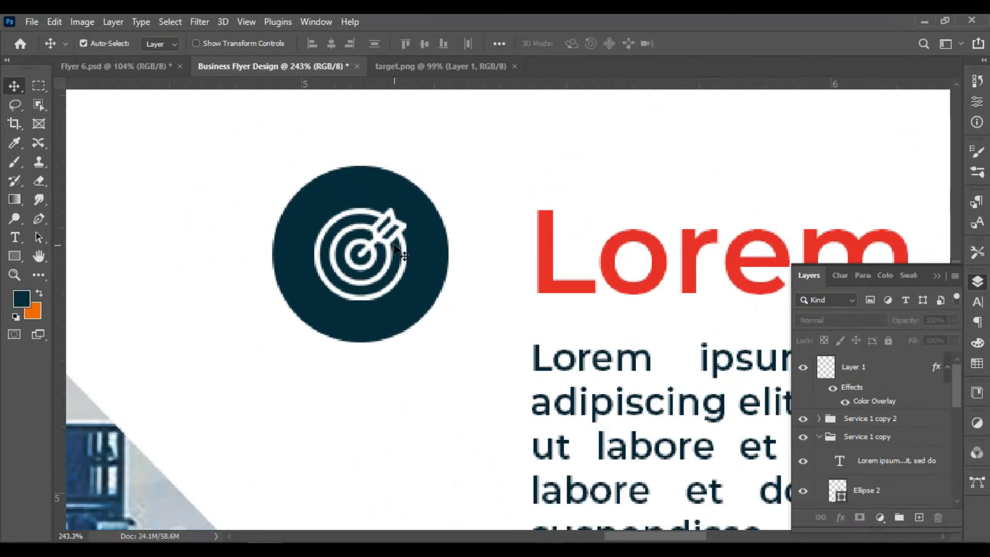
pyautogui.click(393, 243)
pyautogui.keyDown('shift'); pyautogui.click(413, 205); pyautogui.keyUp('shift')
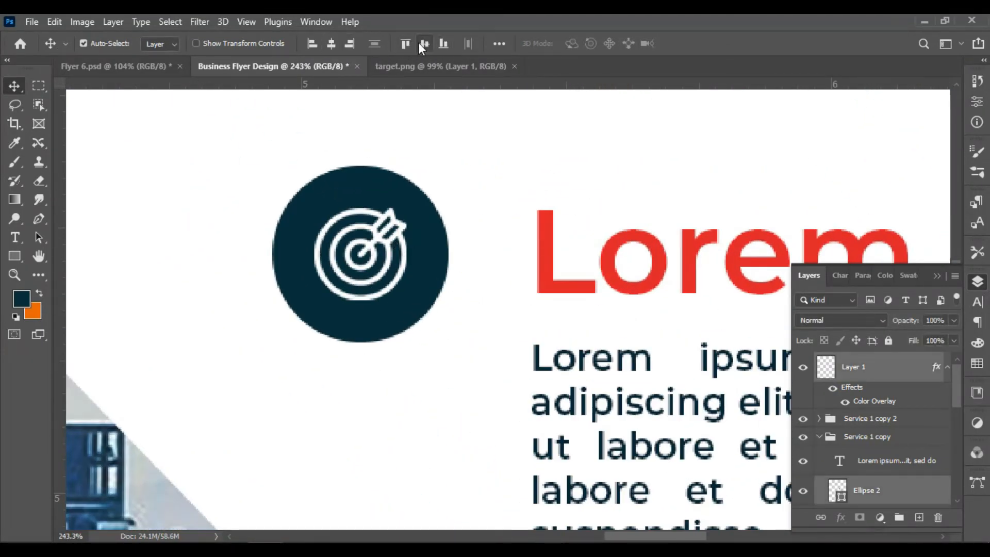
# Delete the light-bulb icon from the third service block and place stats.png there as an embedded image.
pyautogui.scroll(-5, 458, 326)
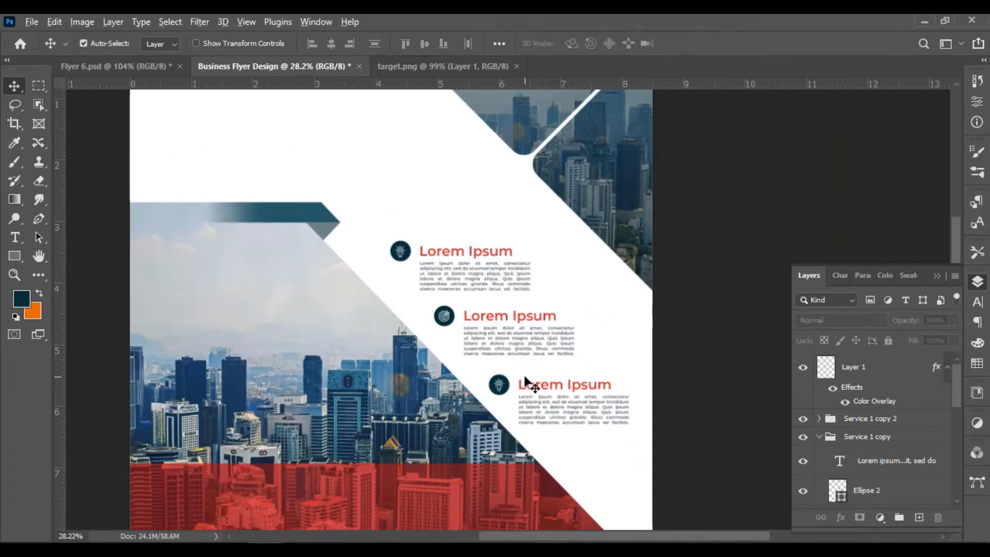
pyautogui.scroll(5, 526, 382)
pyautogui.click(466, 387)
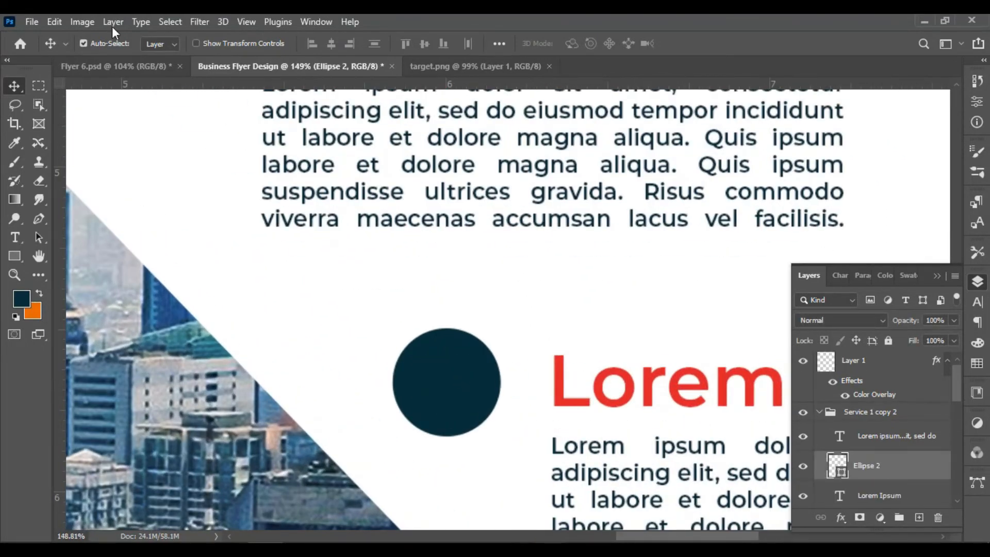
pyautogui.click(32, 21)
pyautogui.click(82, 322)
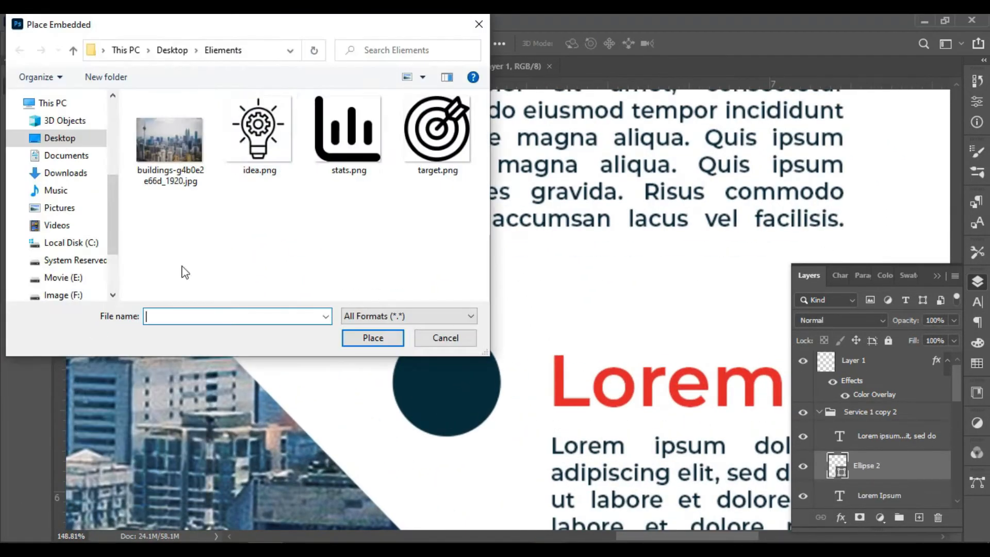
pyautogui.click(347, 131)
pyautogui.click(367, 339)
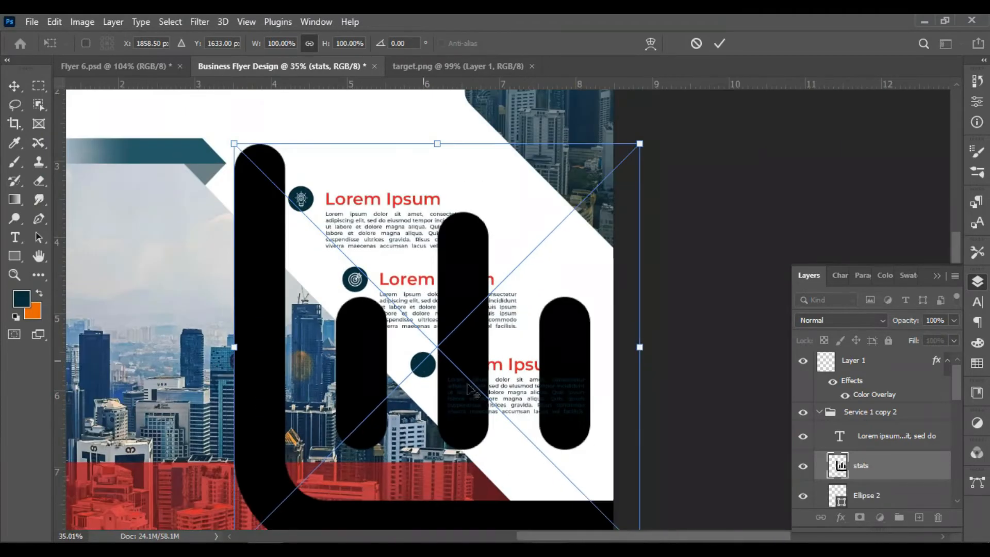
# Scale the stats icon down to fit inside the third service block's circle and apply the placement.
pyautogui.moveTo(639, 144); pyautogui.dragTo(444, 340)
pyautogui.scroll(3, 438, 344)
pyautogui.scroll(5, 439, 344)
pyautogui.moveTo(438, 260); pyautogui.dragTo(368, 367)
pyautogui.press('Return')
# Move the stats layer out of the Service 1 copy 2 group to directly above it and toggle its visibility.
pyautogui.moveTo(871, 466); pyautogui.dragTo(870, 407)
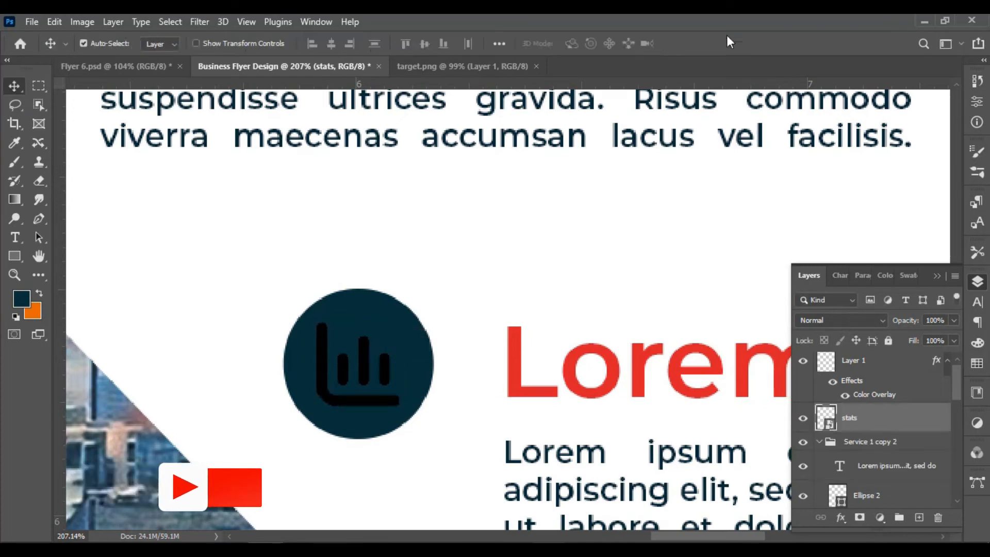
pyautogui.click(804, 418)
pyautogui.click(803, 418)
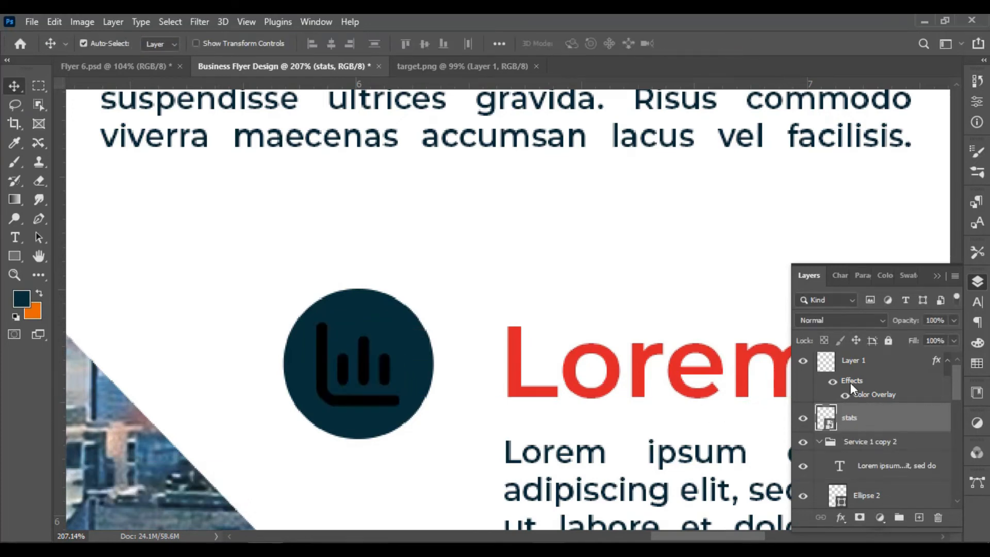
# Add a white Color Overlay to the stats icon layer.
pyautogui.rightClick(850, 418)
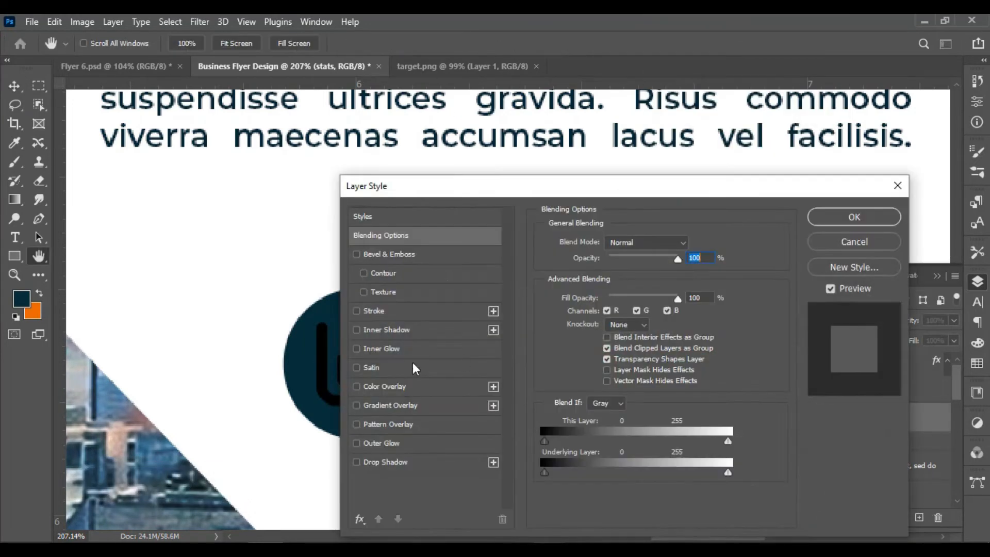
pyautogui.click(395, 387)
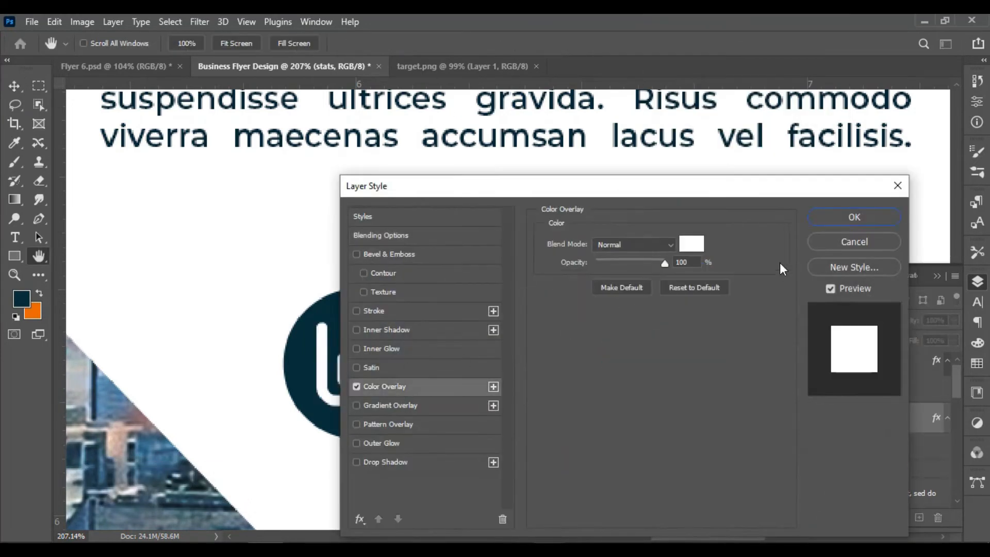
pyautogui.click(851, 216)
pyautogui.scroll(-6, 402, 383)
pyautogui.scroll(-3, 403, 380)
pyautogui.hotkey('ctrl', 's')
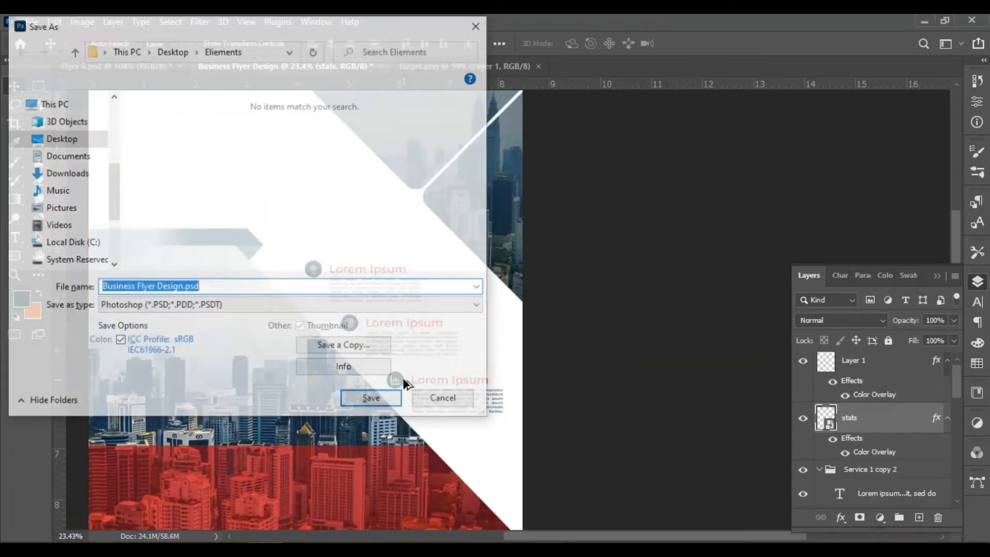
pyautogui.click(421, 399)
pyautogui.click(411, 433)
pyautogui.scroll(1, 499, 437)
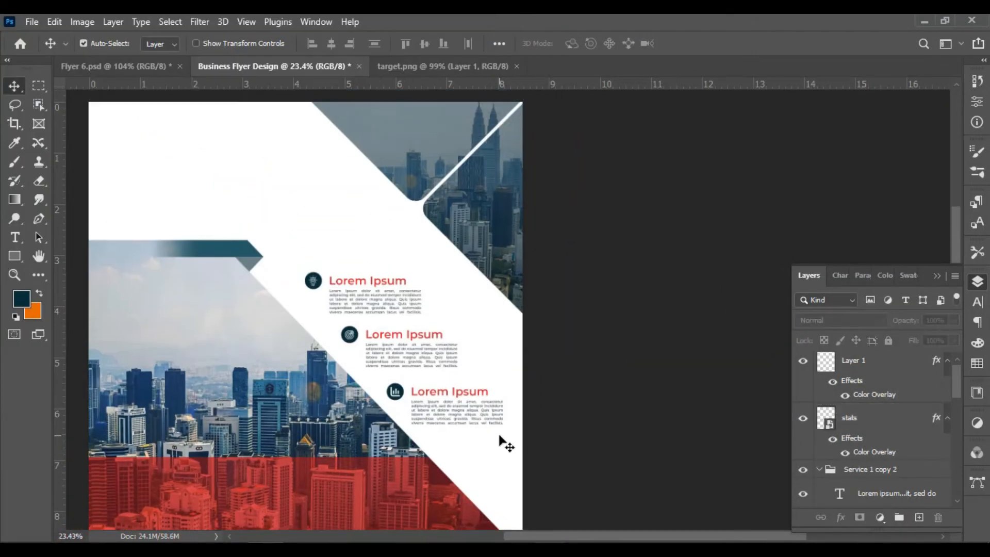
pyautogui.click(407, 399)
pyautogui.click(818, 439)
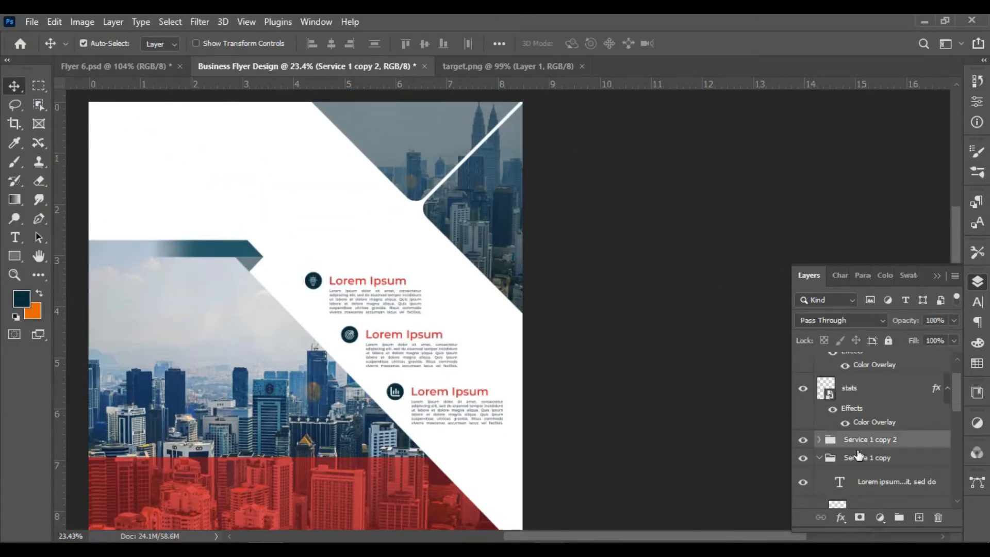
pyautogui.click(819, 457)
pyautogui.hotkey('ctrl', 't')
pyautogui.scroll(5, 442, 420)
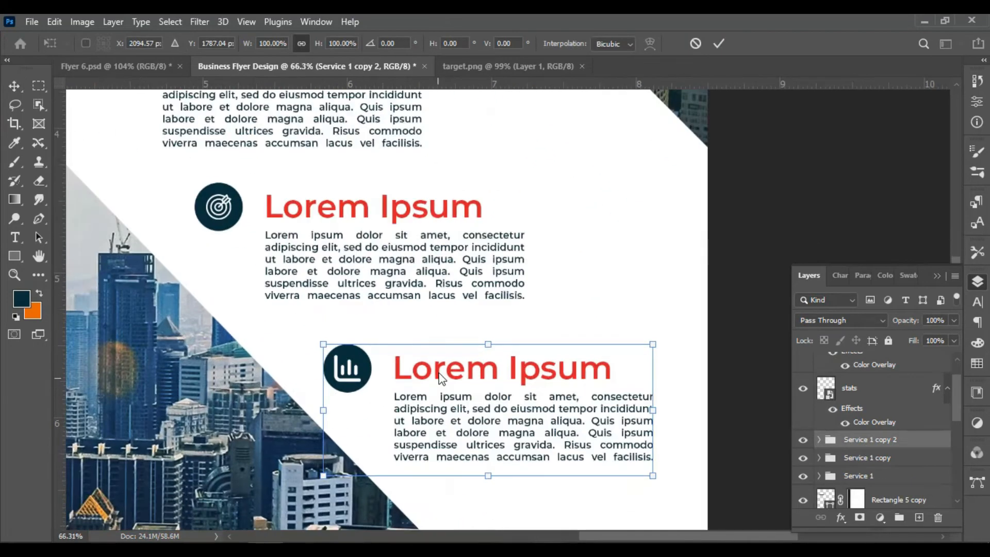
pyautogui.moveTo(437, 371); pyautogui.dragTo(437, 365)
pyautogui.click(864, 393)
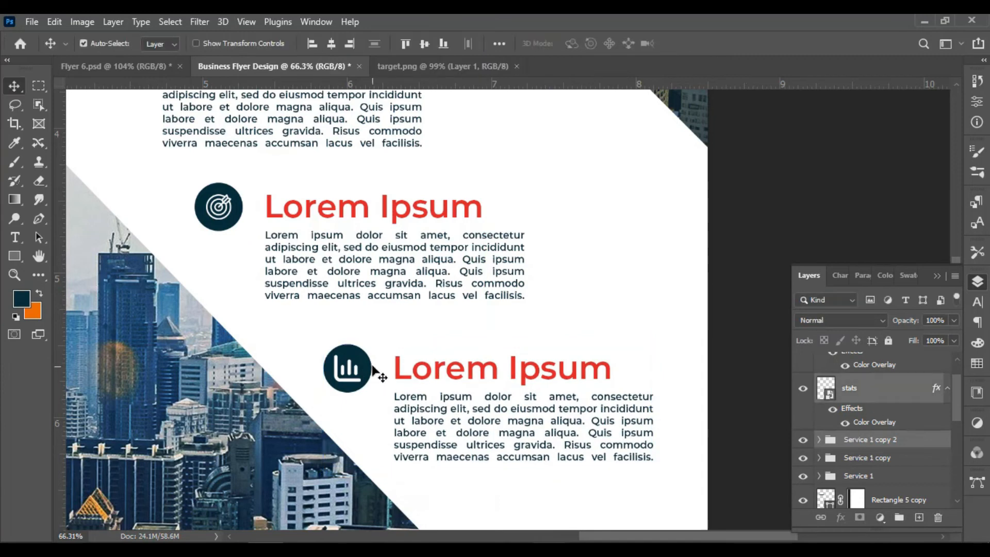
# Move the stats layer into the Service 1 copy 2 group and collapse the group.
pyautogui.click(437, 378)
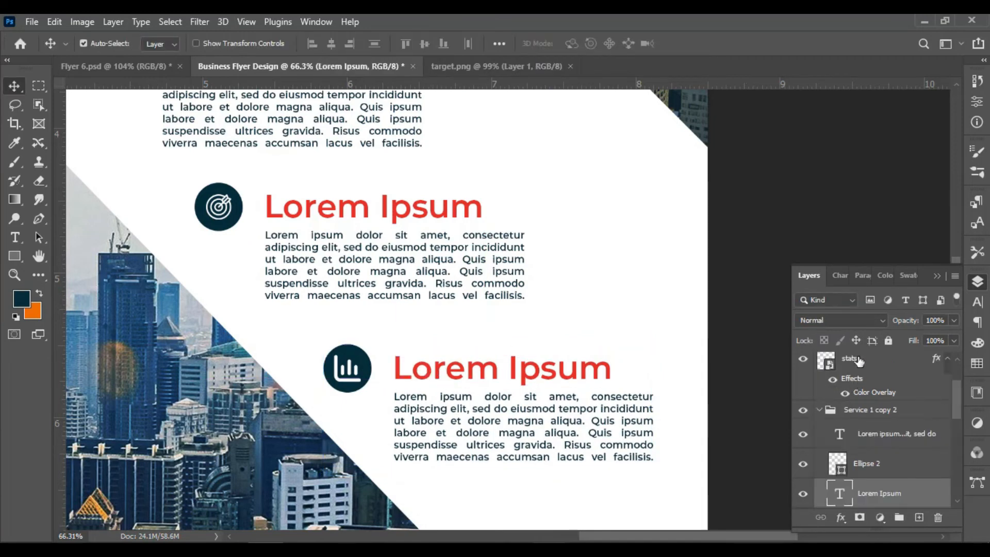
pyautogui.moveTo(858, 493); pyautogui.dragTo(854, 450)
pyautogui.scroll(2, 842, 407)
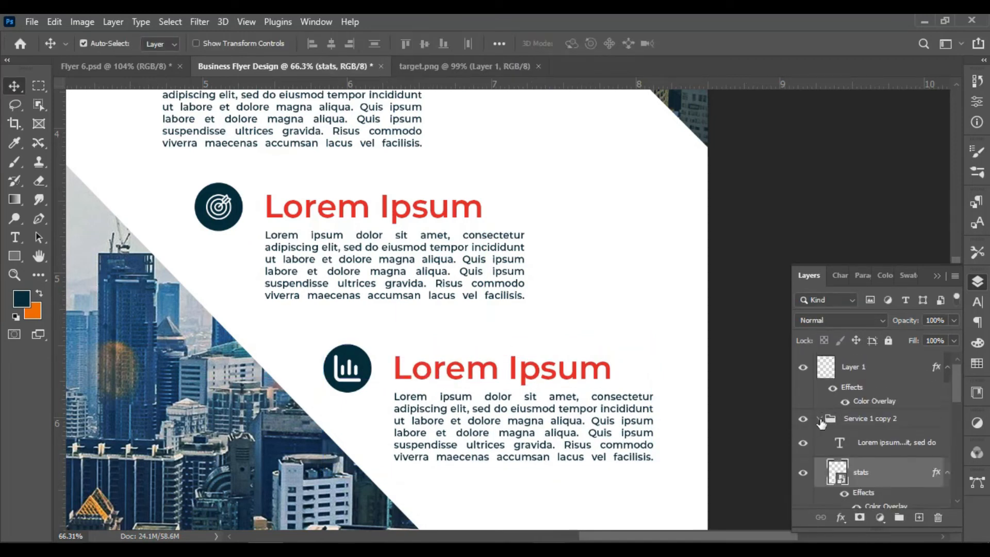
pyautogui.click(820, 420)
pyautogui.hotkey('ctrl', 'r')
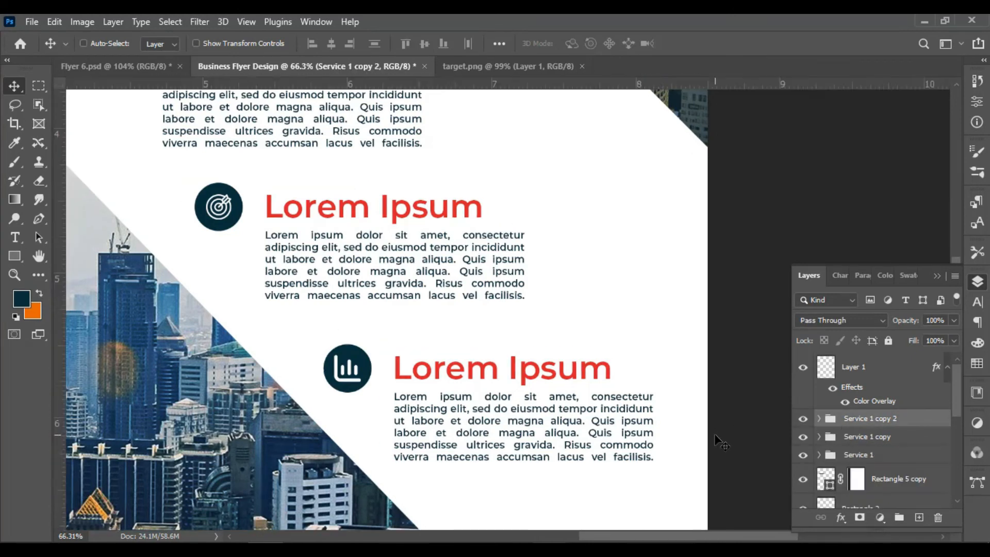
pyautogui.hotkey('ctrl', 'e')
pyautogui.hotkey('ctrl', 'z')
# Nudge the third service block up to Y 1767.44 px, apply the transform and collapse the layer list.
pyautogui.hotkey('ctrl', 't')
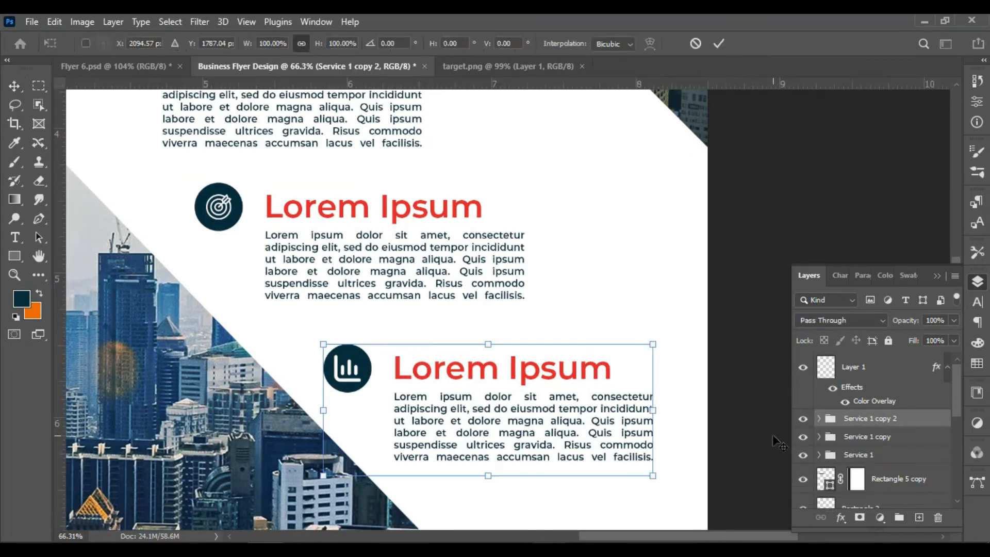
pyautogui.press('Up')
pyautogui.press('Up')
pyautogui.press('Up')
pyautogui.press('Up')
pyautogui.press('Up')
pyautogui.press('Up')
pyautogui.press('Up')
pyautogui.press('Up')
pyautogui.press('Up')
pyautogui.press('Up')
pyautogui.press('Up')
pyautogui.press('Up')
pyautogui.press('Up')
pyautogui.press('Up')
pyautogui.press('Up')
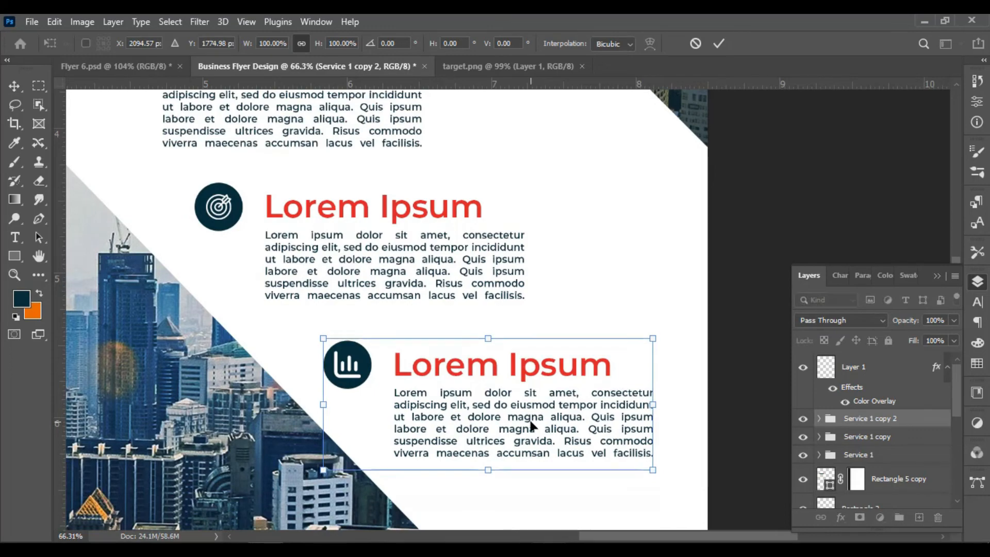
pyautogui.press('Up')
pyautogui.press('Up')
pyautogui.press('Up')
pyautogui.scroll(-6, 464, 349)
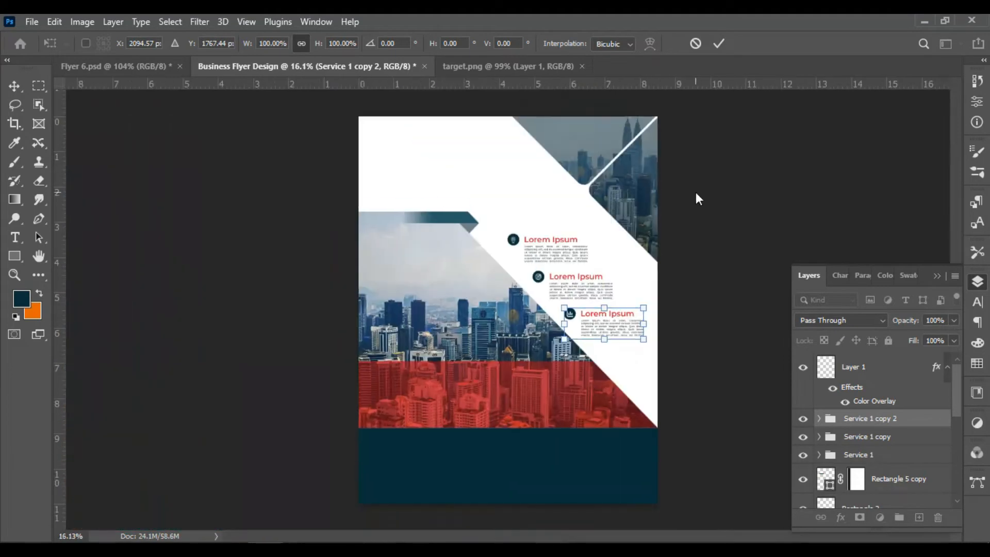
pyautogui.click(718, 44)
pyautogui.click(953, 269)
pyautogui.scroll(3, 557, 221)
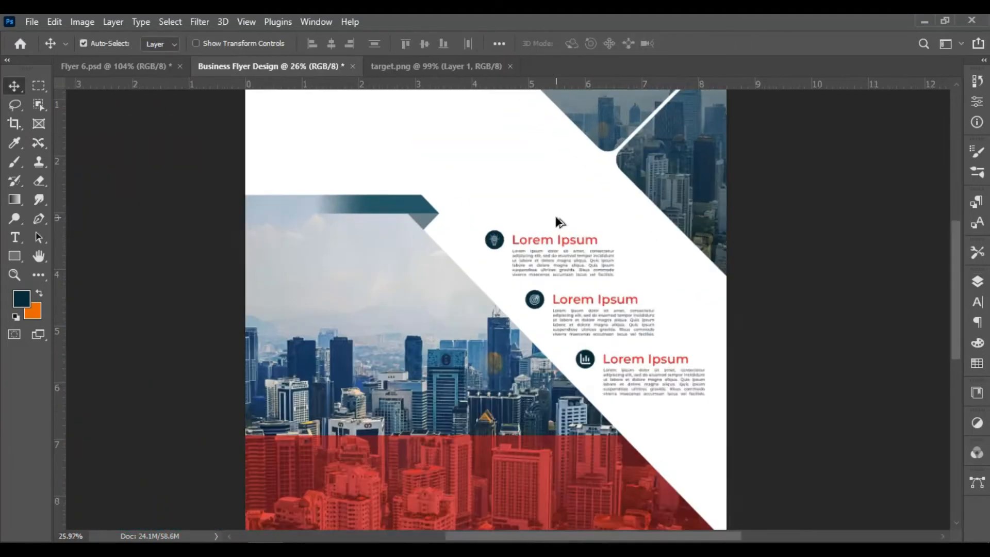
pyautogui.scroll(-4, 516, 361)
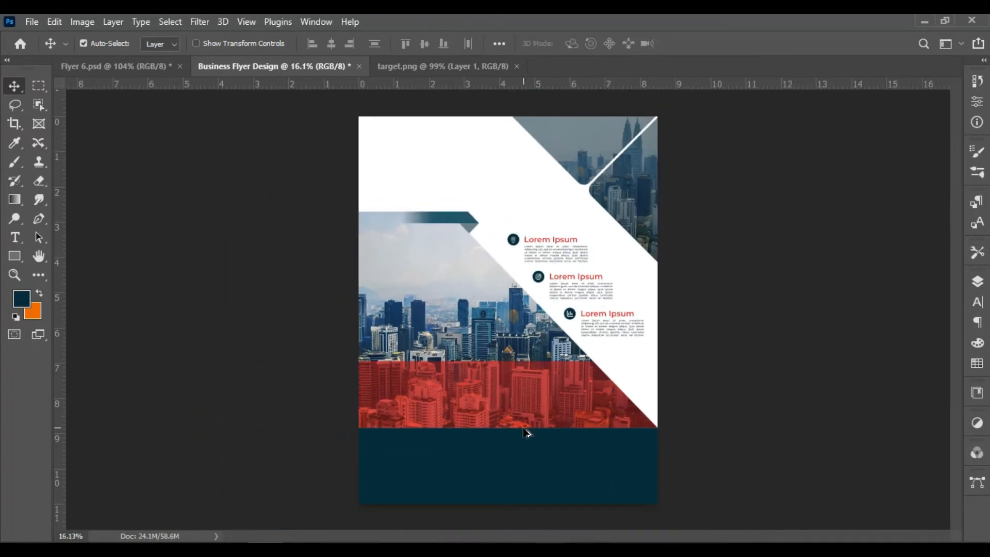
pyautogui.scroll(2, 525, 433)
pyautogui.scroll(-1, 525, 433)
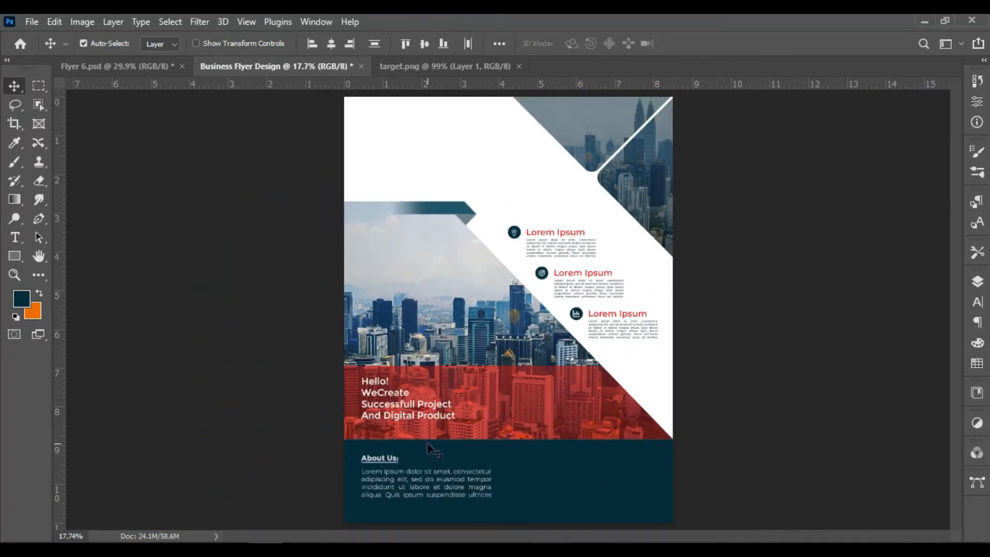
# Move the Hello! headline and the About Us text right from the flyer's edge, with a small nudge back left.
pyautogui.scroll(3, 424, 442)
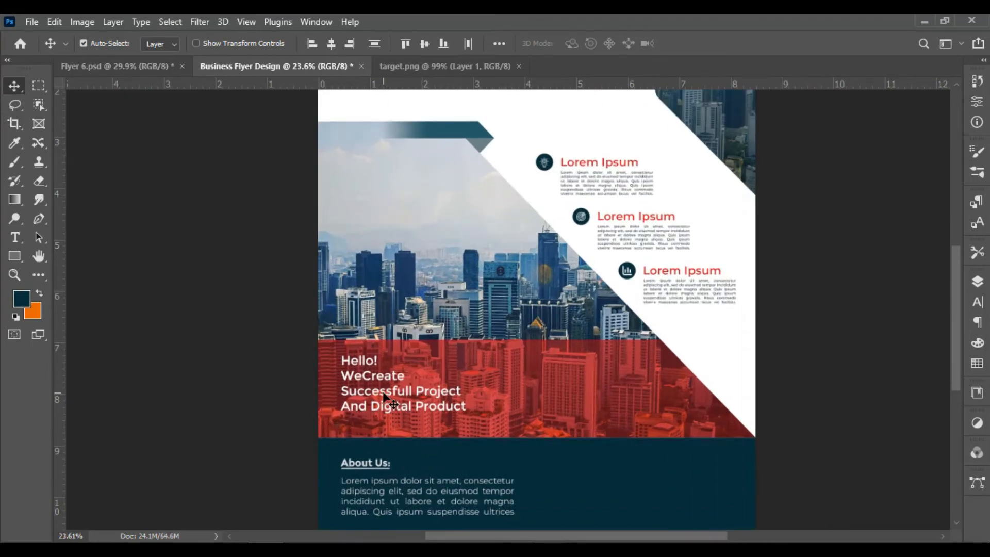
pyautogui.moveTo(384, 394); pyautogui.dragTo(401, 405)
pyautogui.scroll(-3, 402, 405)
pyautogui.hotkey('shift', 'Left')
pyautogui.hotkey('shift', 'Left')
pyautogui.hotkey('shift', 'Left')
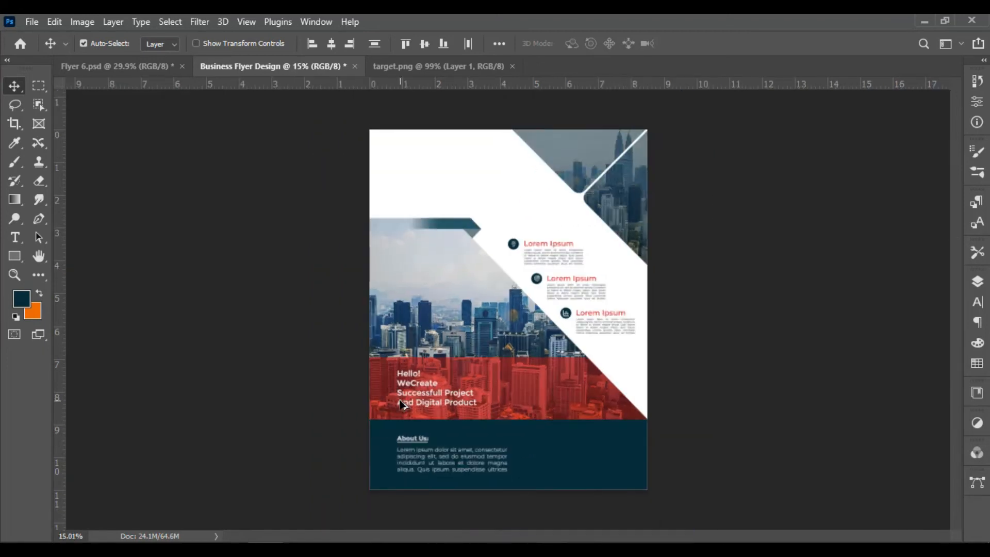
# Place a vertical guide along the left edge of the headline and About Us text.
pyautogui.moveTo(59, 344); pyautogui.dragTo(311, 380)
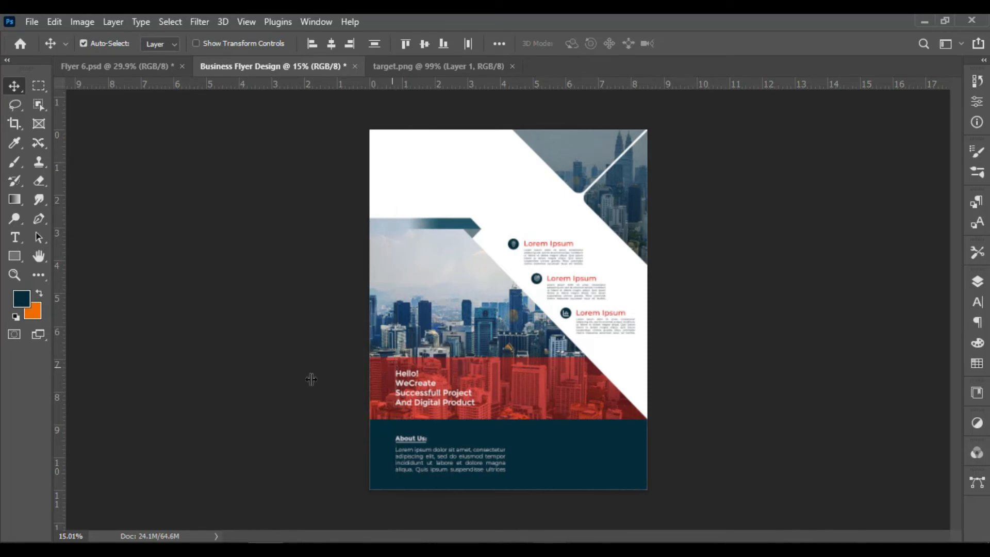
pyautogui.scroll(3, 437, 468)
pyautogui.scroll(-3, 489, 473)
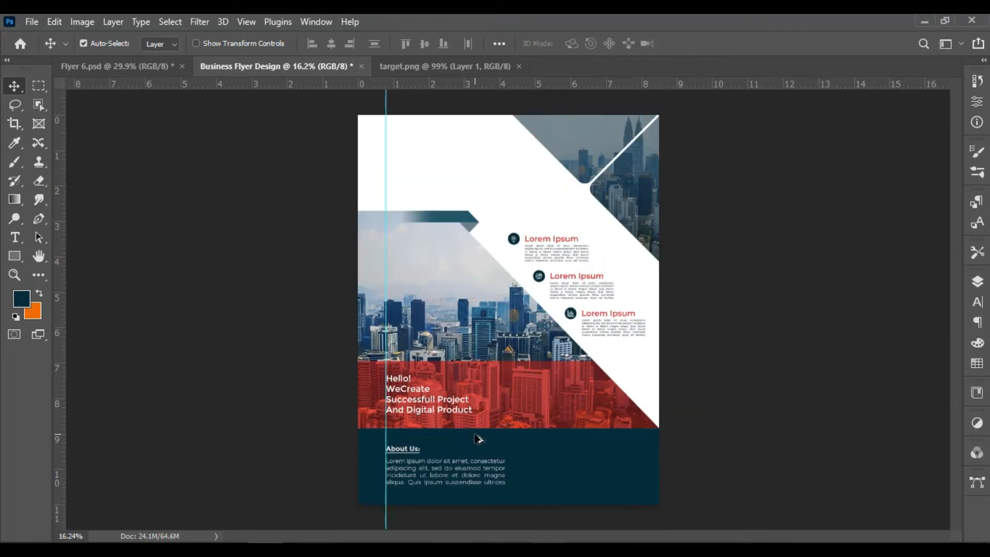
# Draw a thin white vertical bar about 0.04 by 1.17 in beside the Hello! headline in the red band.
pyautogui.click(15, 256)
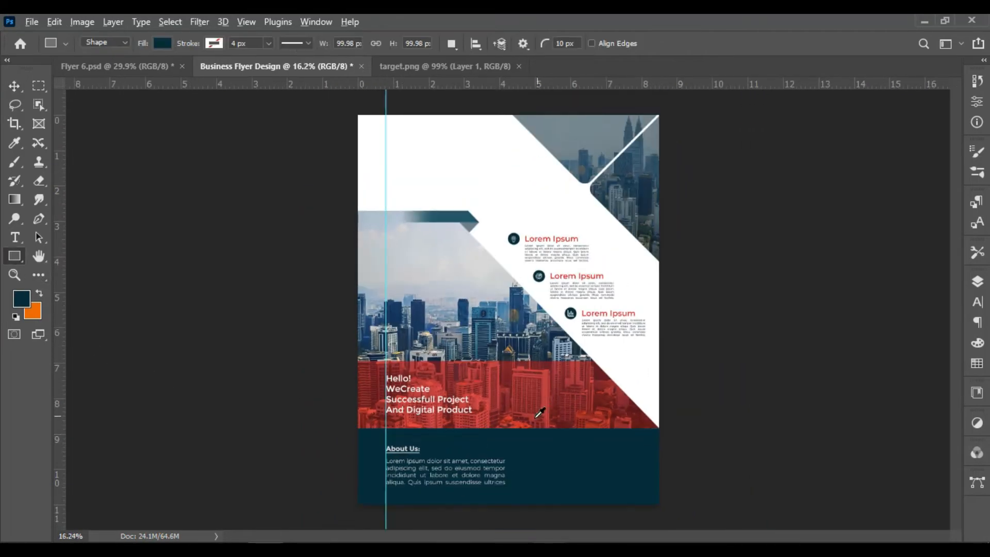
pyautogui.scroll(3, 537, 411)
pyautogui.click(22, 299)
pyautogui.click(600, 292)
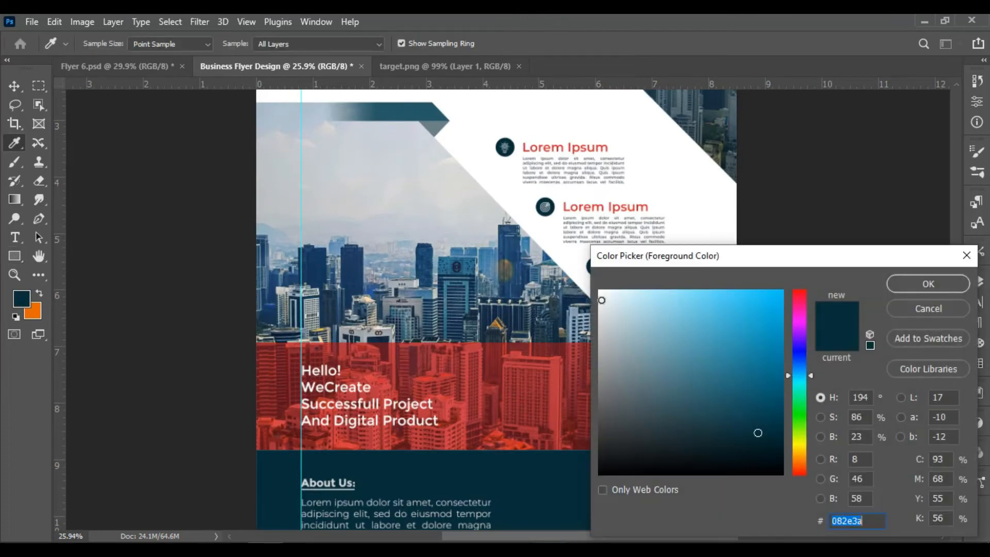
pyautogui.click(907, 286)
pyautogui.scroll(3, 442, 492)
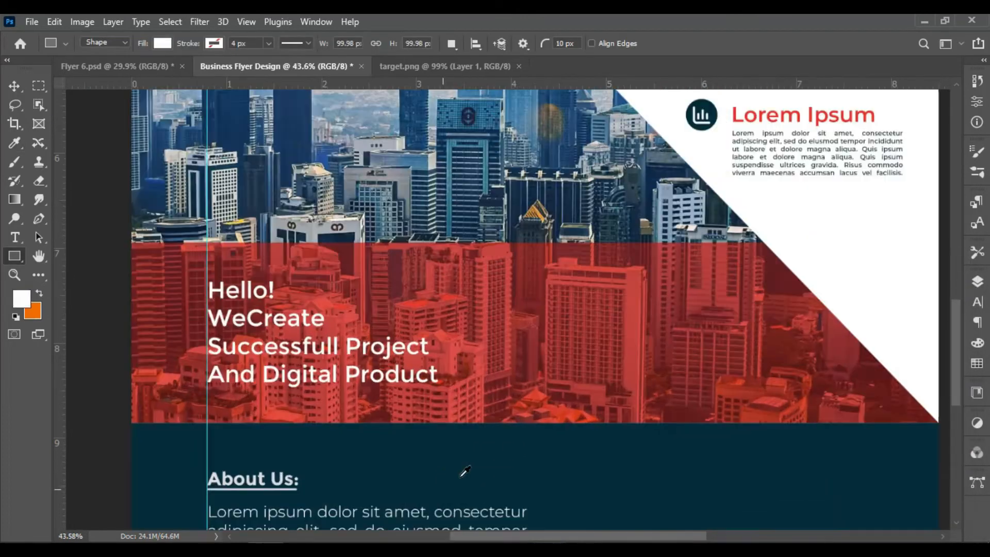
pyautogui.moveTo(471, 274); pyautogui.dragTo(468, 383)
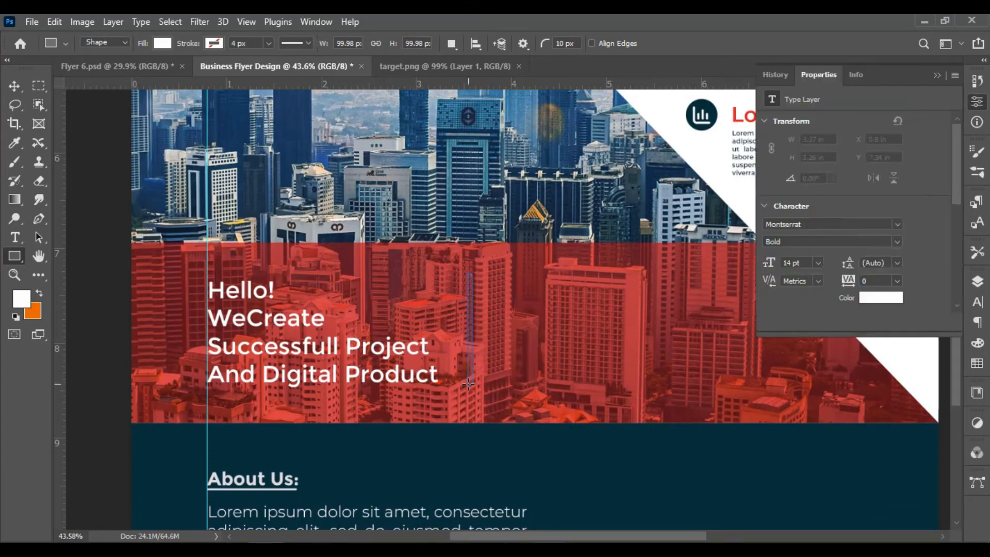
pyautogui.click(11, 87)
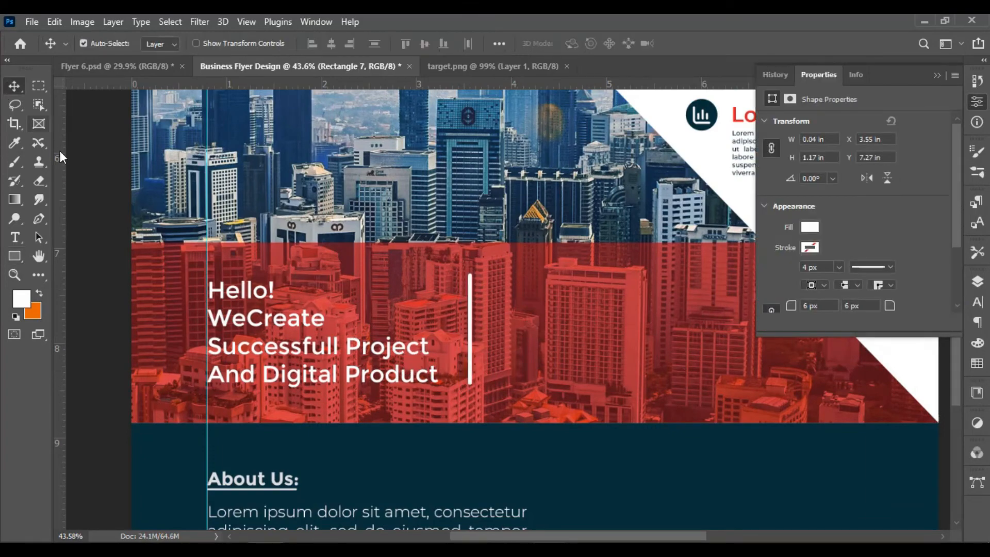
pyautogui.click(98, 184)
# Duplicate the About Us paragraph into the red band beside the white bar, at about X 3.74 in, Y 7.65 in.
pyautogui.scroll(-4, 168, 210)
pyautogui.scroll(3, 260, 361)
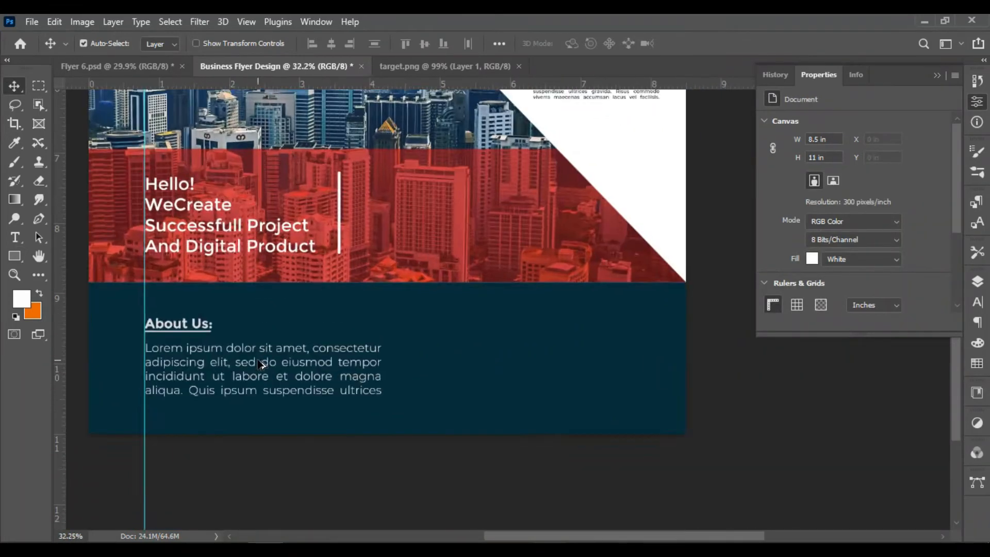
pyautogui.moveTo(260, 361); pyautogui.dragTo(426, 256)
pyautogui.press('ctrl')
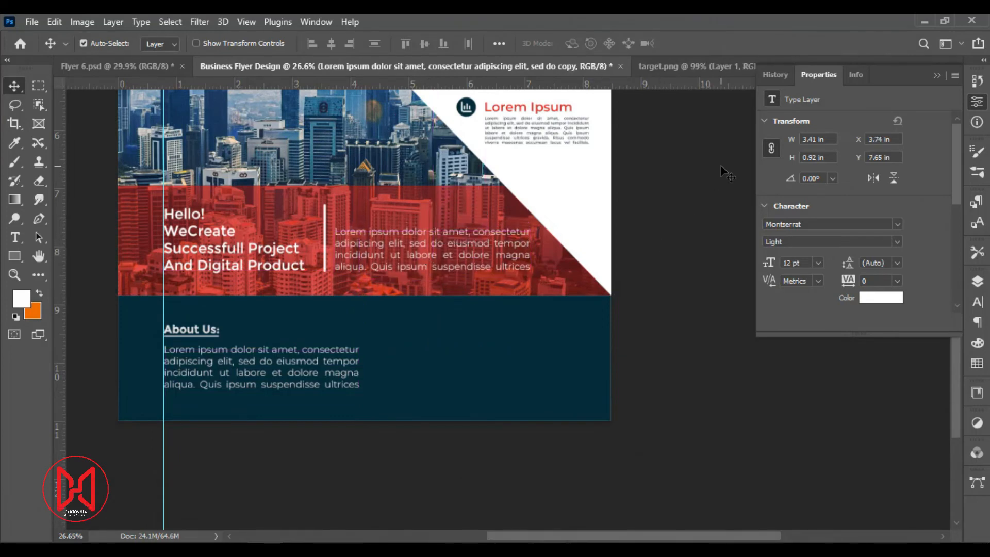
pyautogui.click(721, 171)
pyautogui.hotkey('ctrl', '0')
# Shorten the white bar from its upper end to a height of about 1.1 in and apply the transform.
pyautogui.scroll(5, 508, 412)
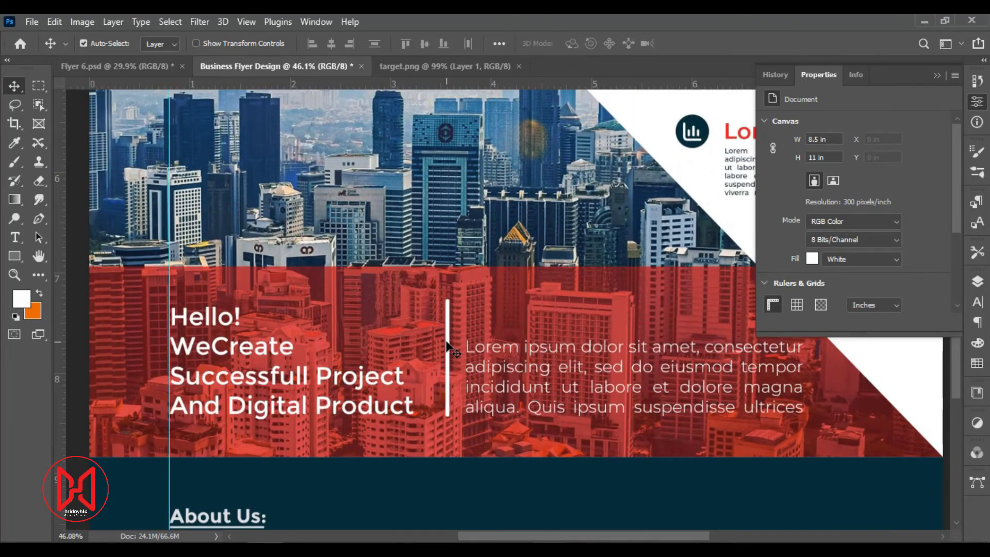
pyautogui.click(448, 348)
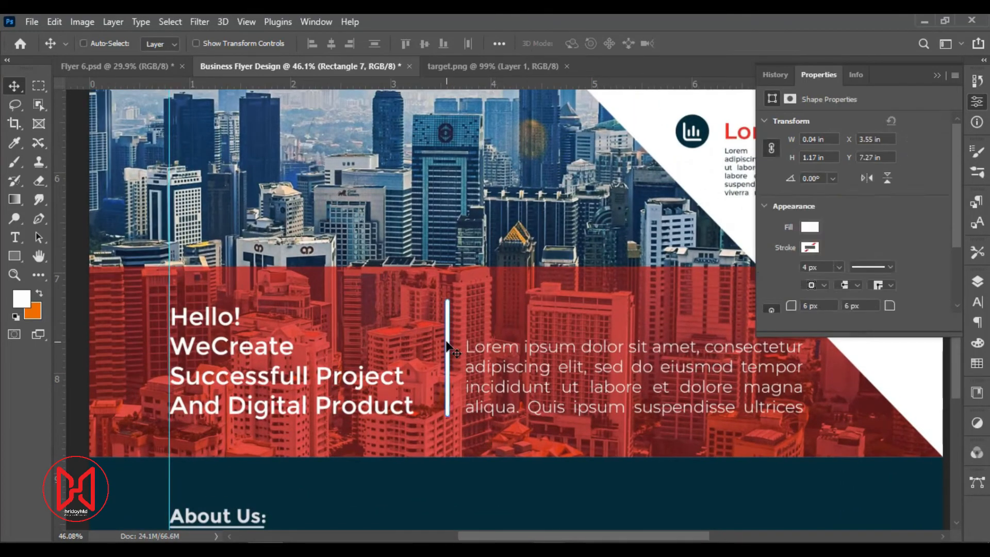
pyautogui.hotkey('ctrl', 't')
pyautogui.scroll(3, 447, 320)
pyautogui.hotkey('alt', 'space')
pyautogui.moveTo(416, 354); pyautogui.dragTo(509, 333)
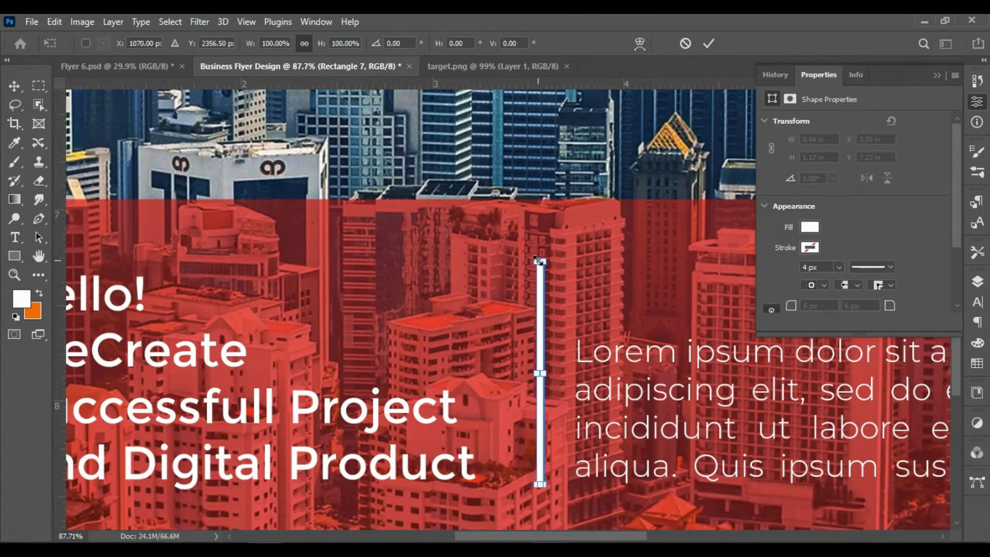
pyautogui.moveTo(539, 262); pyautogui.dragTo(539, 275)
pyautogui.scroll(-6, 459, 344)
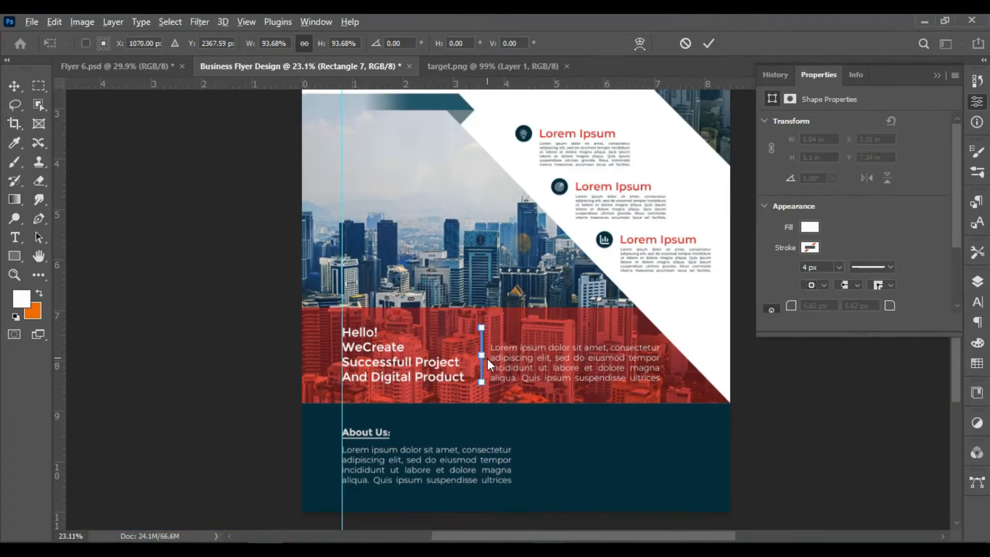
pyautogui.scroll(12, 487, 357)
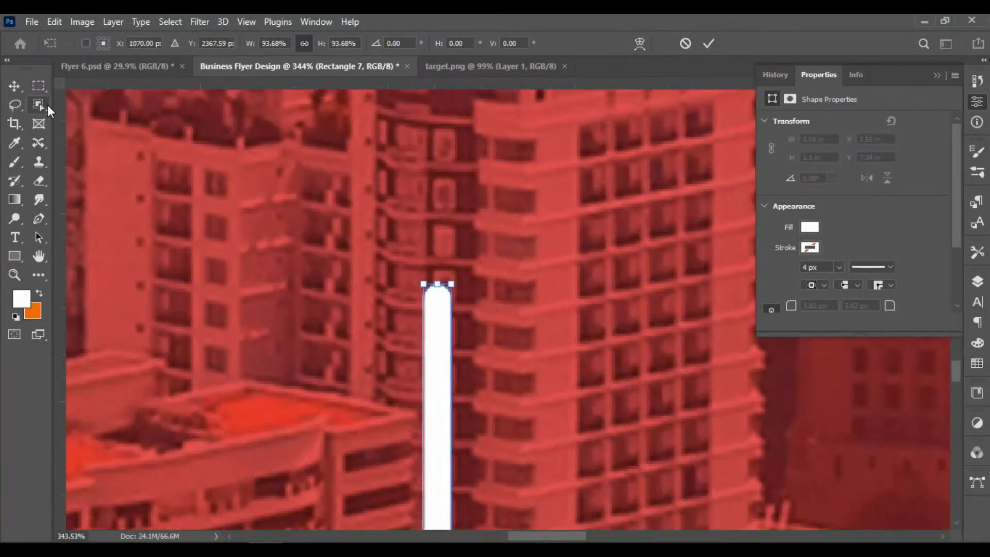
pyautogui.click(712, 47)
# Reduce the corner rounding of the white bar's ends to about 0.01 in and deselect it.
pyautogui.press('u')
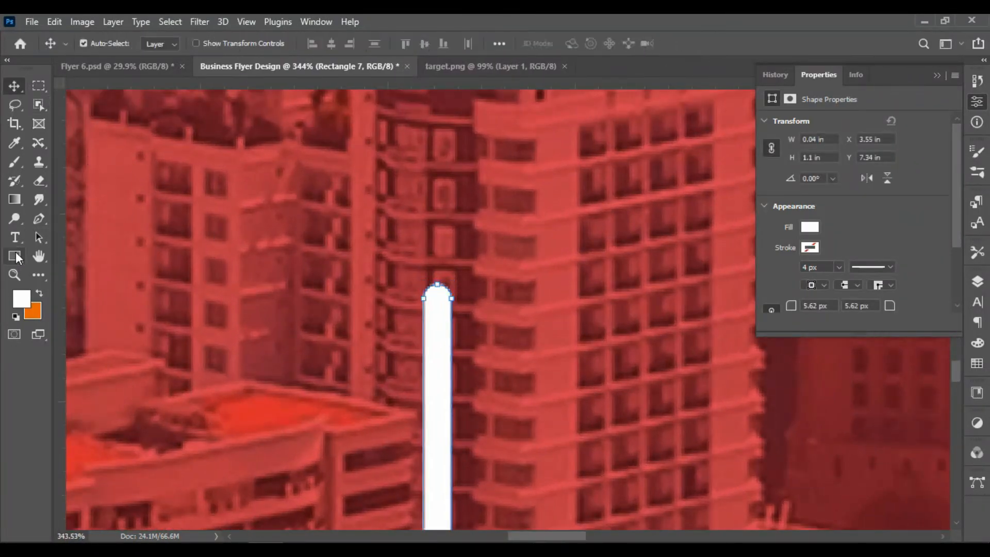
pyautogui.scroll(5, 441, 300)
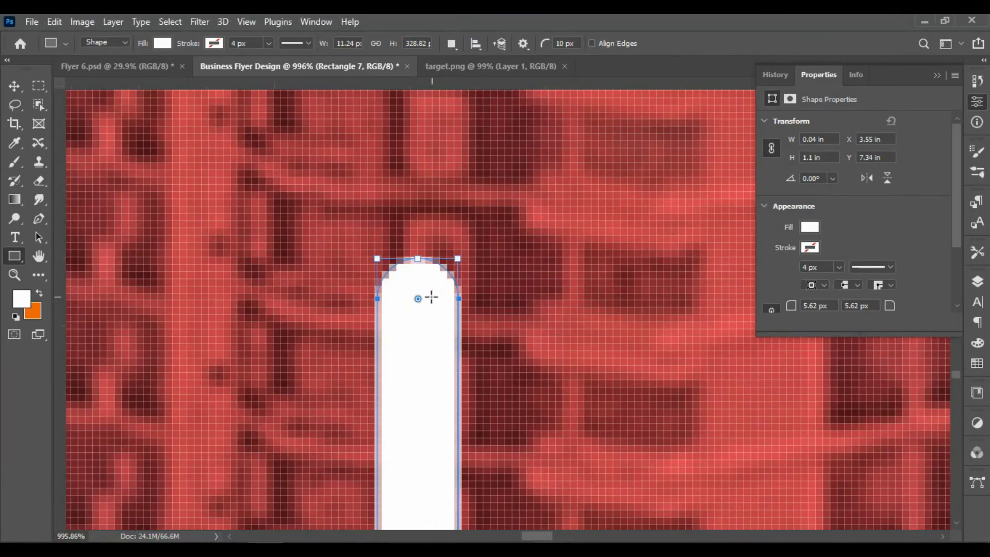
pyautogui.moveTo(420, 304); pyautogui.dragTo(435, 286)
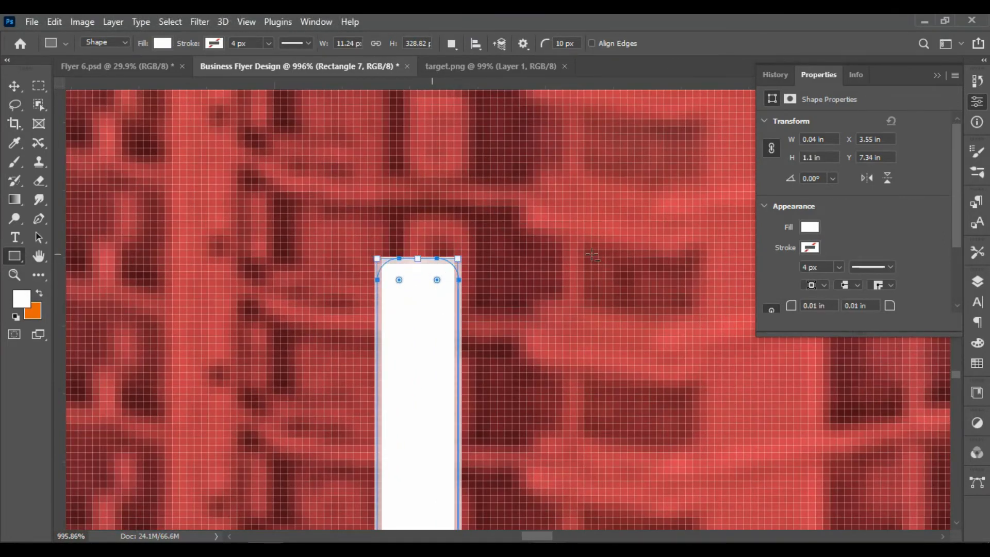
pyautogui.scroll(-10, 446, 299)
pyautogui.scroll(-6, 449, 311)
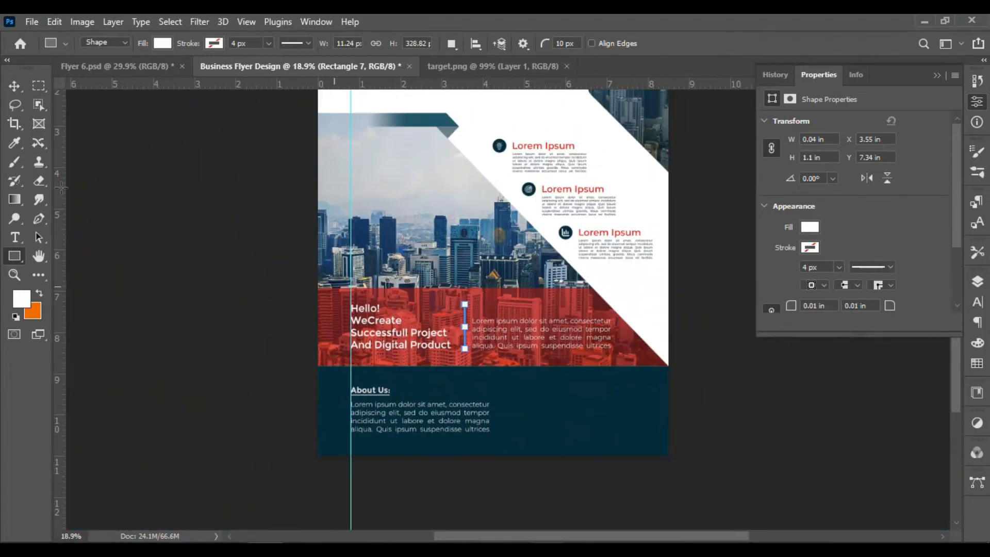
pyautogui.click(15, 88)
pyautogui.click(157, 227)
# Duplicate the white bar into the footer beside the About Us text, at about X 4.55 in, Y 9.35 in.
pyautogui.scroll(-3, 446, 391)
pyautogui.scroll(7, 534, 475)
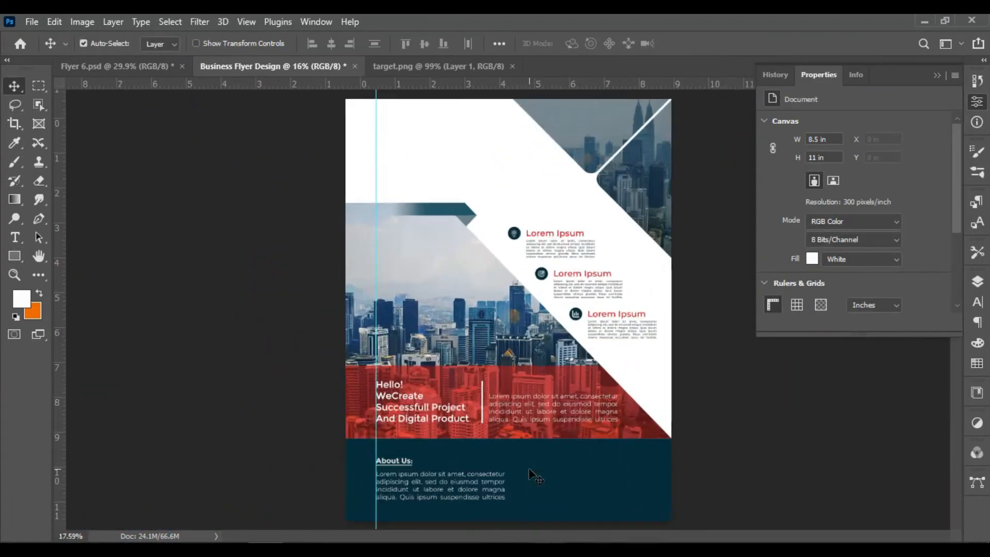
pyautogui.moveTo(541, 500); pyautogui.dragTo(480, 385)
pyautogui.scroll(5, 417, 294)
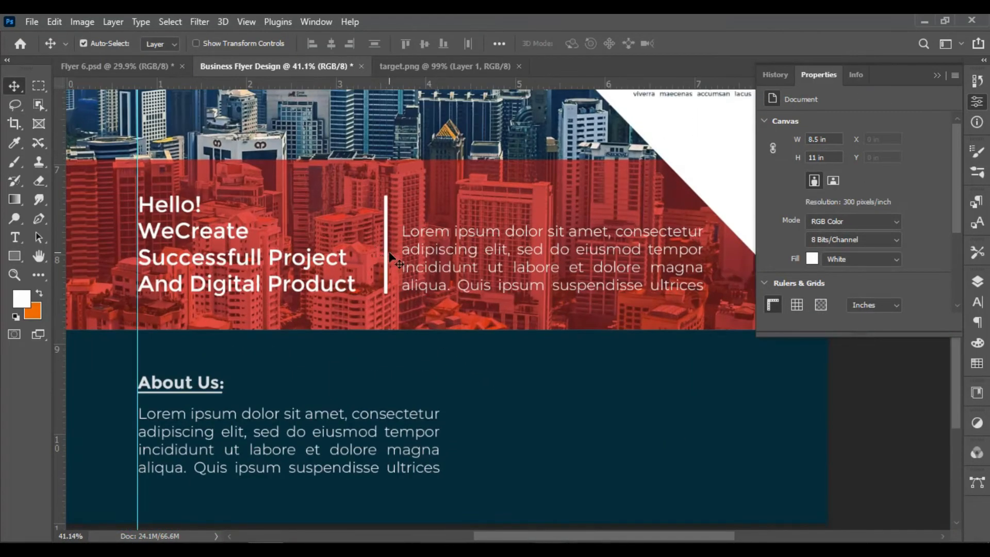
pyautogui.moveTo(384, 254); pyautogui.dragTo(500, 415)
pyautogui.hotkey('ctrl', 'z')
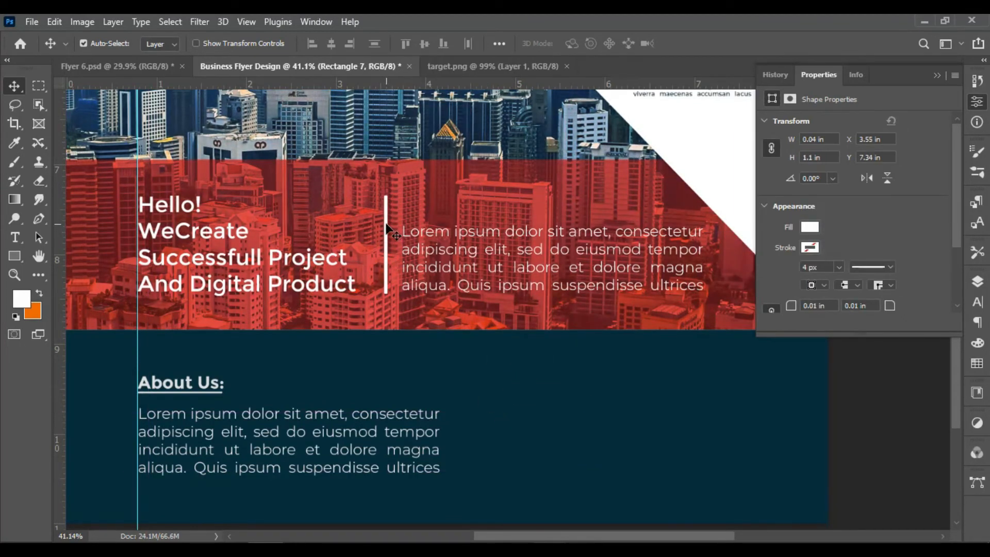
pyautogui.moveTo(387, 229); pyautogui.dragTo(475, 406)
pyautogui.scroll(3, 476, 406)
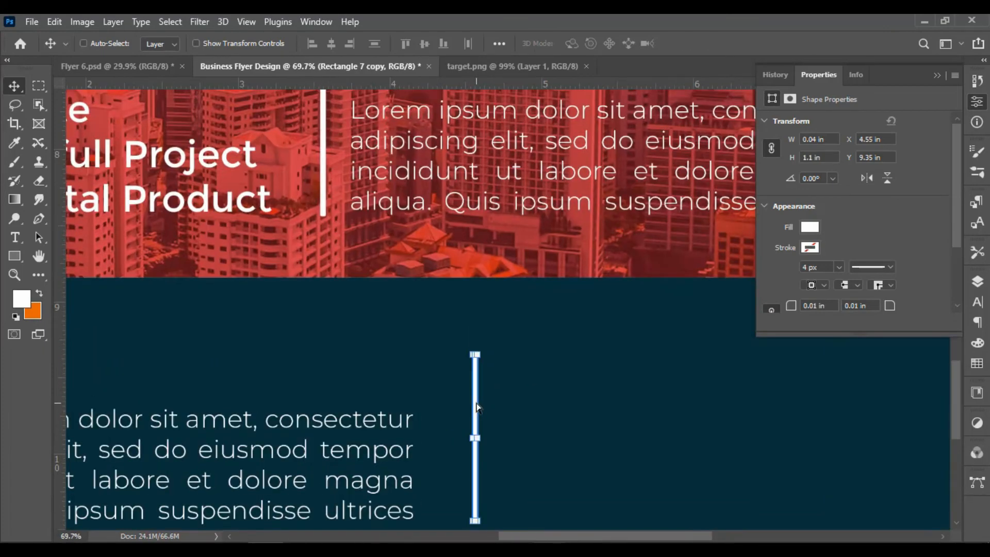
# Shorten the footer bar from its upper end to about 1.02 in, apply the transform and deselect it.
pyautogui.hotkey('ctrl', 't')
pyautogui.scroll(3, 475, 356)
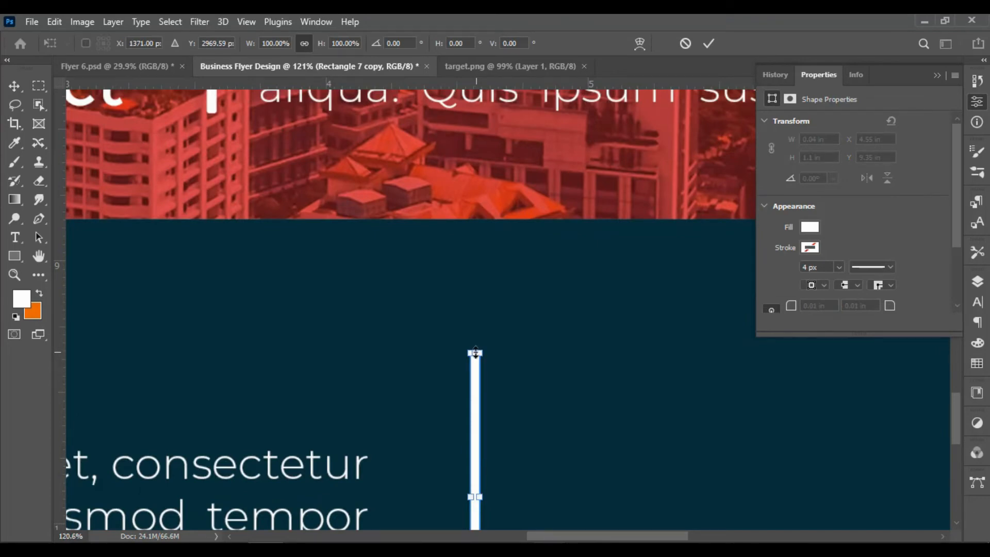
pyautogui.moveTo(475, 353); pyautogui.dragTo(474, 371)
pyautogui.scroll(-6, 474, 372)
pyautogui.press('Return')
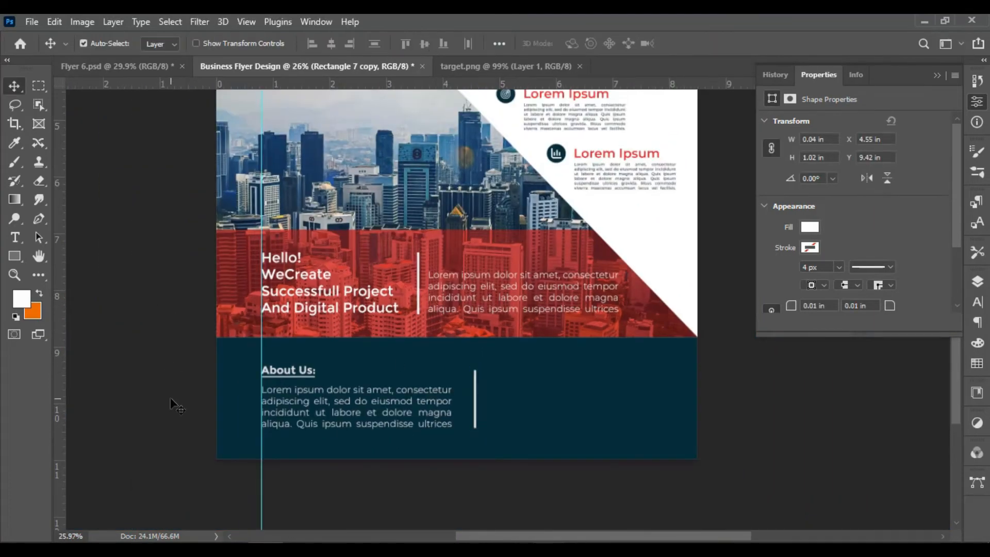
pyautogui.click(175, 405)
pyautogui.scroll(-4, 412, 444)
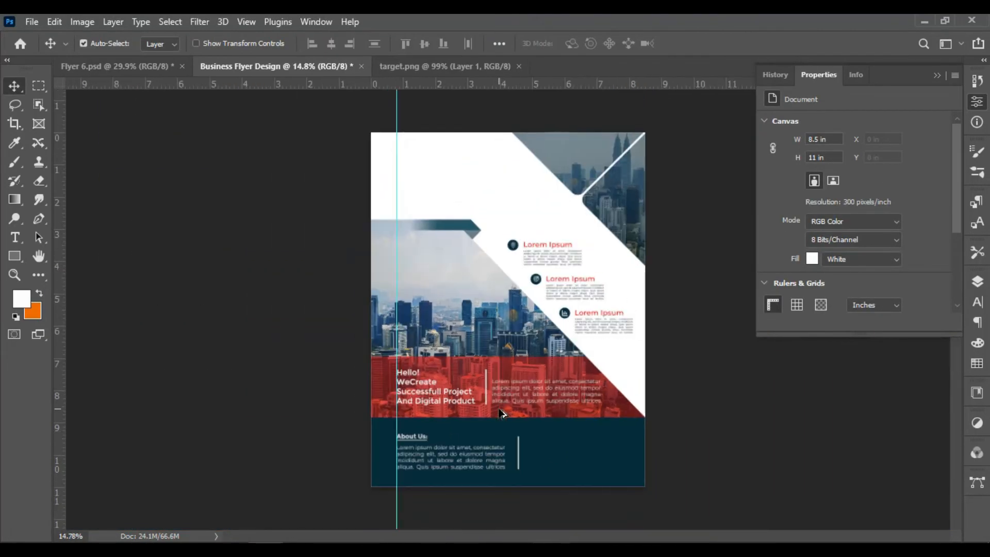
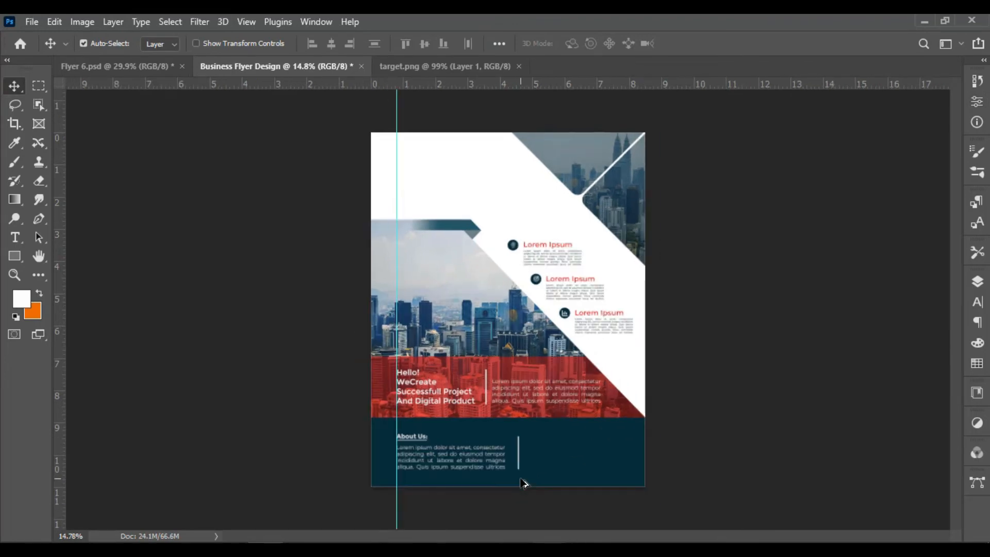
# Add the text "Business" in a dark brown colour on the white area at the flyer's upper left.
pyautogui.click(15, 237)
pyautogui.scroll(3, 451, 223)
pyautogui.click(580, 44)
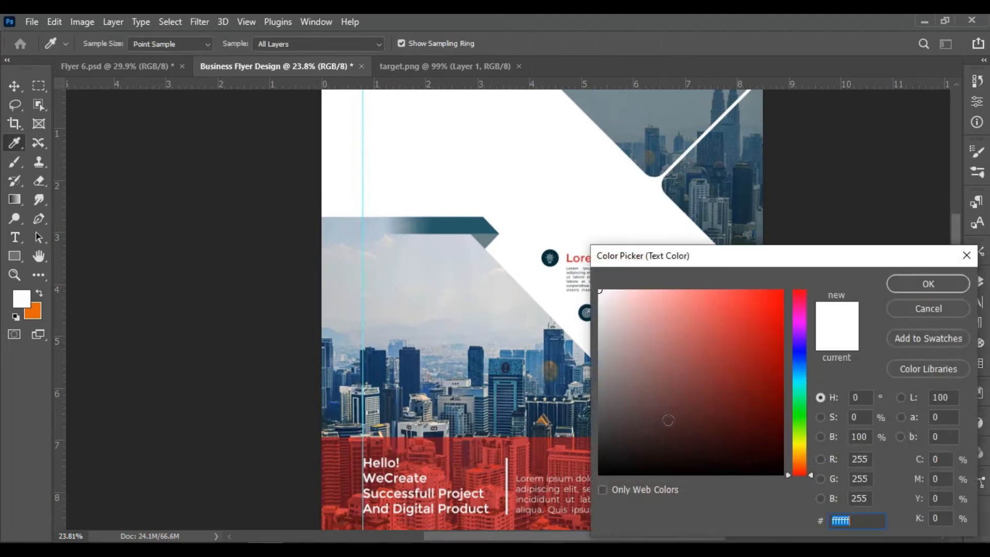
pyautogui.moveTo(667, 416); pyautogui.dragTo(650, 425)
pyautogui.click(909, 281)
pyautogui.click(373, 131)
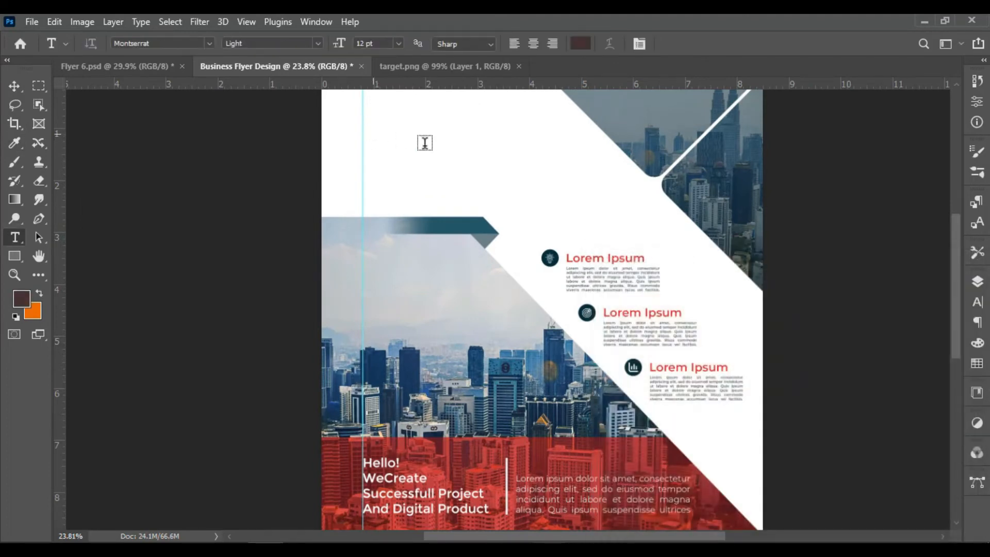
pyautogui.write('Business')
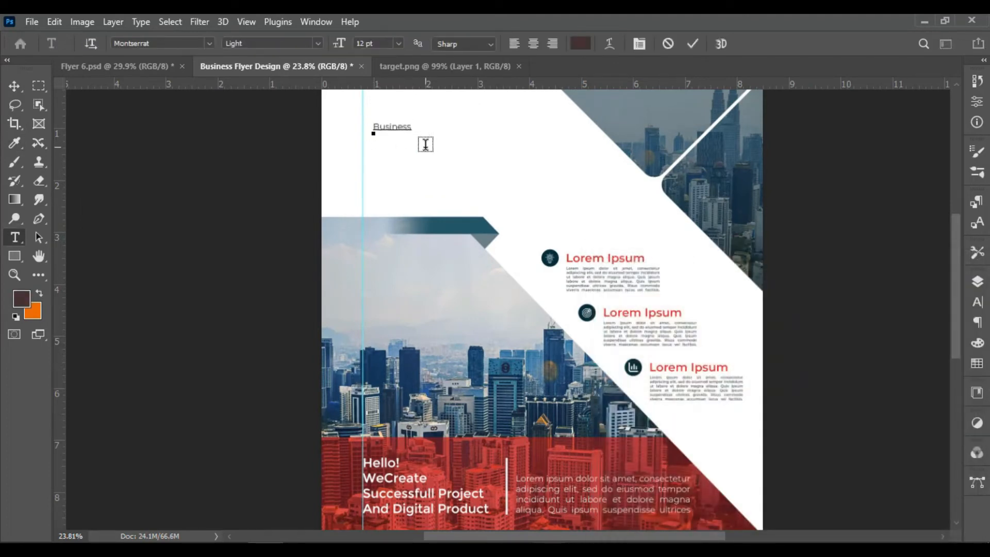
pyautogui.click(692, 44)
# Enlarge the Business text to 29 pt.
pyautogui.press('v')
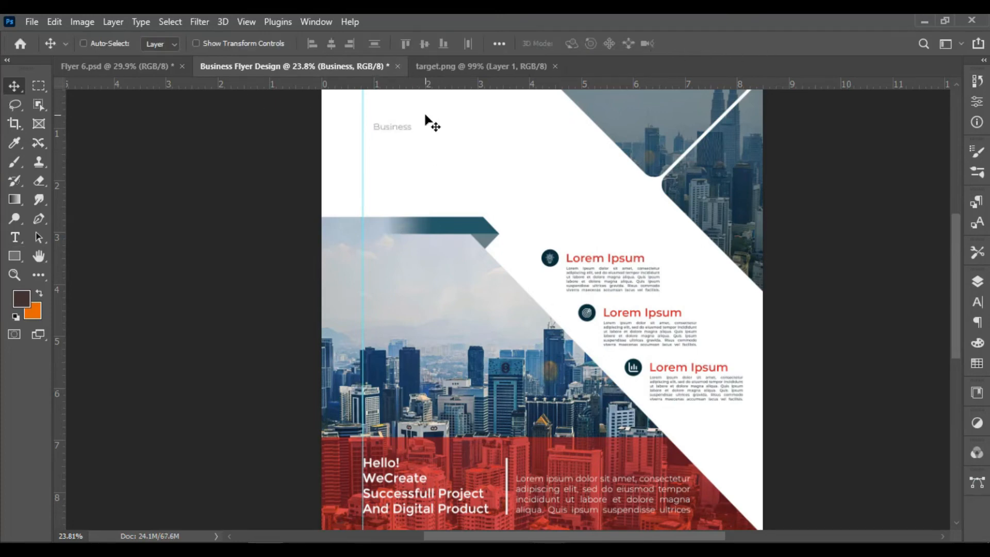
pyautogui.hotkey('ctrl', 'f')
pyautogui.click(615, 30)
pyautogui.click(977, 282)
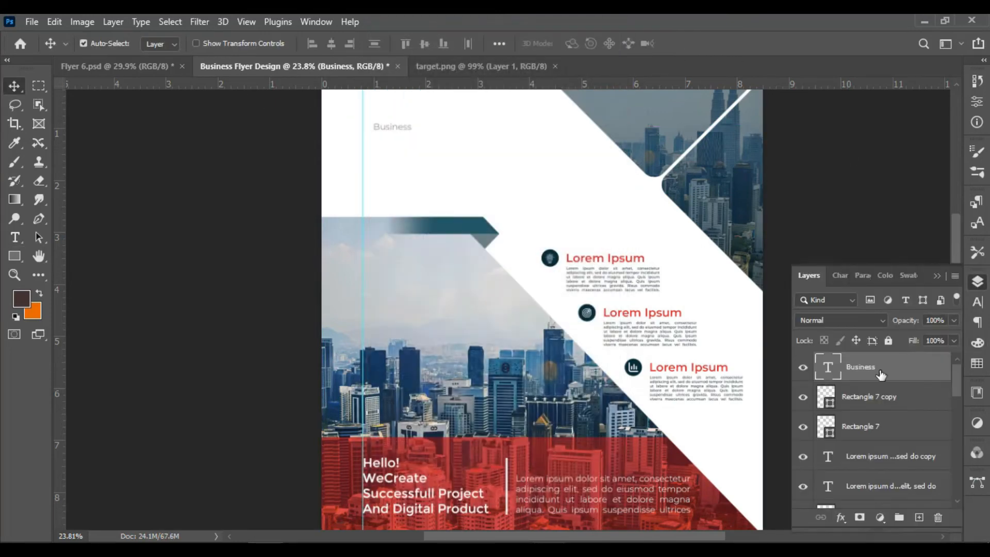
pyautogui.click(978, 302)
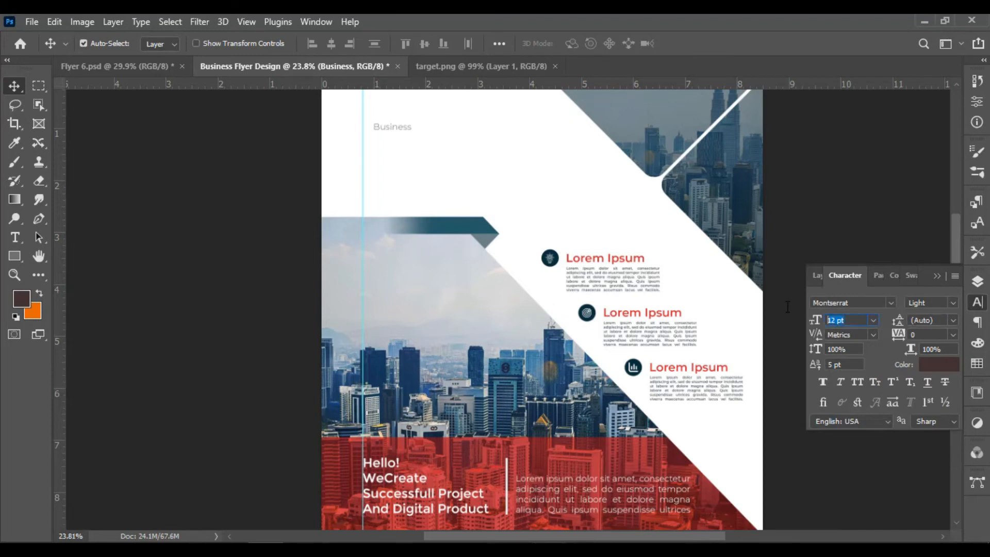
pyautogui.press('Return')
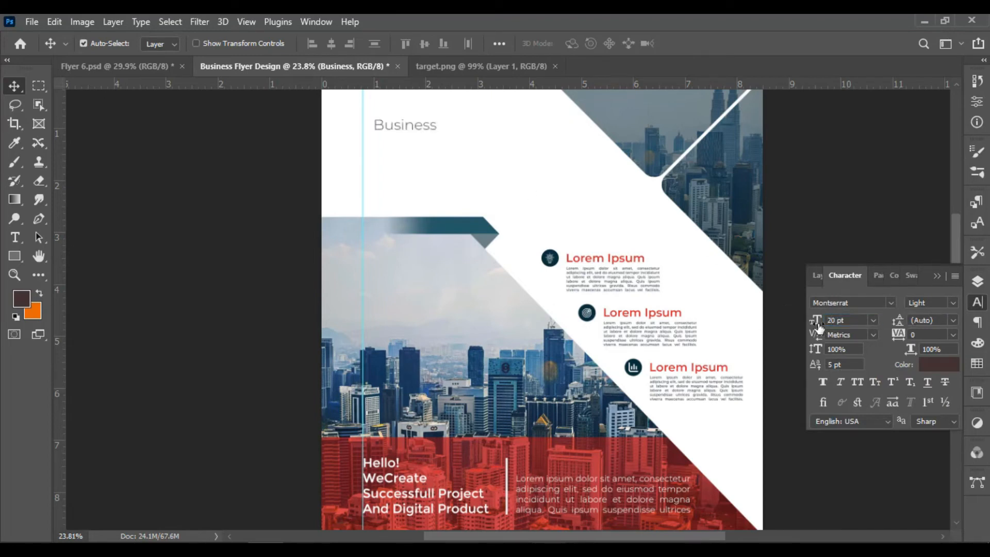
pyautogui.moveTo(819, 327); pyautogui.dragTo(827, 325)
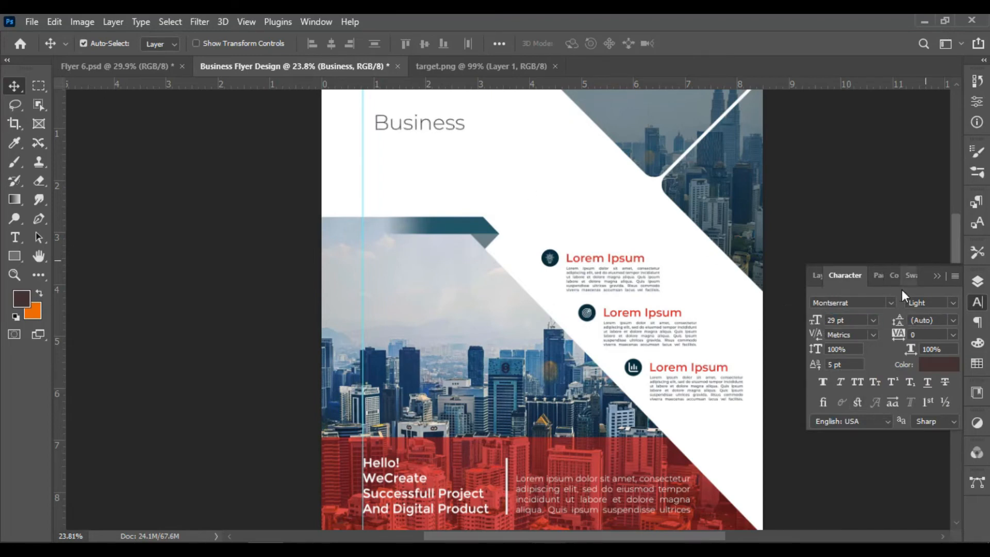
# Try the SemiBold weight on the Business text, but settle on Medium.
pyautogui.click(923, 302)
pyautogui.click(969, 444)
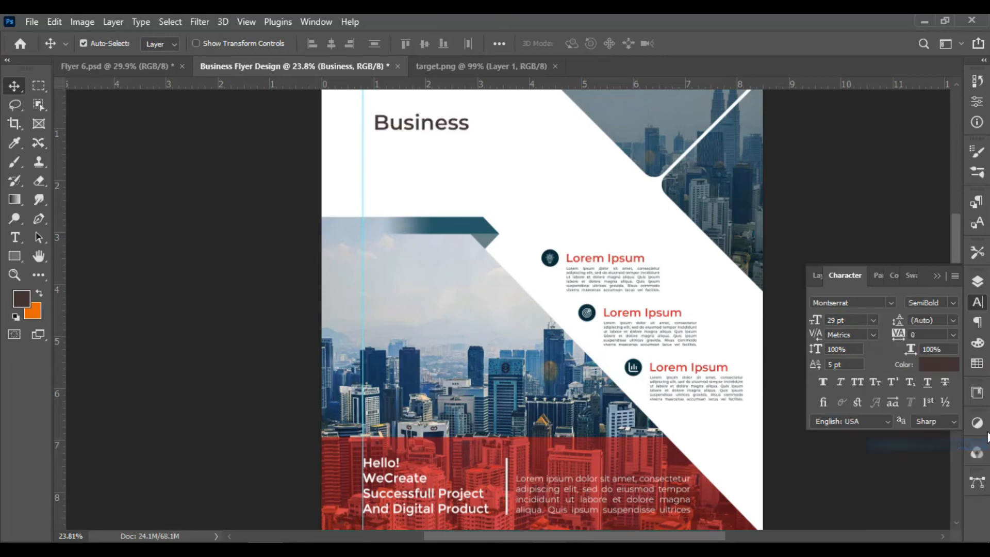
pyautogui.click(957, 305)
pyautogui.click(876, 421)
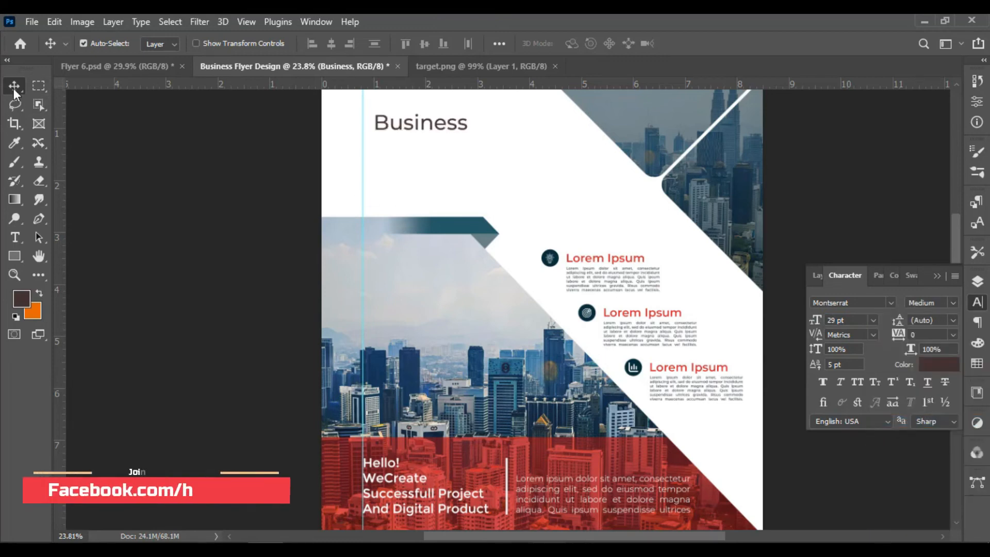
# Move the Business text left so its left edge aligns with the vertical guide.
pyautogui.hotkey('ctrl', '0')
pyautogui.click(370, 171)
pyautogui.moveTo(403, 133); pyautogui.dragTo(393, 135)
# Duplicate the Business text directly below the original and change the copy's wording to "Title Here".
pyautogui.keyDown('alt'); pyautogui.moveTo(393, 135); pyautogui.dragTo(394, 153); pyautogui.keyUp('alt')
pyautogui.hotkey('ctrl', 'z')
pyautogui.doubleClick(379, 150)
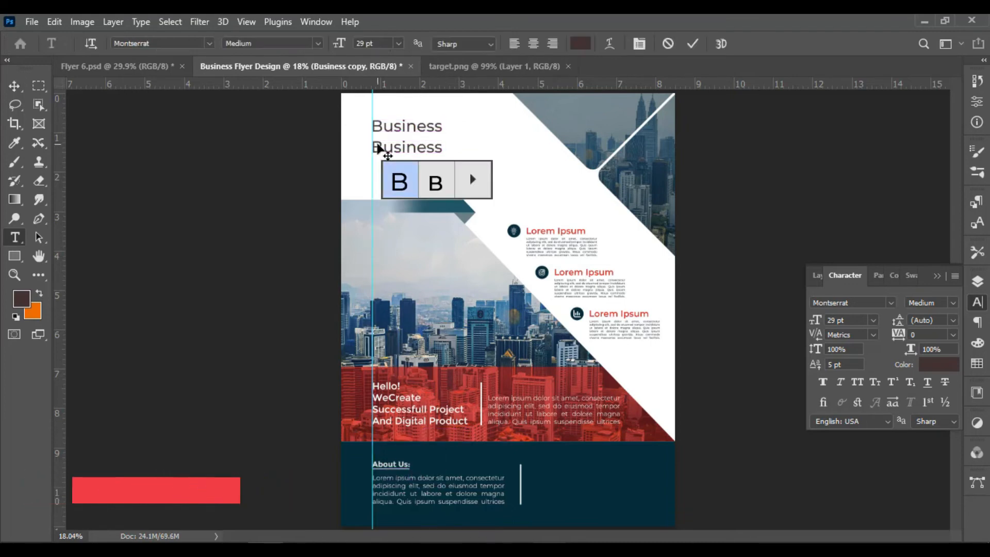
pyautogui.click(692, 44)
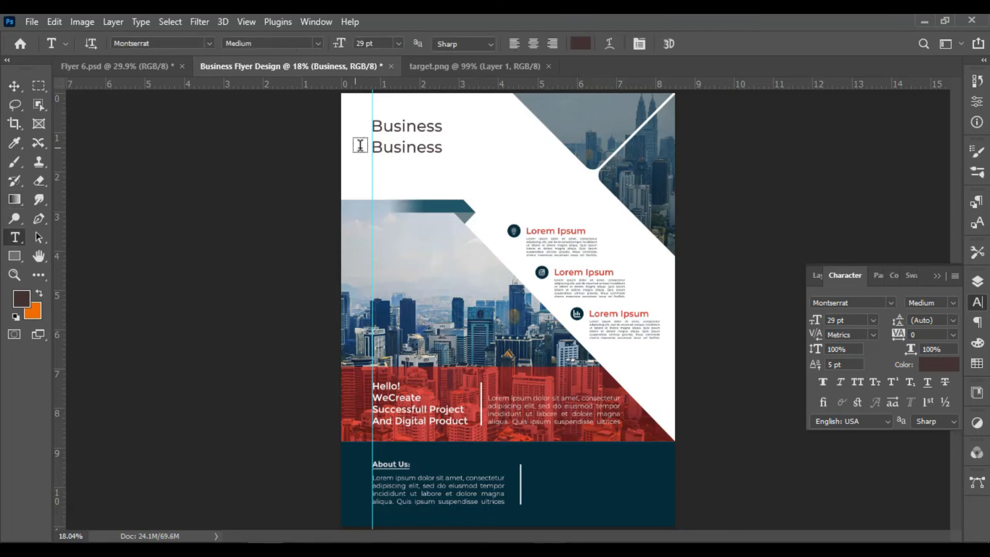
pyautogui.moveTo(377, 148); pyautogui.dragTo(467, 151)
pyautogui.press('BackSpace')
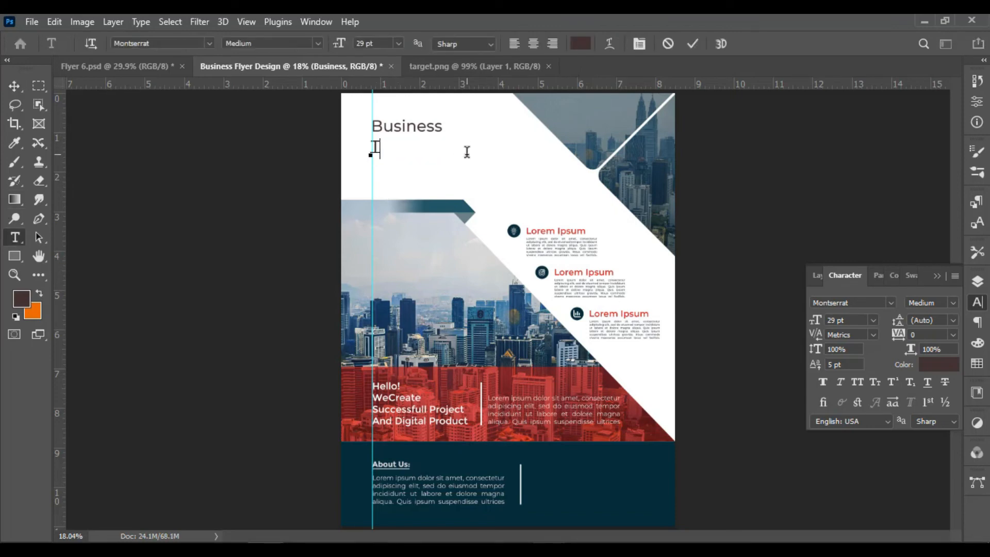
pyautogui.click(692, 44)
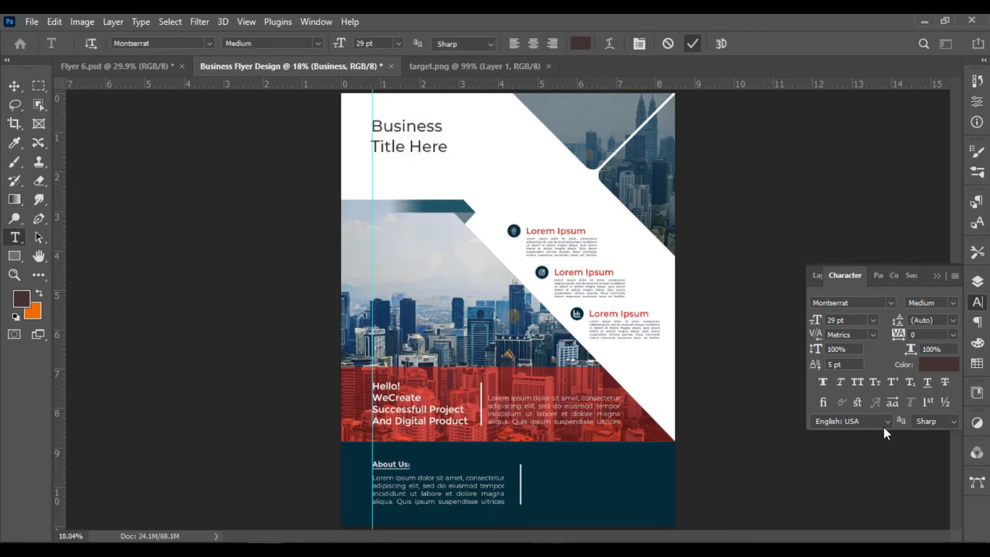
# Set the Title Here text in all caps, try the SemiBold weight on it, but settle on ExtraBold.
pyautogui.click(857, 381)
pyautogui.click(952, 304)
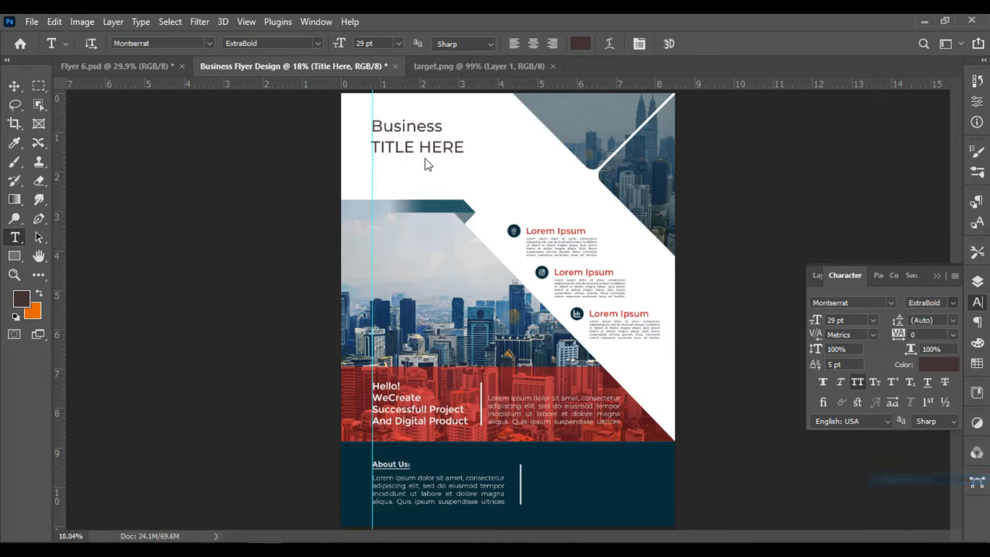
pyautogui.click(897, 397)
pyautogui.click(953, 304)
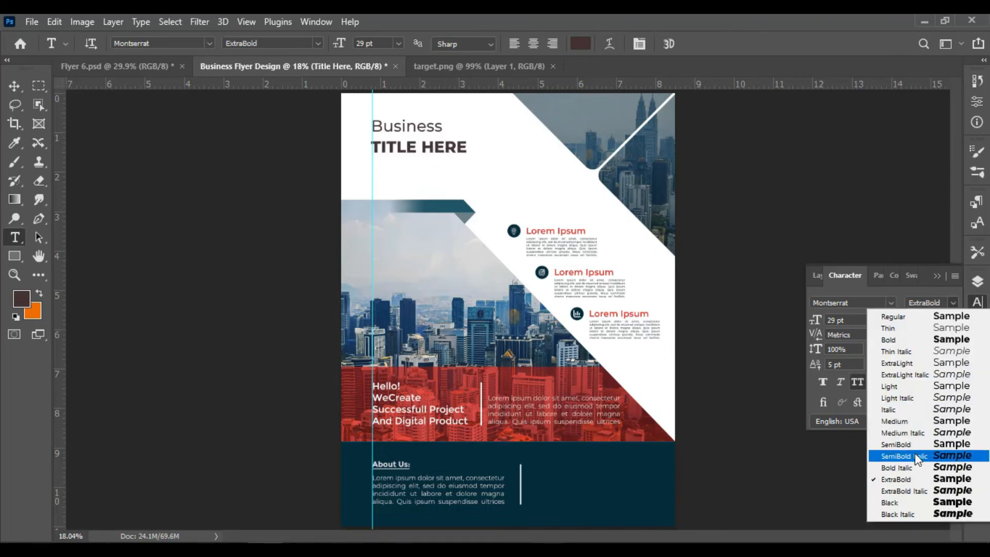
pyautogui.click(911, 445)
pyautogui.click(957, 304)
pyautogui.click(897, 480)
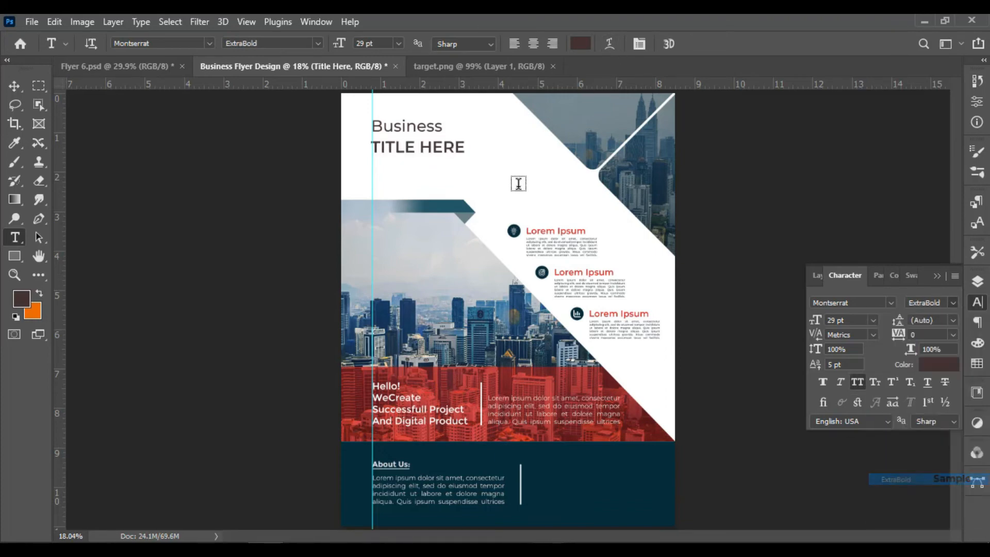
# Enlarge the TITLE HERE text to 48 pt and position it just below Business, with its left edge at the vertical guide.
pyautogui.hotkey('ctrl', '+')
pyautogui.moveTo(820, 326); pyautogui.dragTo(833, 319)
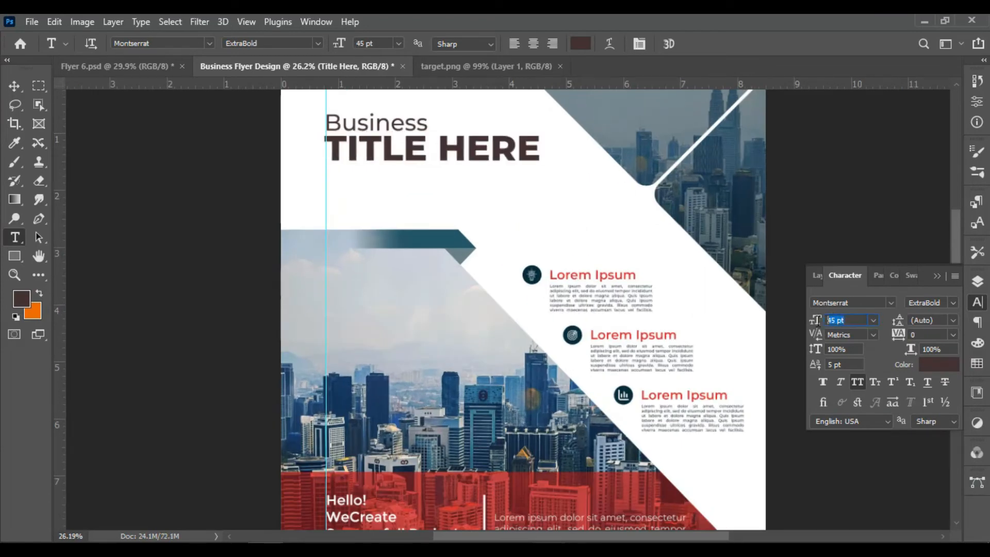
pyautogui.moveTo(817, 320); pyautogui.dragTo(818, 320)
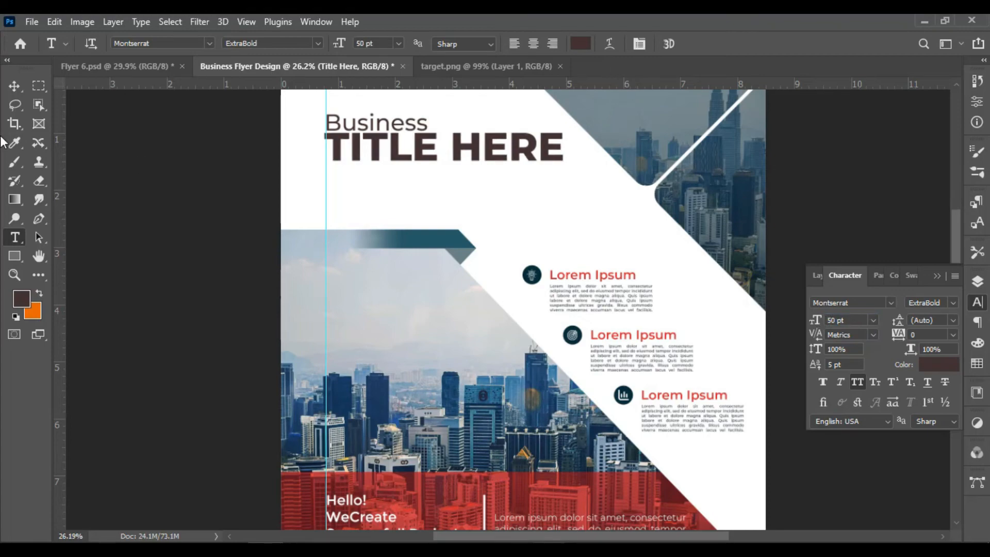
pyautogui.click(14, 87)
pyautogui.scroll(-6, 140, 363)
pyautogui.scroll(8, 484, 142)
pyautogui.moveTo(480, 139); pyautogui.dragTo(483, 150)
pyautogui.press('Return')
pyautogui.scroll(-5, 206, 166)
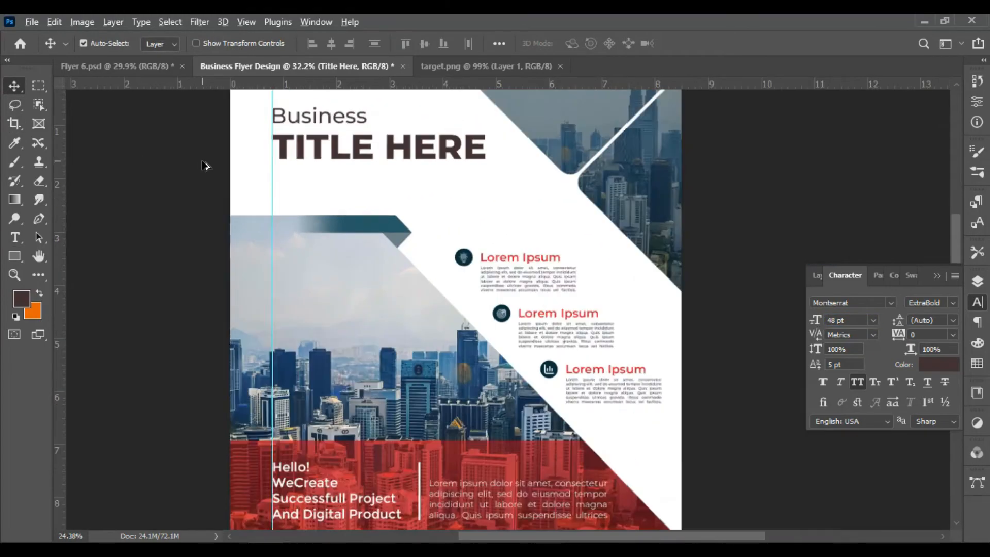
# Nudge the TITLE HERE line vertically until it sits close beneath the Business text.
pyautogui.click(207, 165)
pyautogui.scroll(6, 289, 103)
pyautogui.click(289, 141)
pyautogui.press('Down')
pyautogui.press('Down')
pyautogui.press('Down')
pyautogui.press('Down')
pyautogui.press('Down')
pyautogui.press('Down')
pyautogui.press('Down')
pyautogui.press('Down')
pyautogui.click(294, 189)
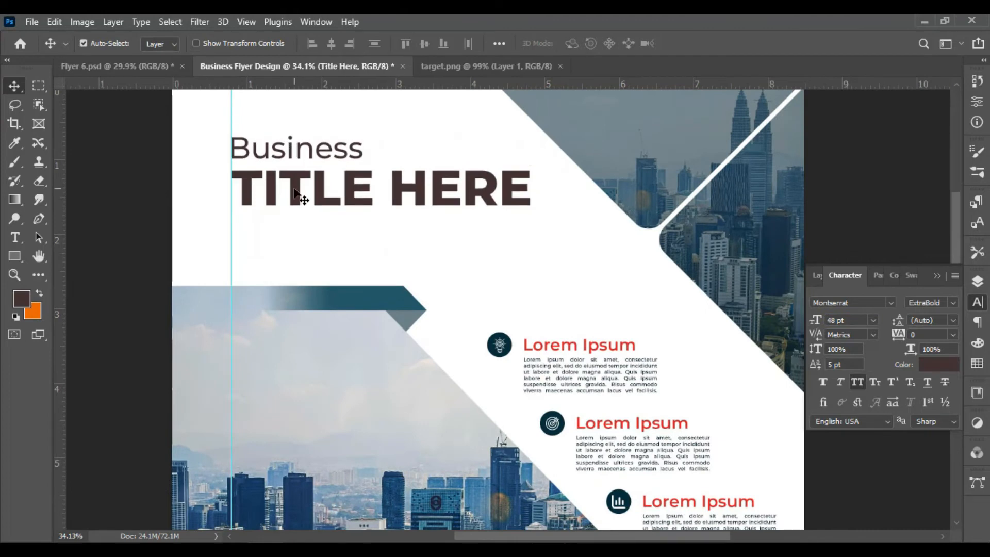
pyautogui.press('Up')
pyautogui.press('Up')
pyautogui.press('Up')
pyautogui.press('Up')
pyautogui.press('Up')
pyautogui.press('Up')
pyautogui.press('Up')
pyautogui.press('Up')
pyautogui.press('Up')
pyautogui.press('Up')
pyautogui.press('Up')
pyautogui.press('Up')
pyautogui.press('Up')
pyautogui.press('Up')
pyautogui.press('Up')
pyautogui.press('Up')
pyautogui.press('Up')
pyautogui.press('Up')
pyautogui.press('Up')
pyautogui.press('Up')
pyautogui.scroll(-3, 330, 234)
pyautogui.scroll(4, 303, 204)
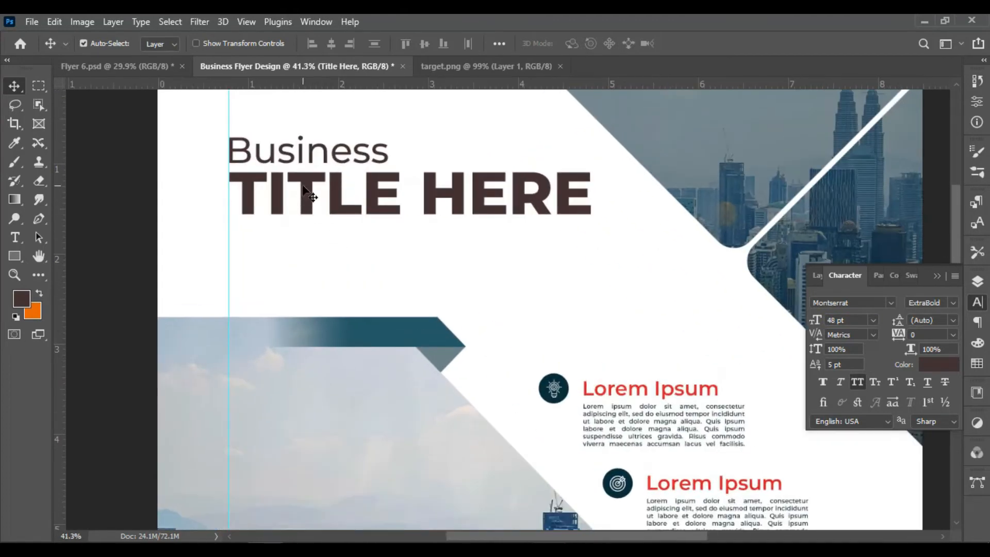
pyautogui.click(937, 369)
pyautogui.click(923, 355)
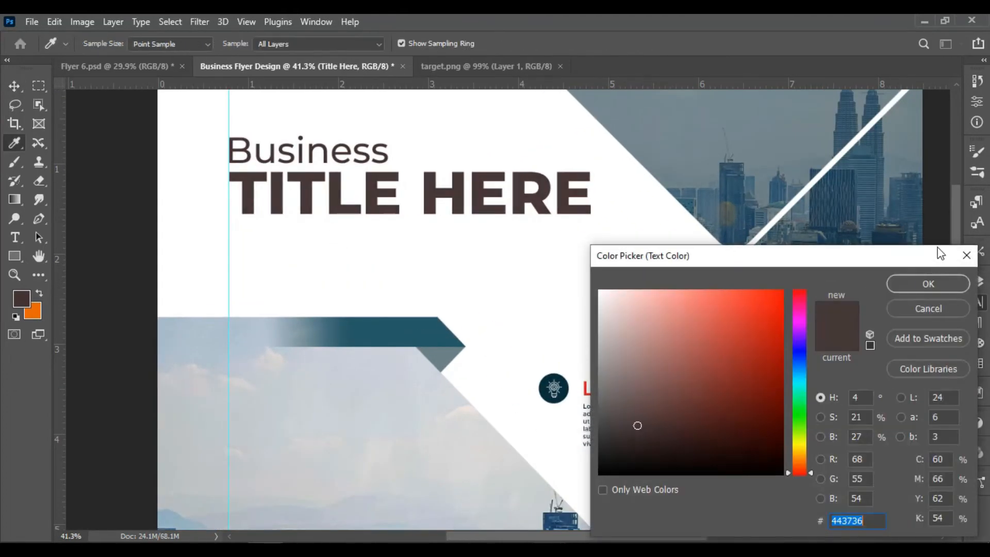
pyautogui.write('412')
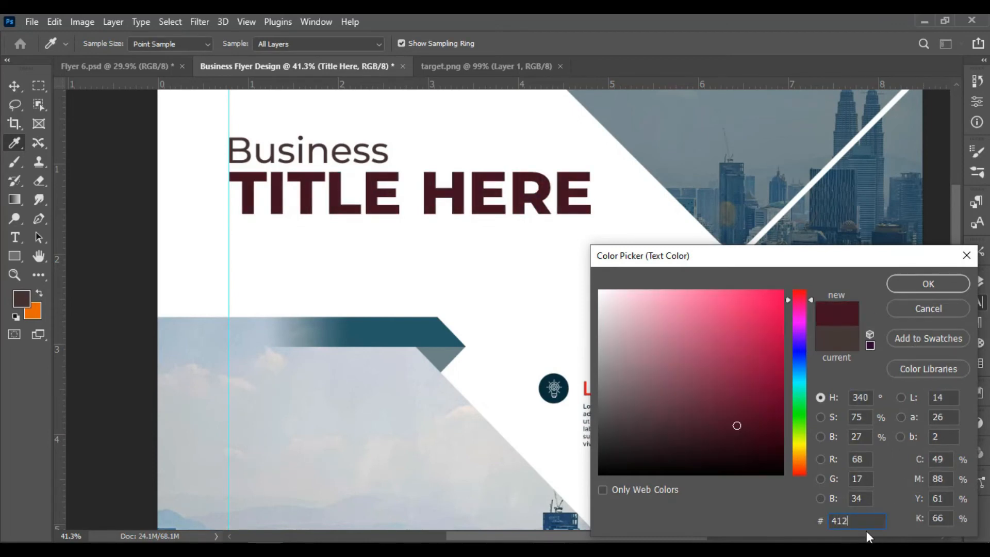
pyautogui.click(935, 307)
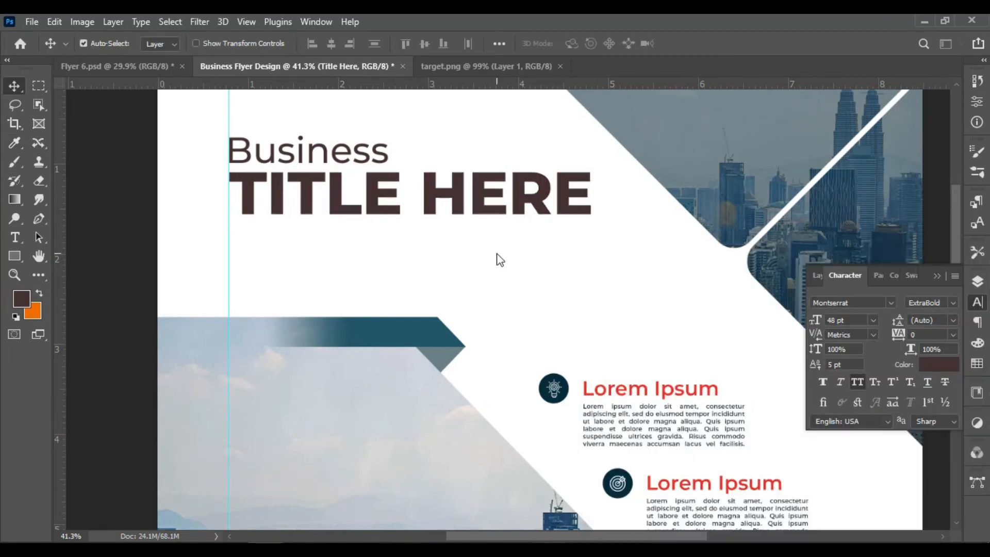
pyautogui.click(938, 364)
pyautogui.click(913, 309)
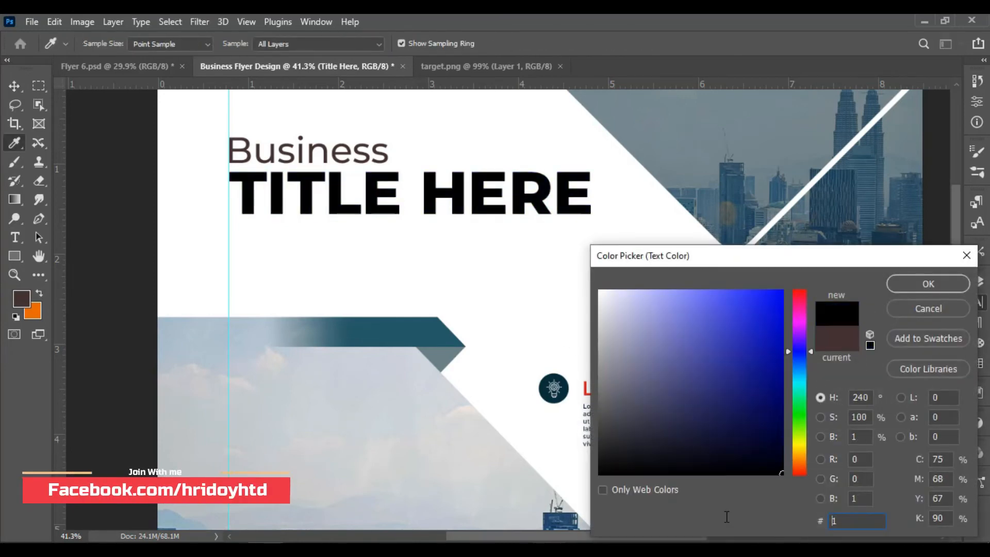
pyautogui.click(932, 309)
# Recolour the TITLE HERE text with a red sampled from the flyer's headline band, darkened slightly.
pyautogui.scroll(-10, 432, 246)
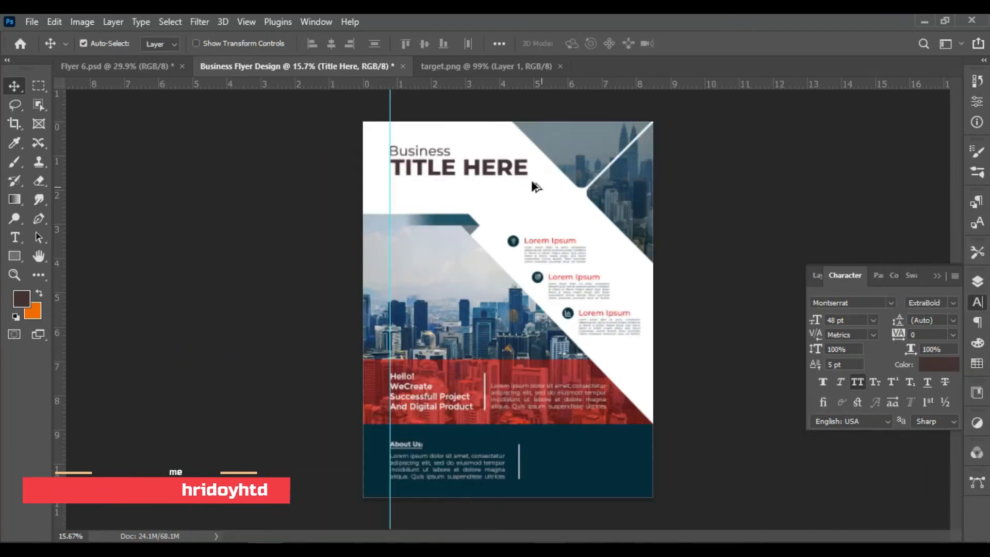
pyautogui.scroll(2, 532, 185)
pyautogui.click(928, 365)
pyautogui.click(512, 395)
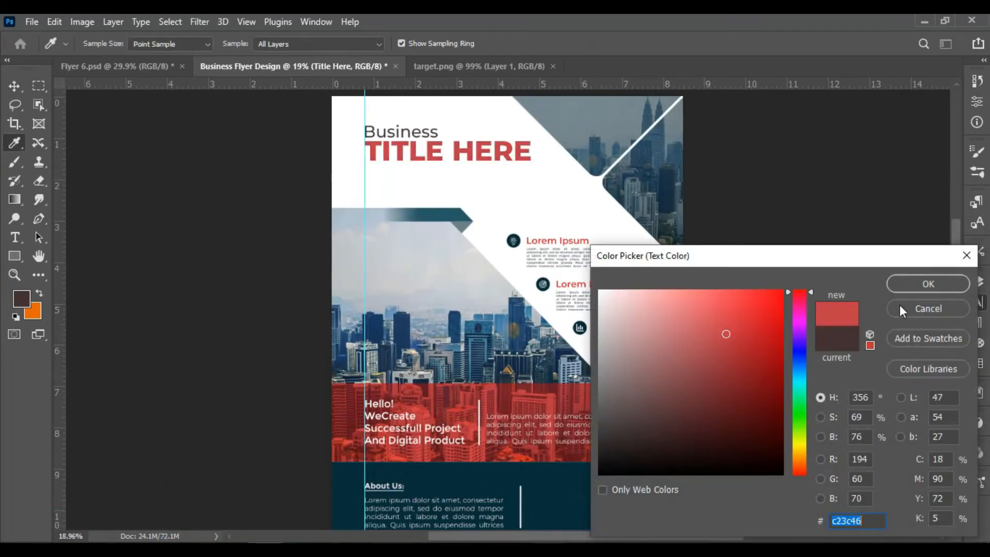
pyautogui.moveTo(725, 339); pyautogui.dragTo(724, 358)
pyautogui.click(928, 283)
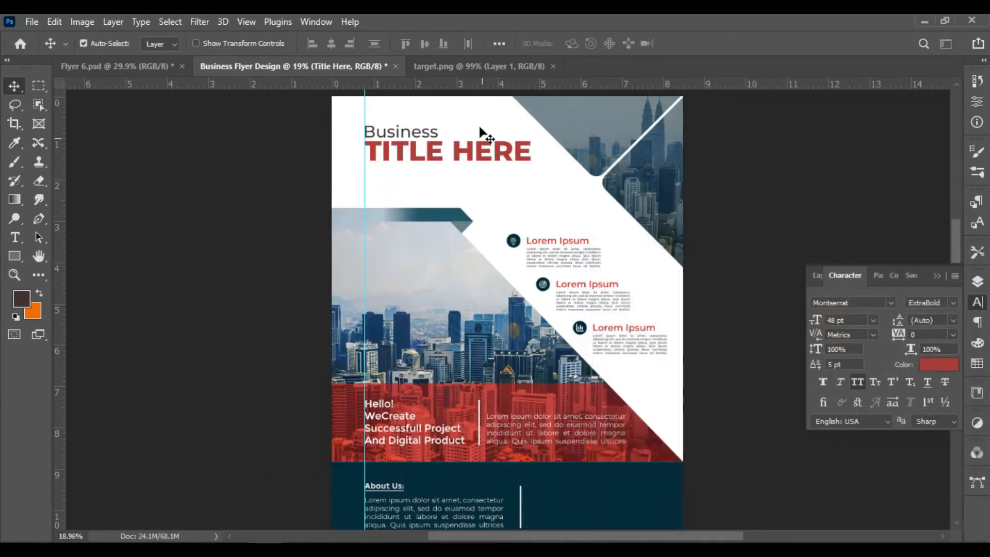
pyautogui.scroll(2, 478, 170)
pyautogui.moveTo(481, 171); pyautogui.dragTo(478, 170)
# Set the Business text in all caps and rescale it to 26.71 pt above TITLE HERE.
pyautogui.click(386, 137)
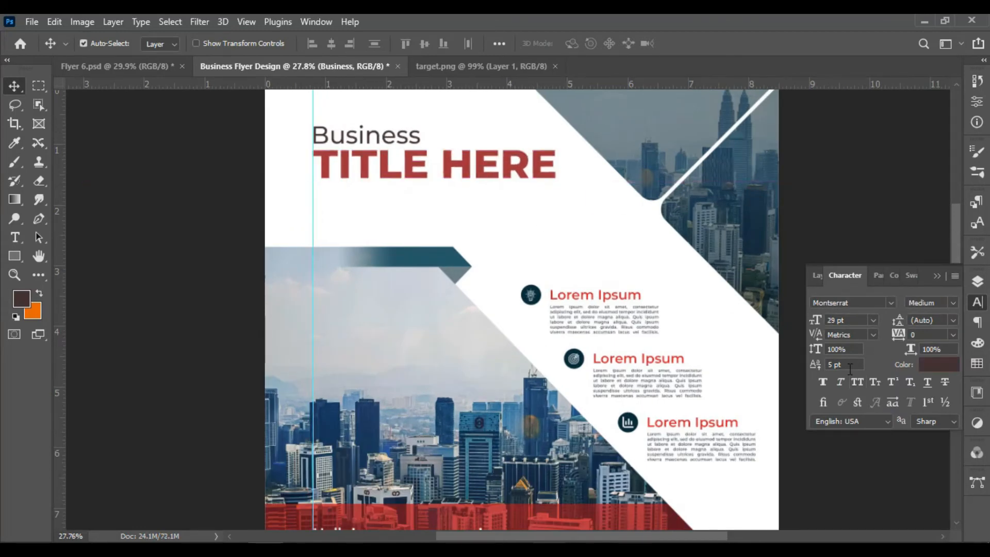
pyautogui.click(858, 382)
pyautogui.scroll(-2, 448, 133)
pyautogui.scroll(4, 448, 133)
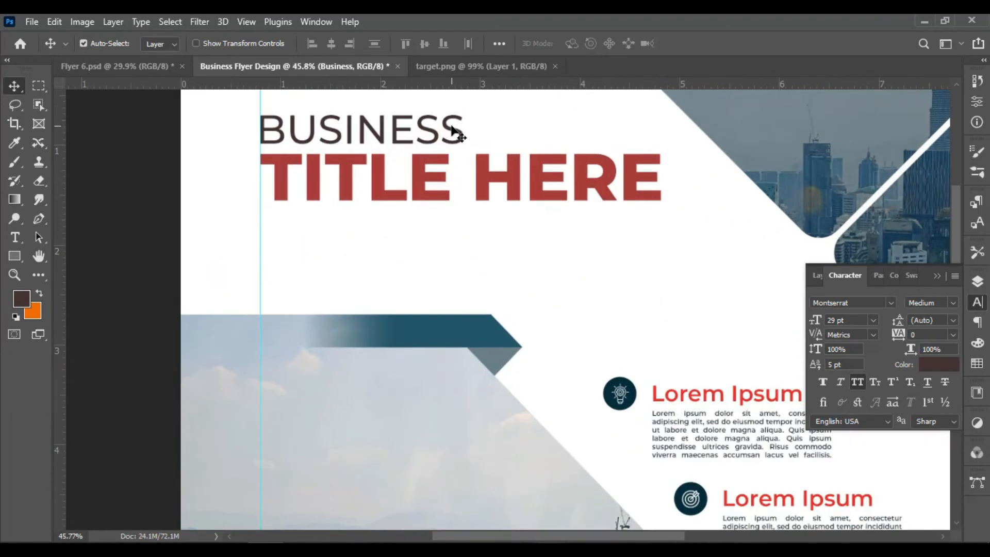
pyautogui.moveTo(816, 326); pyautogui.dragTo(813, 325)
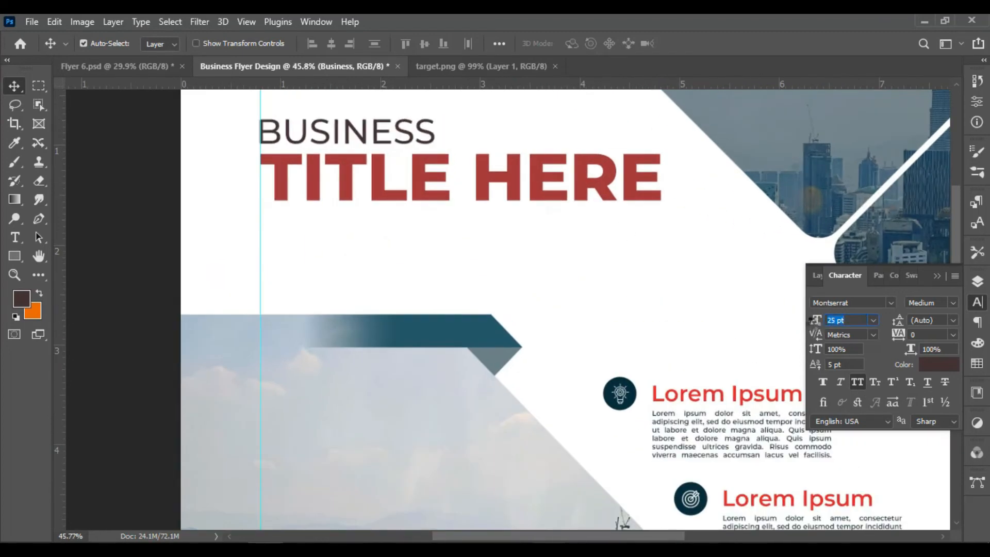
pyautogui.hotkey('ctrl', 'r')
pyautogui.hotkey('ctrl', 'f')
pyautogui.click(613, 31)
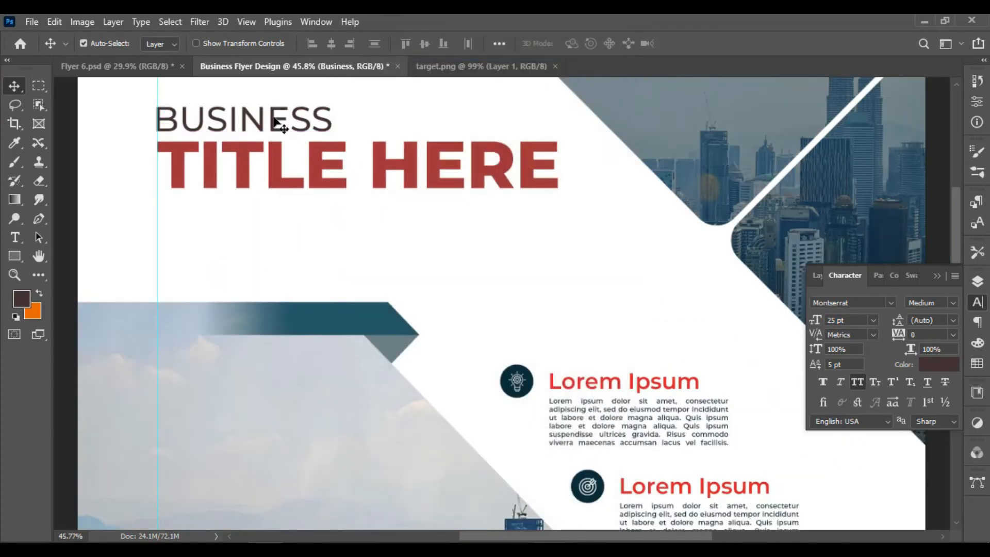
pyautogui.hotkey('ctrl', 'r')
pyautogui.hotkey('ctrl', 't')
pyautogui.moveTo(338, 115); pyautogui.dragTo(350, 112)
pyautogui.click(719, 45)
# Turn off all caps on the Business text.
pyautogui.scroll(-10, 302, 275)
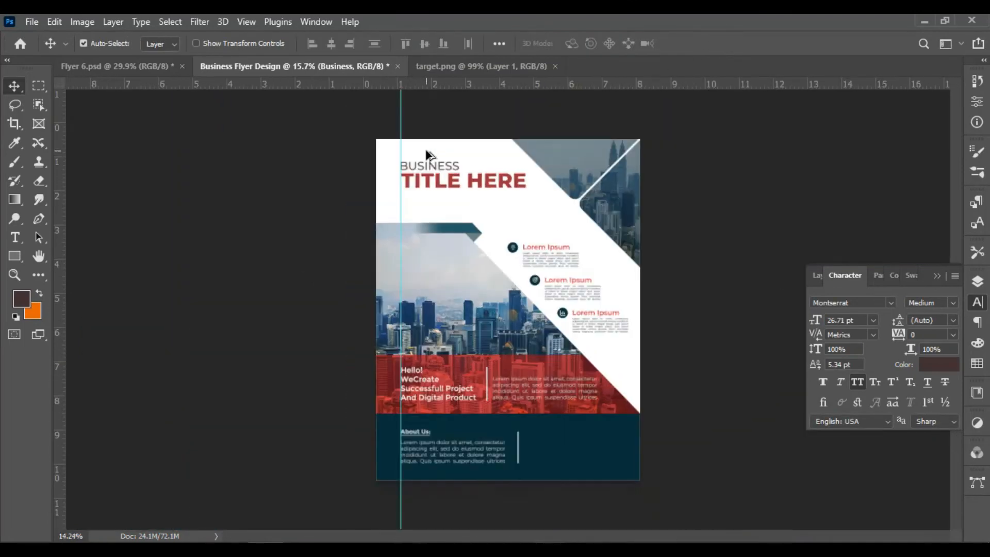
pyautogui.scroll(3, 427, 154)
pyautogui.press('t')
pyautogui.scroll(3, 464, 108)
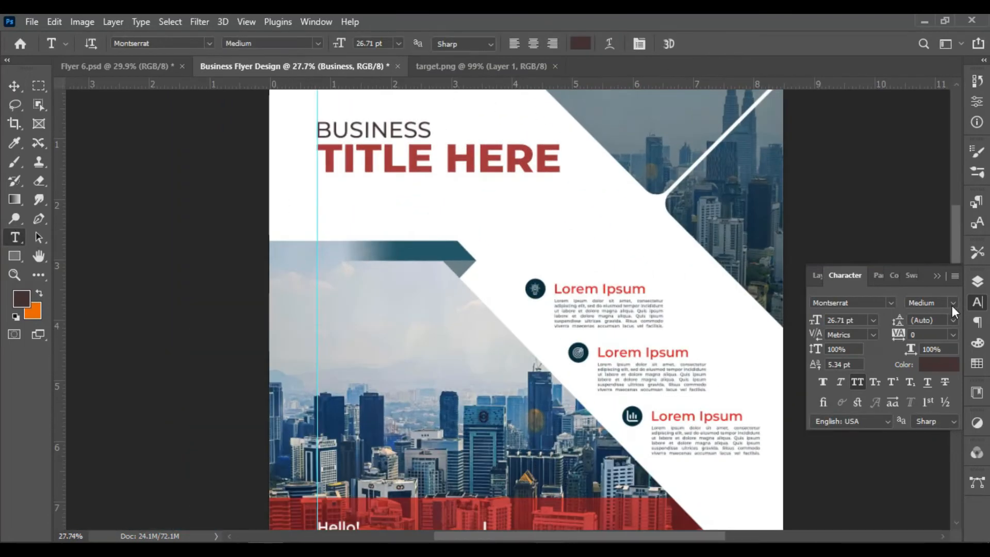
pyautogui.click(858, 383)
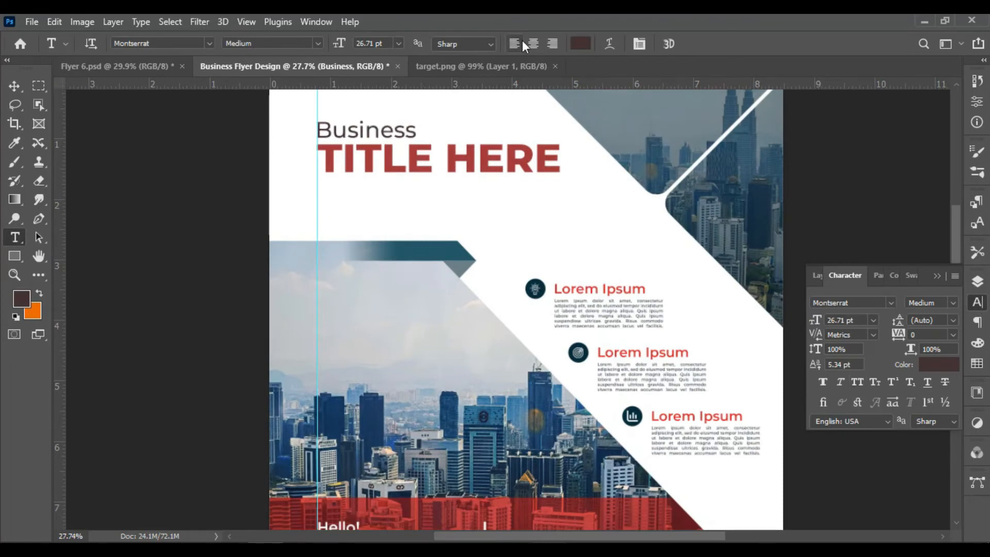
# Add a one-line Lorem ipsum paragraph about 3.9 in wide below TITLE HERE, set in 10 pt Montserrat Medium.
pyautogui.scroll(2, 342, 185)
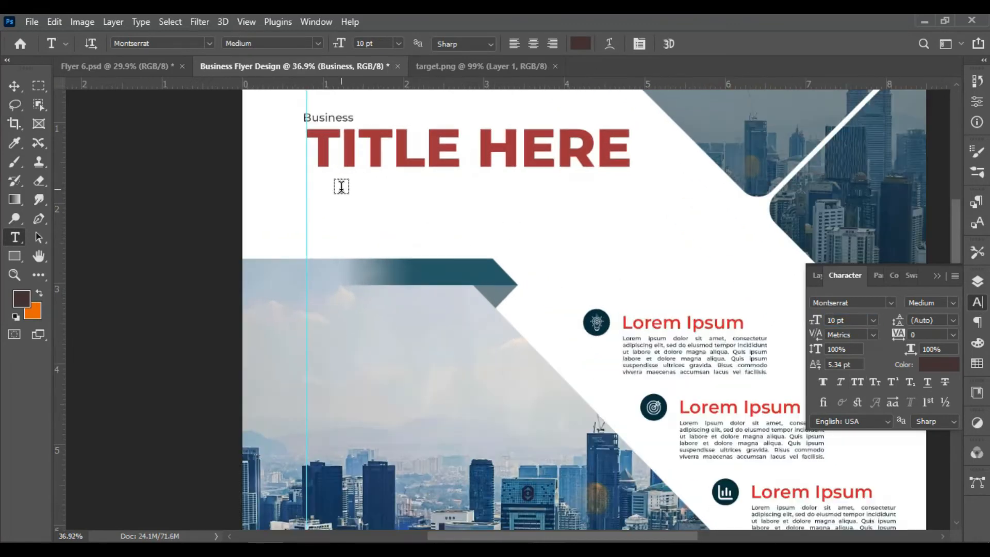
pyautogui.moveTo(320, 185); pyautogui.dragTo(632, 191)
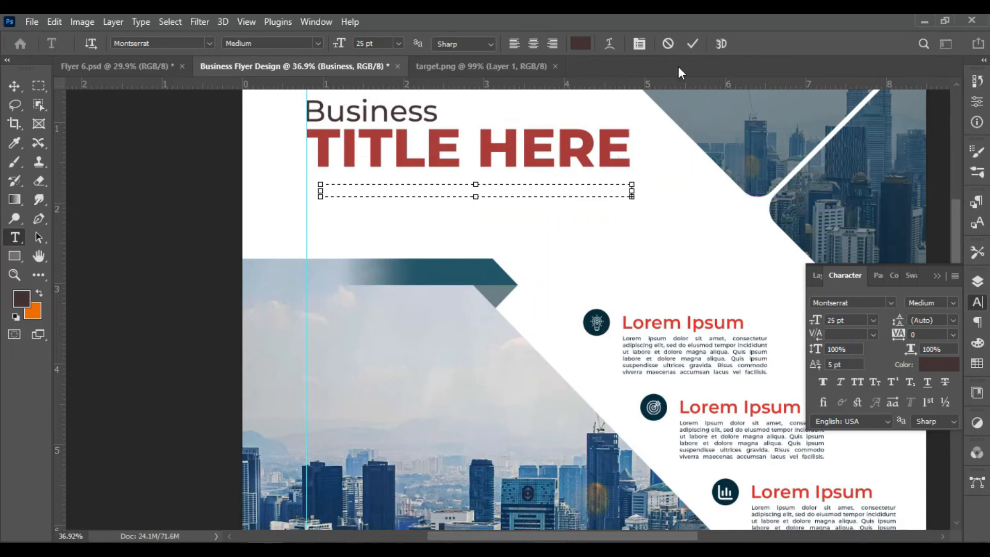
pyautogui.click(875, 319)
pyautogui.click(851, 353)
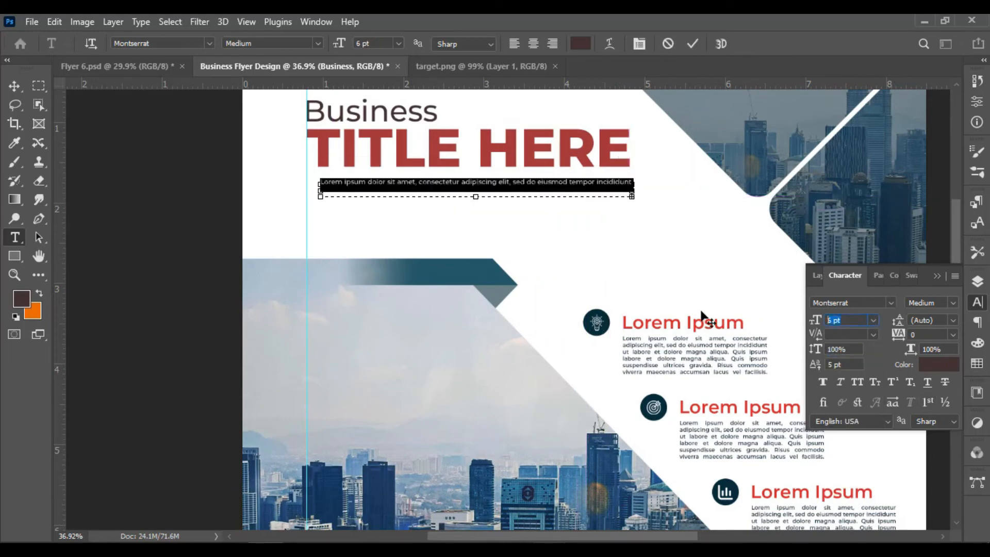
pyautogui.write('10')
pyautogui.press('Return')
pyautogui.click(692, 43)
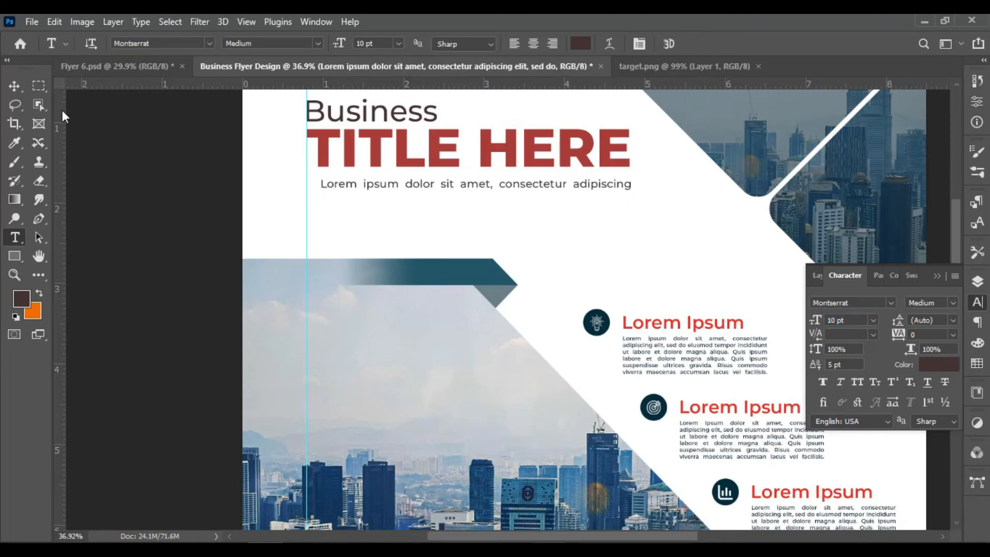
# Nudge the Lorem ipsum line up toward TITLE HERE and slightly left so its right edge lines up with the title.
pyautogui.click(14, 86)
pyautogui.click(113, 285)
pyautogui.scroll(-3, 253, 304)
pyautogui.scroll(4, 411, 229)
pyautogui.click(383, 229)
pyautogui.press('Up')
pyautogui.press('Up')
pyautogui.press('Up')
pyautogui.press('Up')
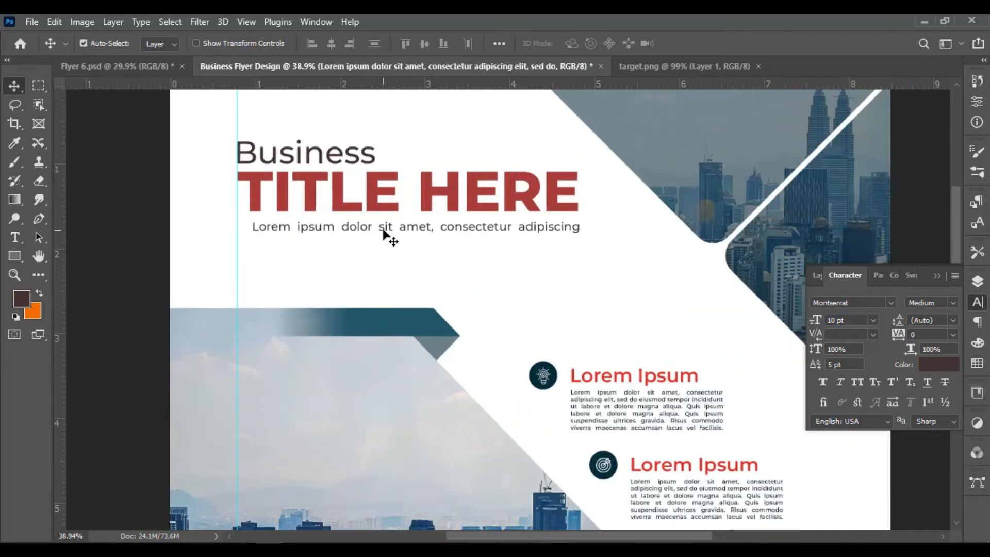
pyautogui.press('Left')
pyautogui.press('Left')
pyautogui.press('Left')
# Discard a trial duplicate of the Lorem ipsum line and extend its text box downward to fit a second line.
pyautogui.moveTo(384, 230); pyautogui.dragTo(387, 242)
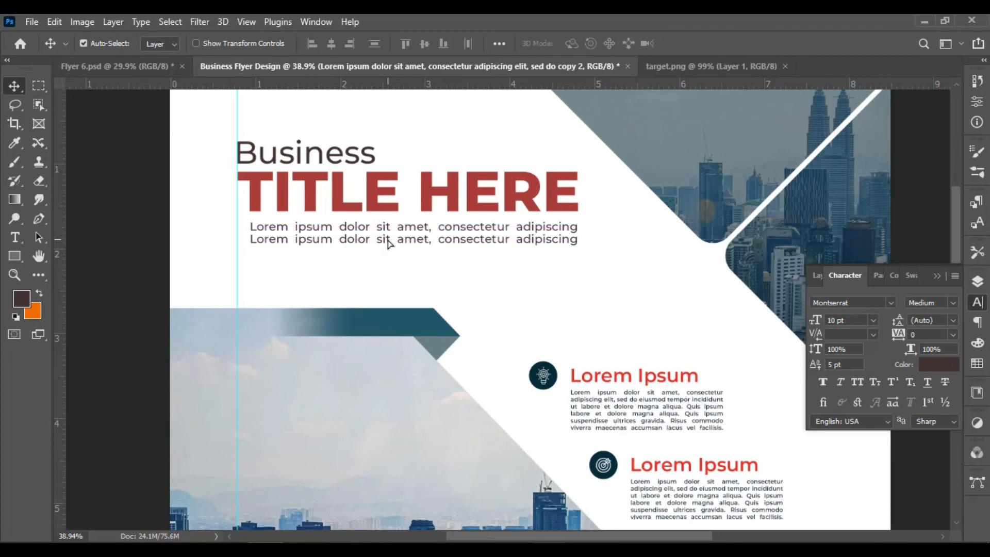
pyautogui.hotkey('ctrl', 'z')
pyautogui.doubleClick(393, 234)
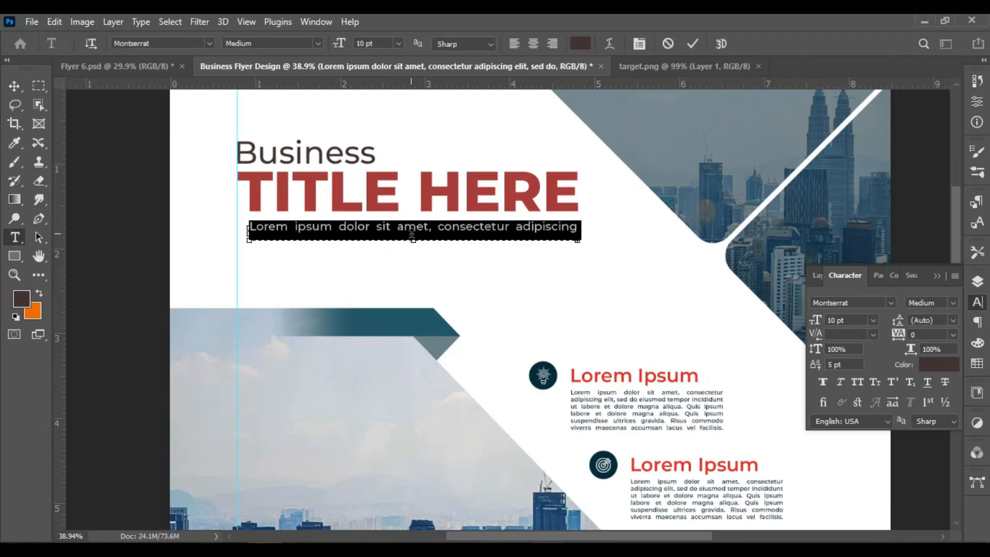
pyautogui.moveTo(413, 239); pyautogui.dragTo(413, 256)
pyautogui.click(691, 44)
pyautogui.scroll(-3, 474, 300)
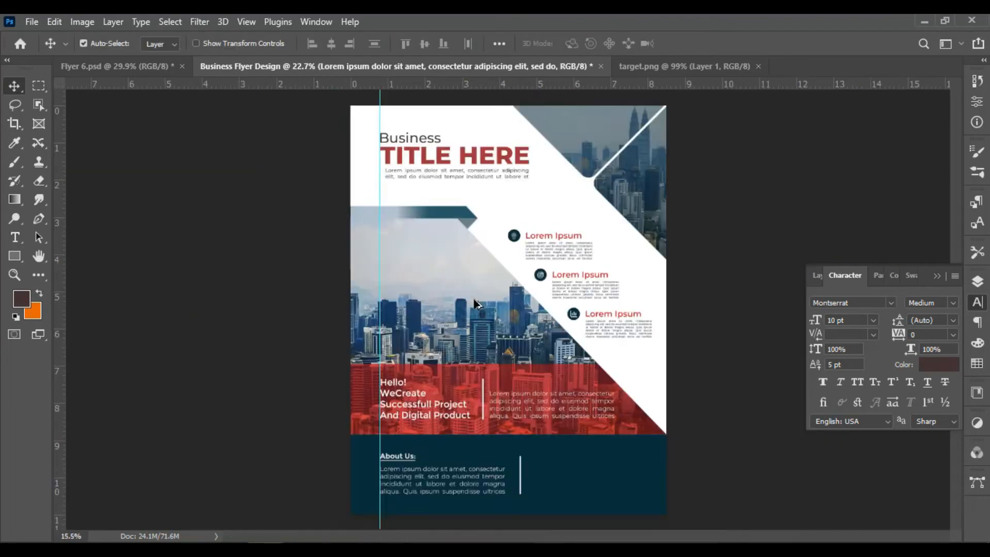
pyautogui.scroll(-3, 474, 302)
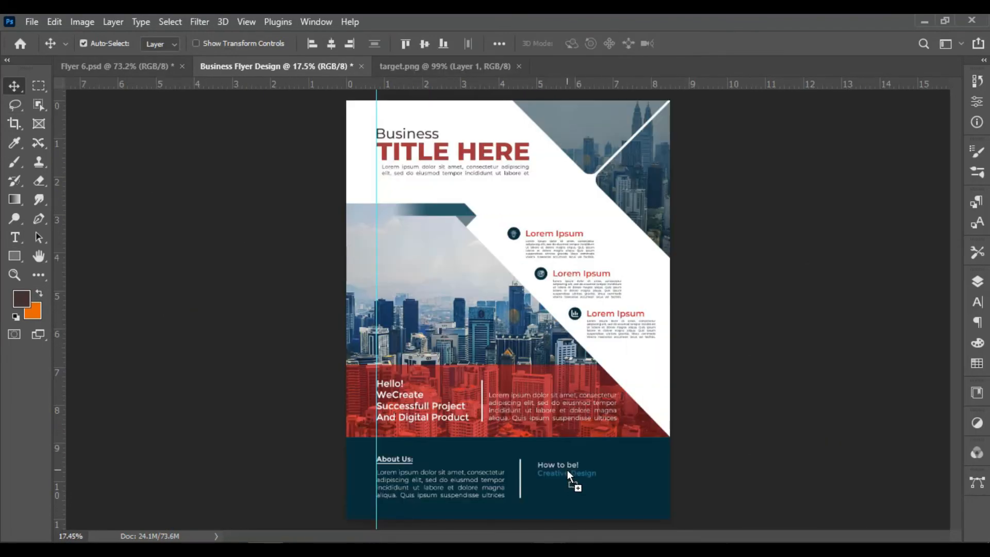
# Add a horizontal guide across the footer level with the About Us heading and the top of the white divider.
pyautogui.scroll(6, 567, 469)
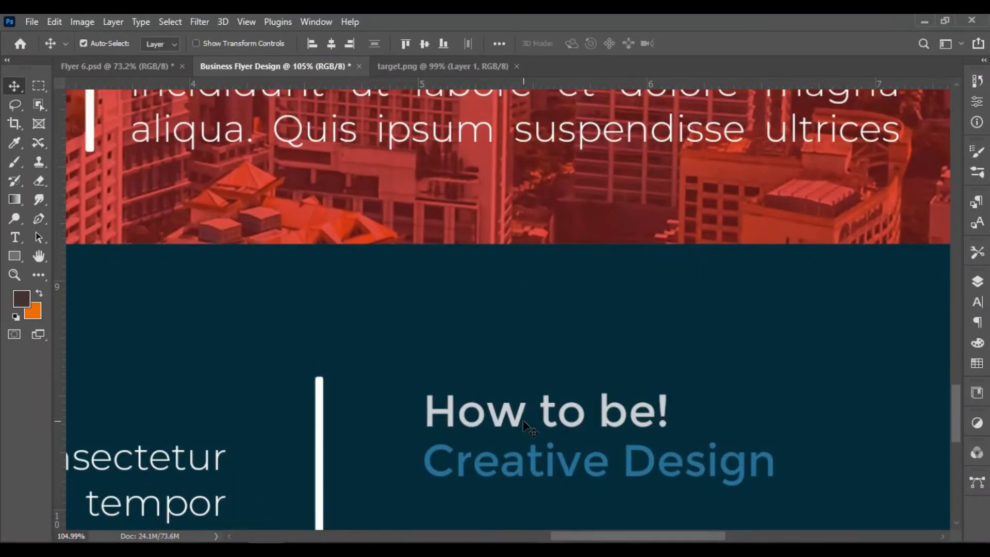
pyautogui.scroll(-4, 523, 419)
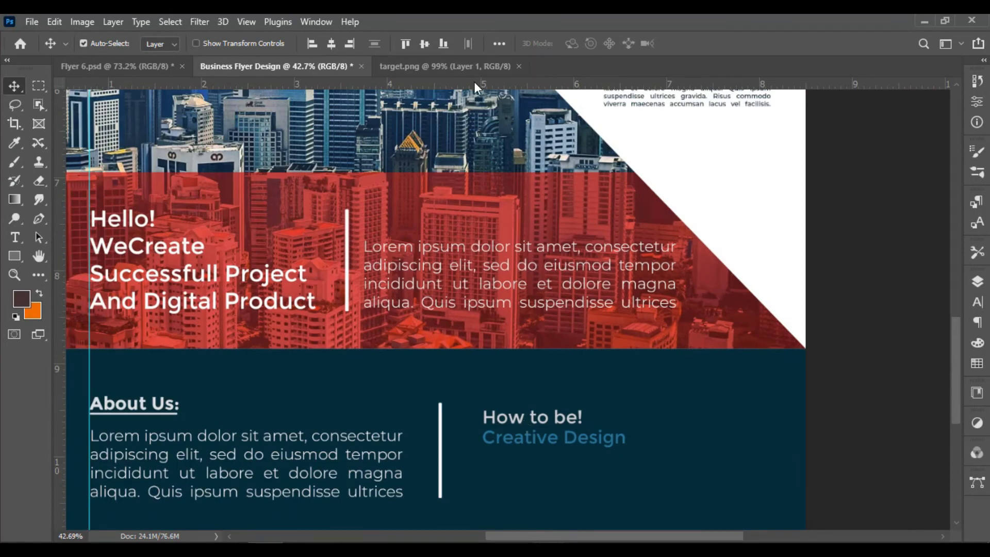
pyautogui.moveTo(475, 82); pyautogui.dragTo(489, 380)
pyautogui.scroll(5, 521, 418)
pyautogui.scroll(-8, 490, 409)
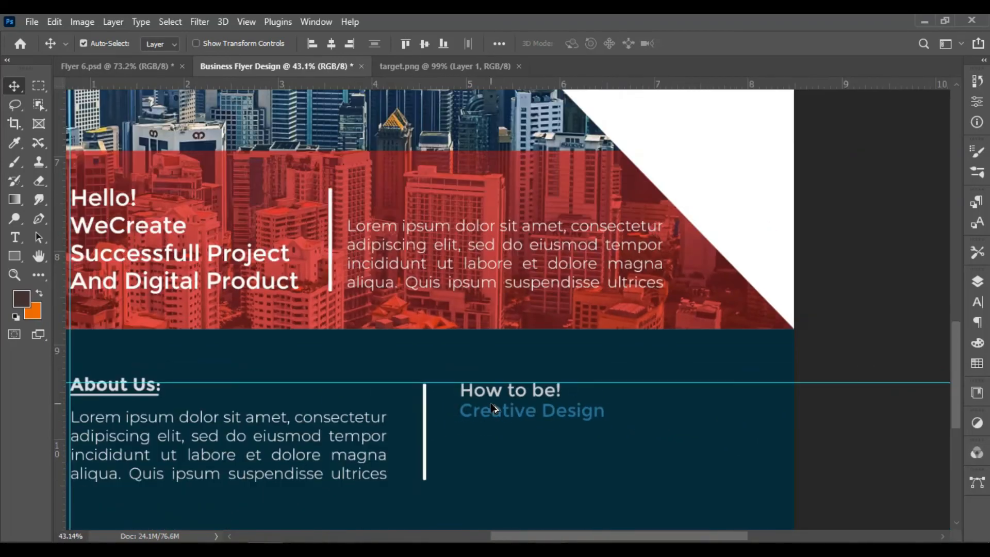
pyautogui.scroll(-3, 494, 407)
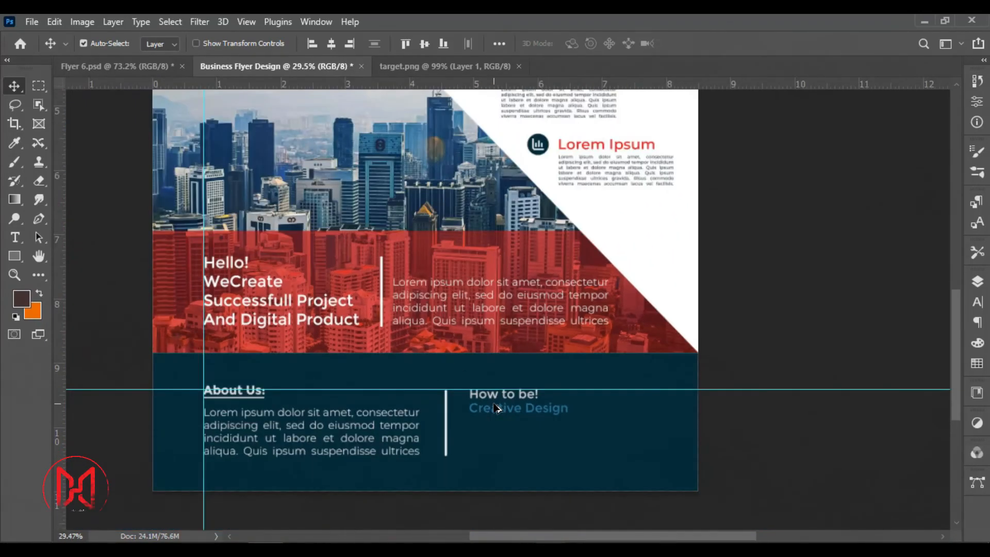
# Move the QR code and contact lines right and slightly up, aligning the QR code's left edge with the Creative Design text.
pyautogui.scroll(6, 557, 487)
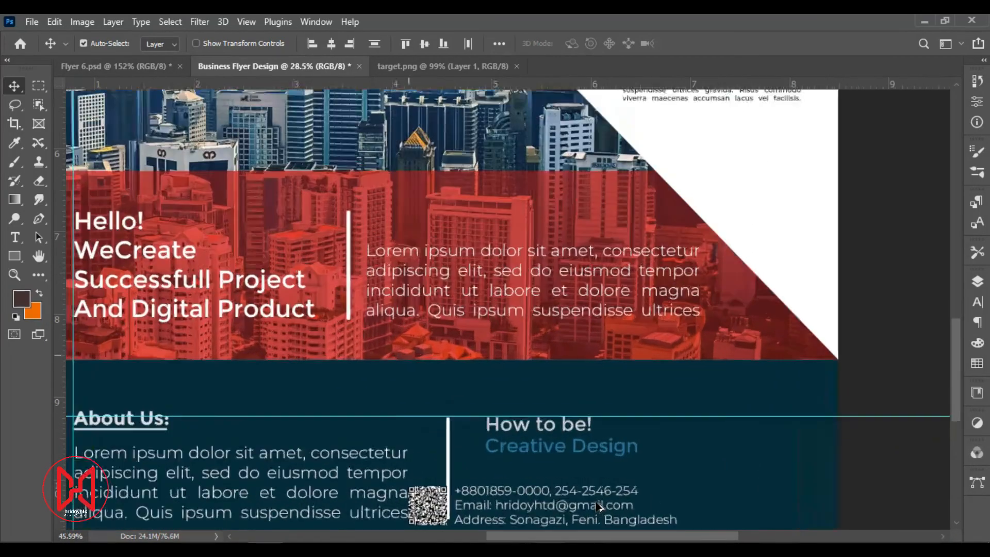
pyautogui.scroll(2, 343, 390)
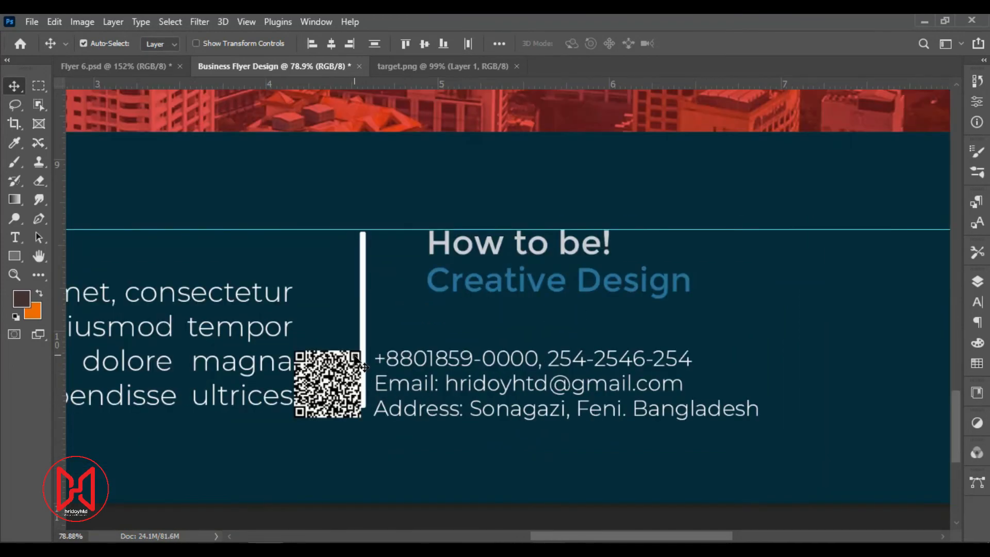
pyautogui.moveTo(357, 361); pyautogui.dragTo(489, 348)
pyautogui.scroll(-5, 490, 349)
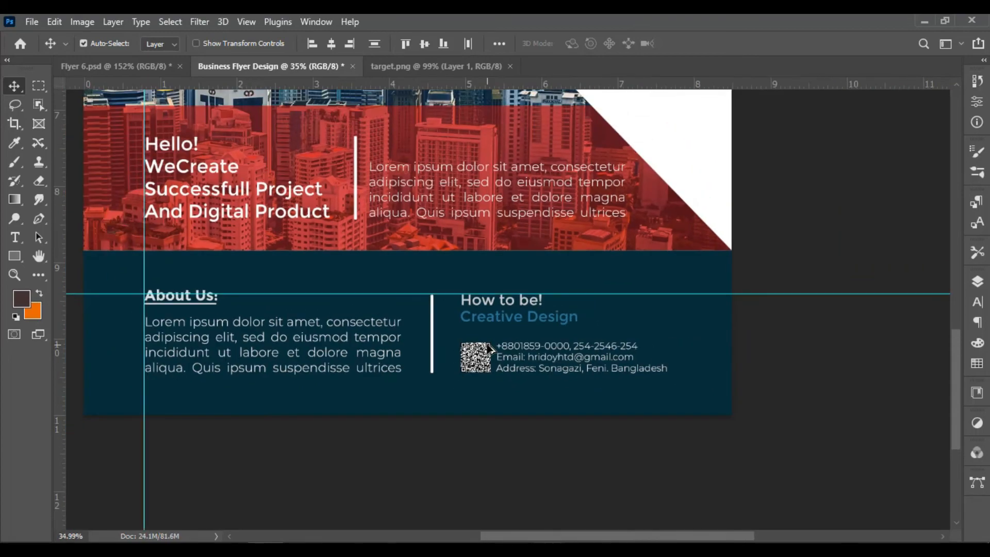
pyautogui.scroll(5, 539, 318)
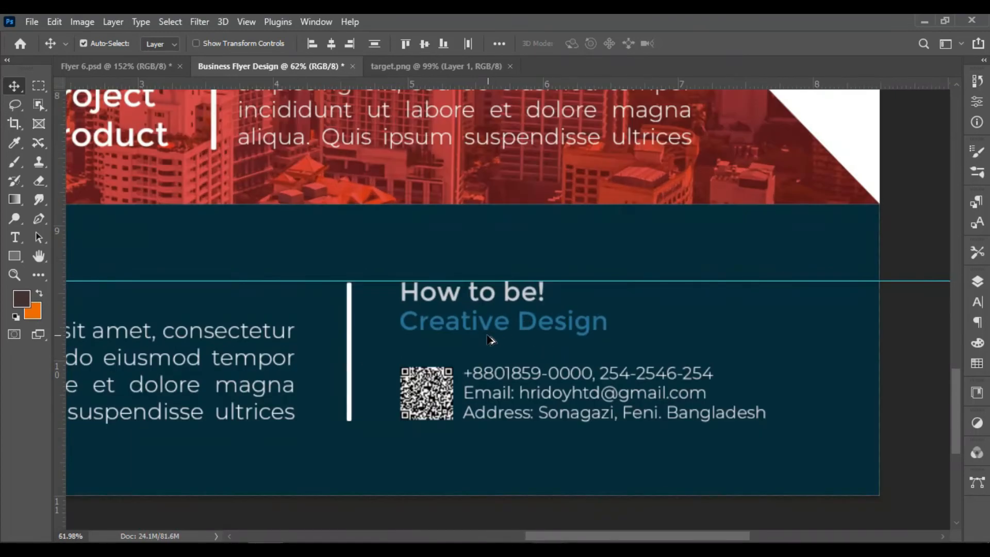
# Move the How to be! and Creative Design lines together straight down, closer to the QR code and contact lines.
pyautogui.click(468, 313)
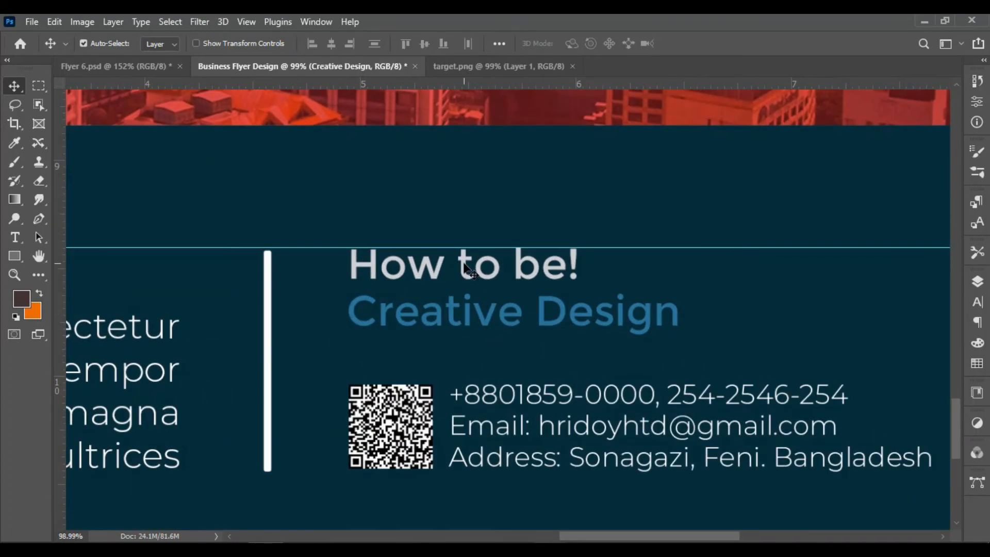
pyautogui.keyDown('shift'); pyautogui.click(463, 264); pyautogui.keyUp('shift')
pyautogui.moveTo(465, 274); pyautogui.dragTo(466, 301)
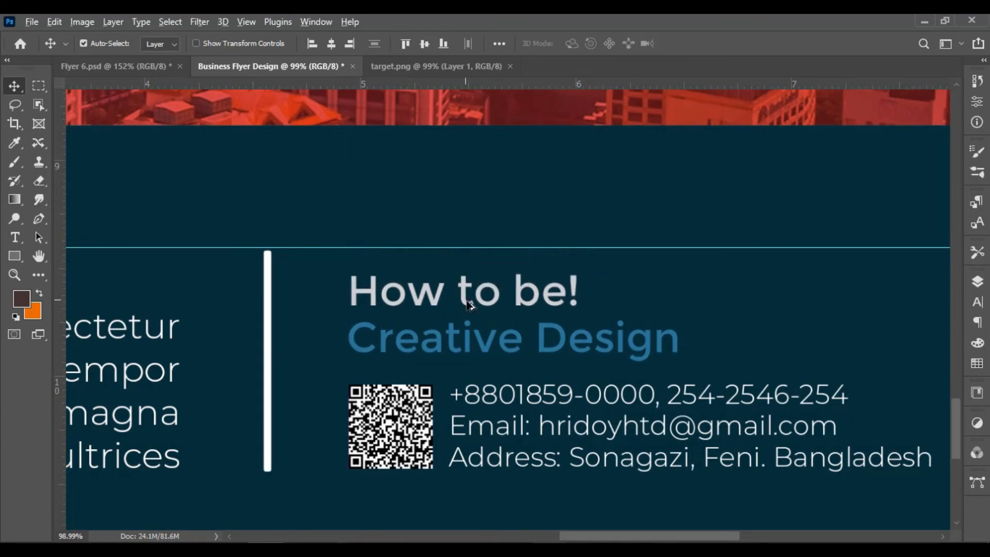
pyautogui.scroll(-3, 466, 301)
pyautogui.scroll(2, 423, 298)
pyautogui.scroll(3, 422, 298)
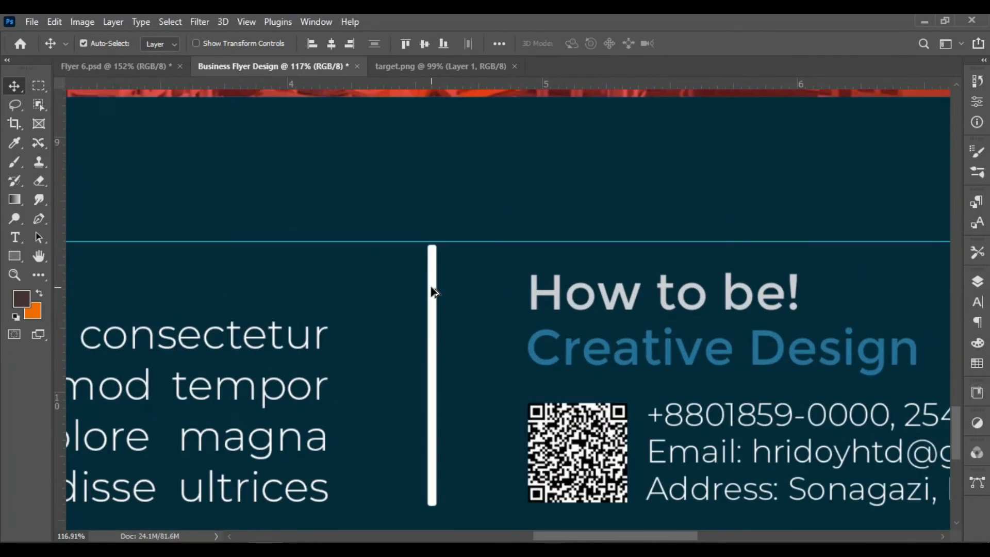
# Scale the white footer divider to about 92.92%, lowering its top end to match the How to be! text block.
pyautogui.click(431, 287)
pyautogui.hotkey('ctrl', 't')
pyautogui.scroll(3, 419, 231)
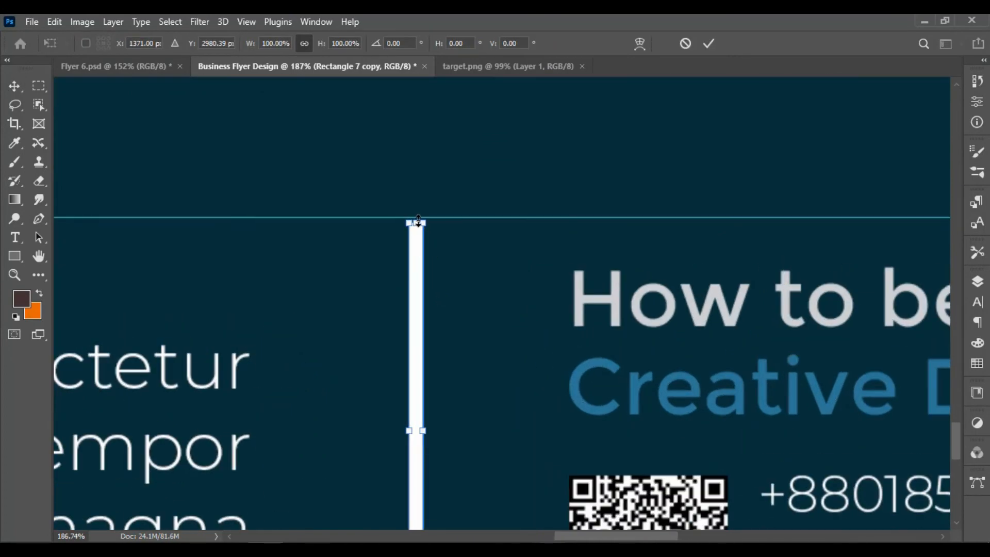
pyautogui.moveTo(418, 222); pyautogui.dragTo(418, 257)
pyautogui.scroll(-10, 474, 343)
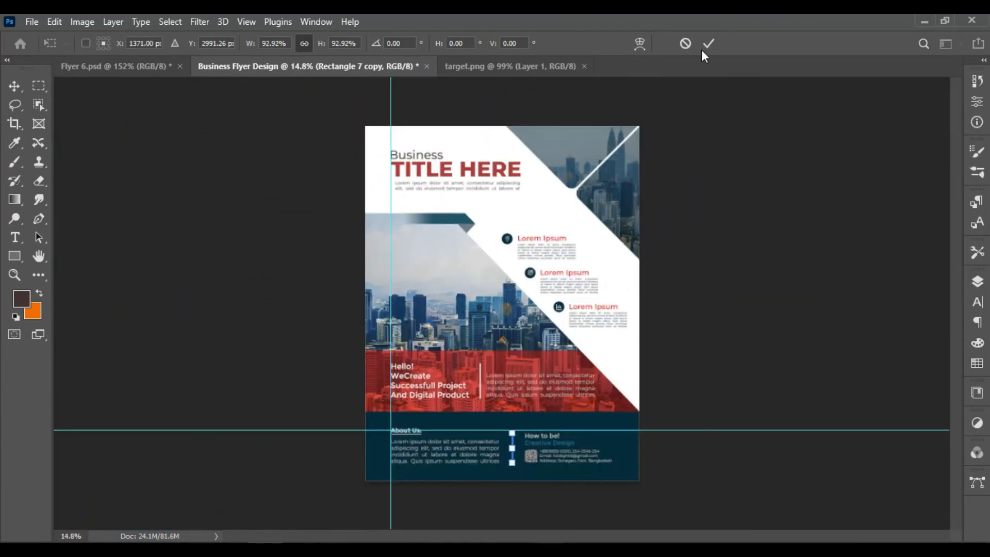
pyautogui.click(707, 44)
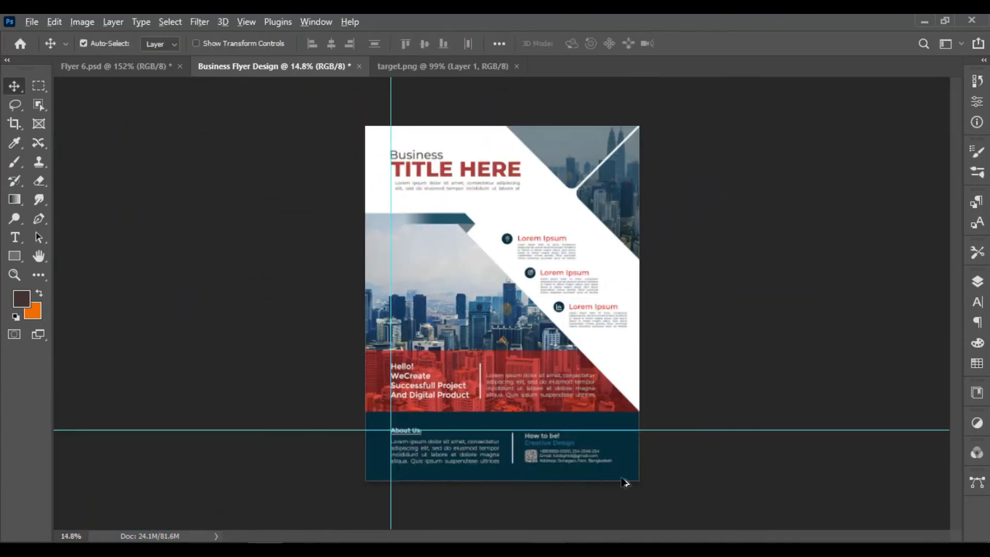
pyautogui.scroll(2, 621, 478)
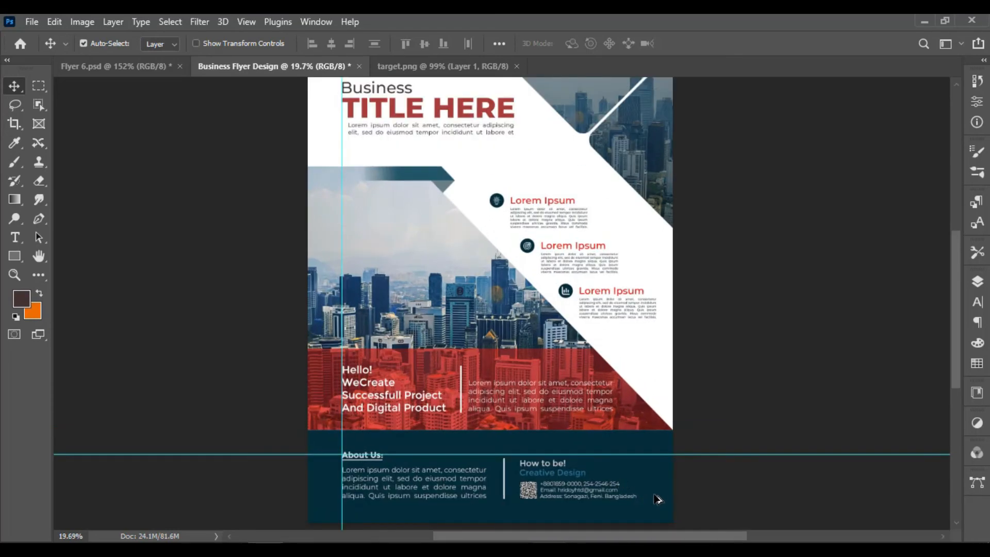
pyautogui.scroll(1, 712, 402)
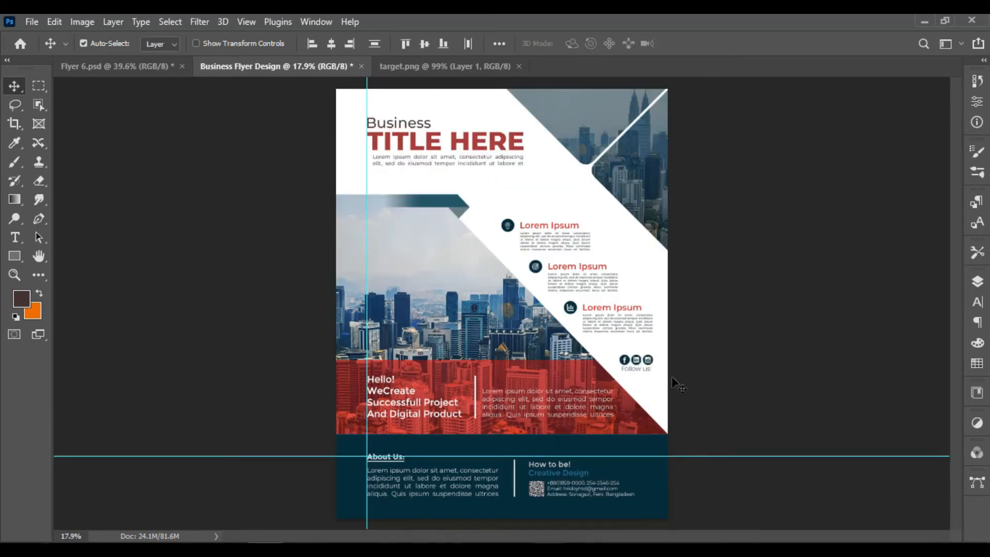
pyautogui.scroll(3, 691, 369)
pyautogui.scroll(-3, 690, 369)
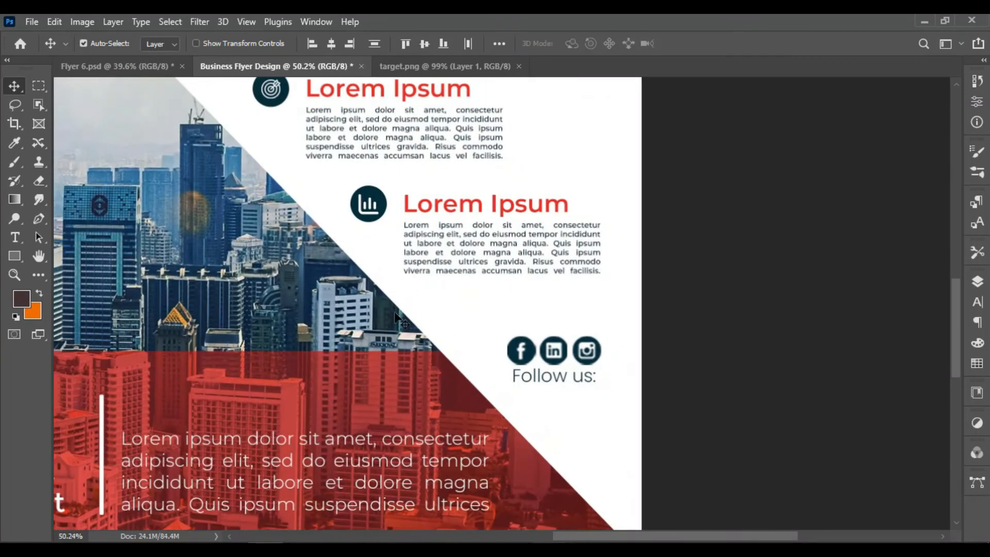
pyautogui.scroll(-2, 204, 305)
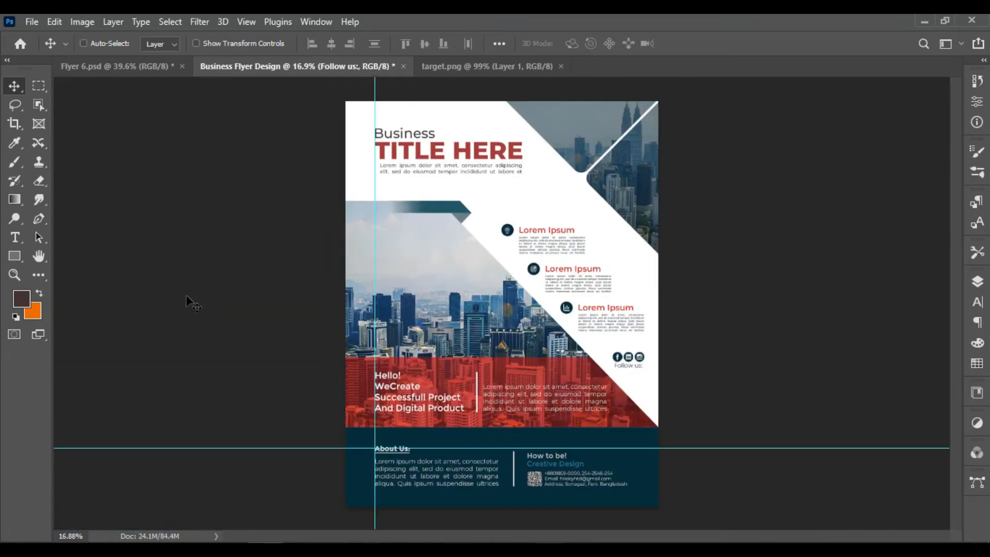
pyautogui.press('r')
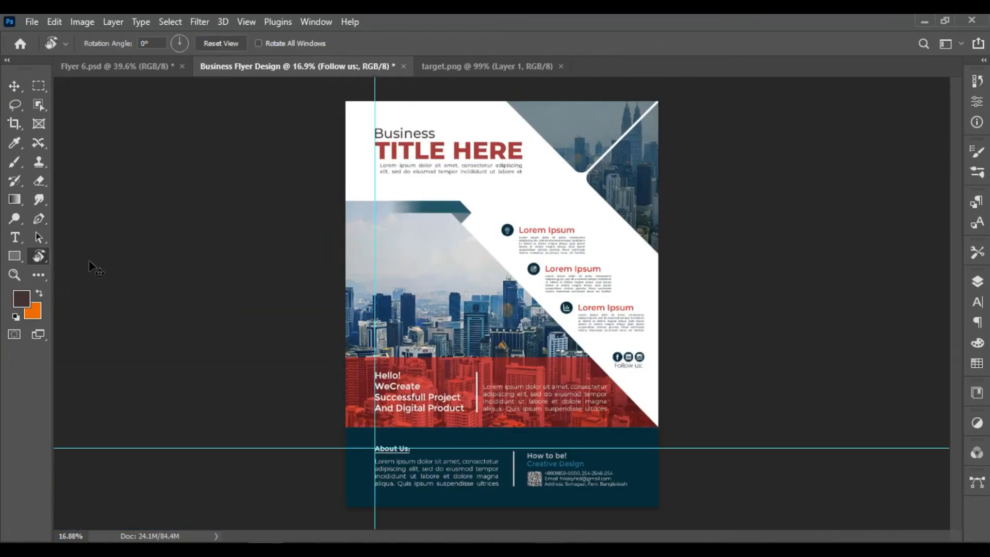
pyautogui.press('w')
pyautogui.press('e')
pyautogui.press('r')
pyautogui.press('e')
pyautogui.press('w')
pyautogui.press('e')
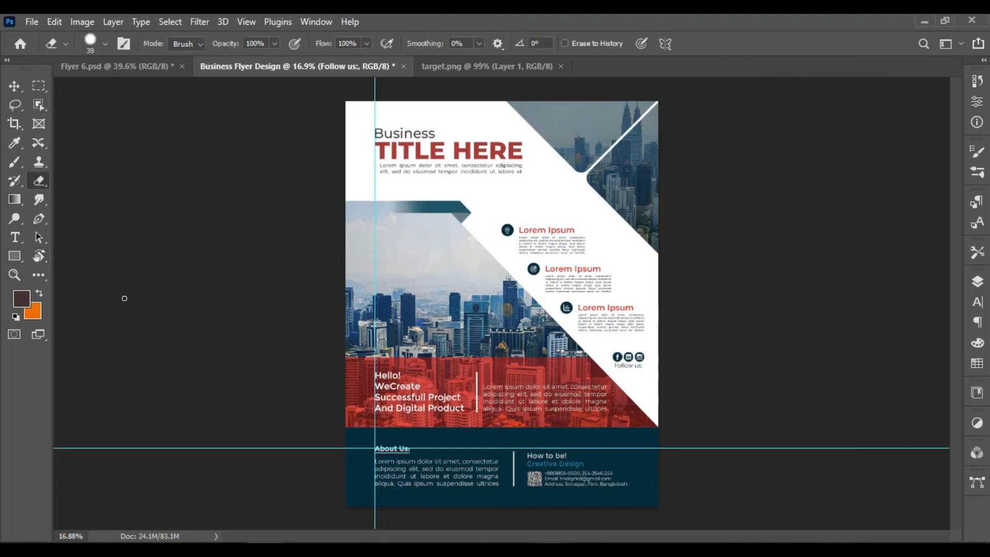
# Show the rulers and add a vertical guide along the right edge of the lowest Lorem Ipsum block and the Follow us icons.
pyautogui.hotkey('ctrl', 'r')
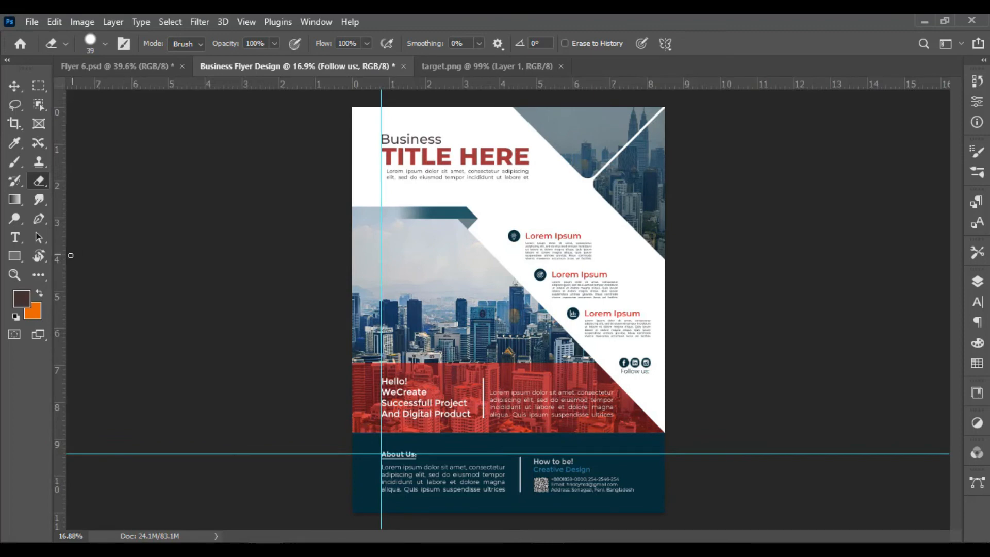
pyautogui.click(14, 85)
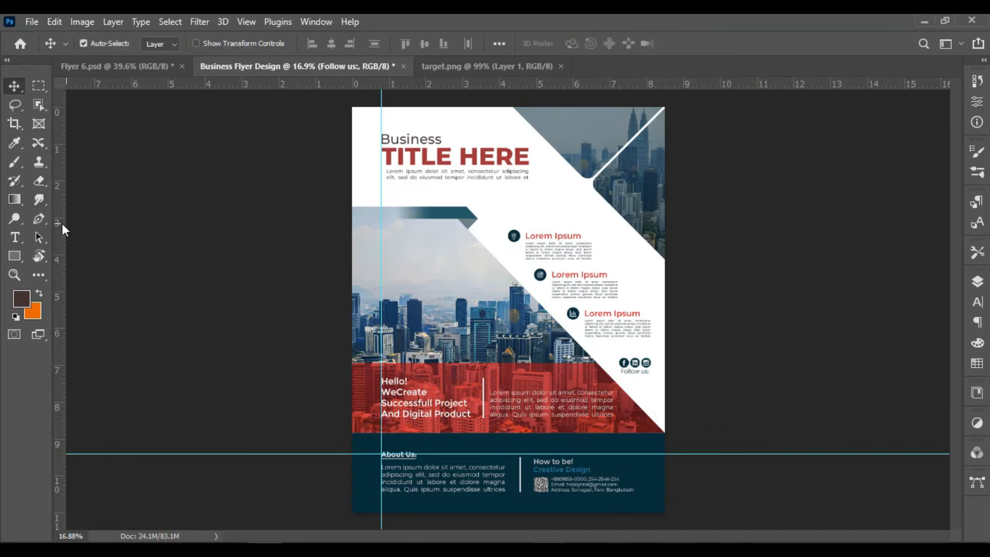
pyautogui.moveTo(62, 224); pyautogui.dragTo(650, 291)
pyautogui.scroll(10, 679, 386)
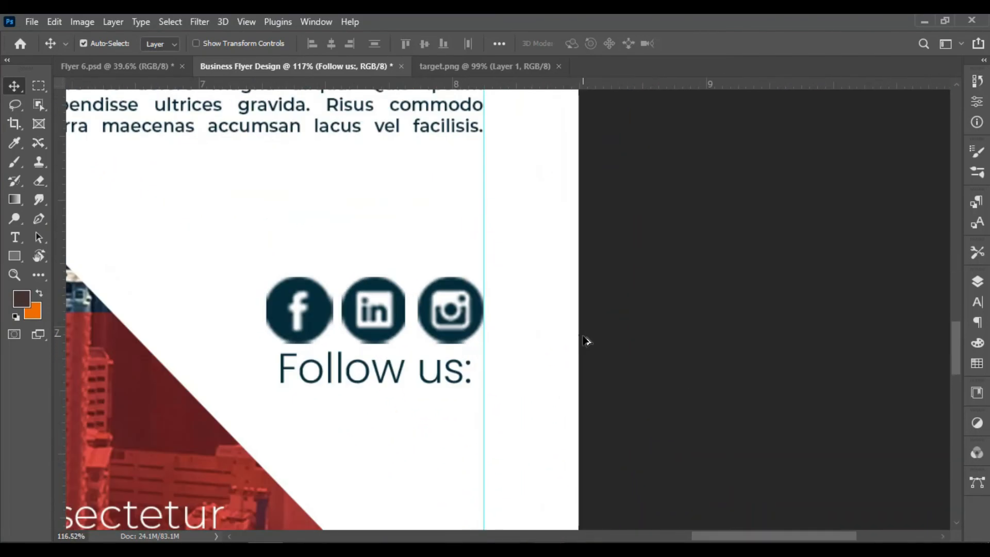
pyautogui.scroll(-10, 508, 343)
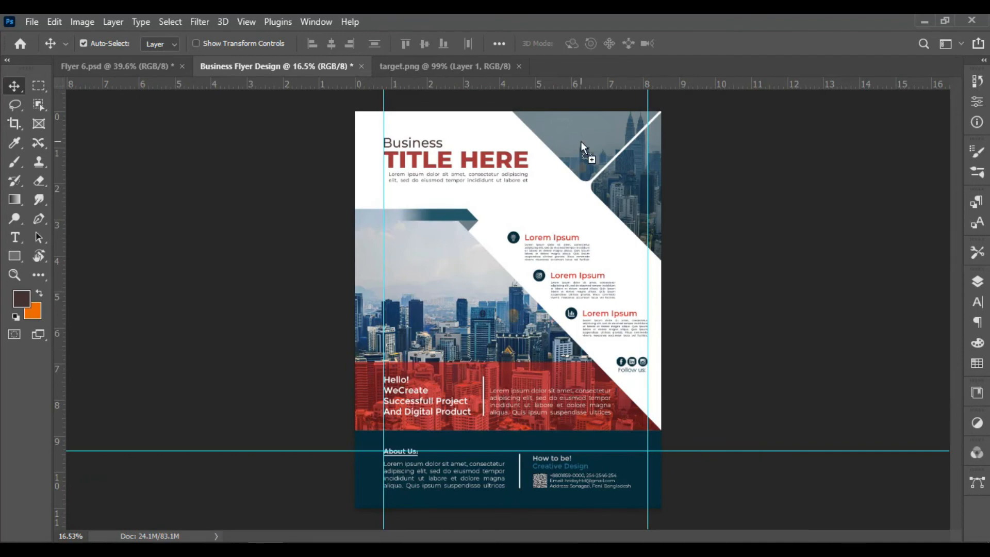
# Place the vector logo on the flyer's upper-right city photo and scale it to about 22.48%.
pyautogui.moveTo(580, 142); pyautogui.dragTo(580, 141)
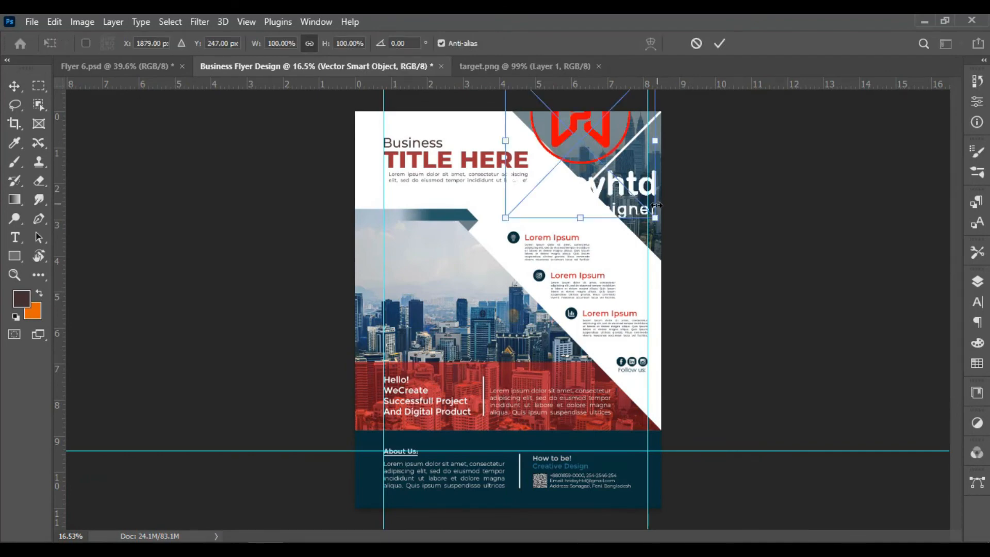
pyautogui.click(977, 282)
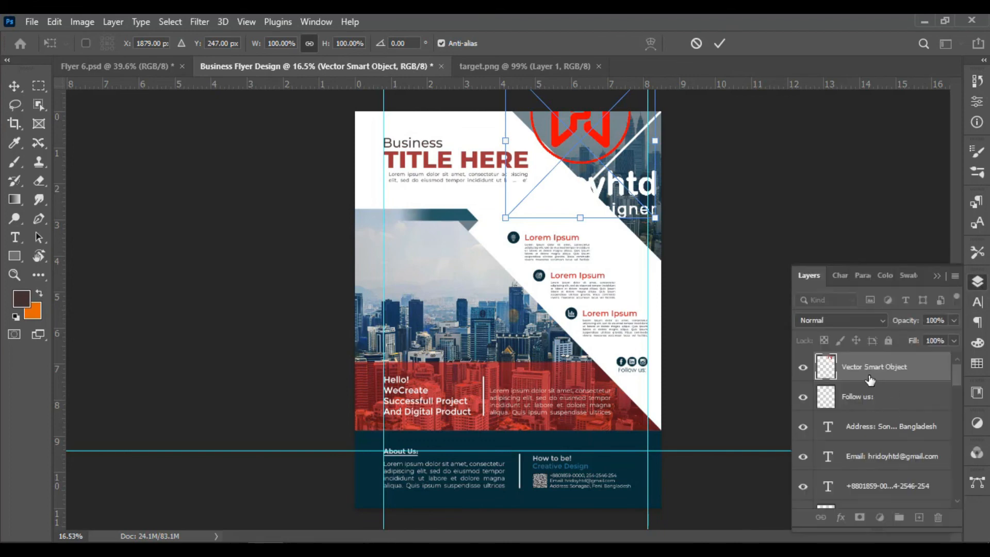
pyautogui.moveTo(625, 198); pyautogui.dragTo(593, 159)
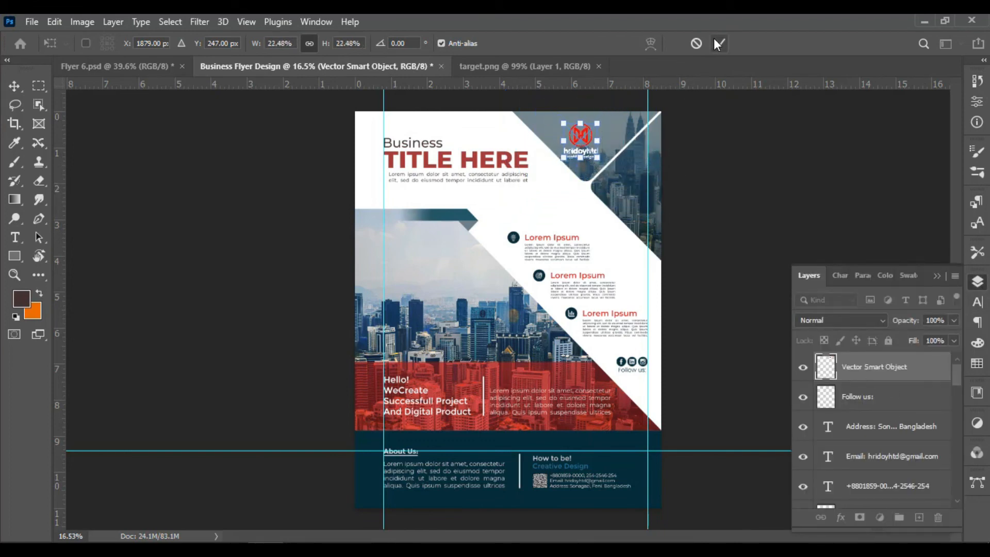
pyautogui.press('Return')
pyautogui.scroll(5, 616, 129)
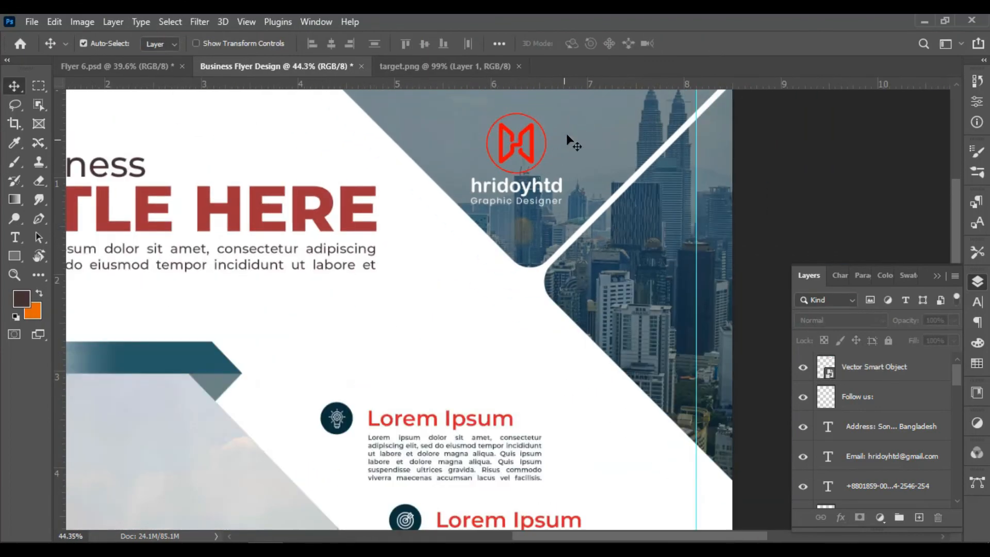
pyautogui.moveTo(567, 135); pyautogui.dragTo(558, 189)
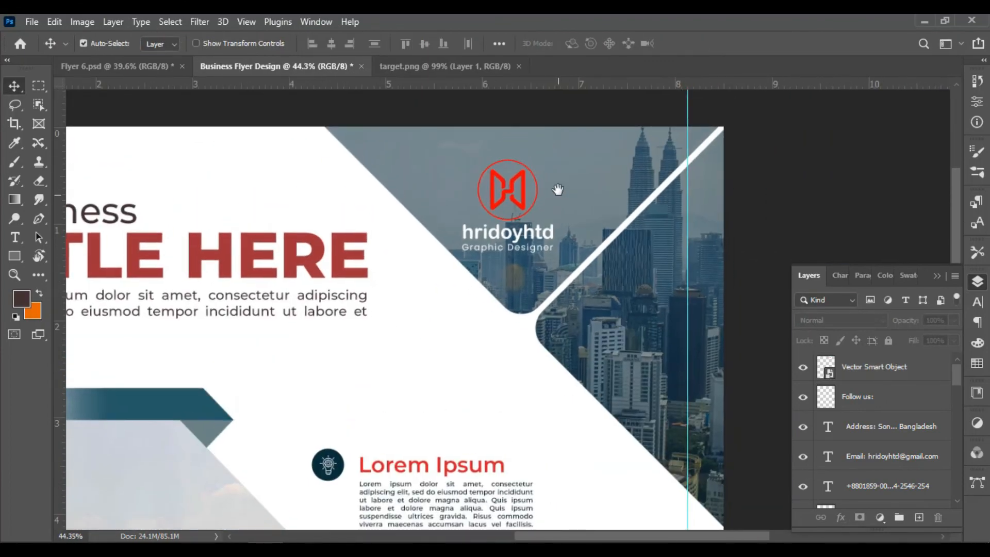
pyautogui.click(524, 189)
pyautogui.press('Delete')
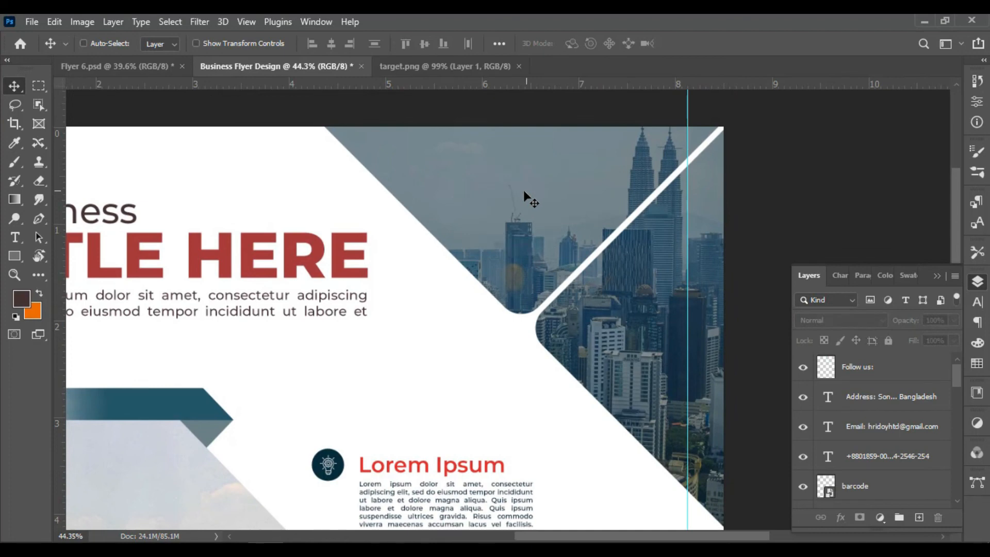
pyautogui.press('z')
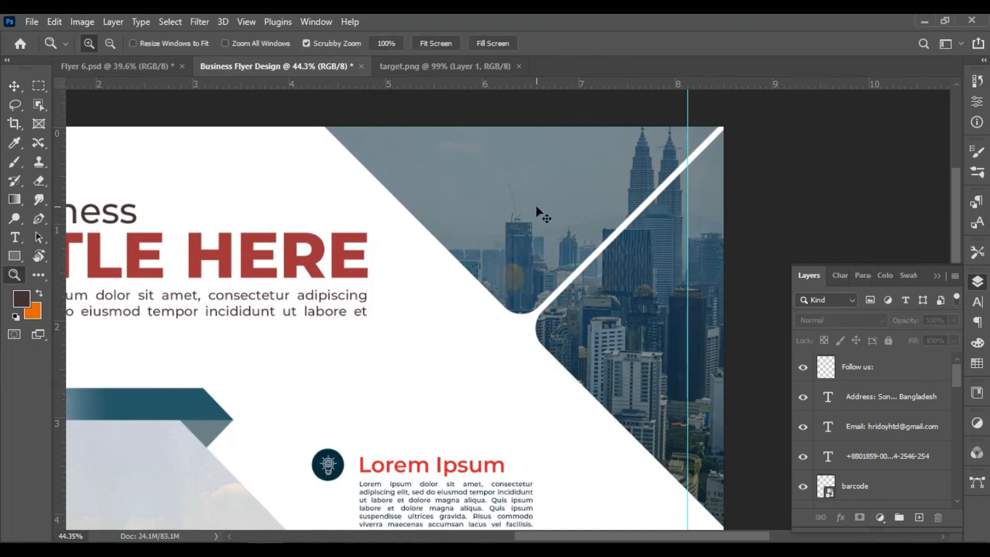
pyautogui.hotkey('ctrl', 'z')
# Nudge the logo slightly up and to the right within the upper-right city photo and deselect it.
pyautogui.click(15, 85)
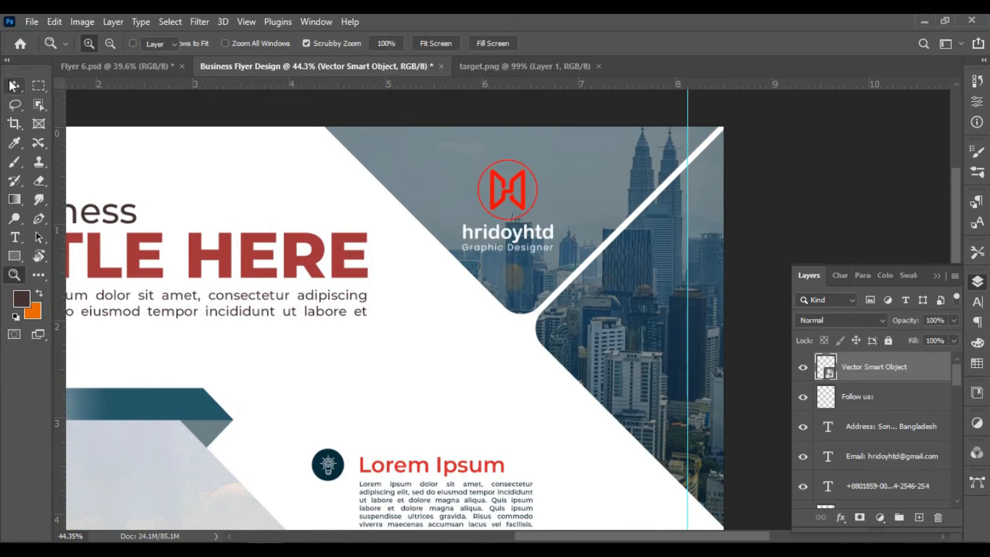
pyautogui.moveTo(527, 177); pyautogui.dragTo(543, 166)
pyautogui.scroll(-5, 464, 249)
pyautogui.click(746, 170)
pyautogui.scroll(-2, 550, 228)
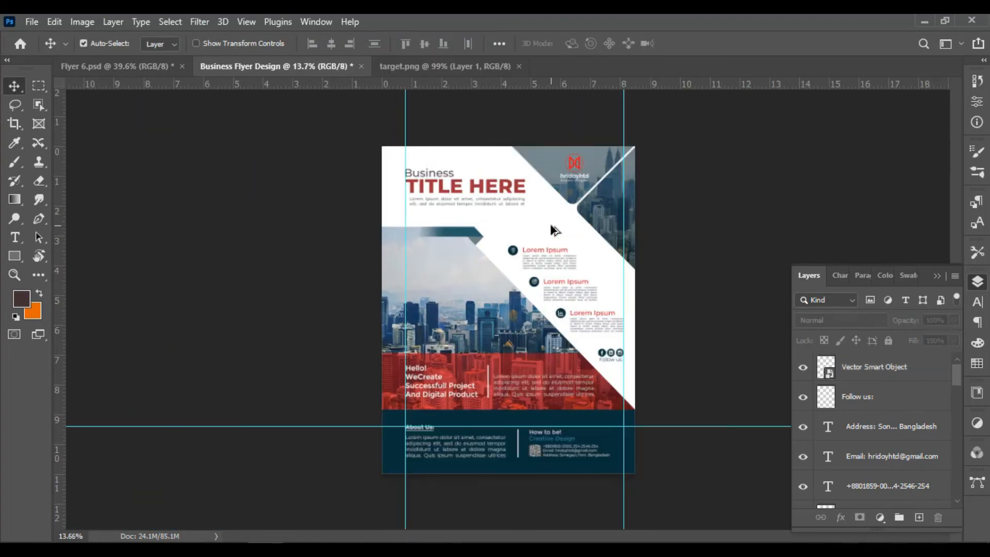
pyautogui.scroll(1, 644, 201)
pyautogui.scroll(-1, 645, 204)
pyautogui.press('t')
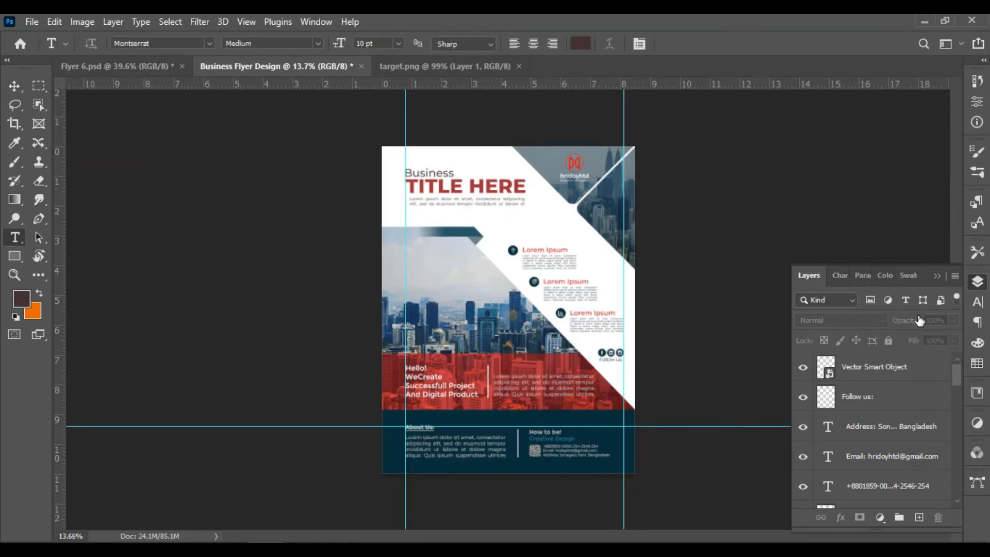
pyautogui.click(876, 366)
pyautogui.scroll(3, 462, 268)
pyautogui.scroll(2, 337, 251)
pyautogui.click(372, 240)
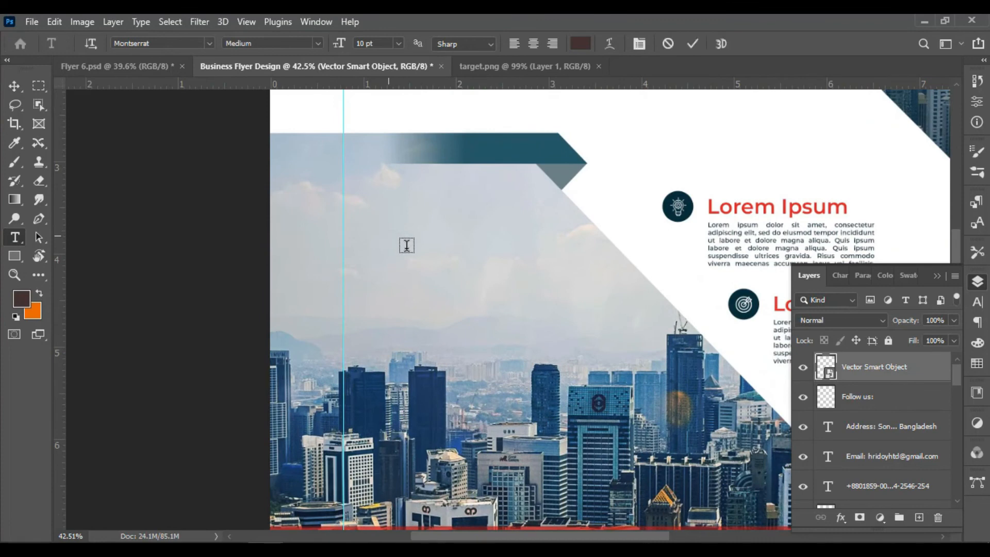
pyautogui.write('www')
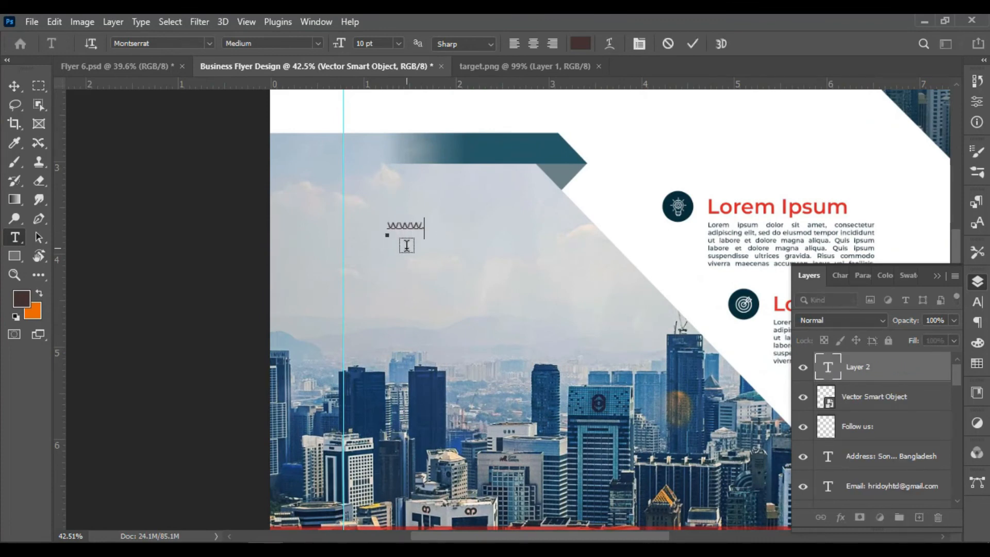
pyautogui.write('.business.com')
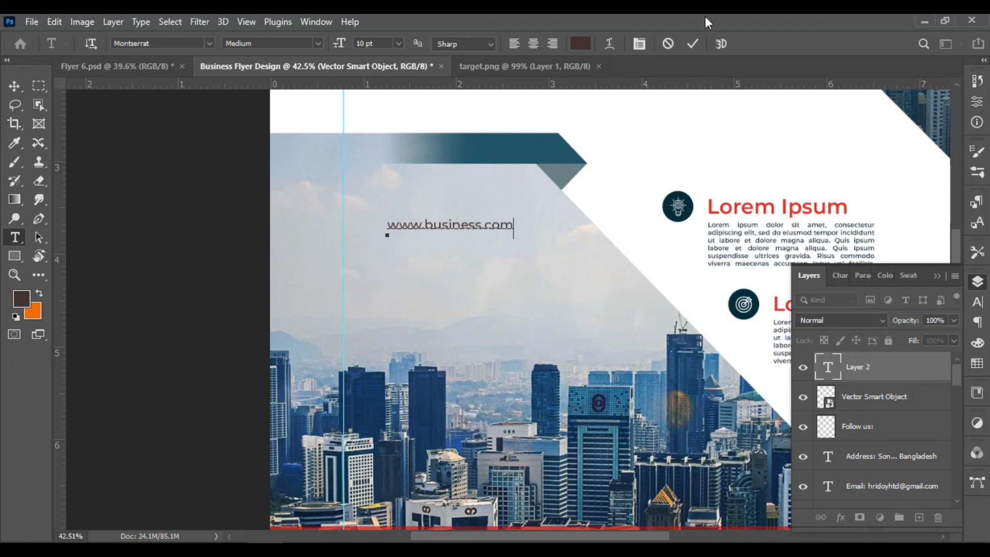
pyautogui.click(693, 44)
# Move the web address up and left so it starts at the left vertical guide, below the teal stripe.
pyautogui.scroll(-2, 420, 274)
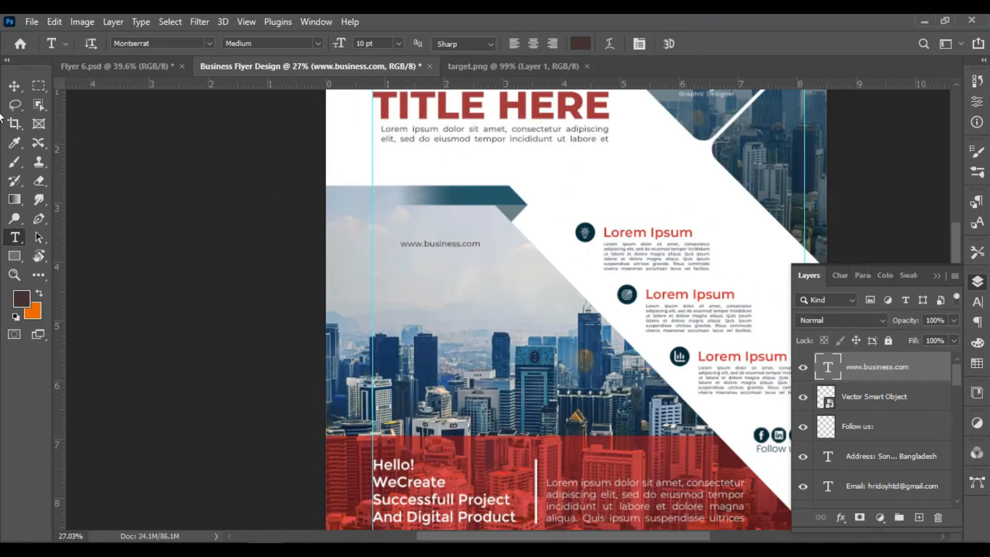
pyautogui.click(14, 86)
pyautogui.moveTo(439, 249); pyautogui.dragTo(412, 238)
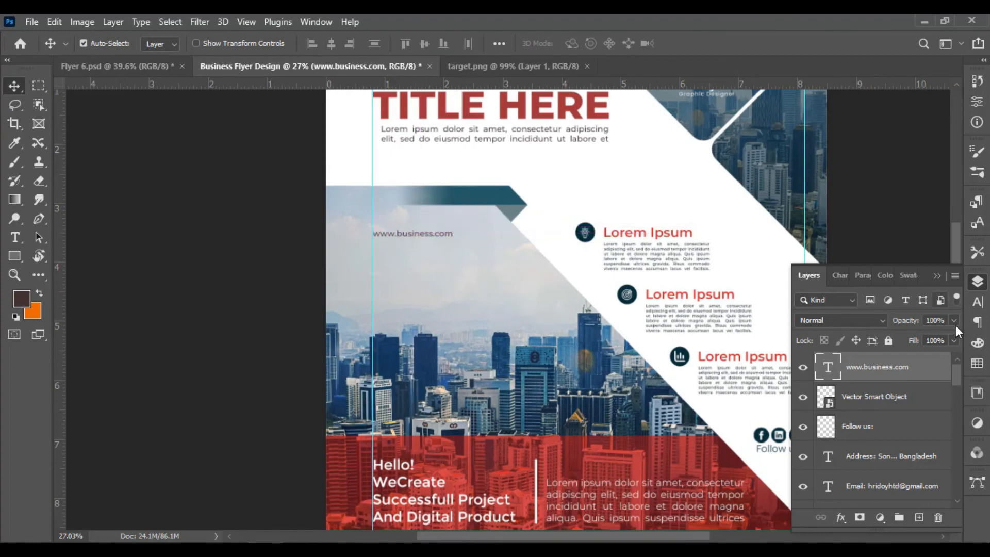
# Try the Light font weight on the web address and return it to Medium.
pyautogui.click(978, 302)
pyautogui.click(953, 304)
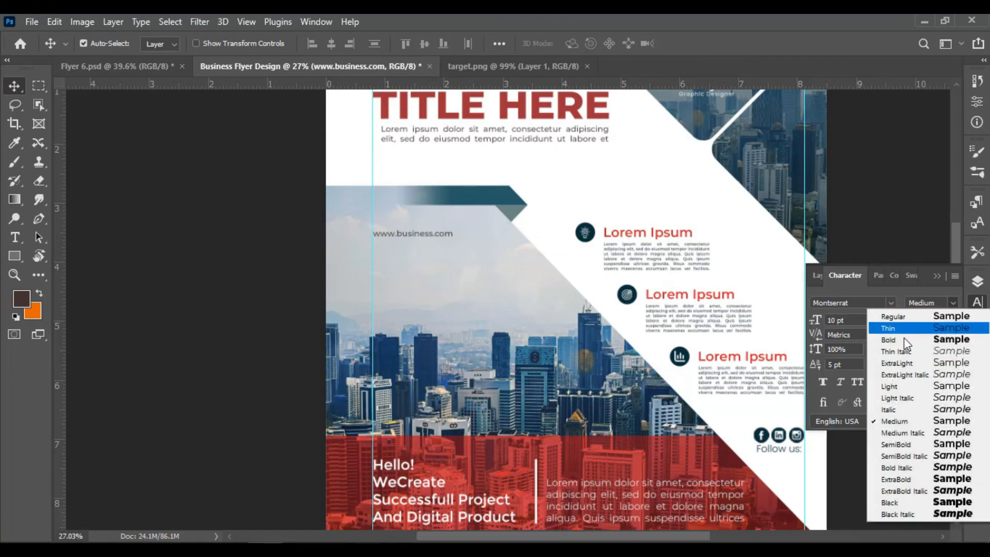
pyautogui.click(898, 387)
pyautogui.scroll(5, 402, 242)
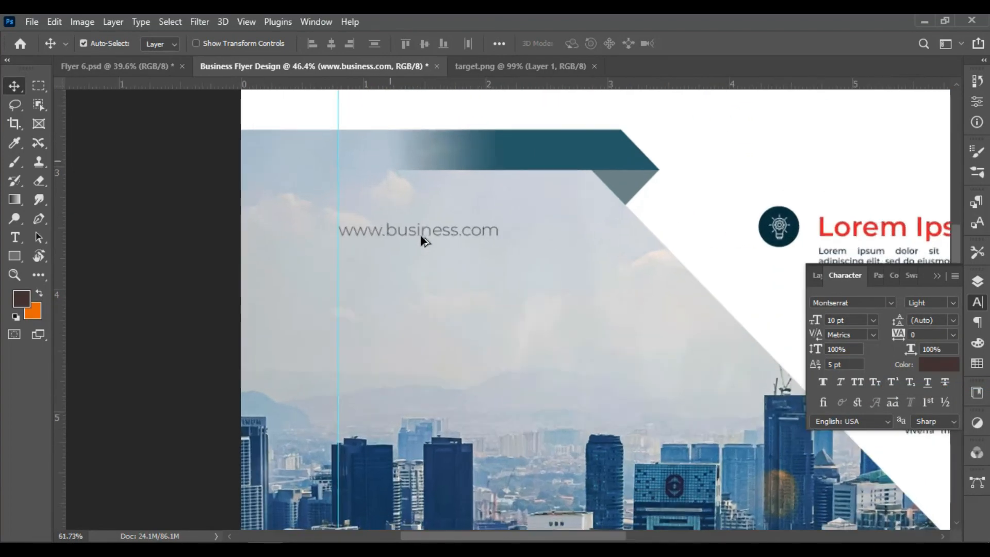
pyautogui.scroll(-5, 422, 239)
pyautogui.scroll(1, 426, 239)
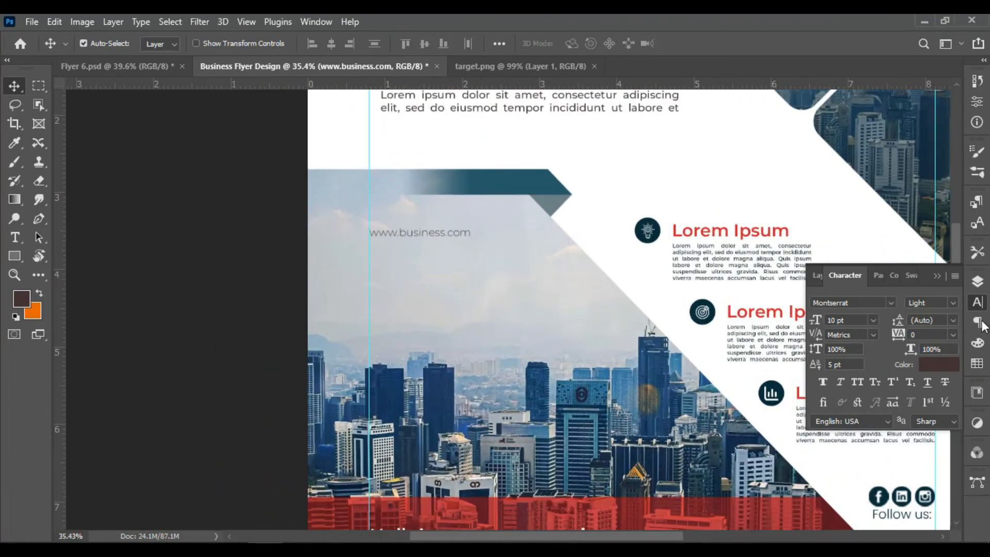
pyautogui.click(952, 308)
pyautogui.click(907, 424)
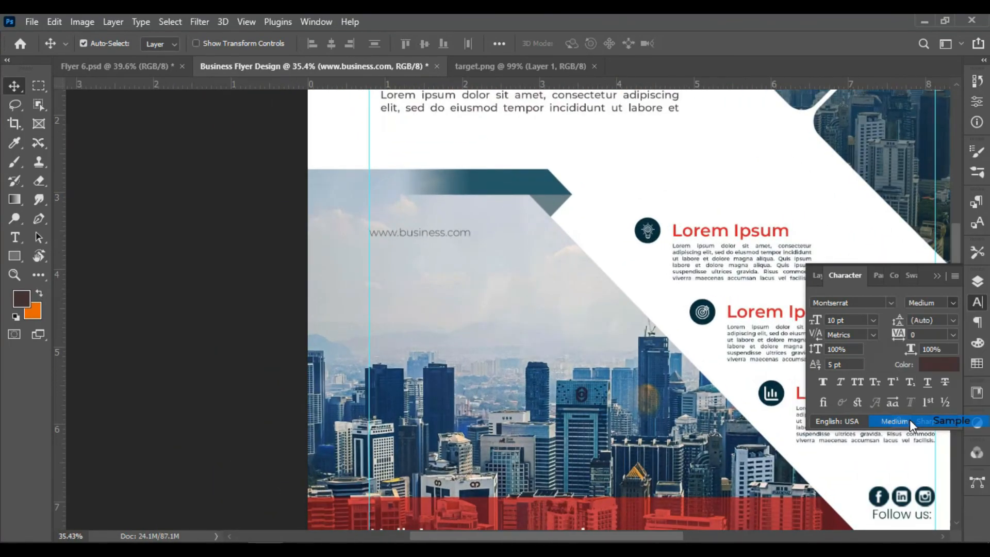
pyautogui.scroll(-2, 442, 232)
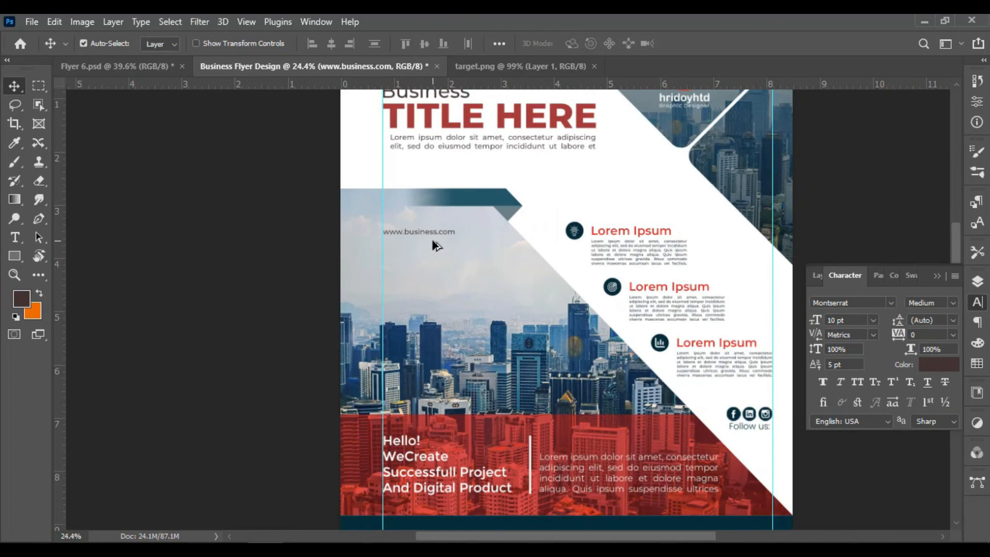
pyautogui.scroll(-1, 434, 246)
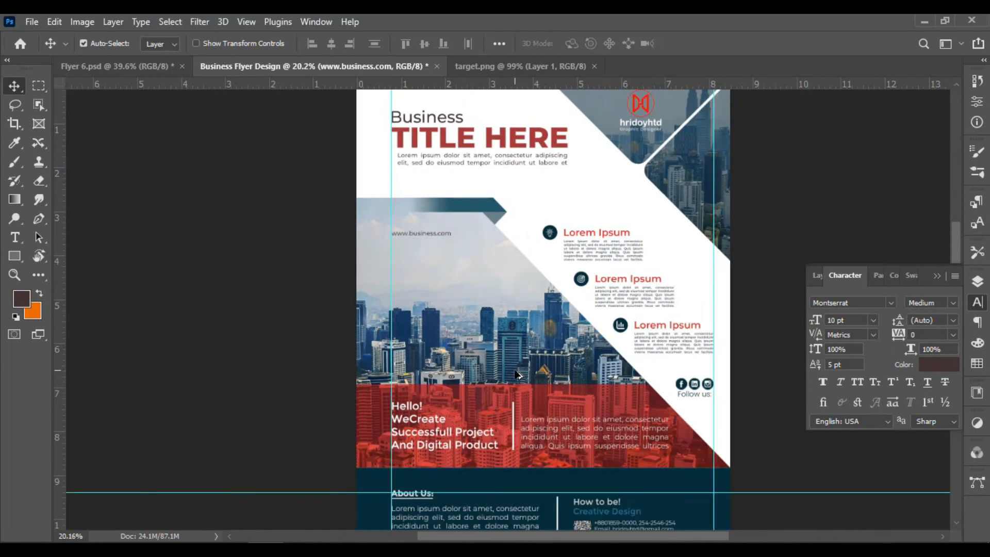
pyautogui.scroll(-1, 459, 345)
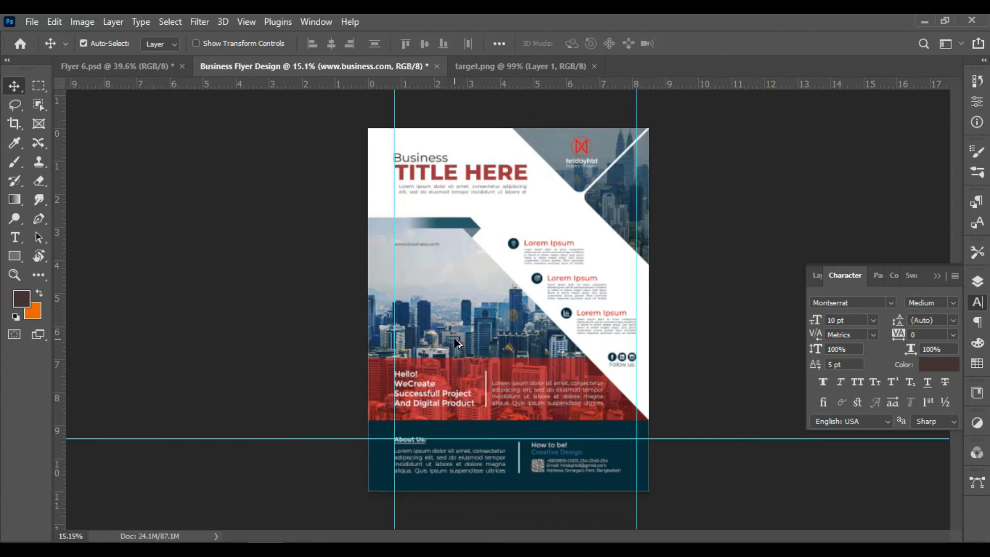
# Set the web address text size to 12 pt and deselect it.
pyautogui.scroll(5, 465, 255)
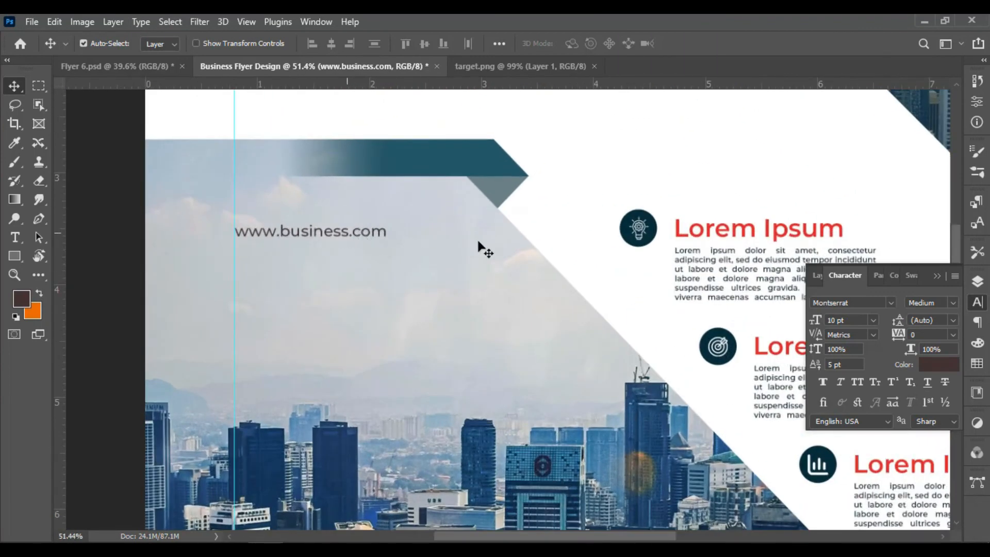
pyautogui.click(854, 324)
pyautogui.press('Return')
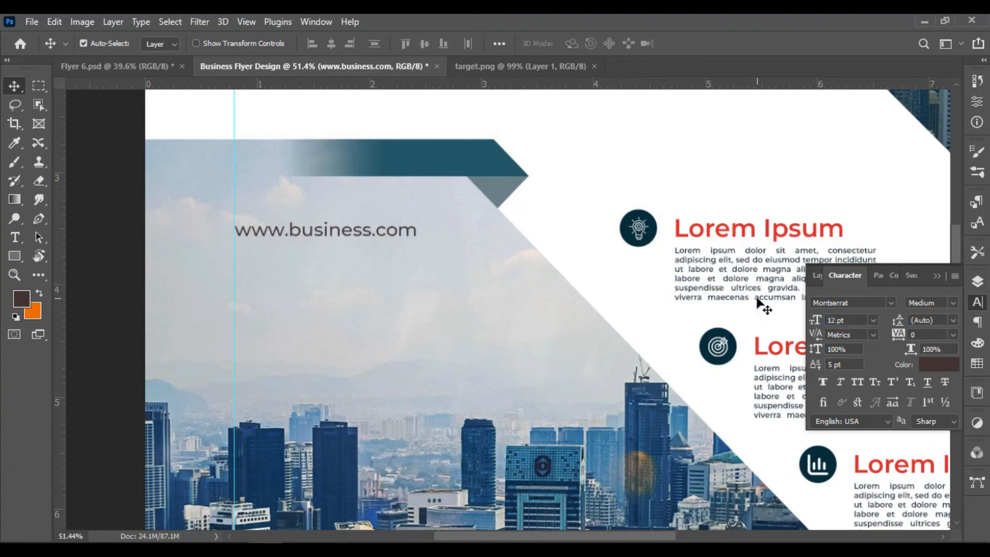
pyautogui.scroll(-6, 295, 292)
pyautogui.click(174, 265)
# Recolor the web address text to the grey-blue 778285, starting from a color sampled from the upper-right photo.
pyautogui.scroll(3, 295, 269)
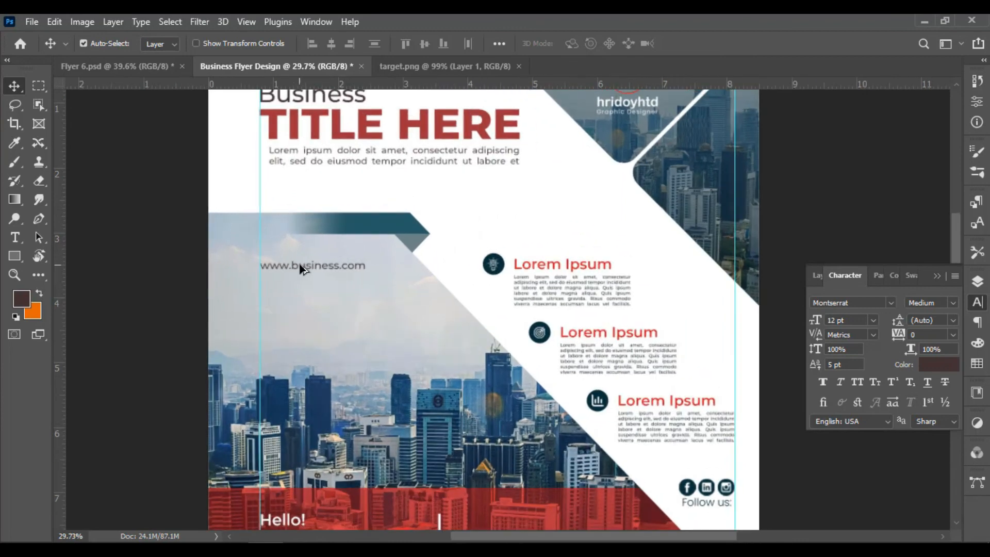
pyautogui.click(301, 270)
pyautogui.click(939, 364)
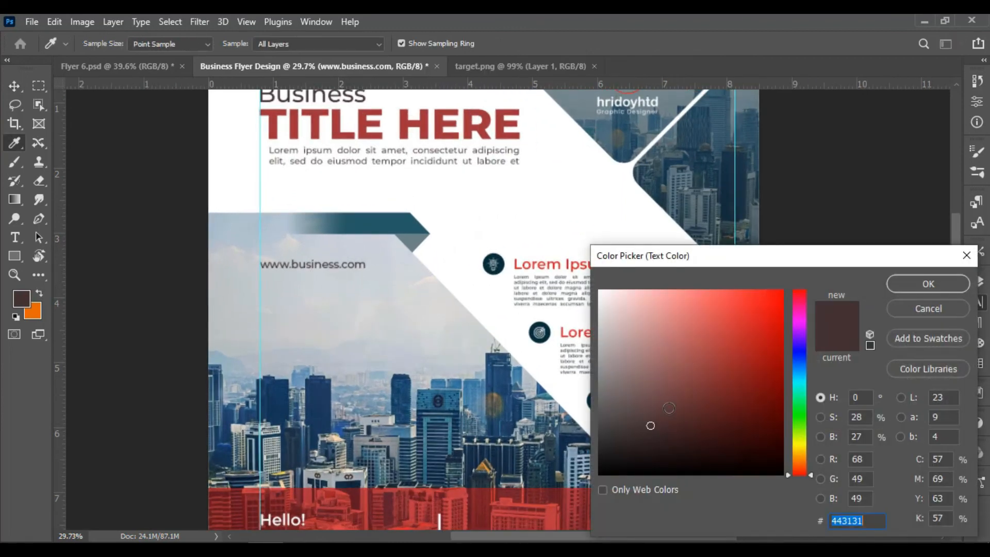
pyautogui.write('5f4b4b')
pyautogui.click(627, 384)
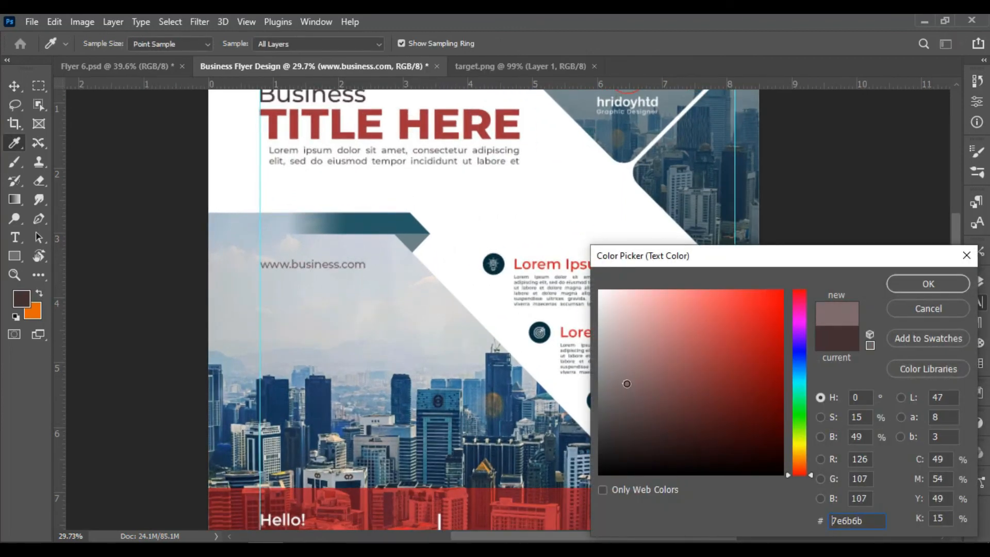
pyautogui.moveTo(627, 383)
pyautogui.mouseDown()
pyautogui.moveTo(628, 394)
pyautogui.moveTo(623, 368)
pyautogui.mouseUp()
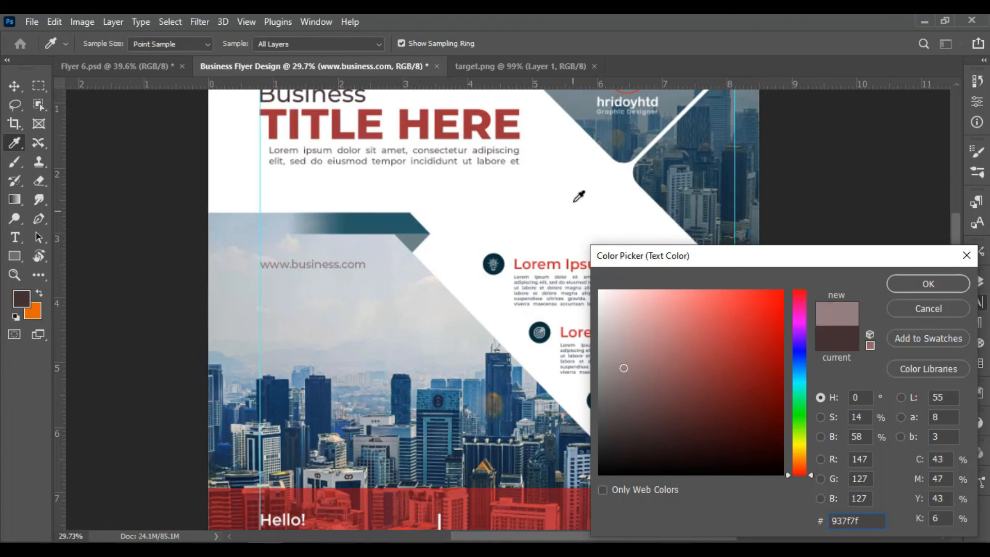
pyautogui.click(585, 97)
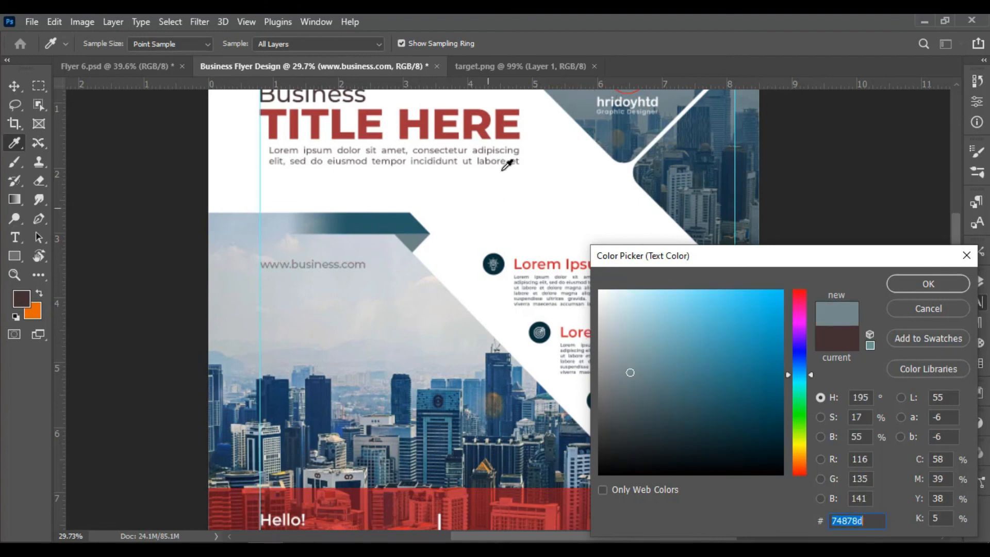
pyautogui.moveTo(629, 416); pyautogui.dragTo(618, 378)
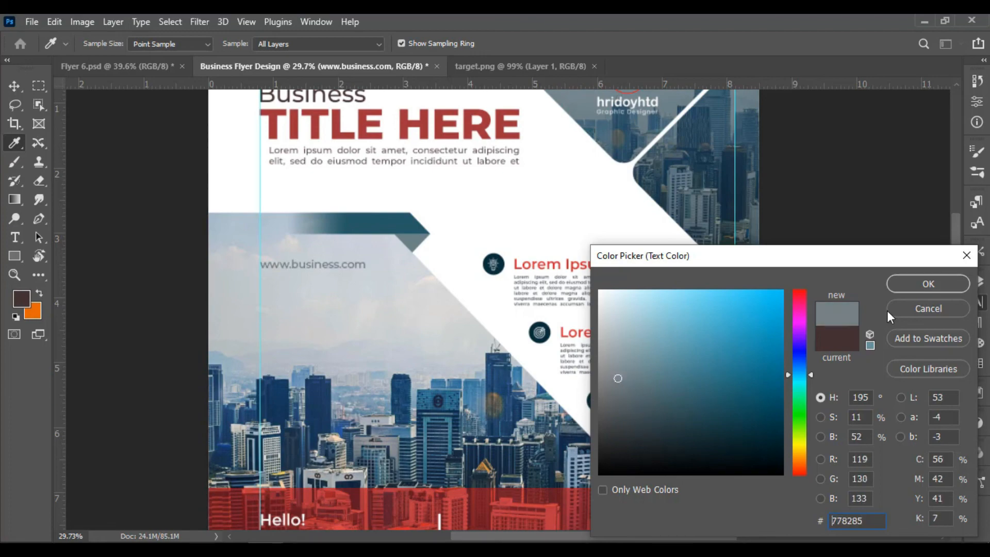
pyautogui.click(900, 285)
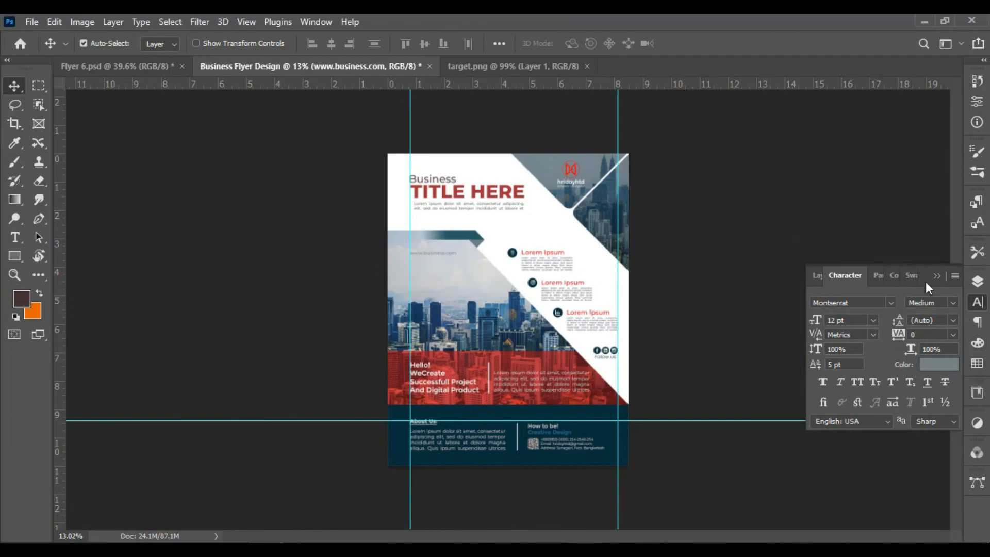
# Collapse the character settings, deselect the text and check the complete flyer layout both up close and as a whole.
pyautogui.click(938, 277)
pyautogui.scroll(3, 580, 380)
pyautogui.scroll(1, 577, 376)
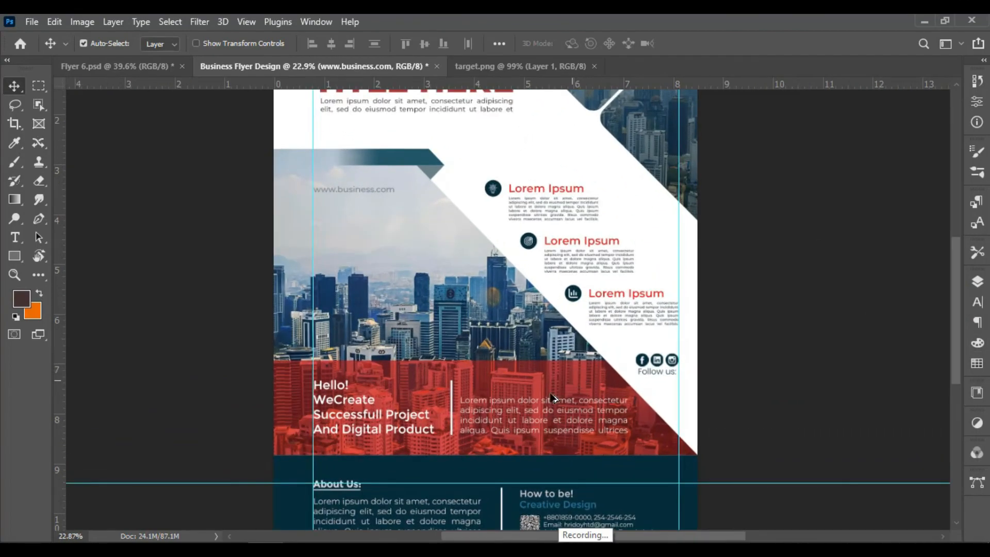
pyautogui.scroll(-4, 515, 413)
pyautogui.scroll(8, 665, 237)
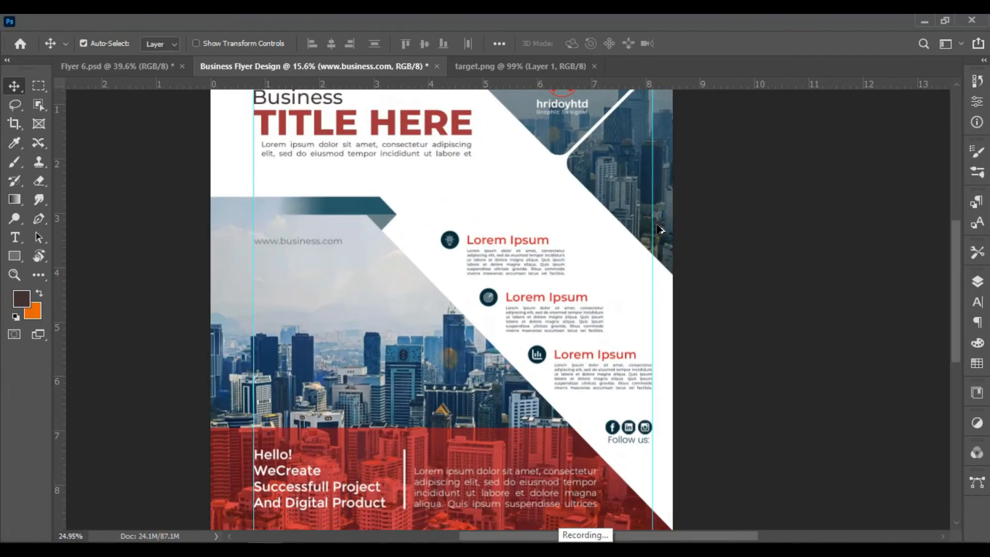
pyautogui.scroll(-8, 475, 250)
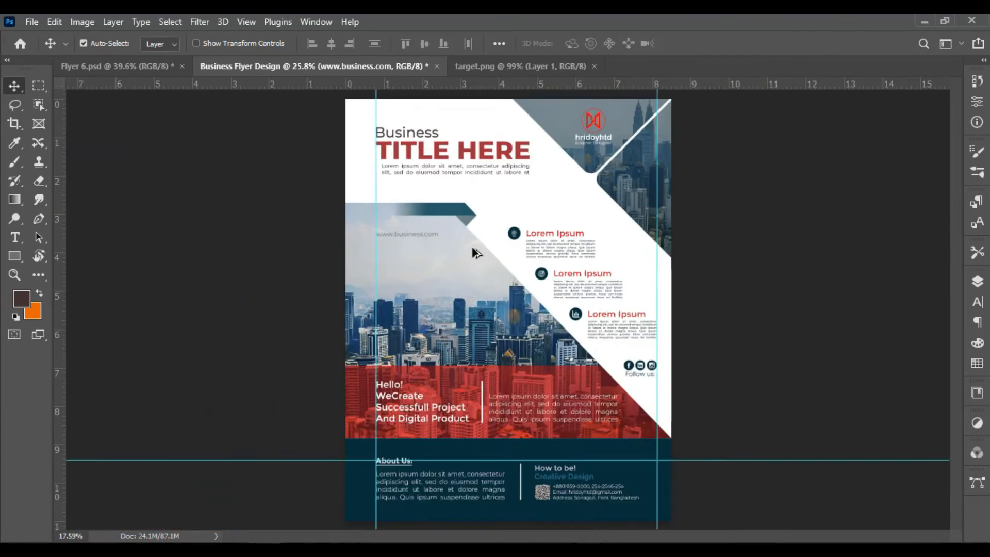
pyautogui.scroll(1, 710, 223)
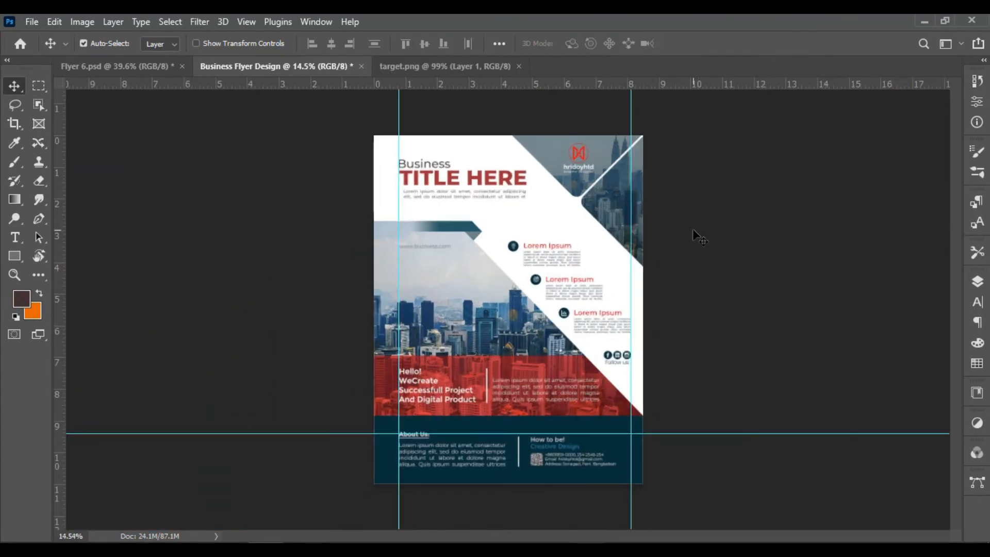